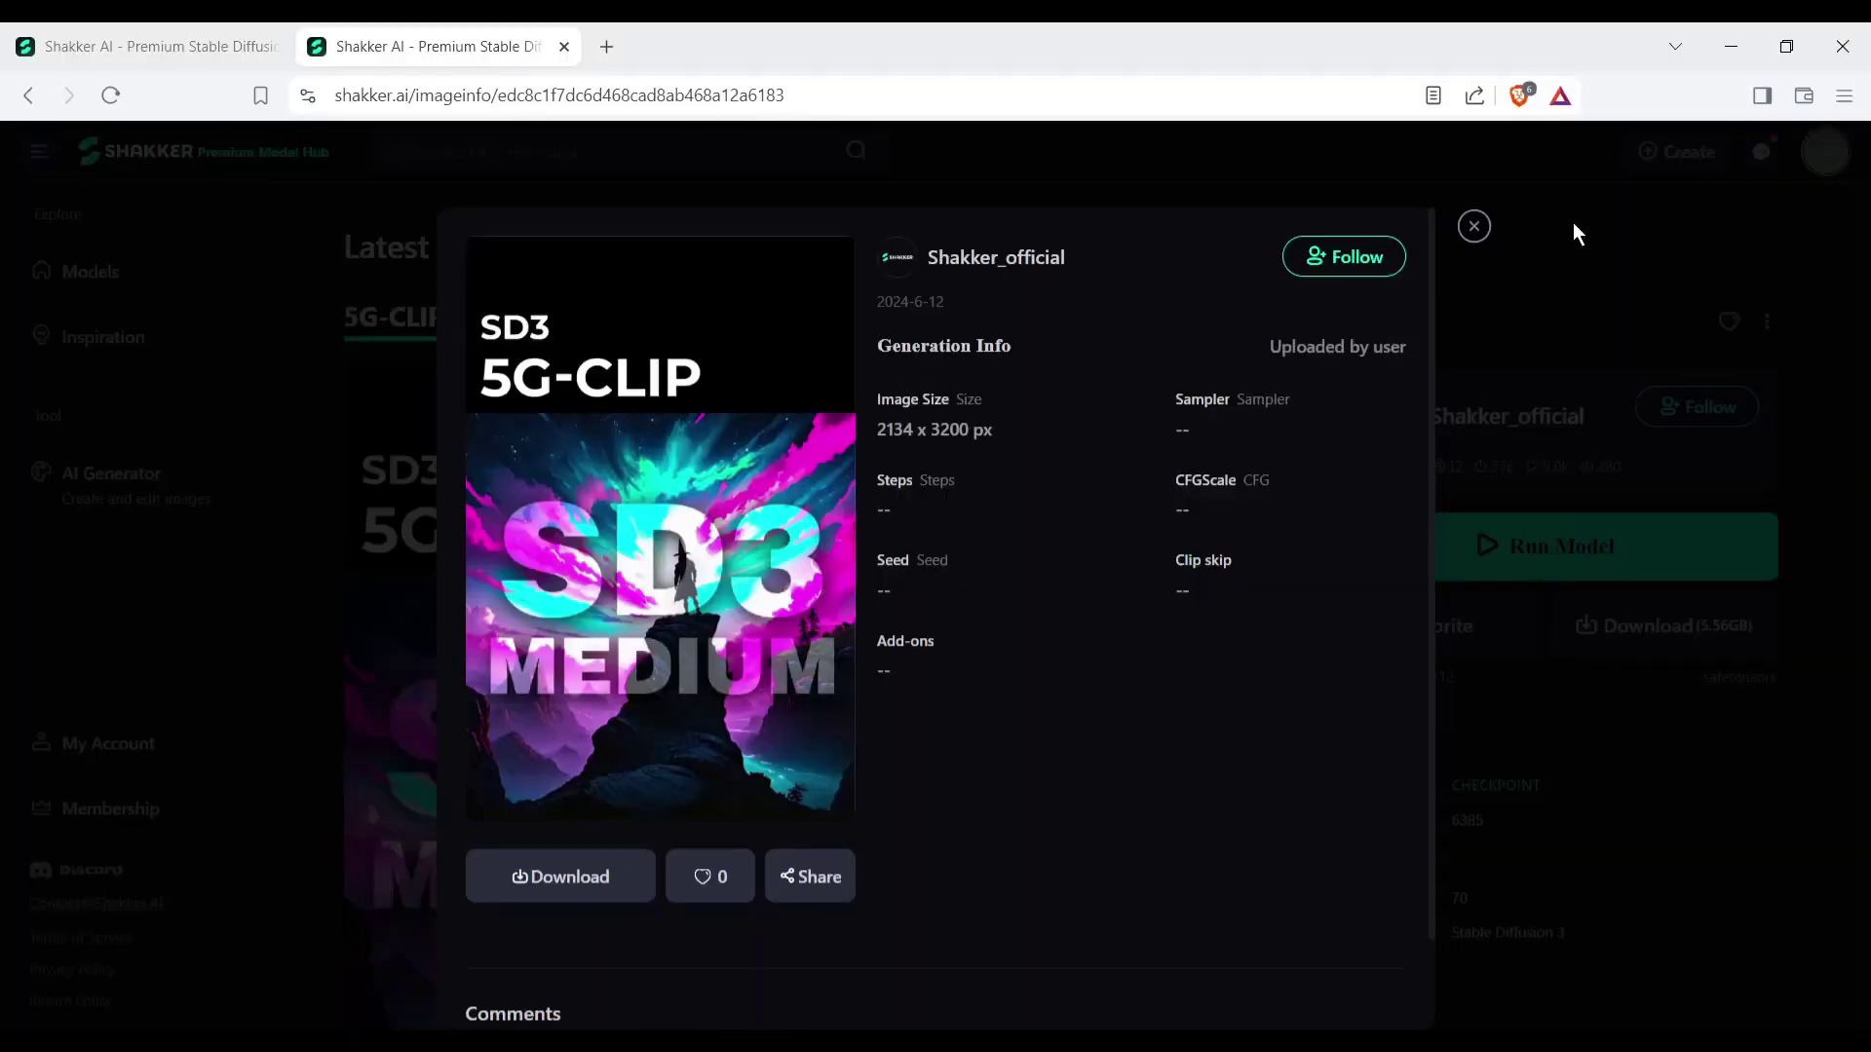
Step: Close the image details view and the gallery panel beside the canvas
left_click(1469, 221)
scroll(1197, 447, "down", 2)
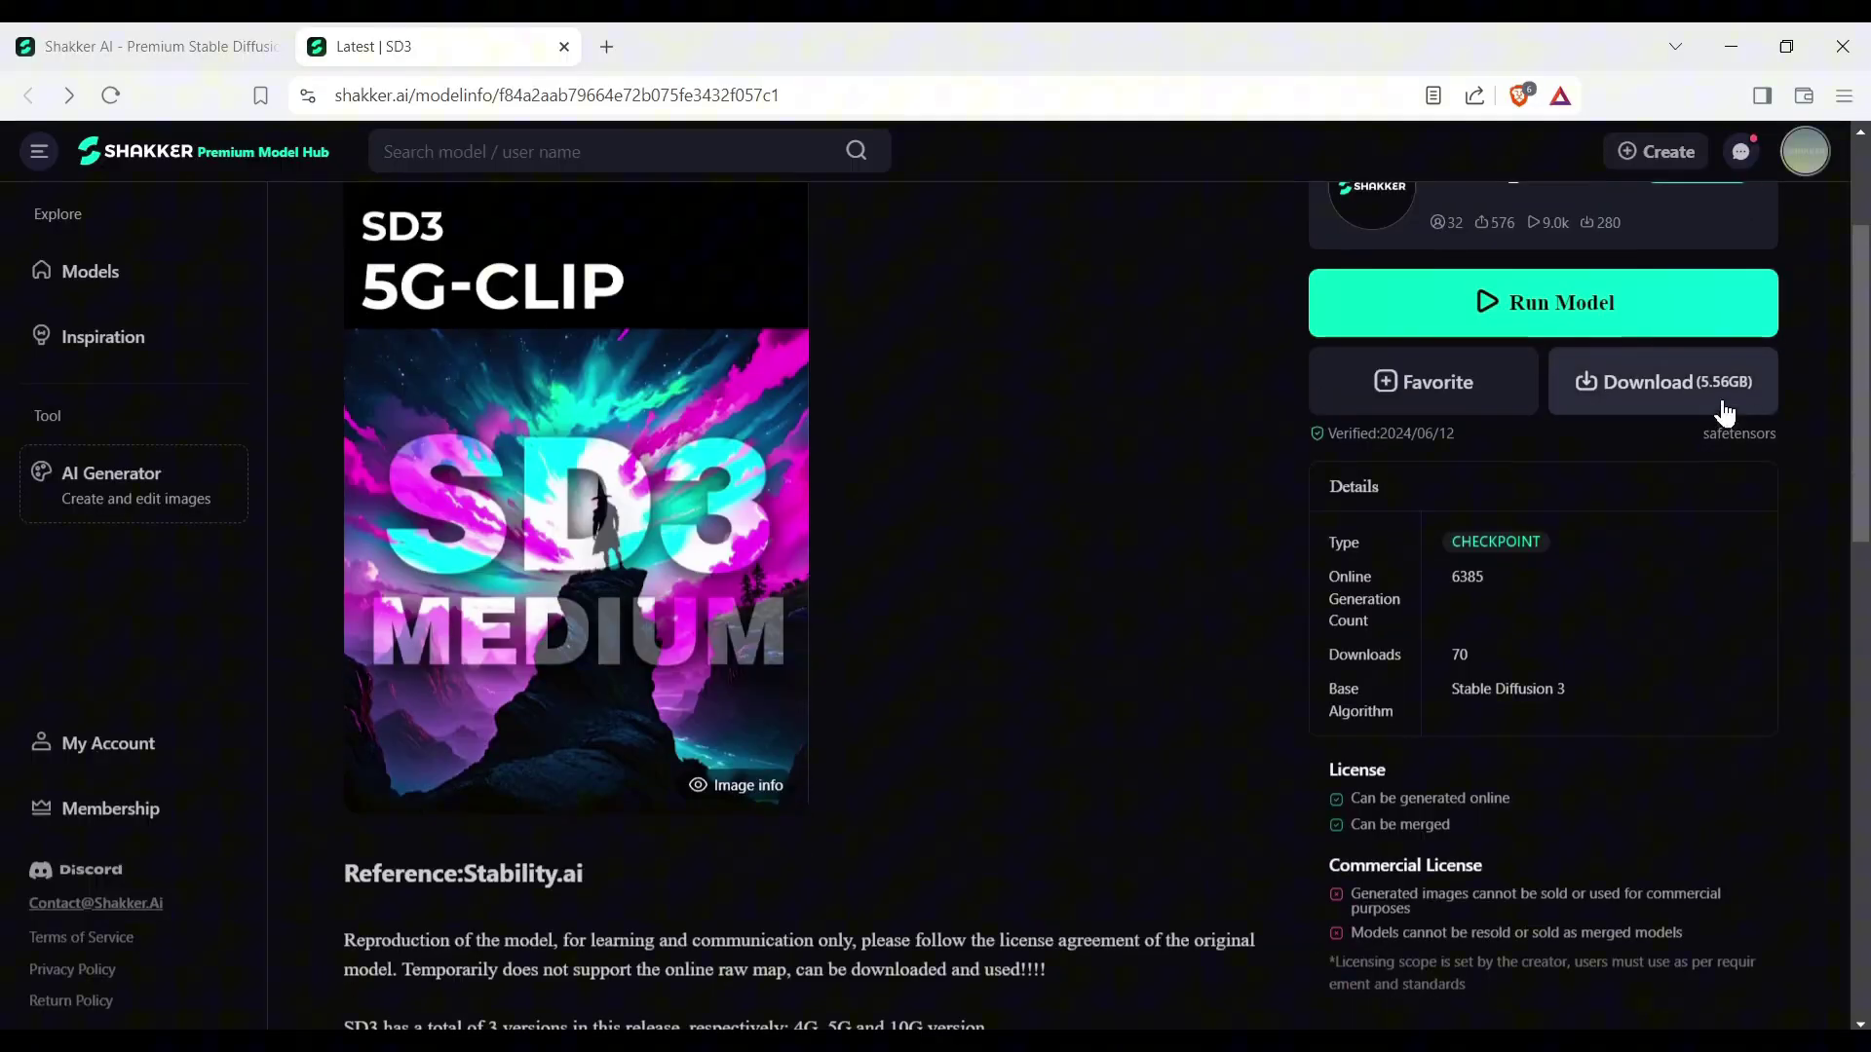
scroll(1637, 510, "up", 1)
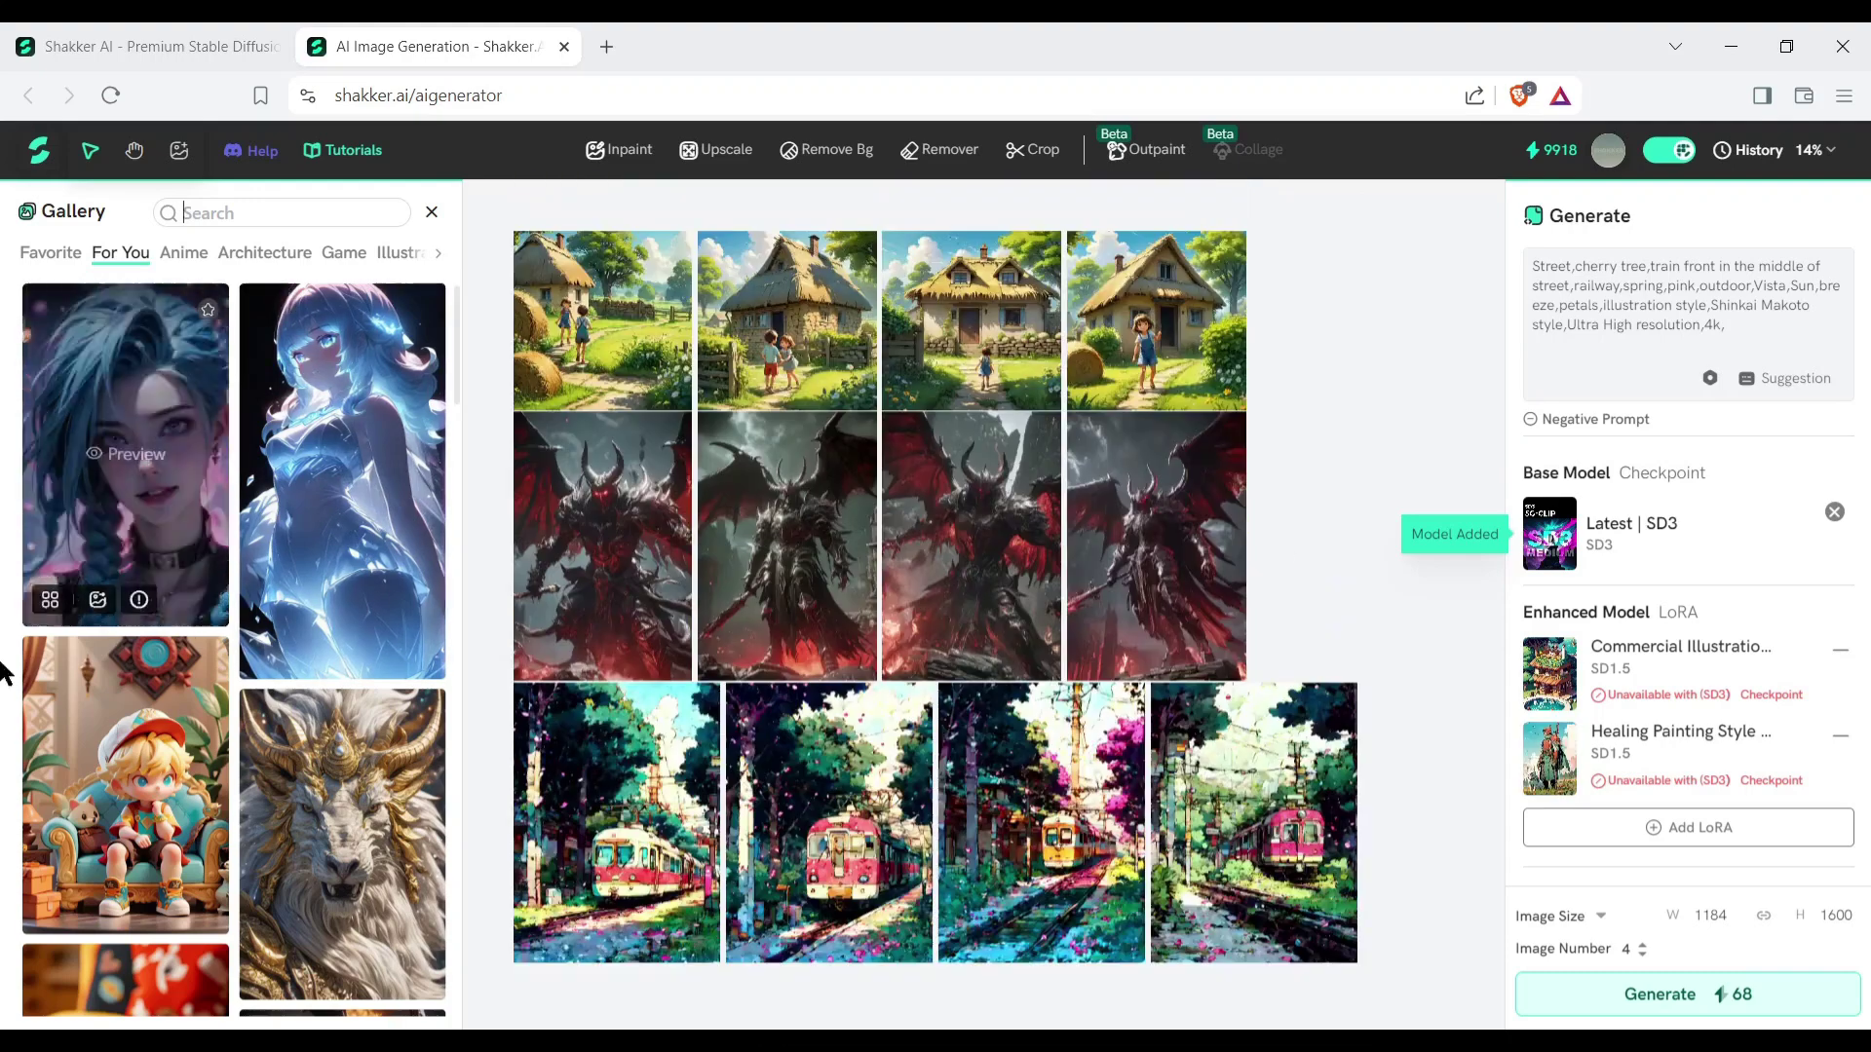
left_click(432, 211)
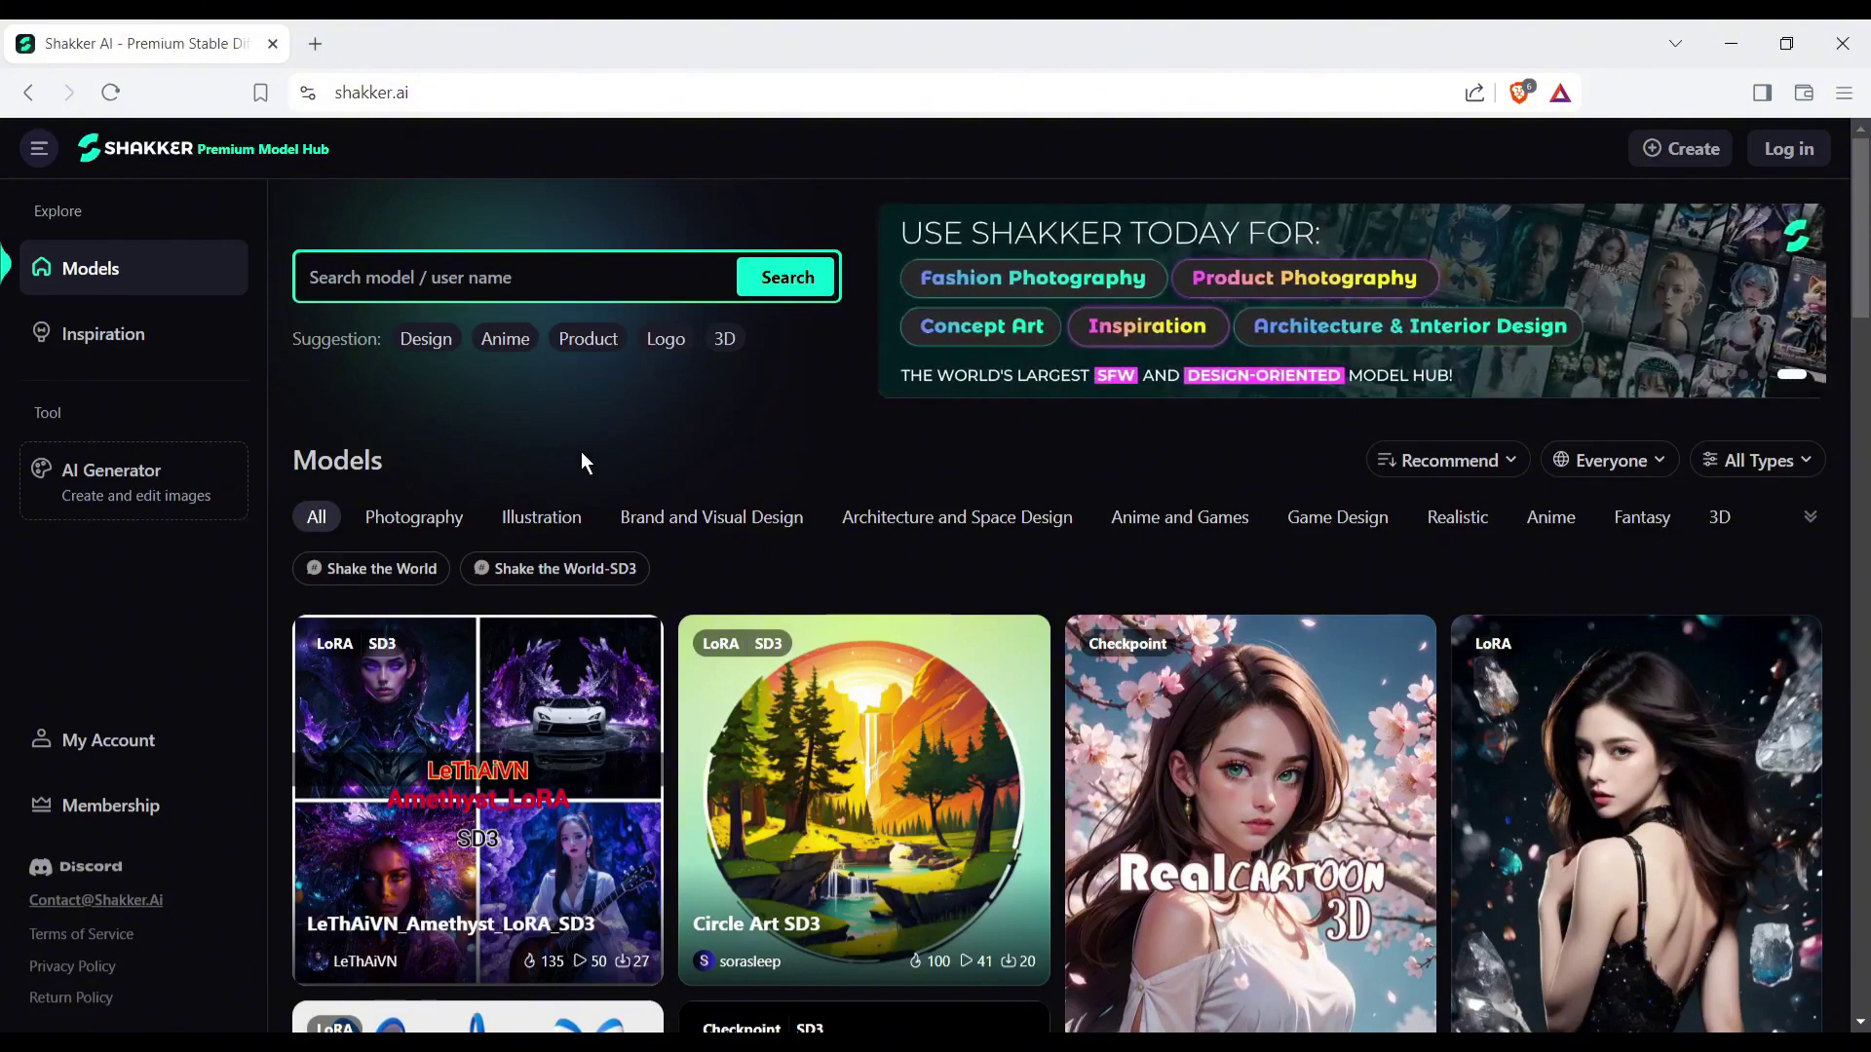
Step: Expand the full model category list and filter by Photography, then Illustration
scroll(581, 452, "down", 3)
scroll(526, 443, "down", 1)
scroll(259, 450, "up", 5)
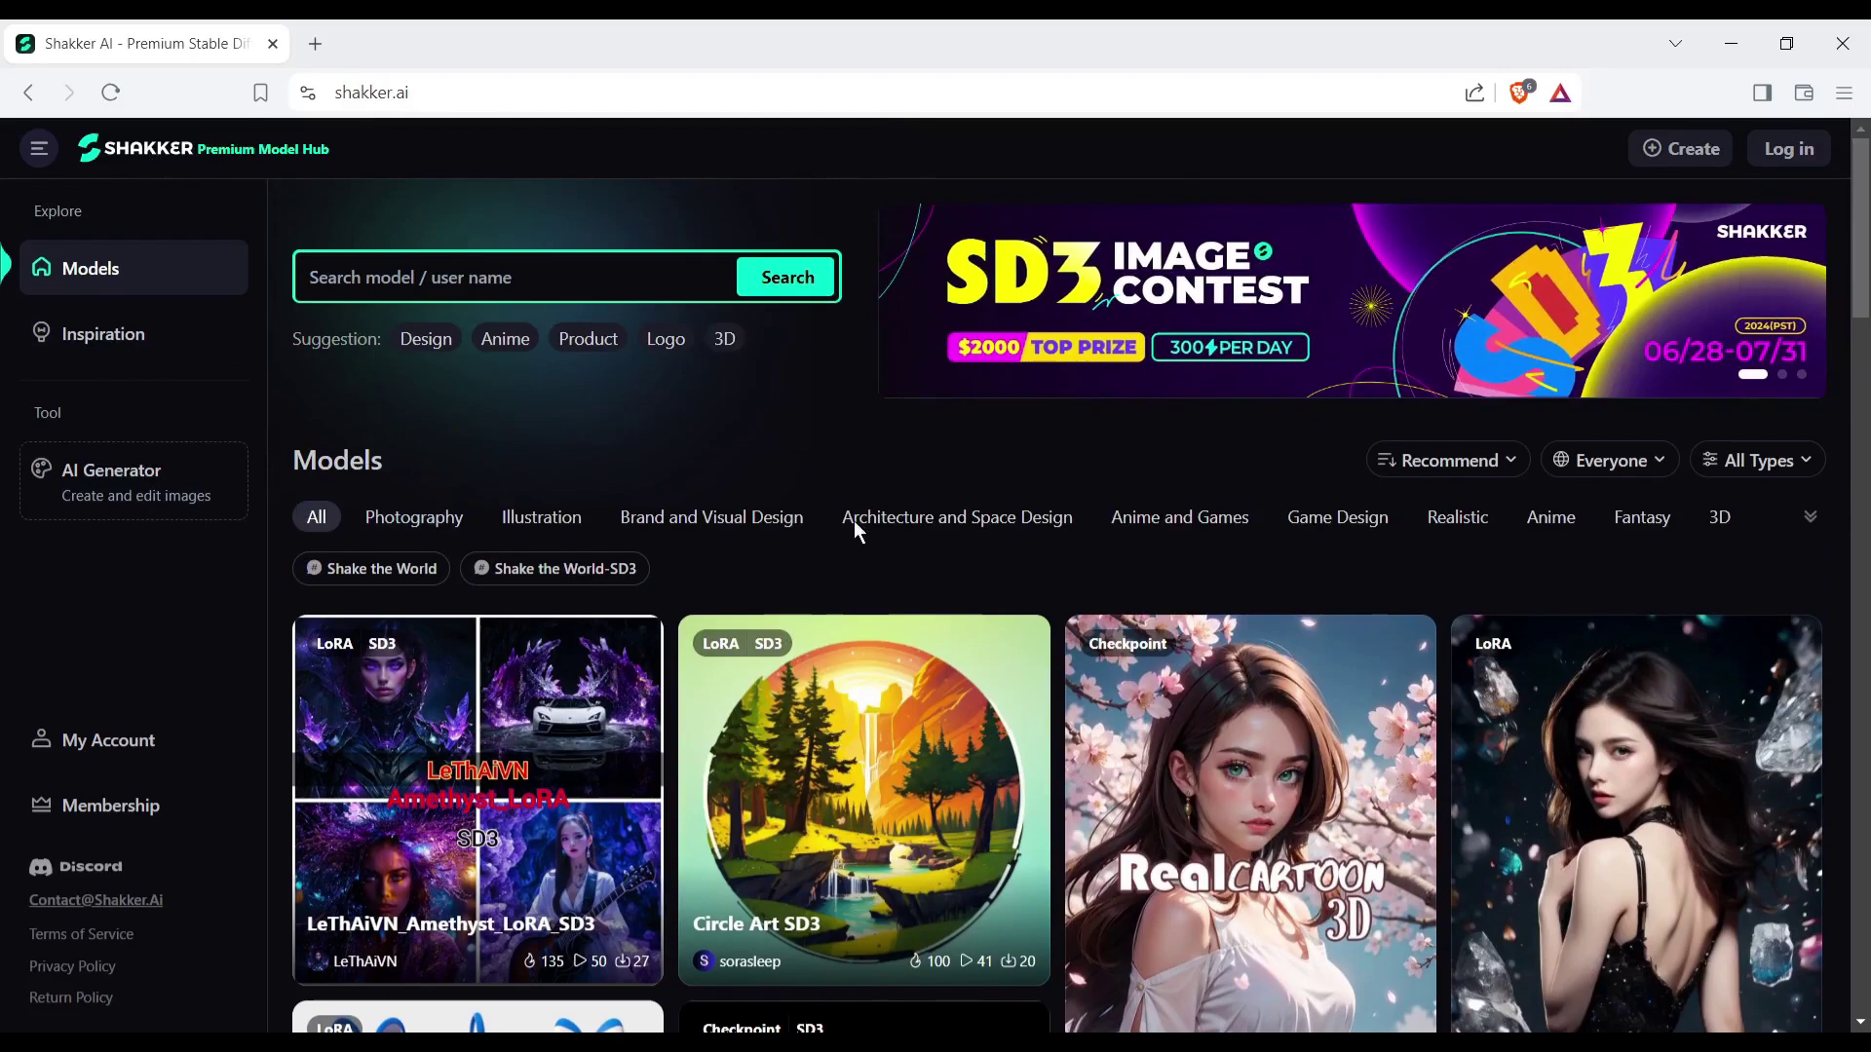
left_click(1807, 526)
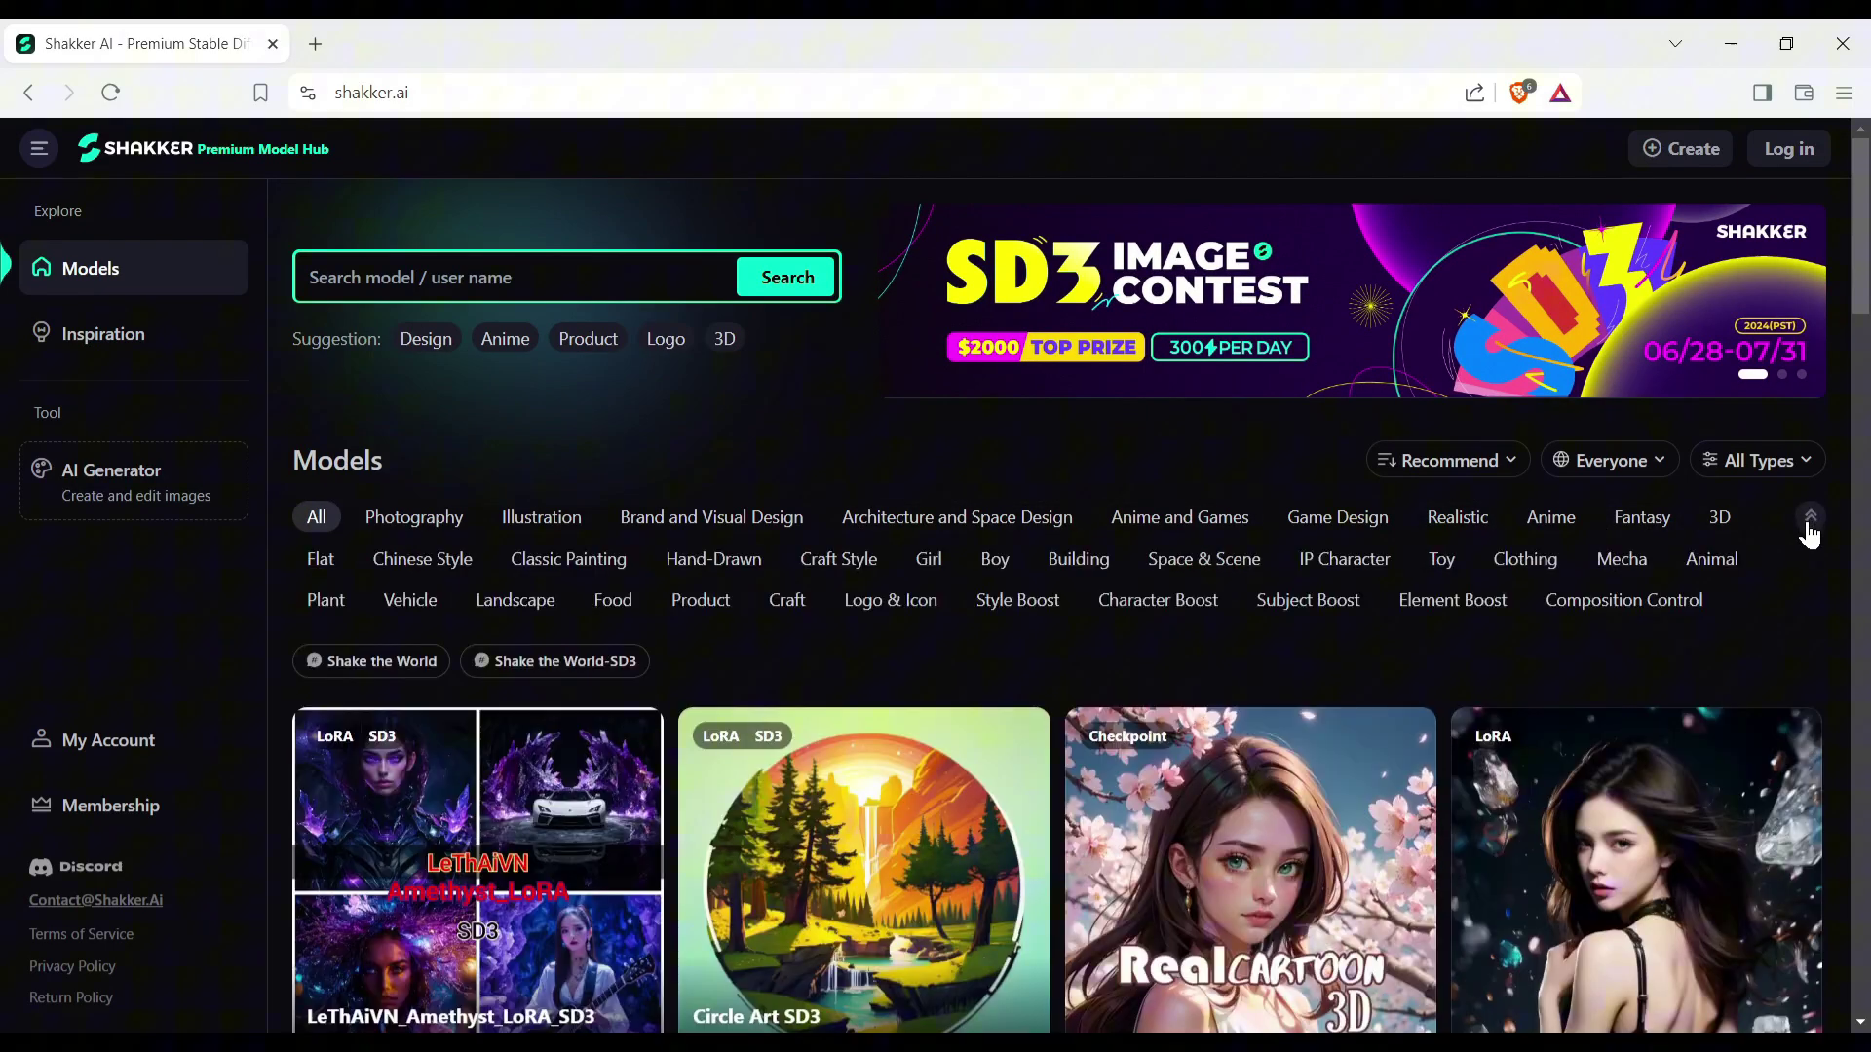
scroll(598, 844, "down", 10)
scroll(598, 850, "down", 10)
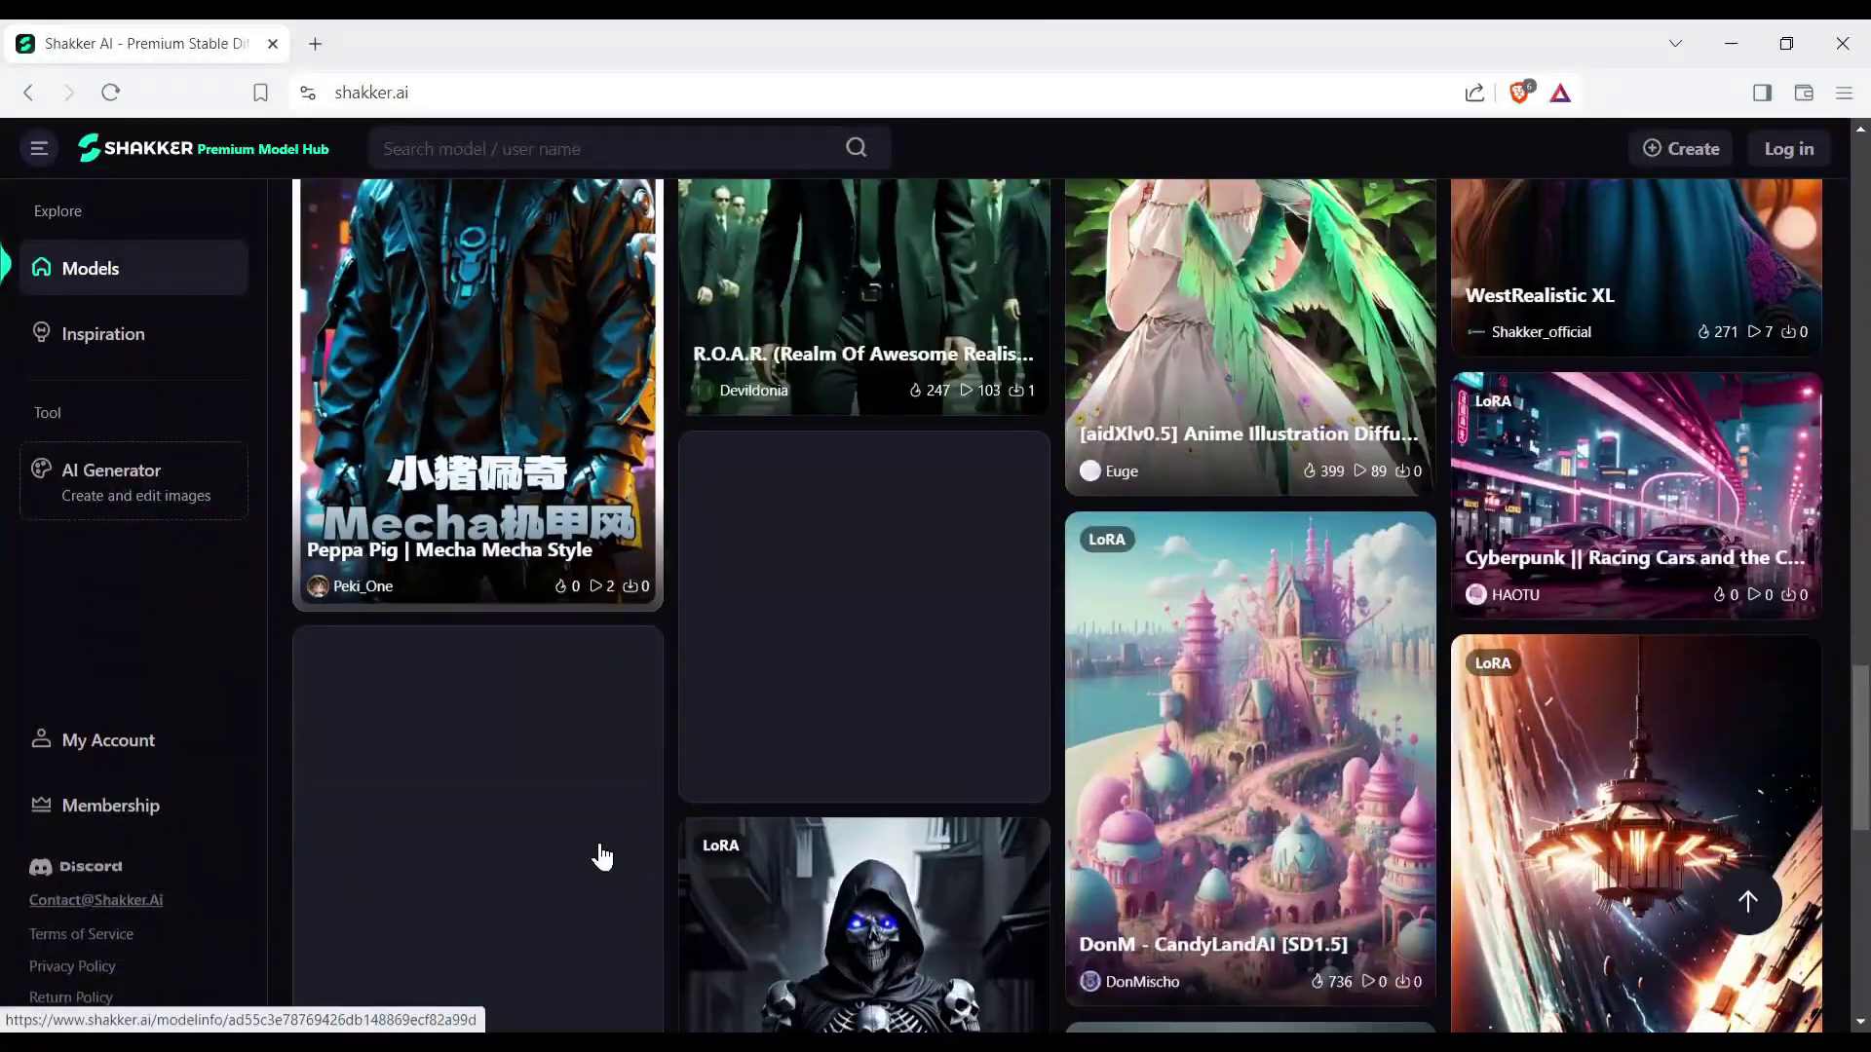
scroll(996, 838, "up", 20)
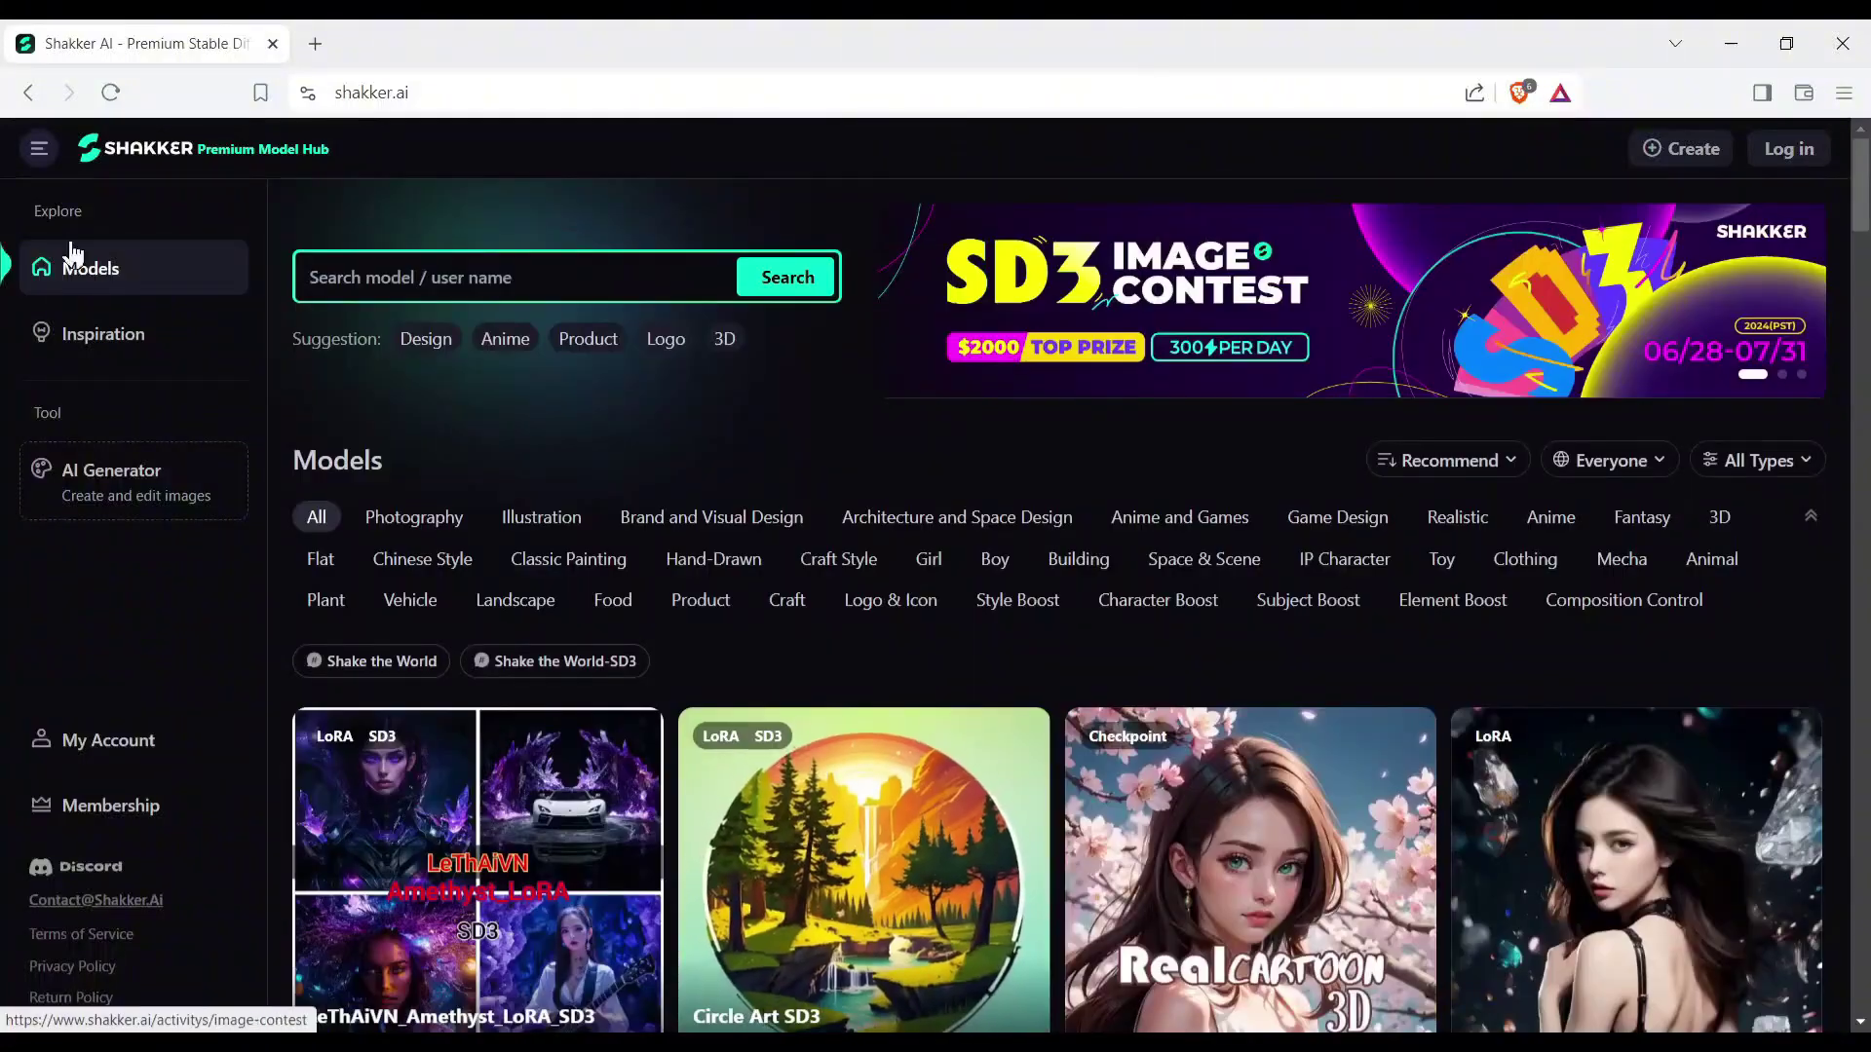
left_click(411, 534)
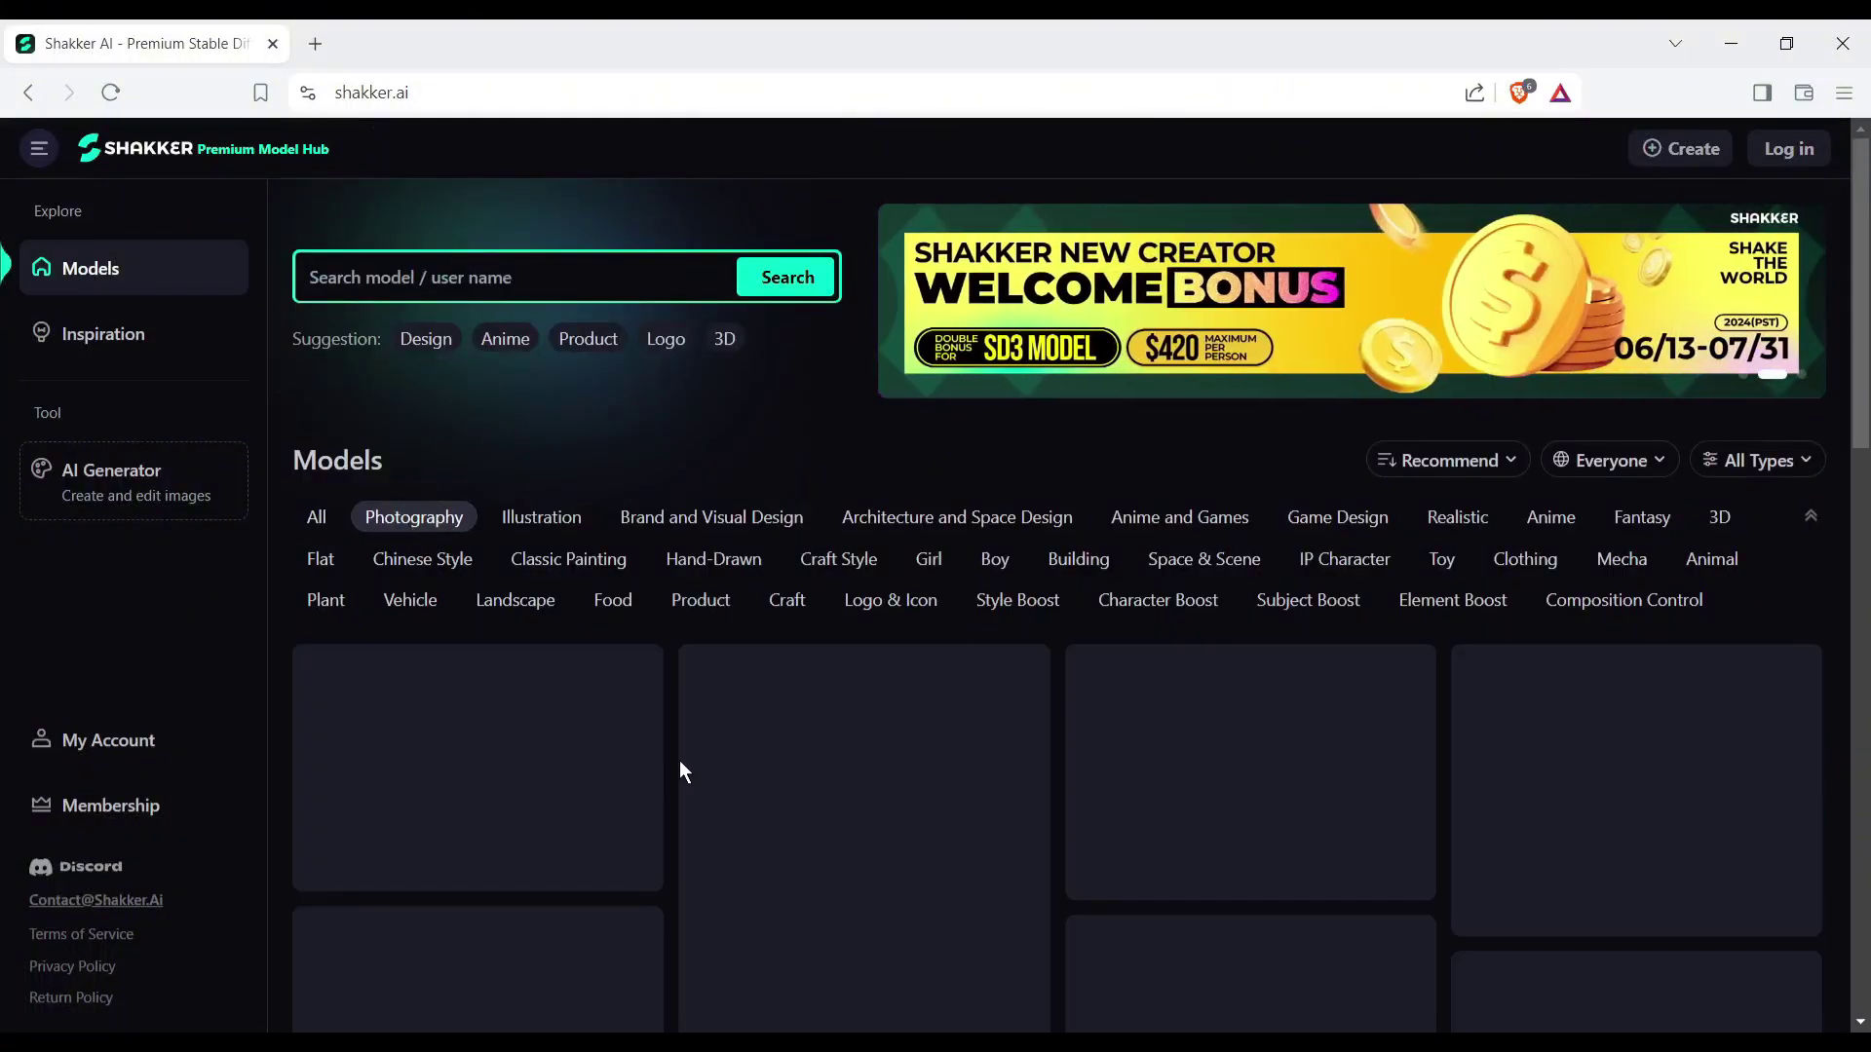
scroll(681, 757, "down", 3)
scroll(681, 754, "up", 3)
left_click(540, 517)
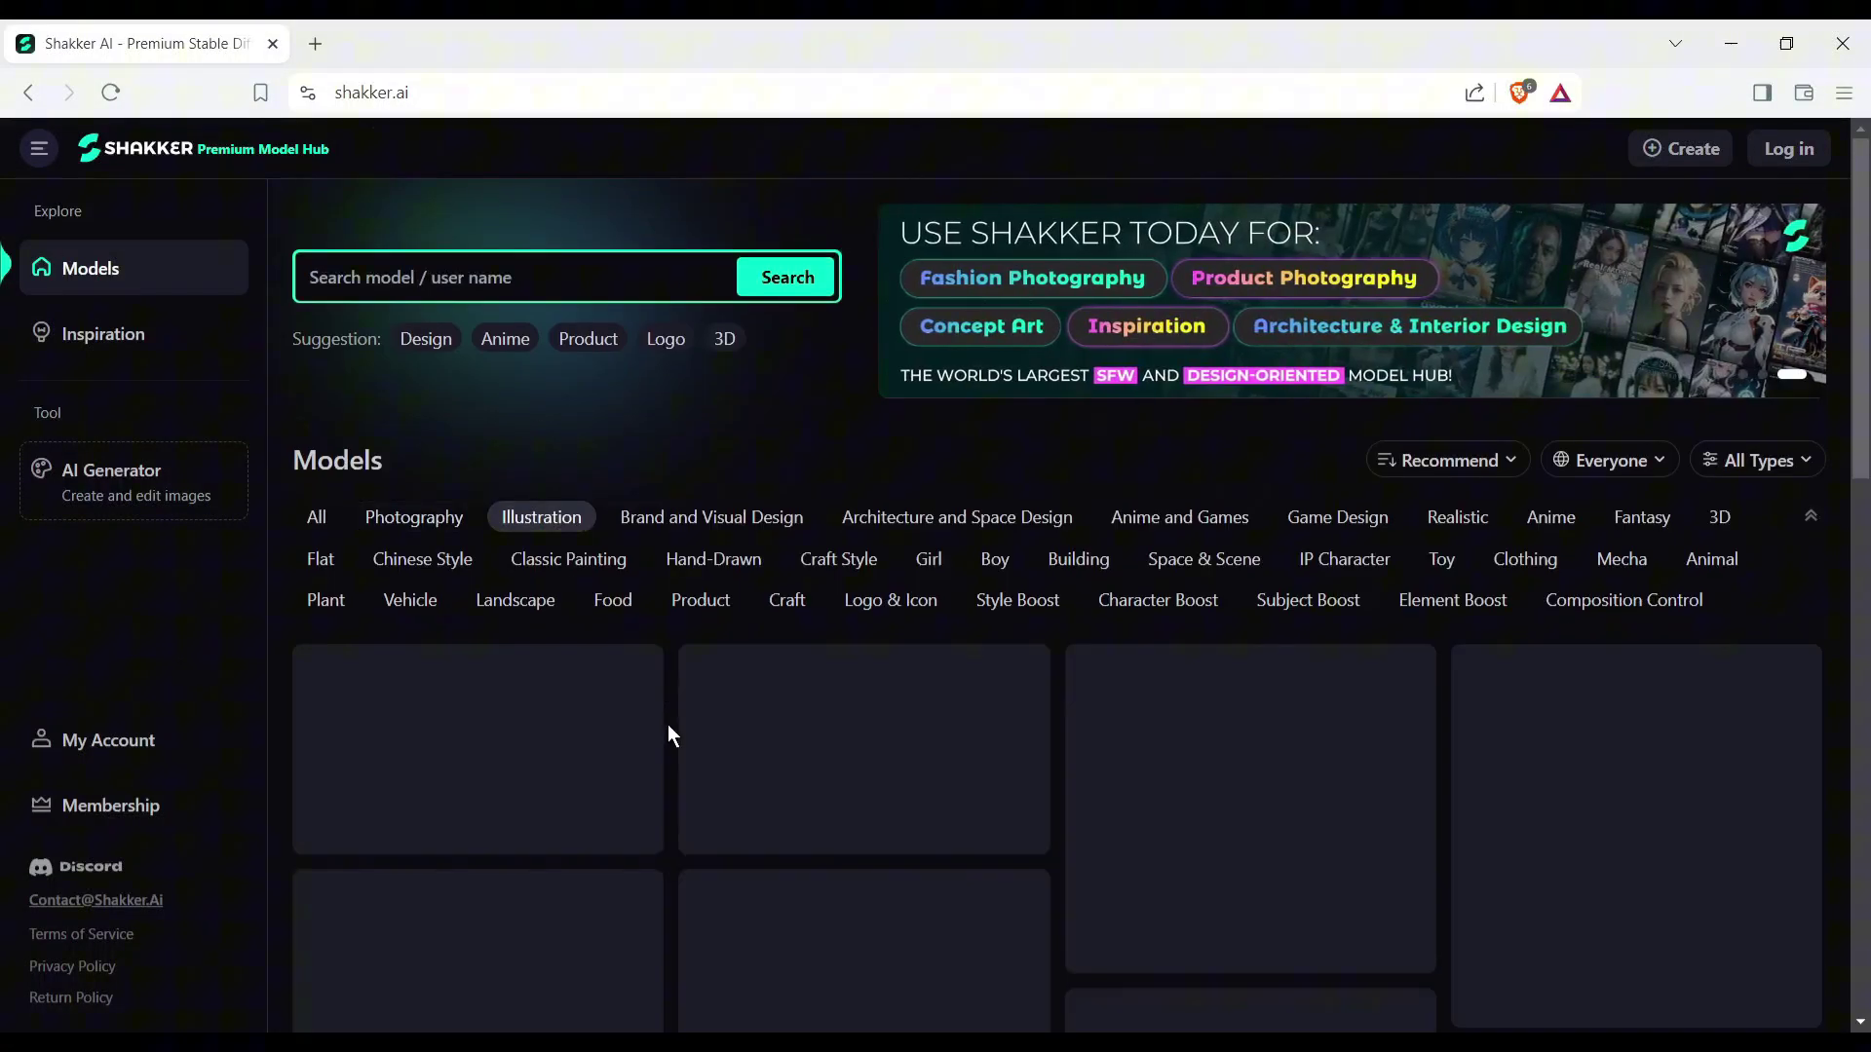
scroll(669, 734, "down", 2)
Step: Filter through Anime and Games, Realistic and Fantasy, ending on 3D, and browse the 3D models
left_click(1141, 283)
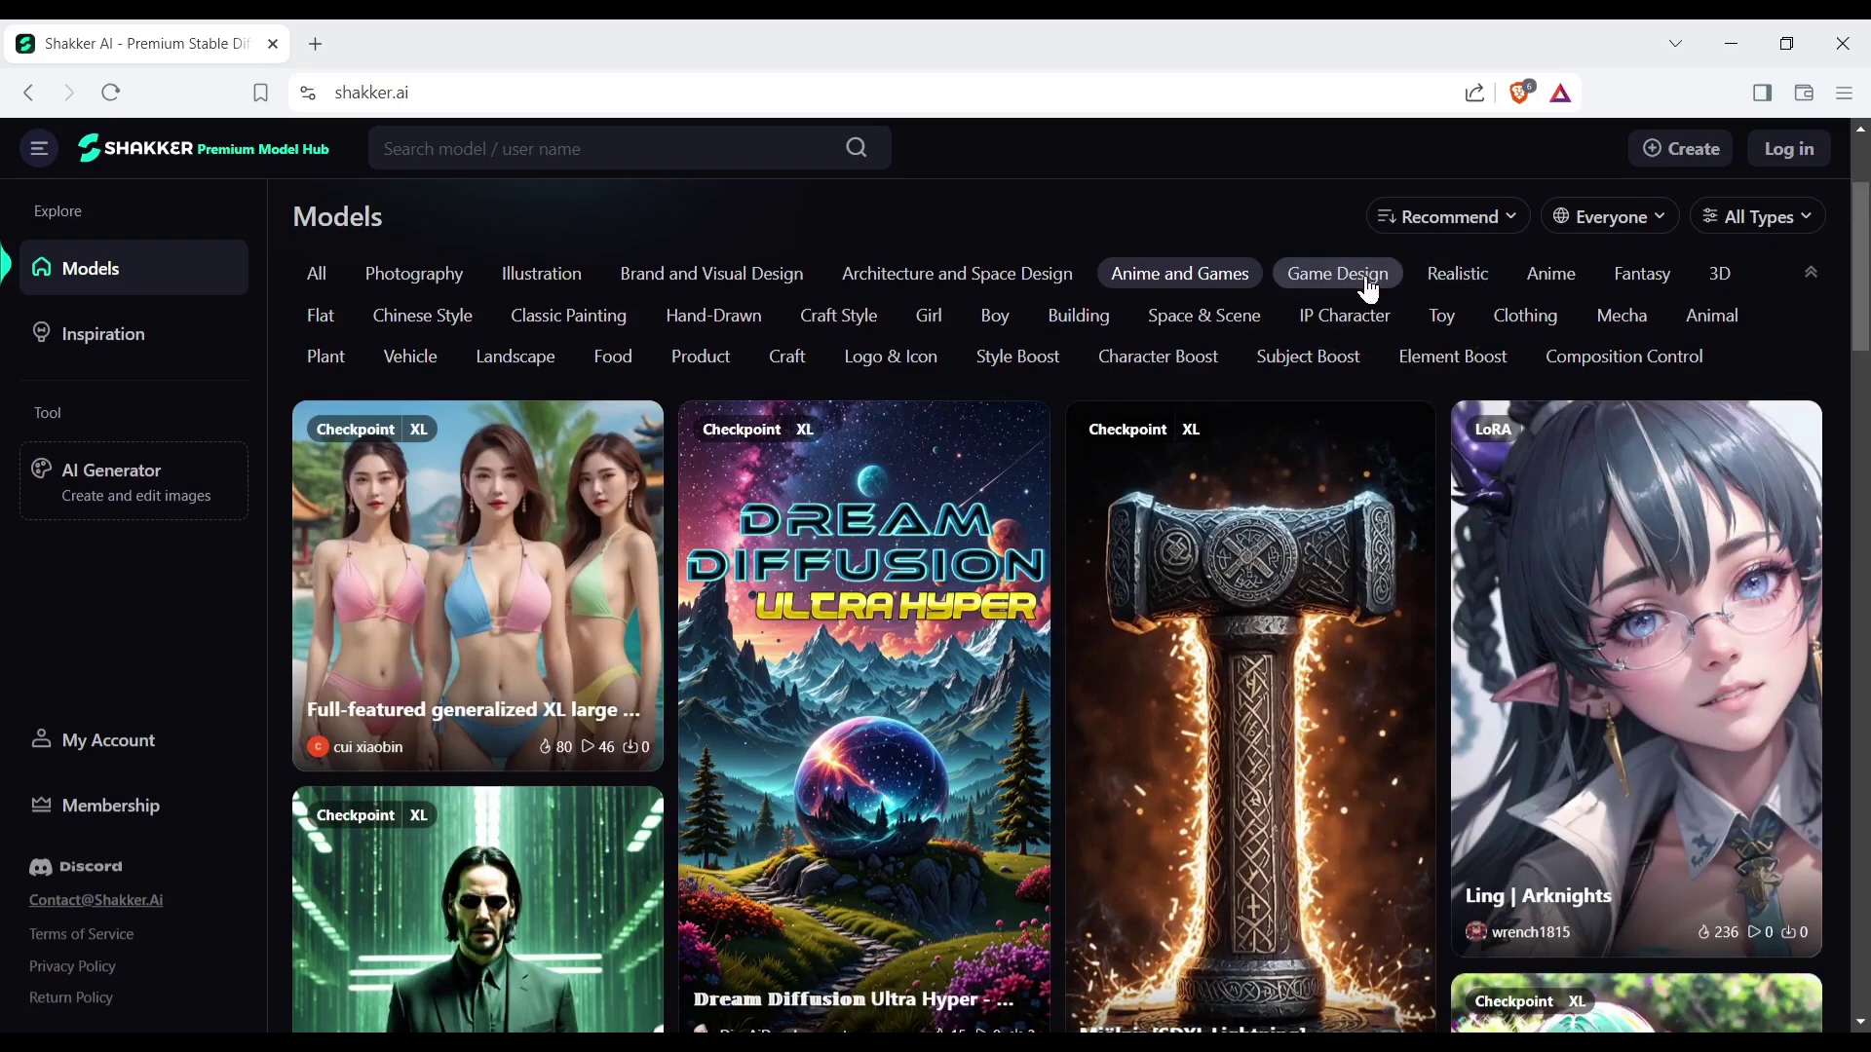
left_click(1494, 284)
left_click(1647, 282)
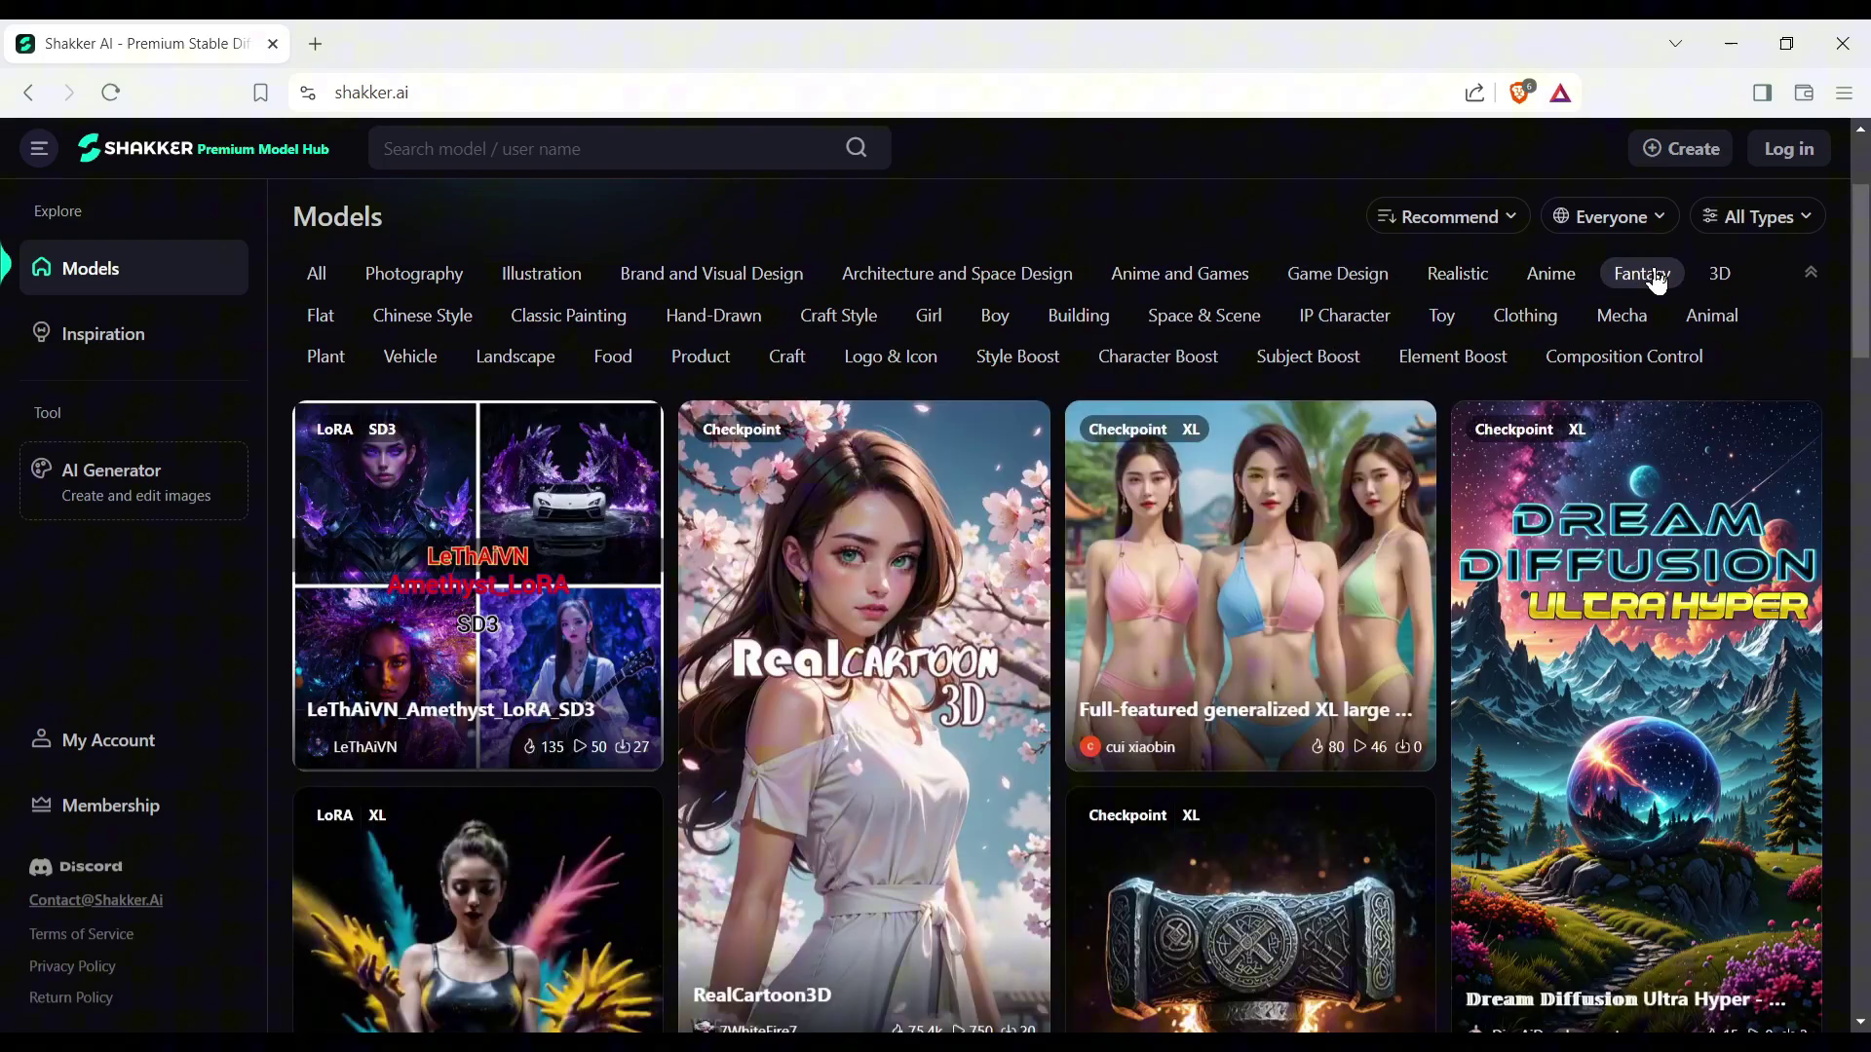
left_click(1707, 290)
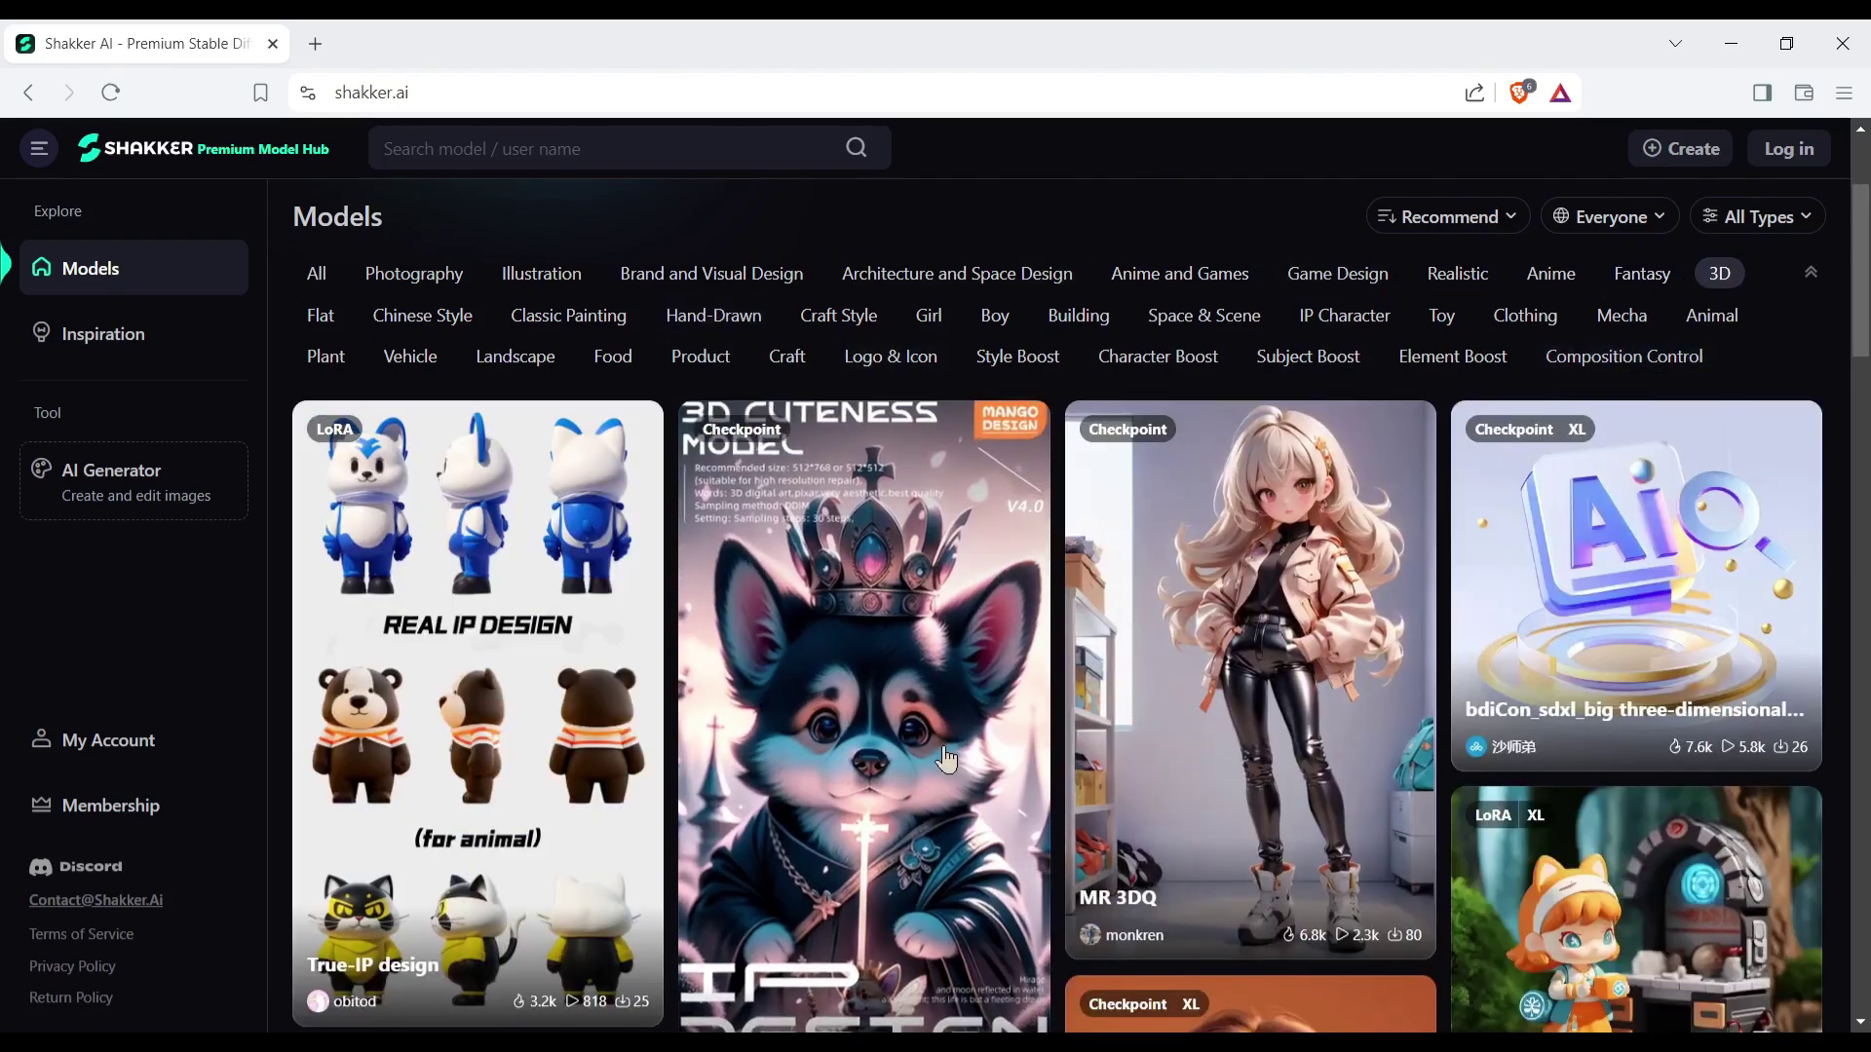
scroll(896, 755, "up", 2)
scroll(600, 692, "down", 15)
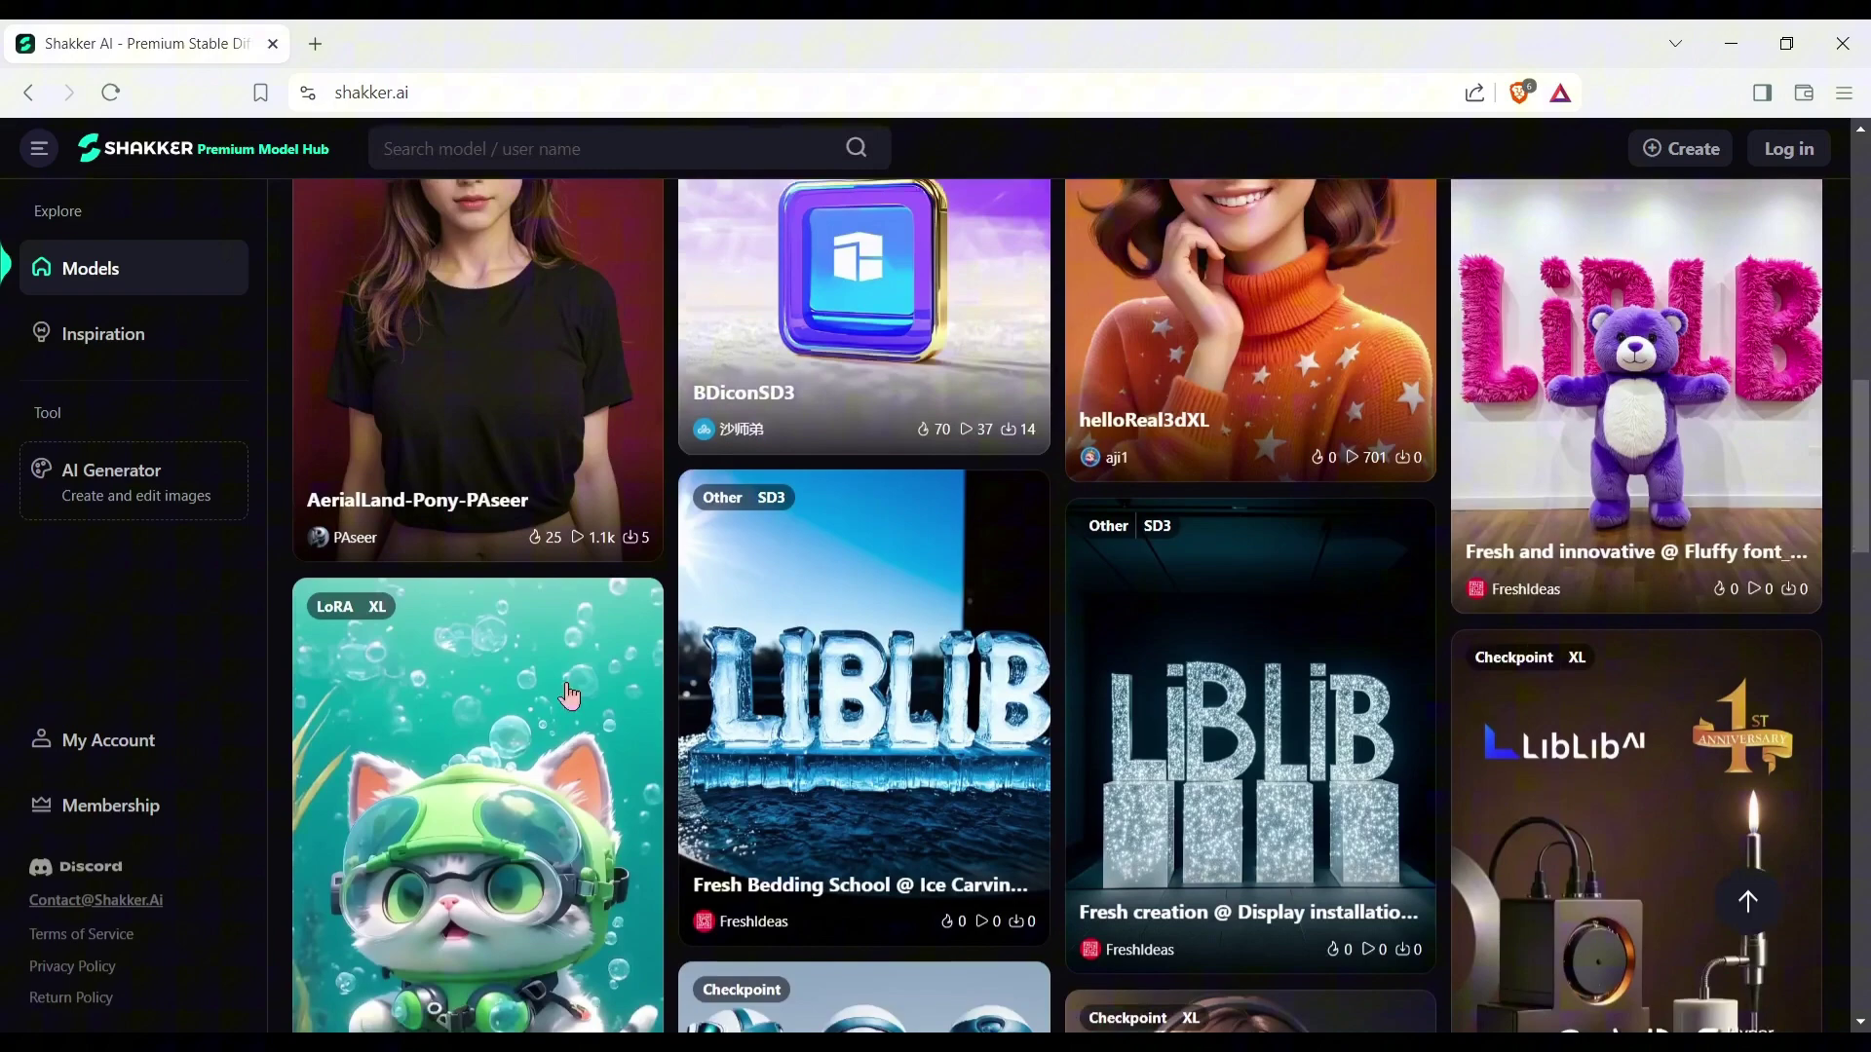
scroll(544, 694, "down", 6)
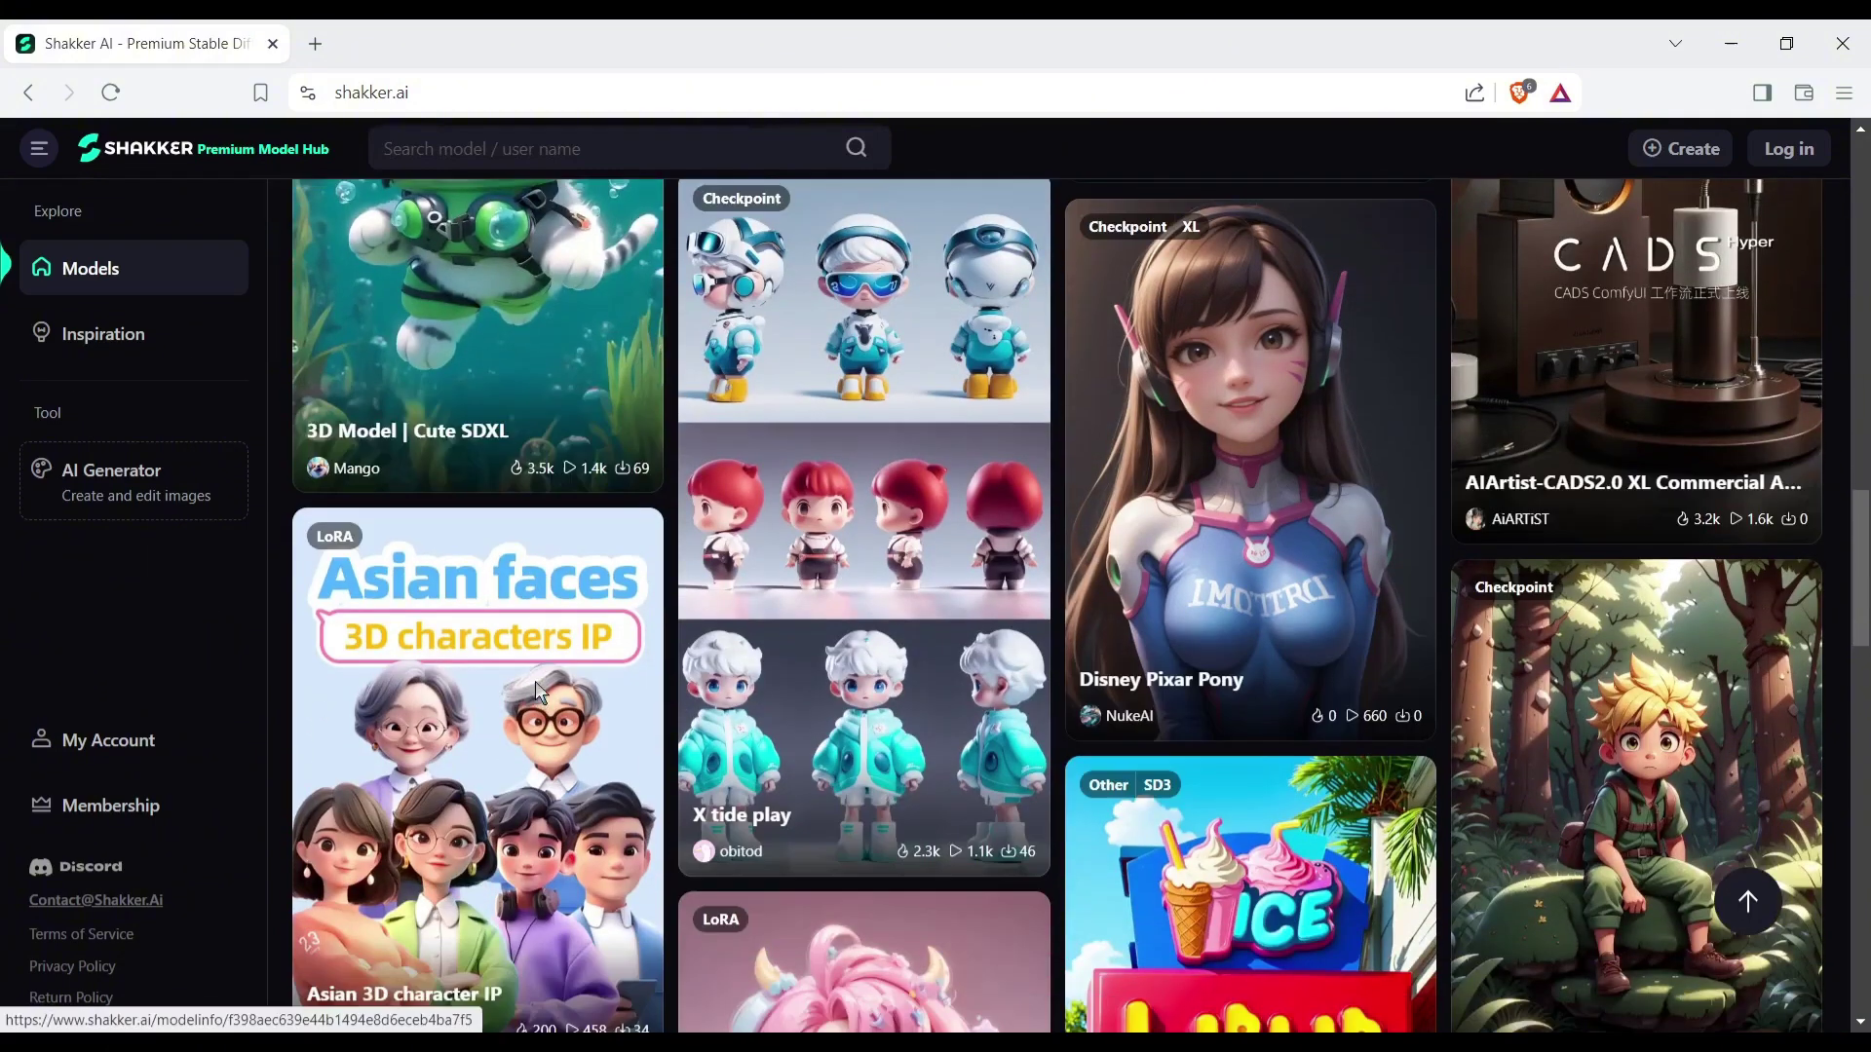
scroll(535, 687, "down", 12)
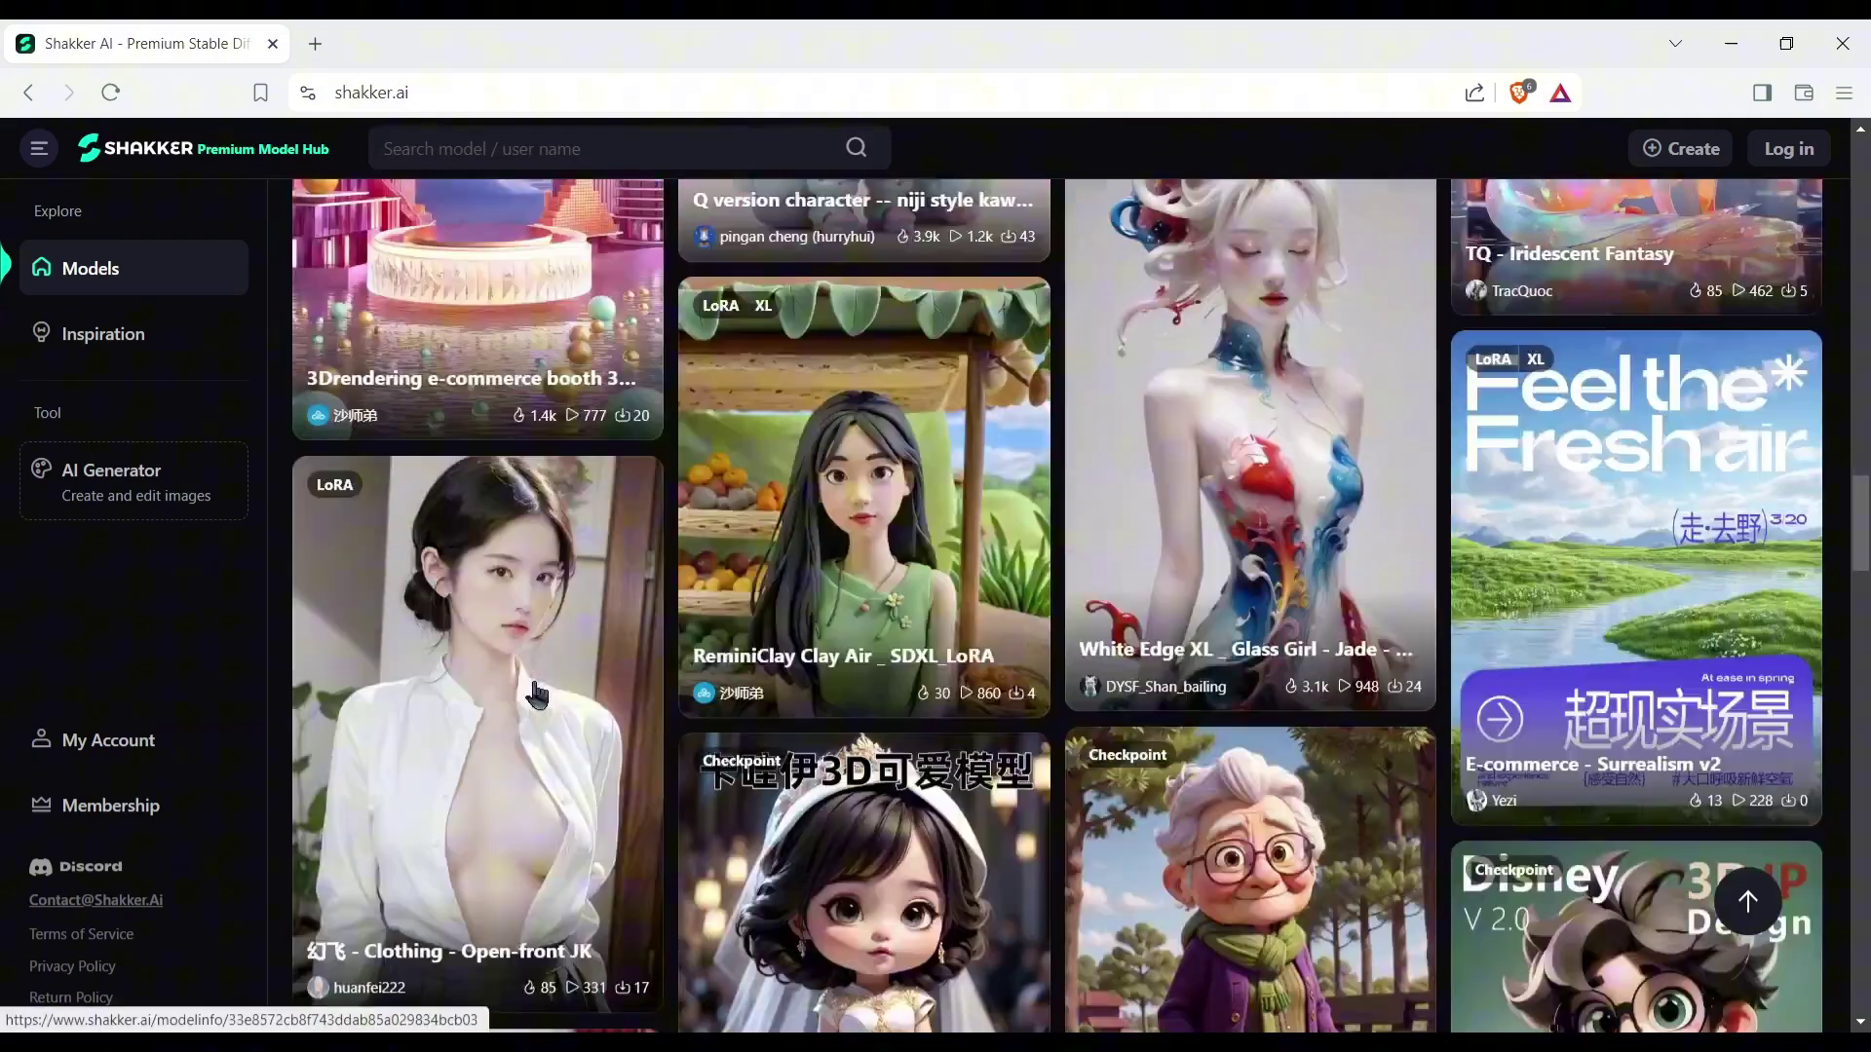
scroll(535, 693, "down", 13)
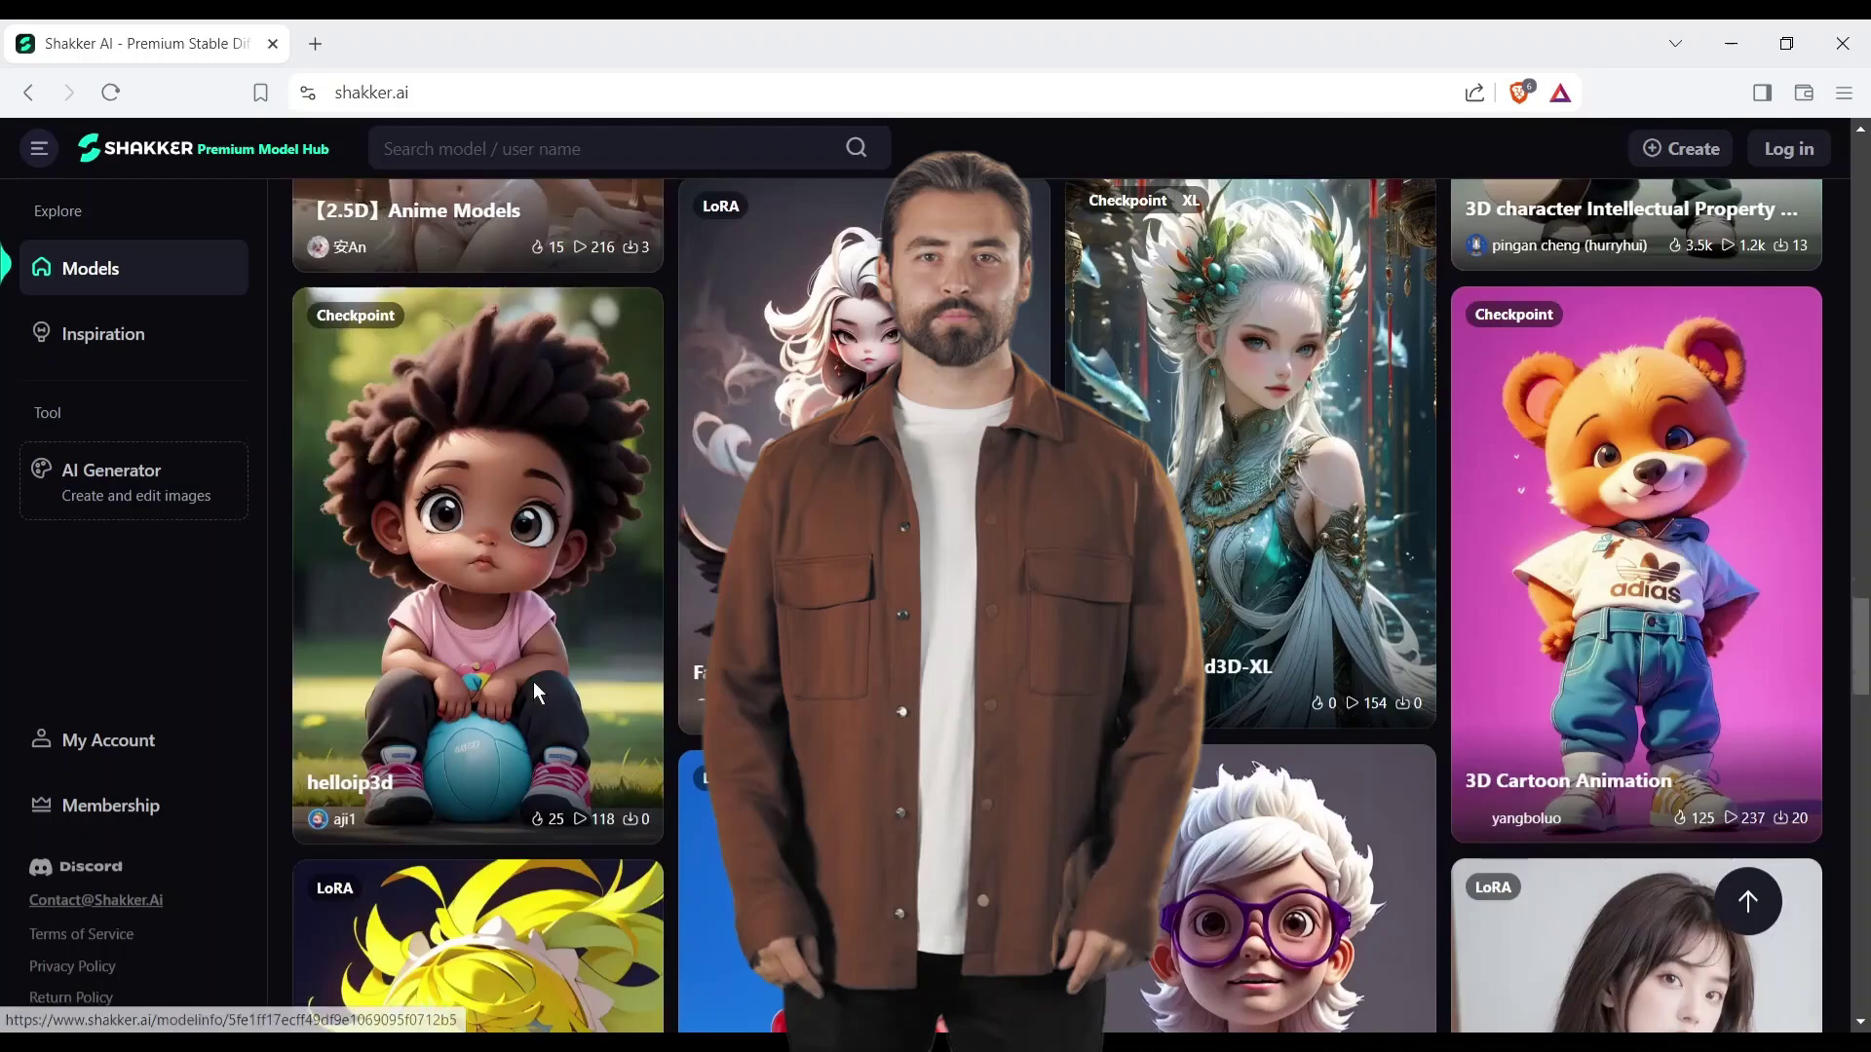
scroll(532, 694, "down", 10)
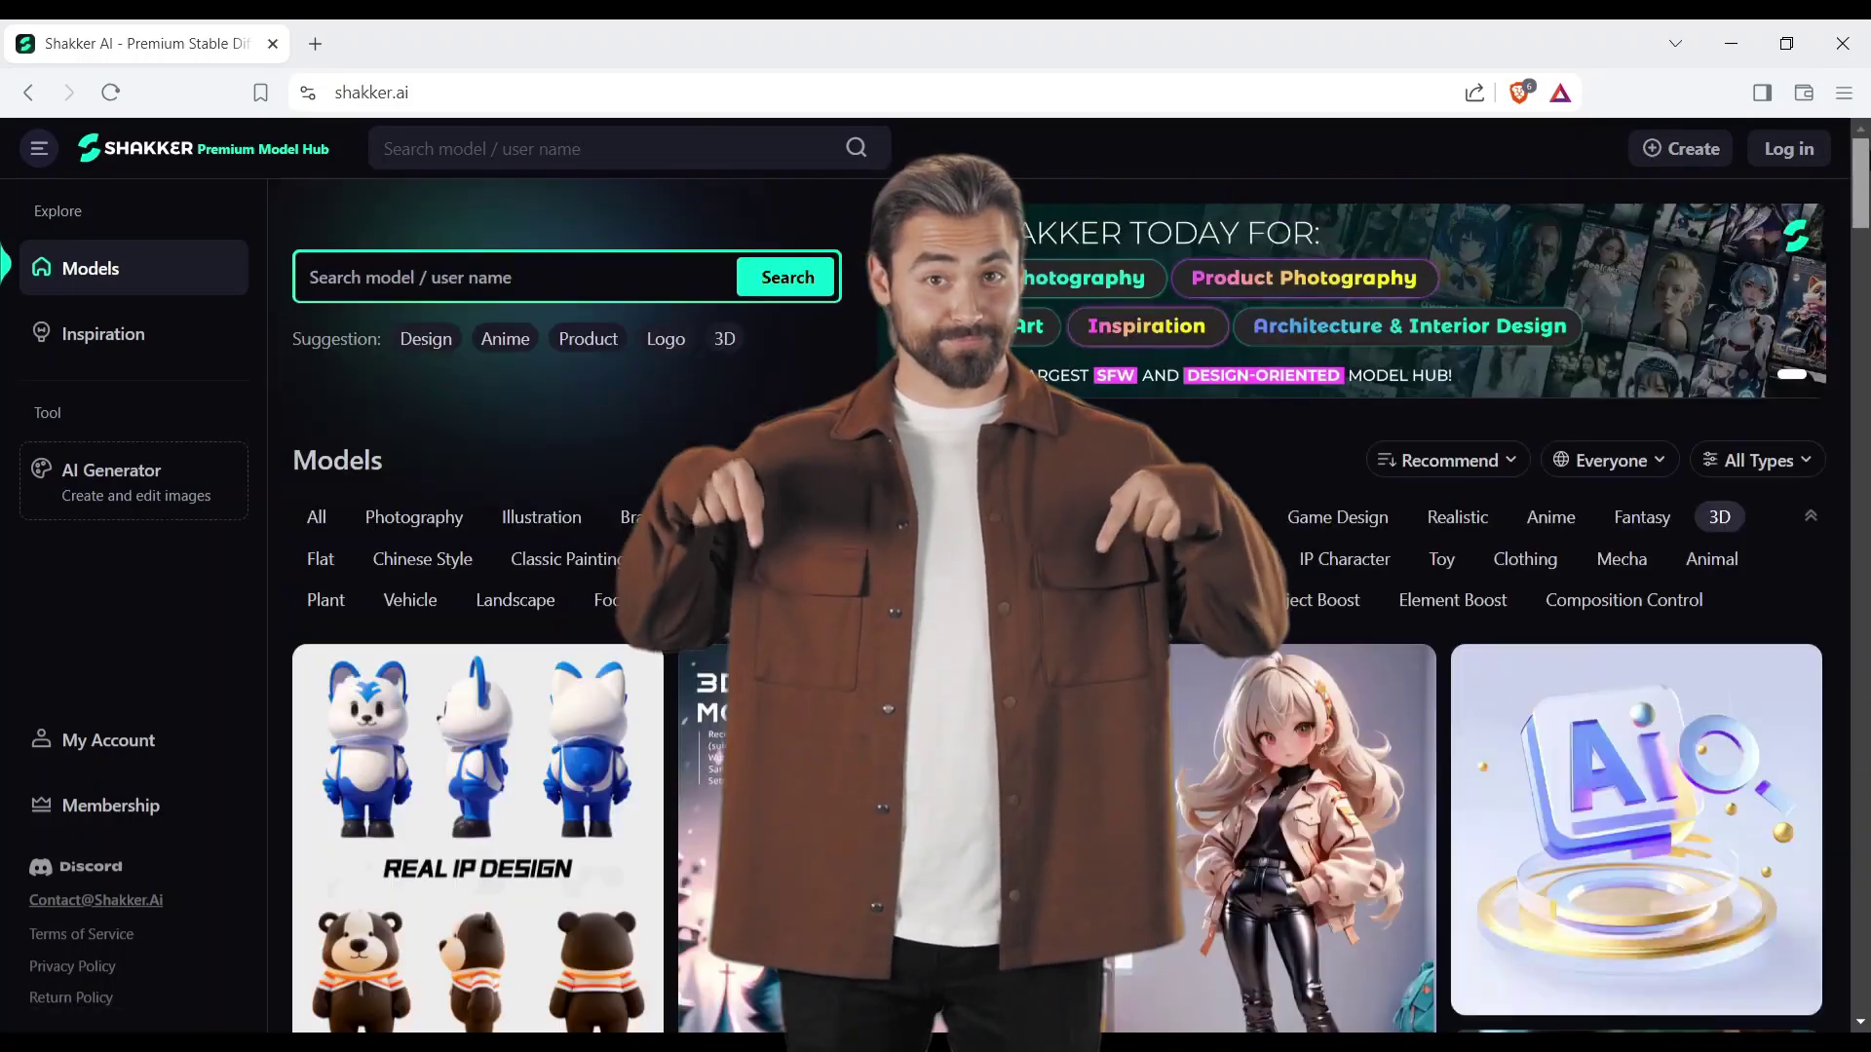
Step: Sign in to the account and show models from all categories
left_click(1790, 148)
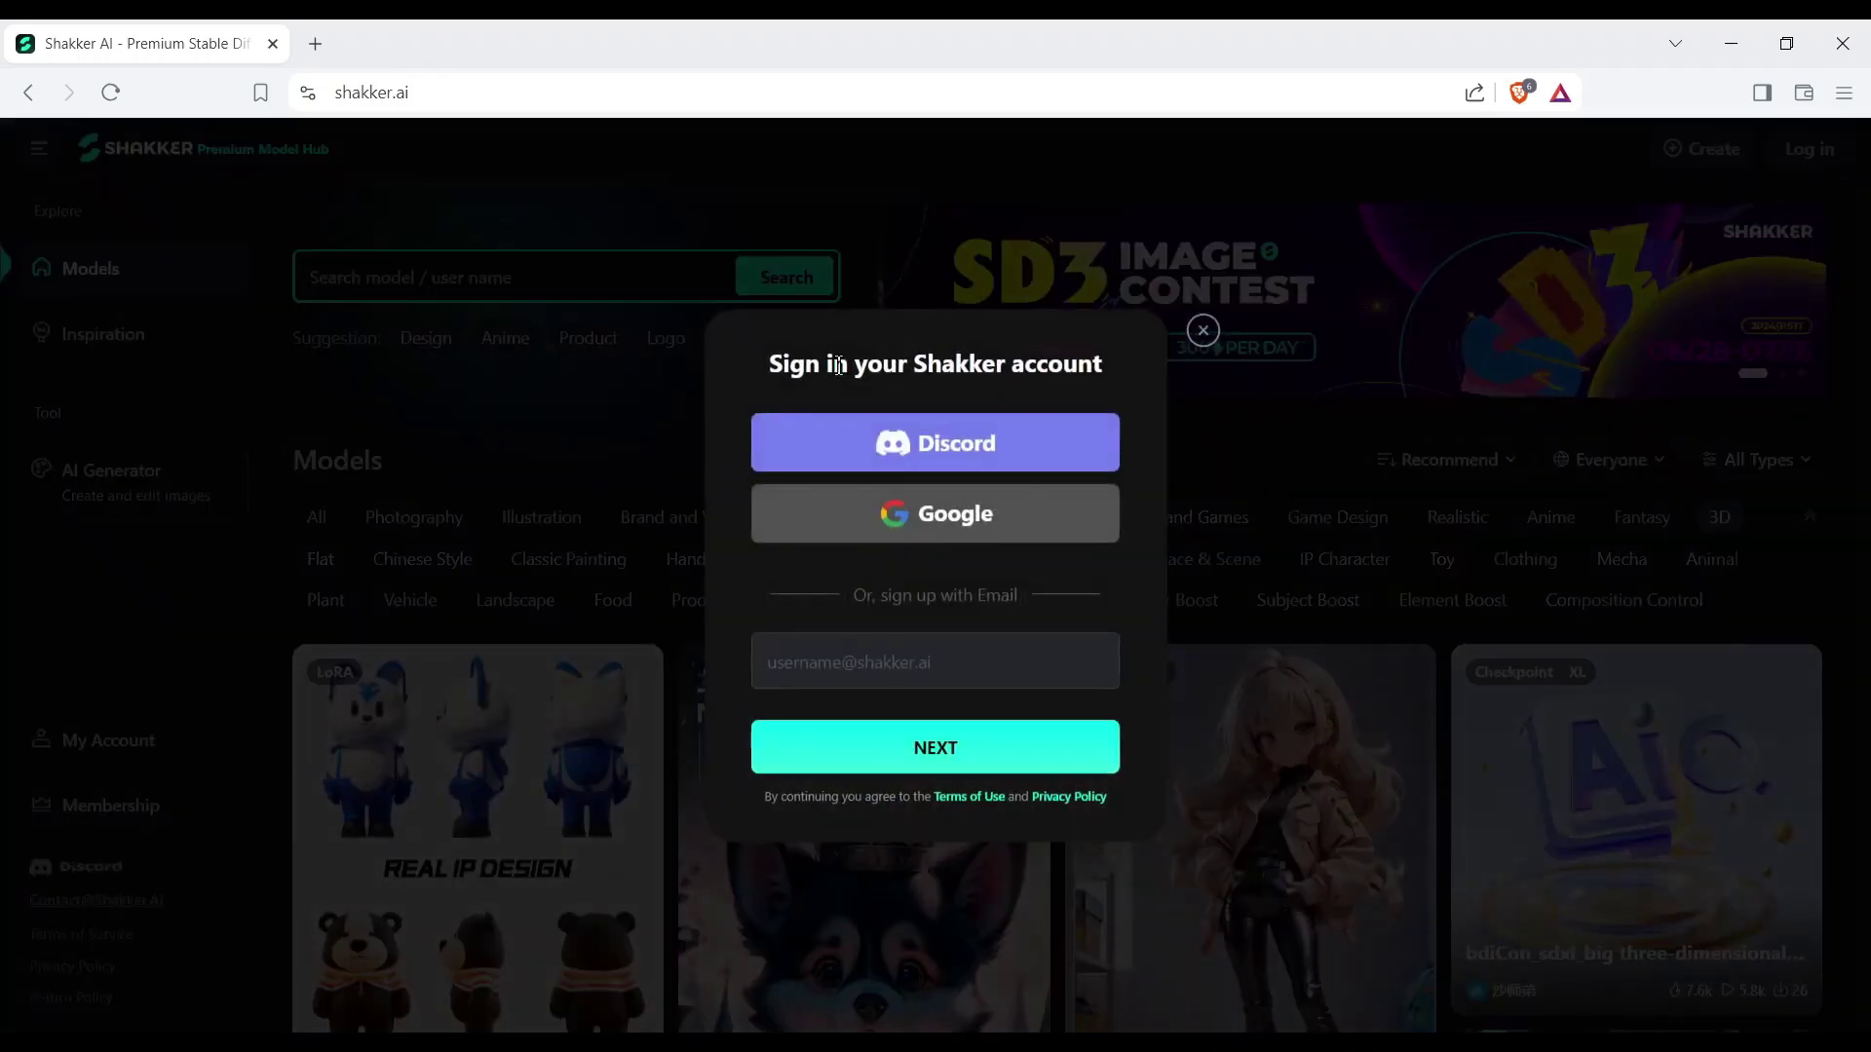
left_click(995, 517)
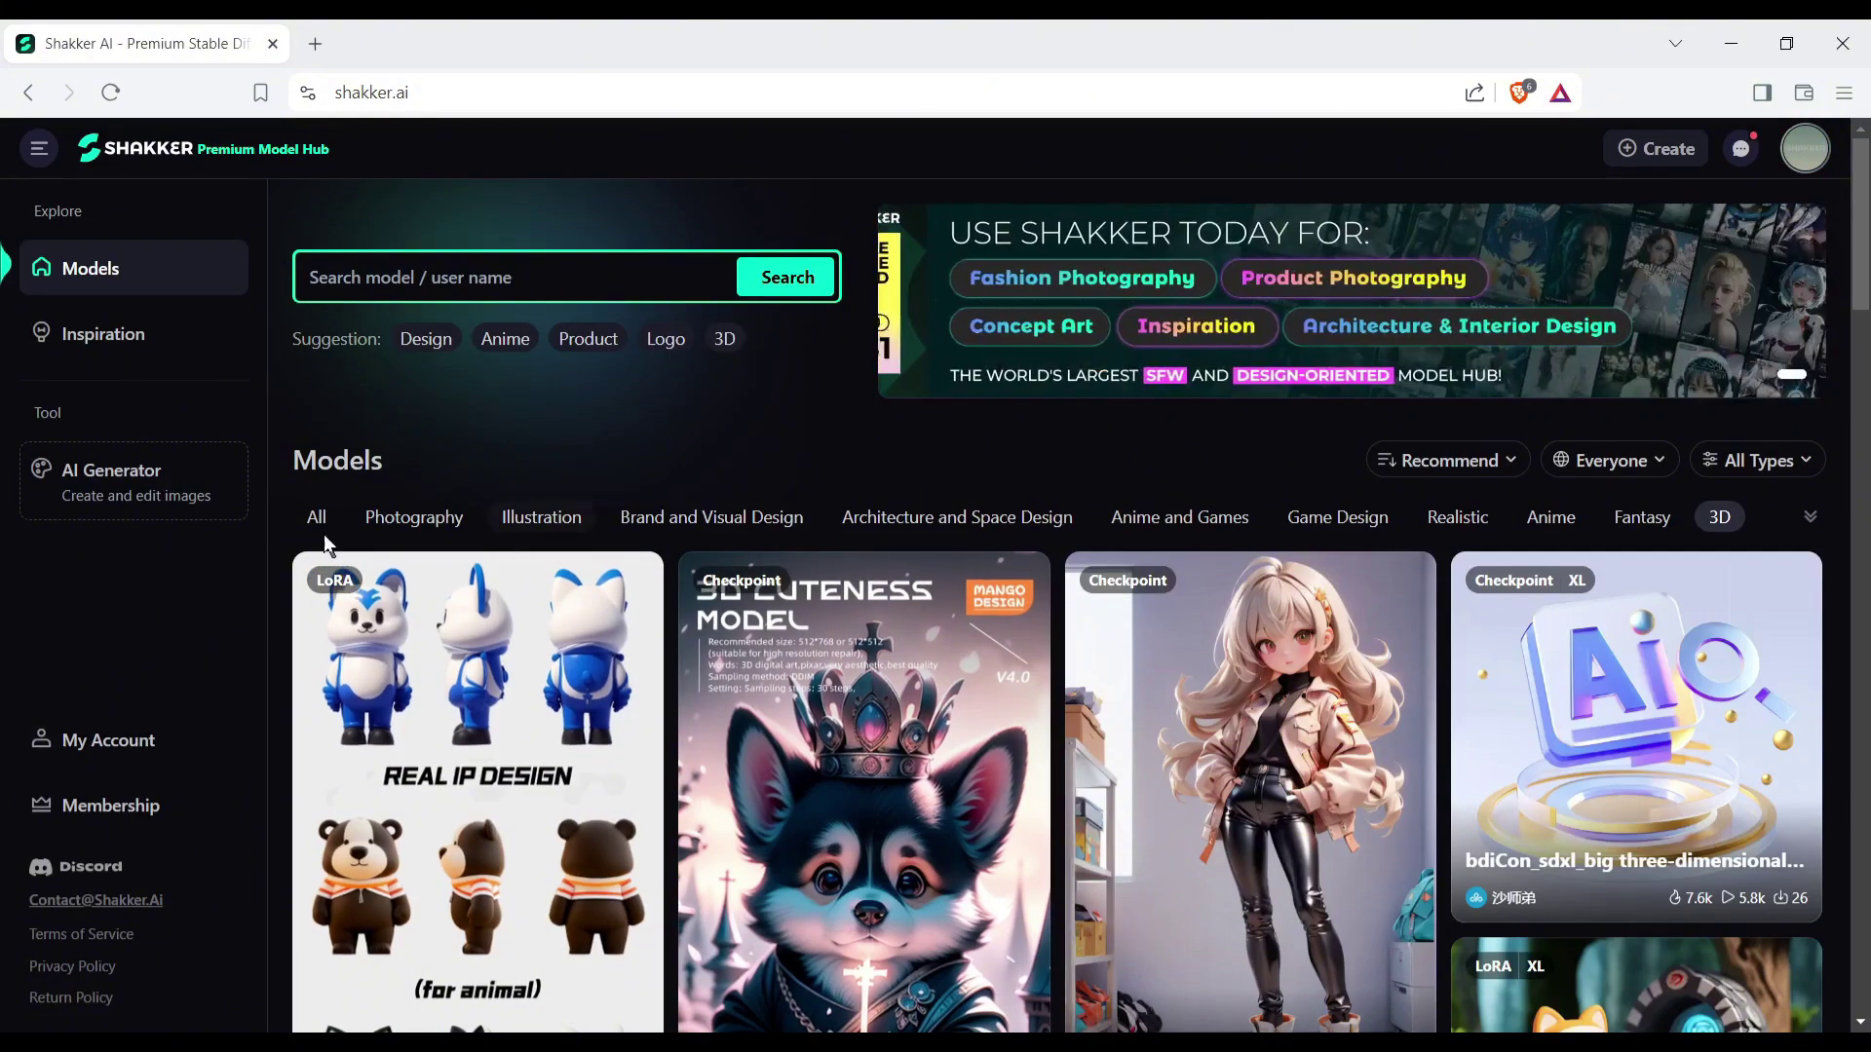
left_click(321, 526)
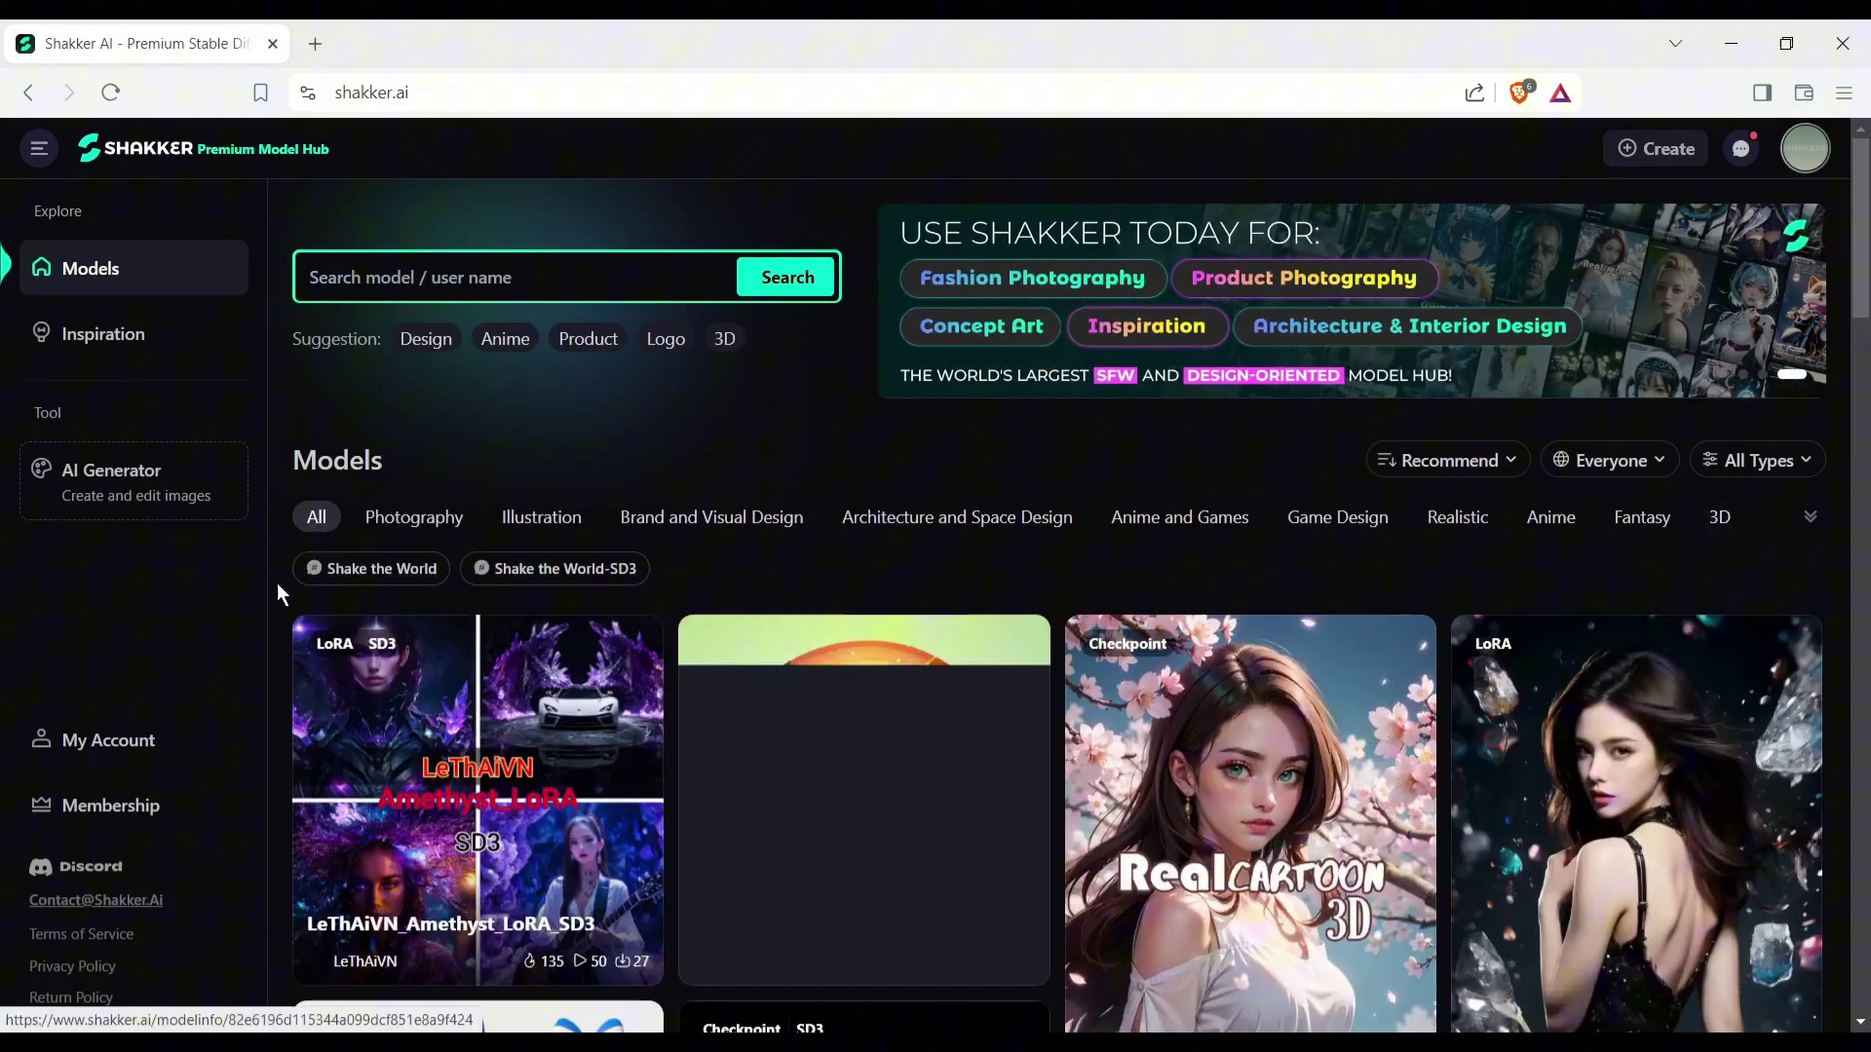
scroll(683, 672, "down", 5)
scroll(877, 696, "up", 5)
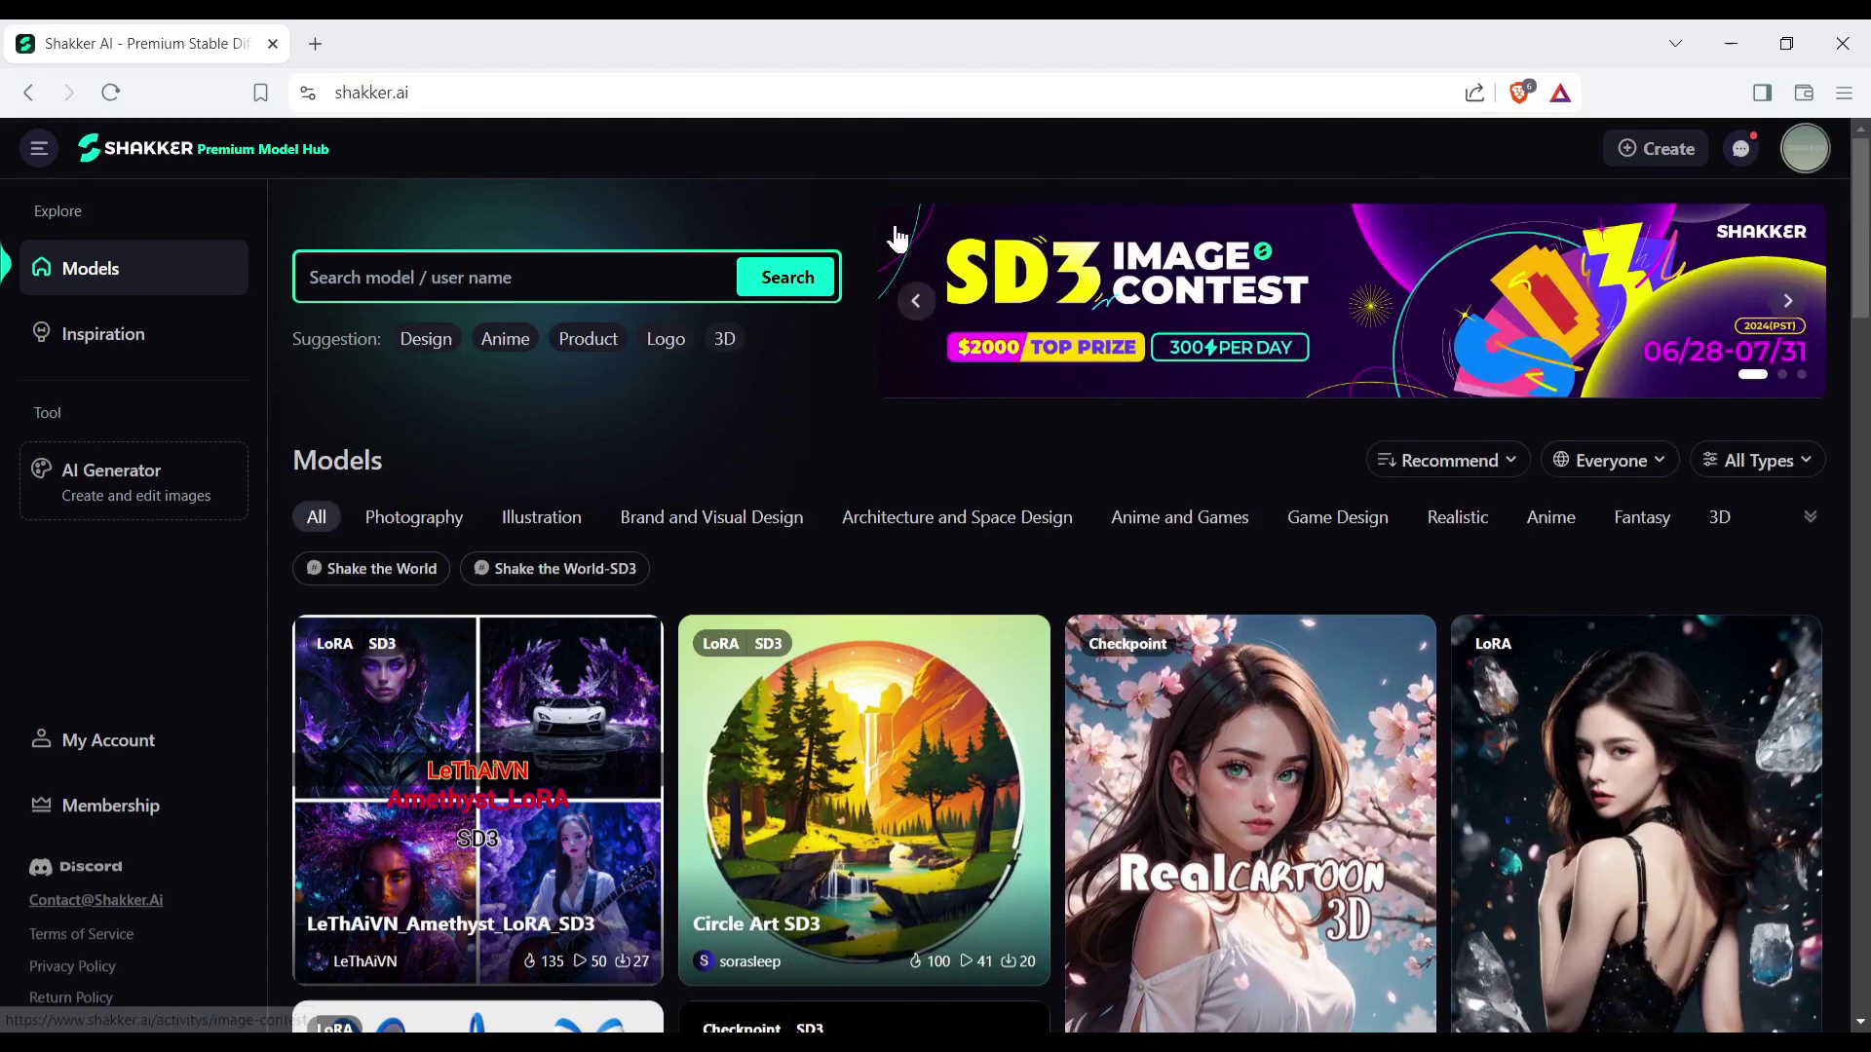
Step: Open the AI Generator in a new tab, close it again, and scroll the model list
left_click(103, 484)
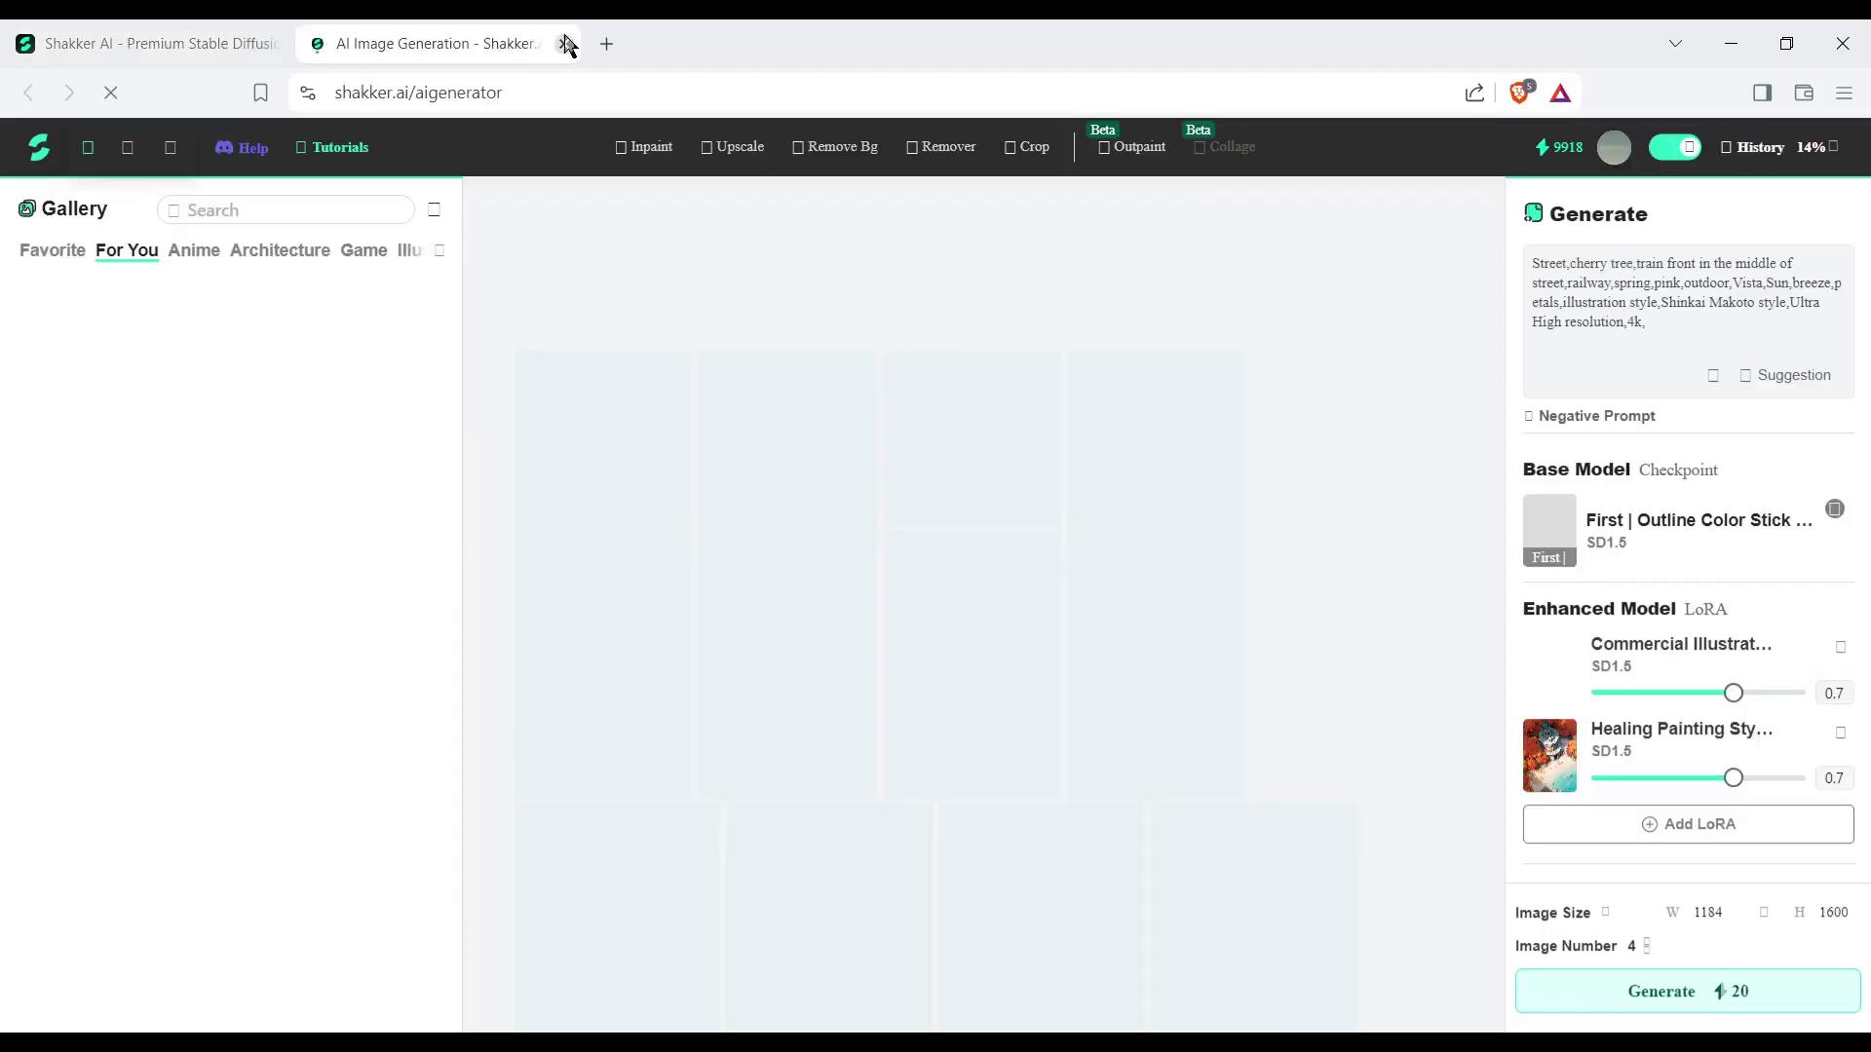
left_click(563, 43)
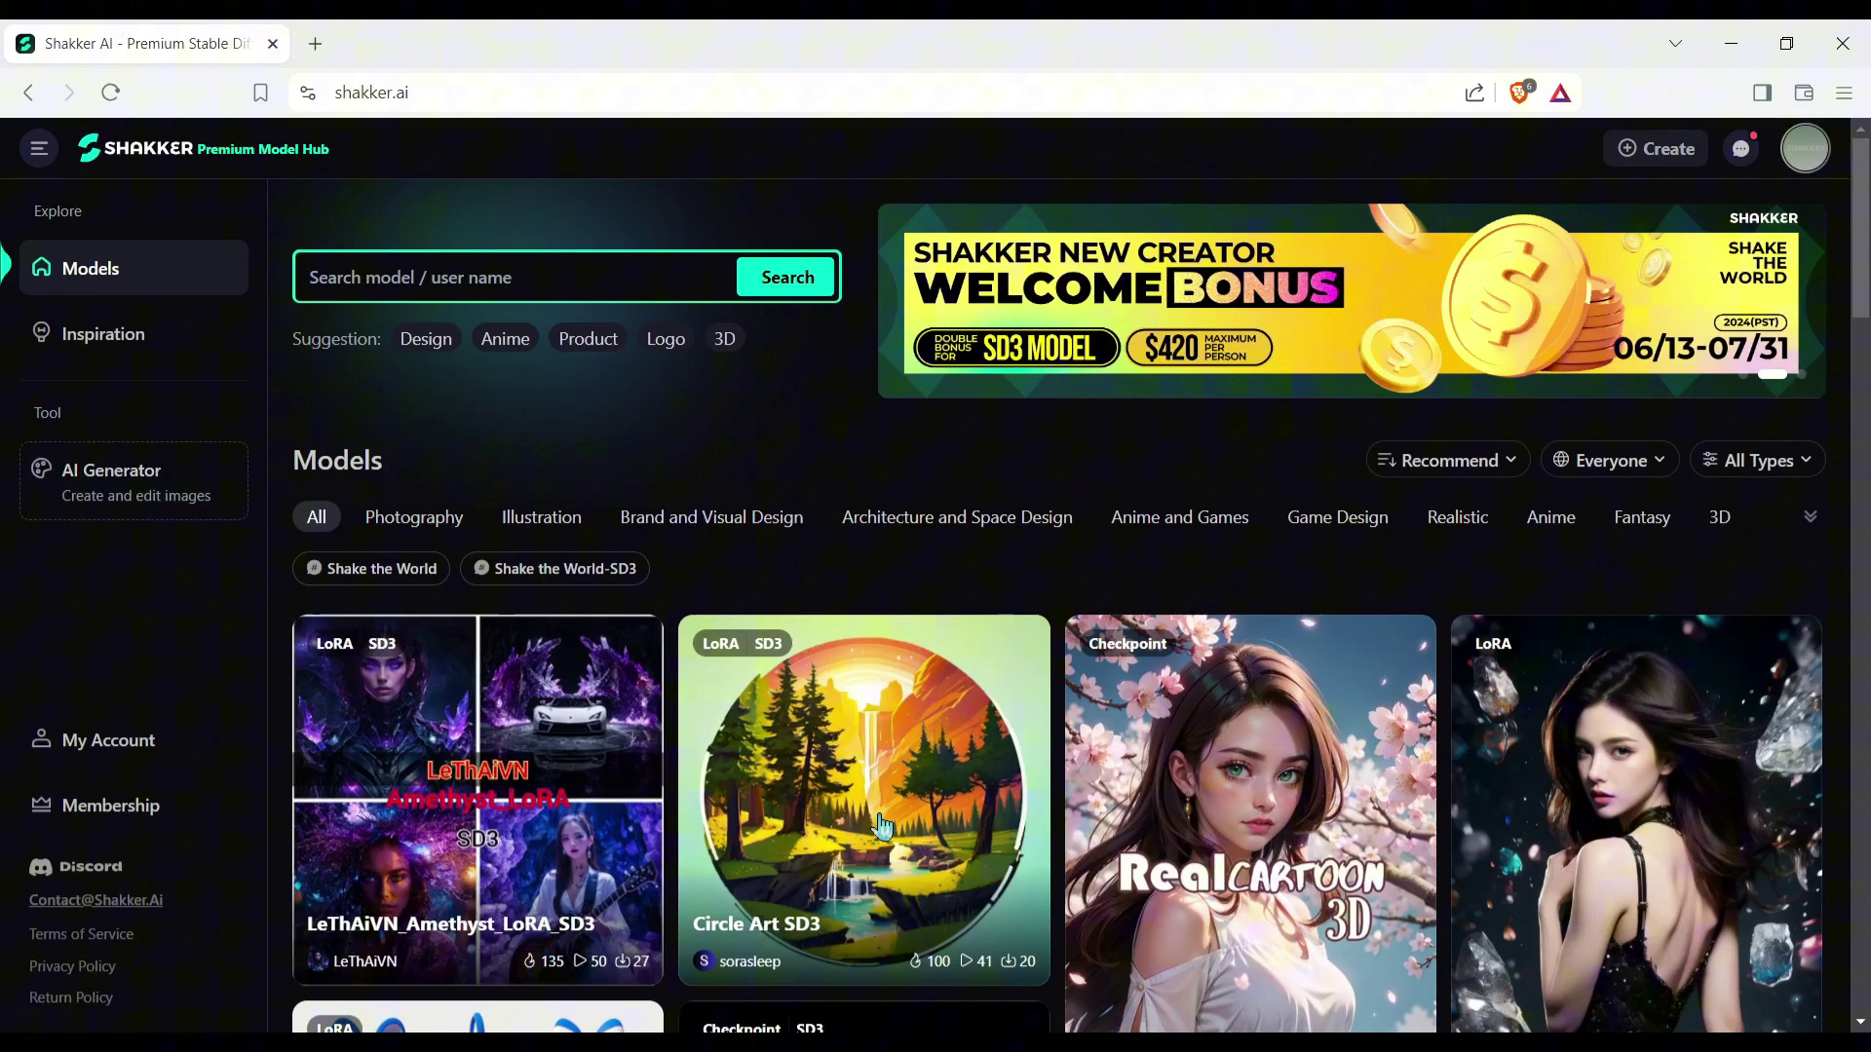
scroll(865, 835, "down", 2)
scroll(863, 827, "down", 1)
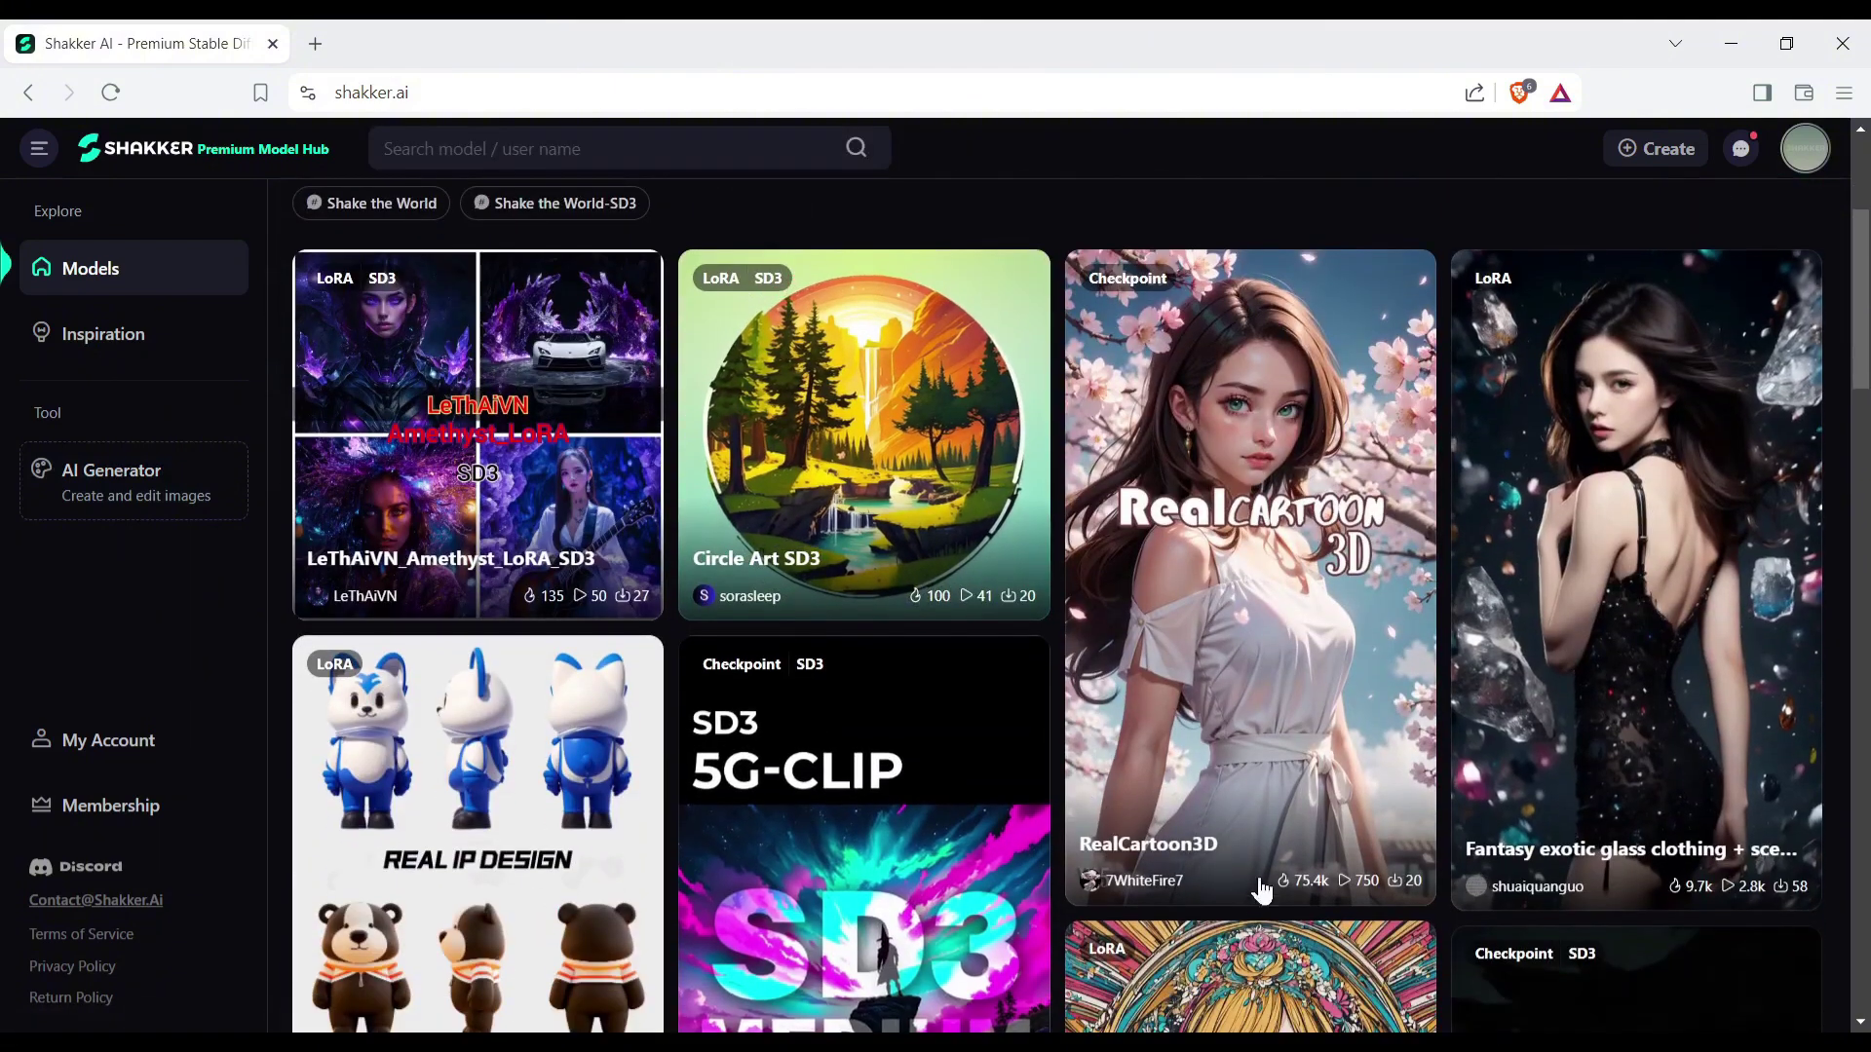
scroll(1654, 887, "up", 3)
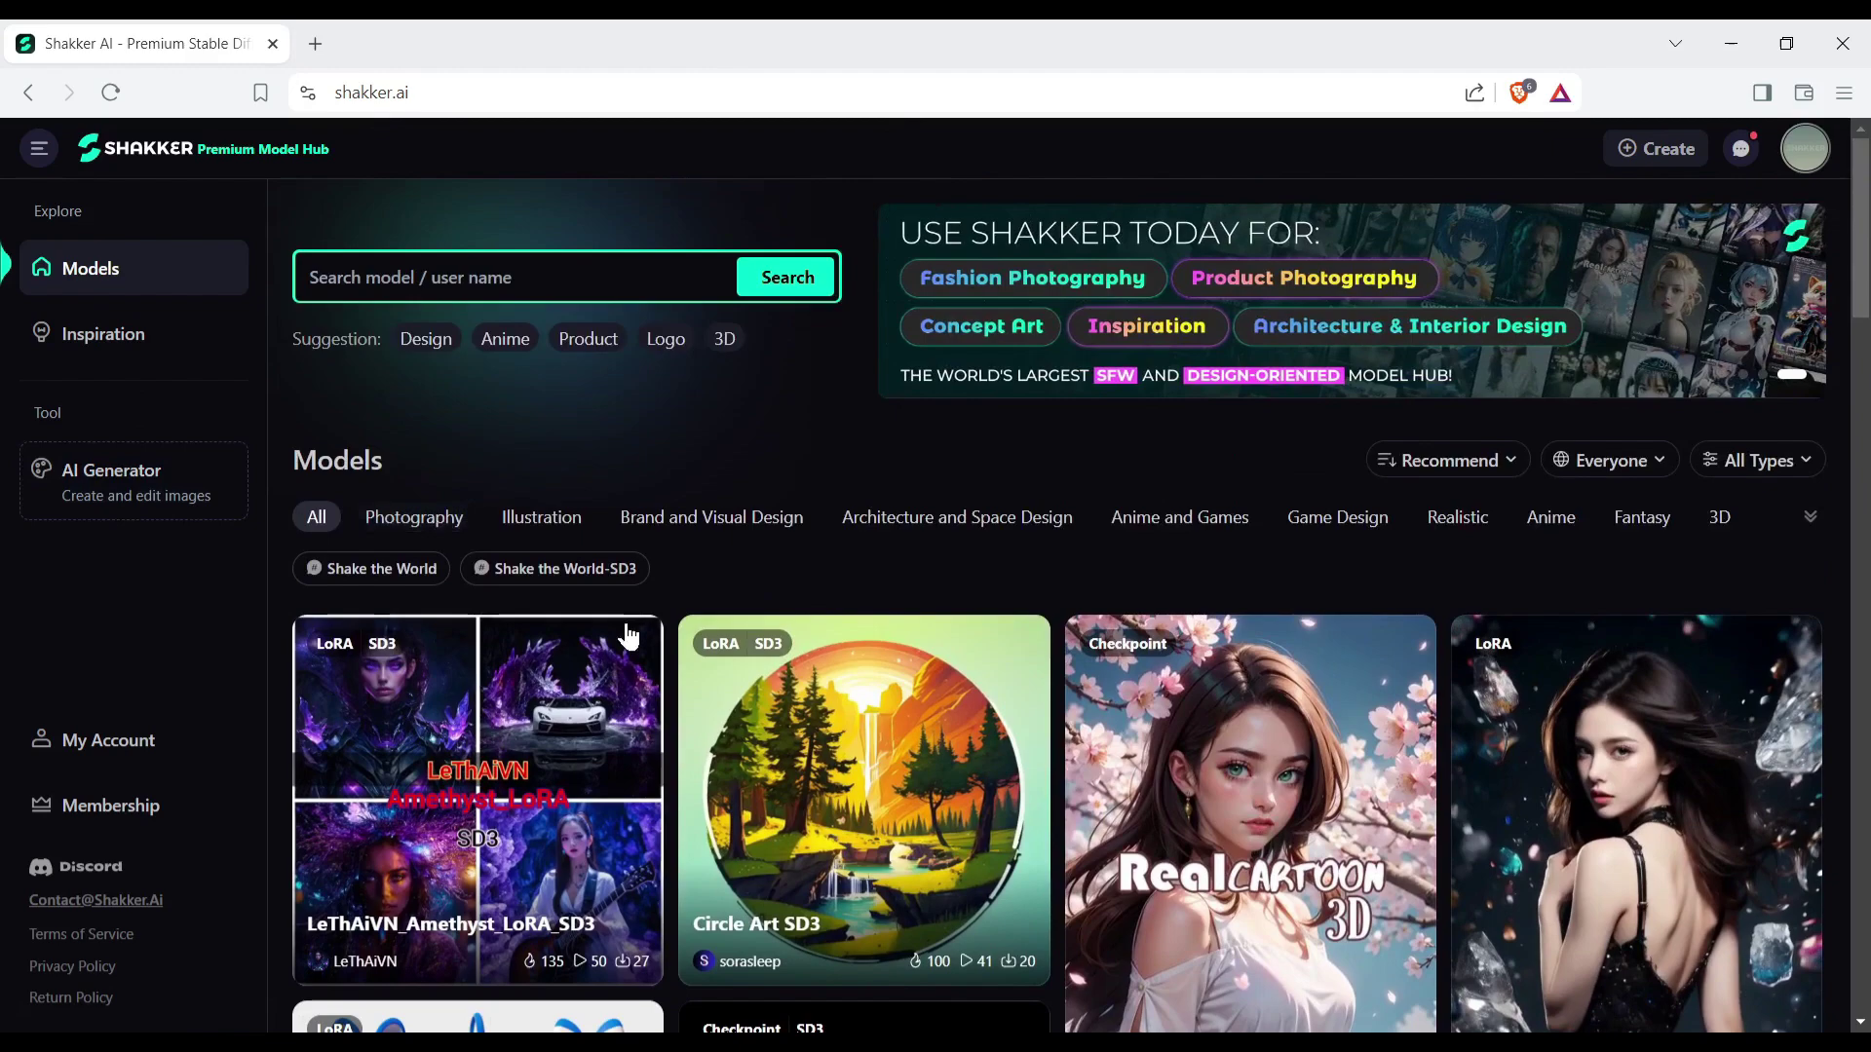
scroll(629, 635, "down", 9)
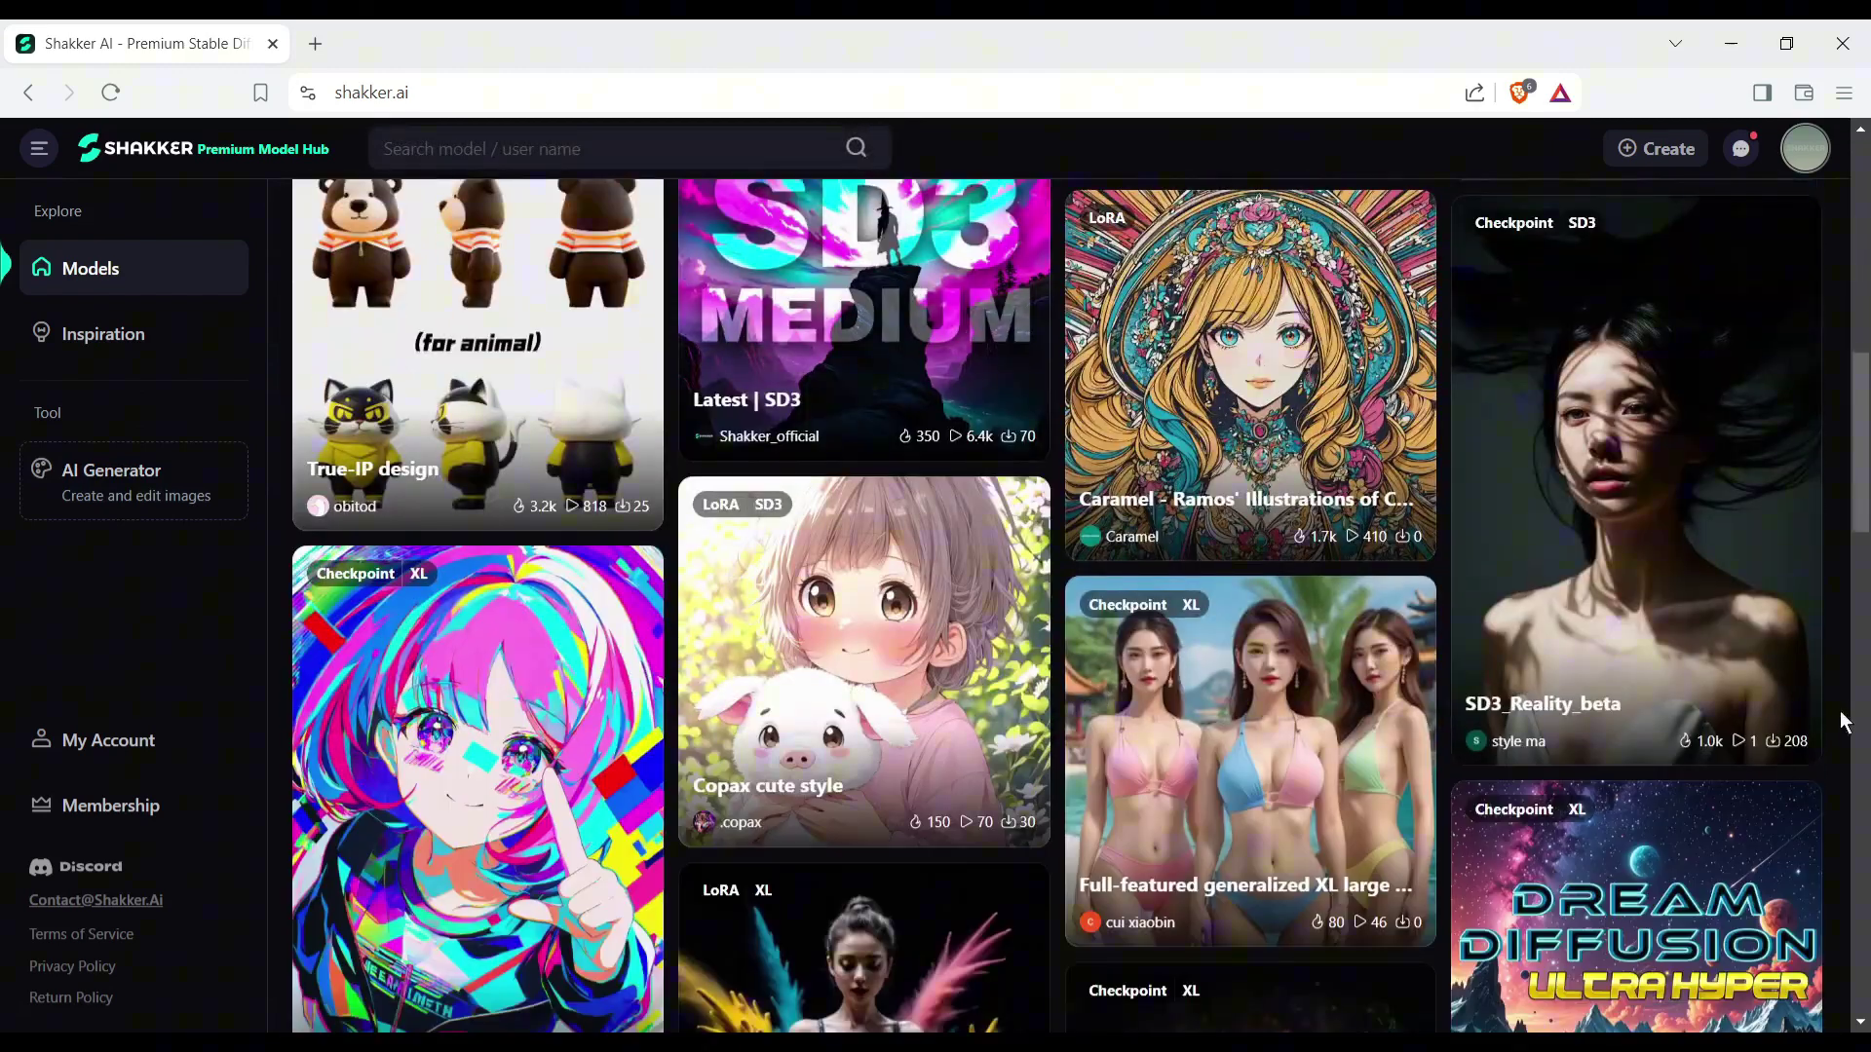
scroll(1701, 741, "up", 1)
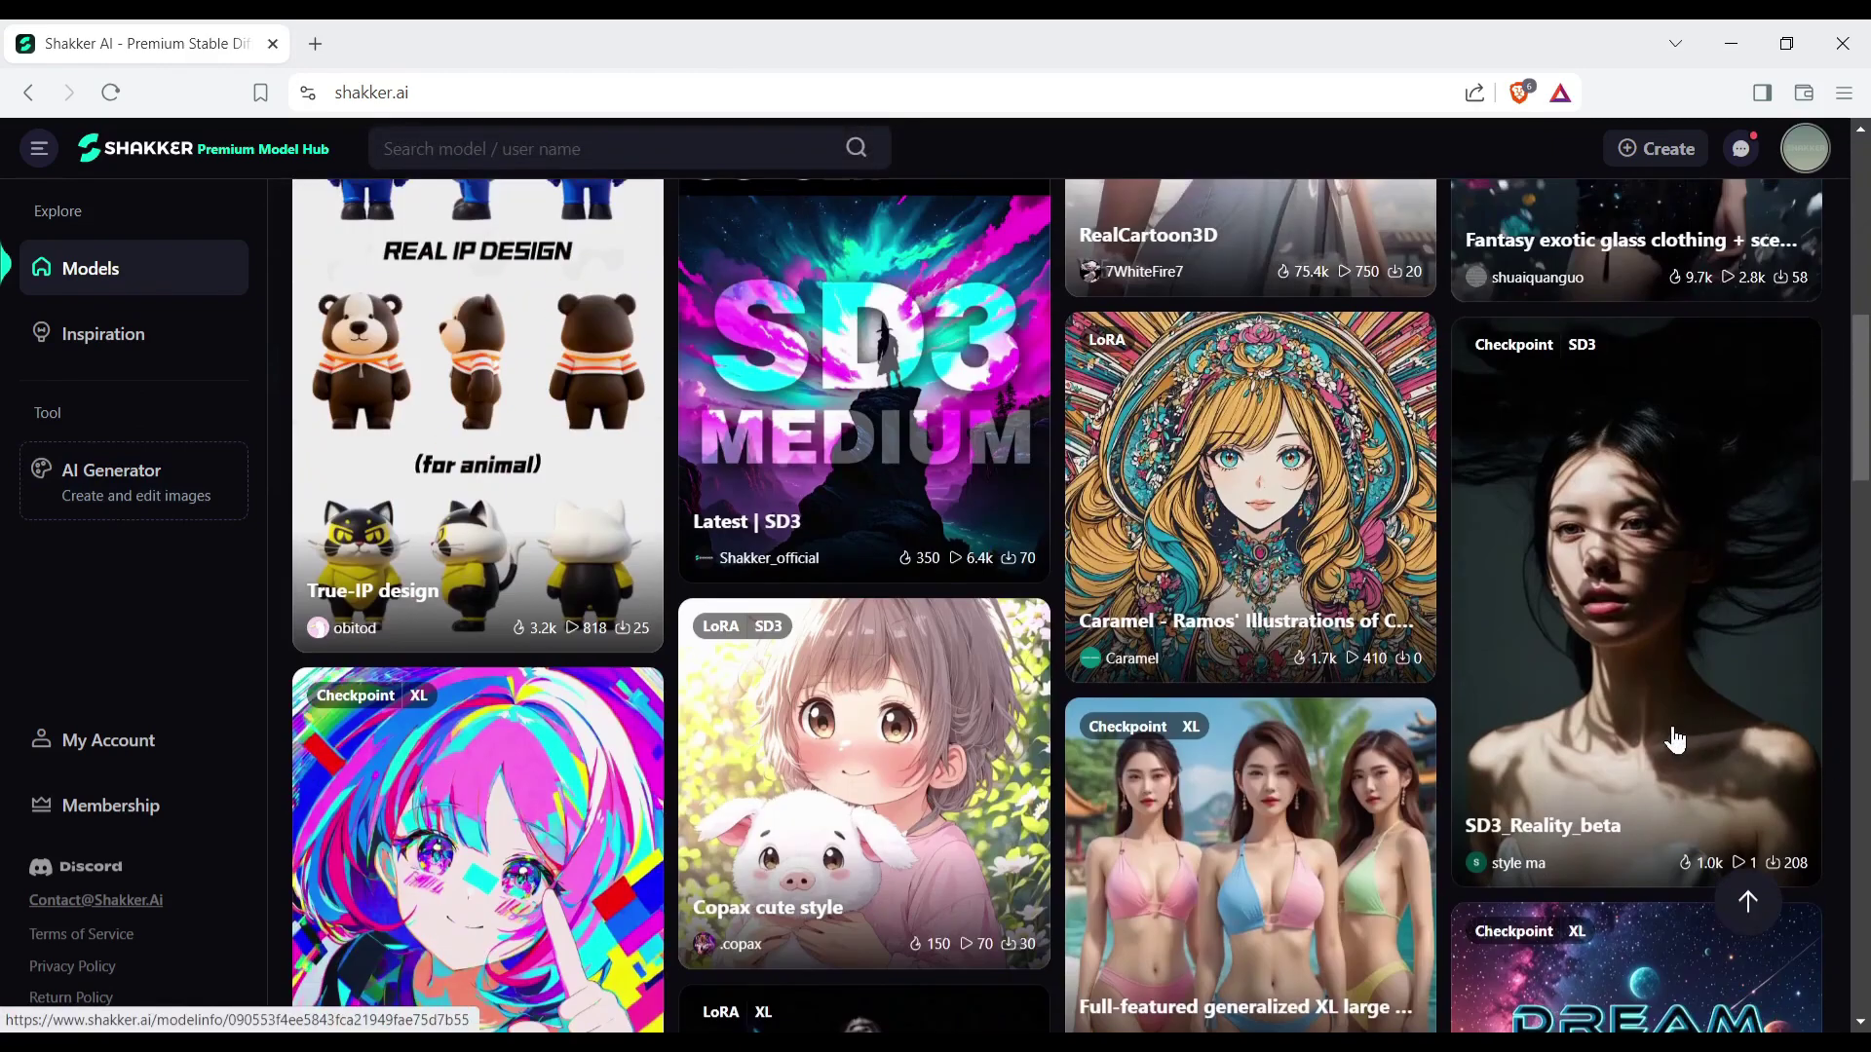
scroll(1676, 740, "up", 8)
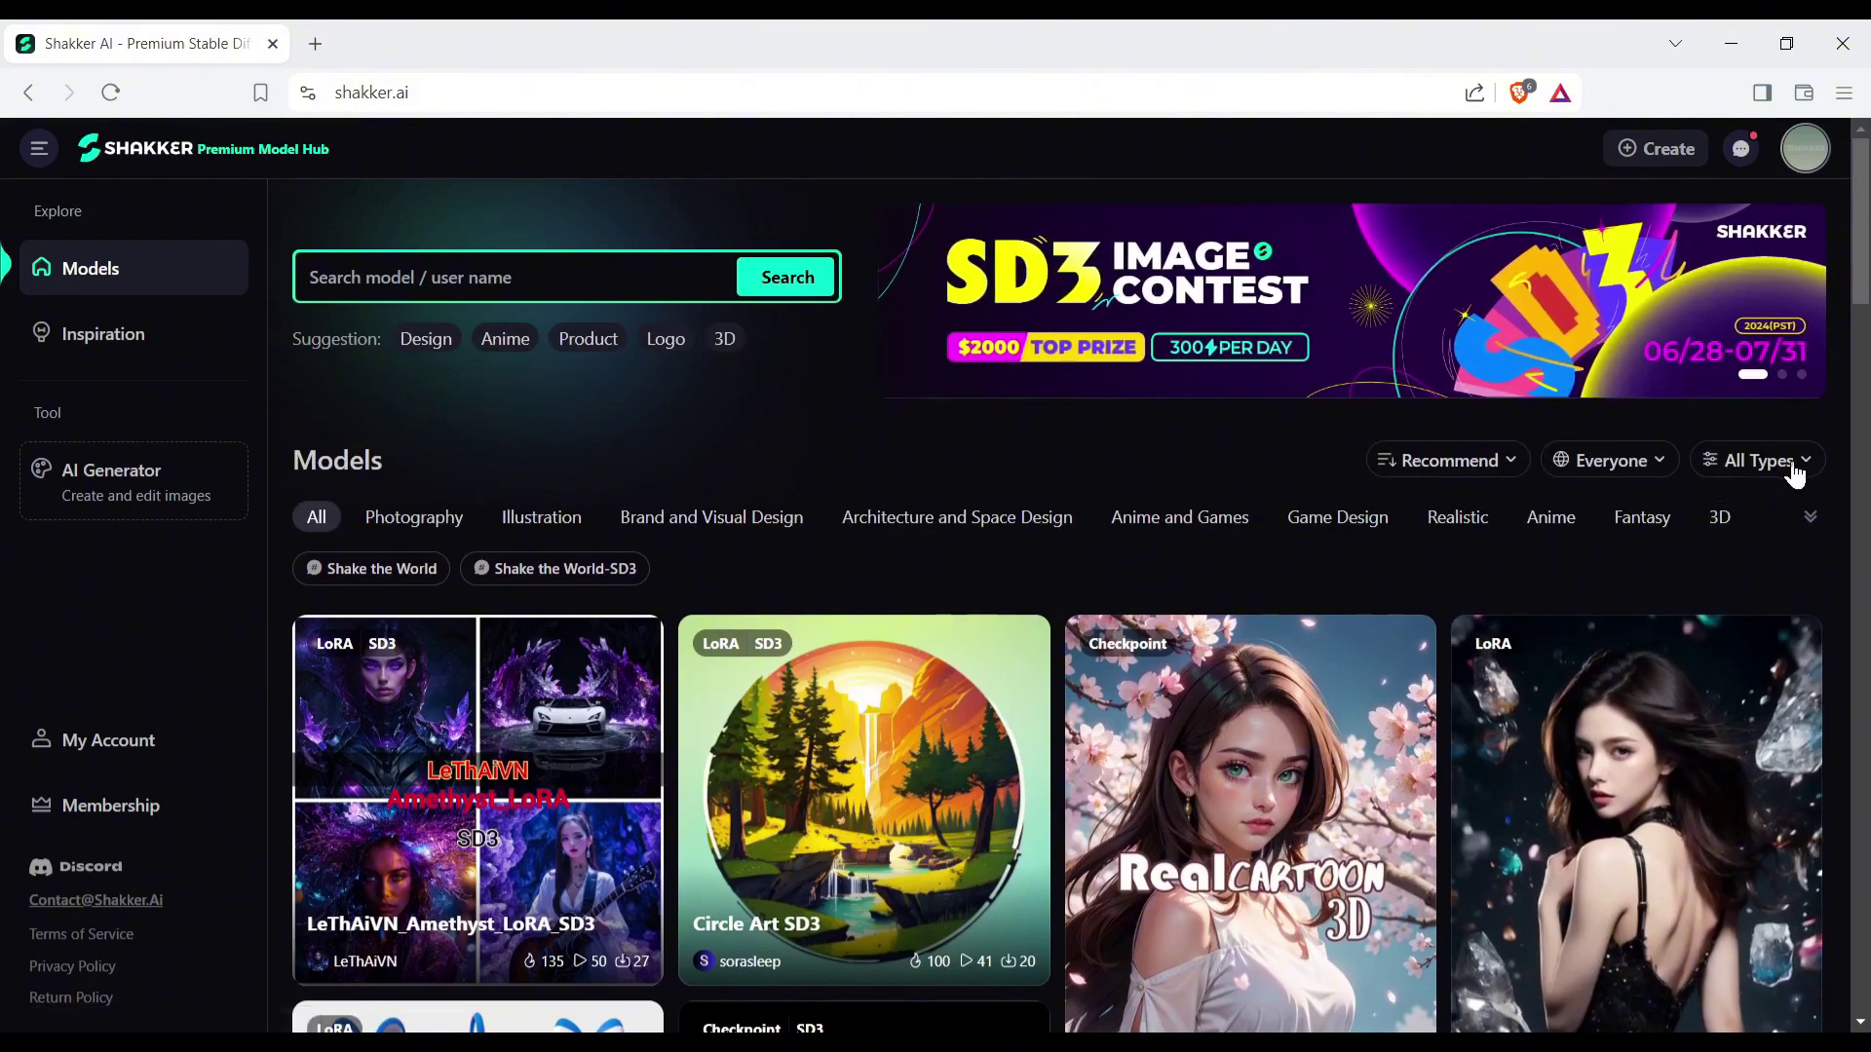
Step: Filter the models to Checkpoint type on the SD 3 base model and browse the SD3 checkpoints
left_click(1756, 462)
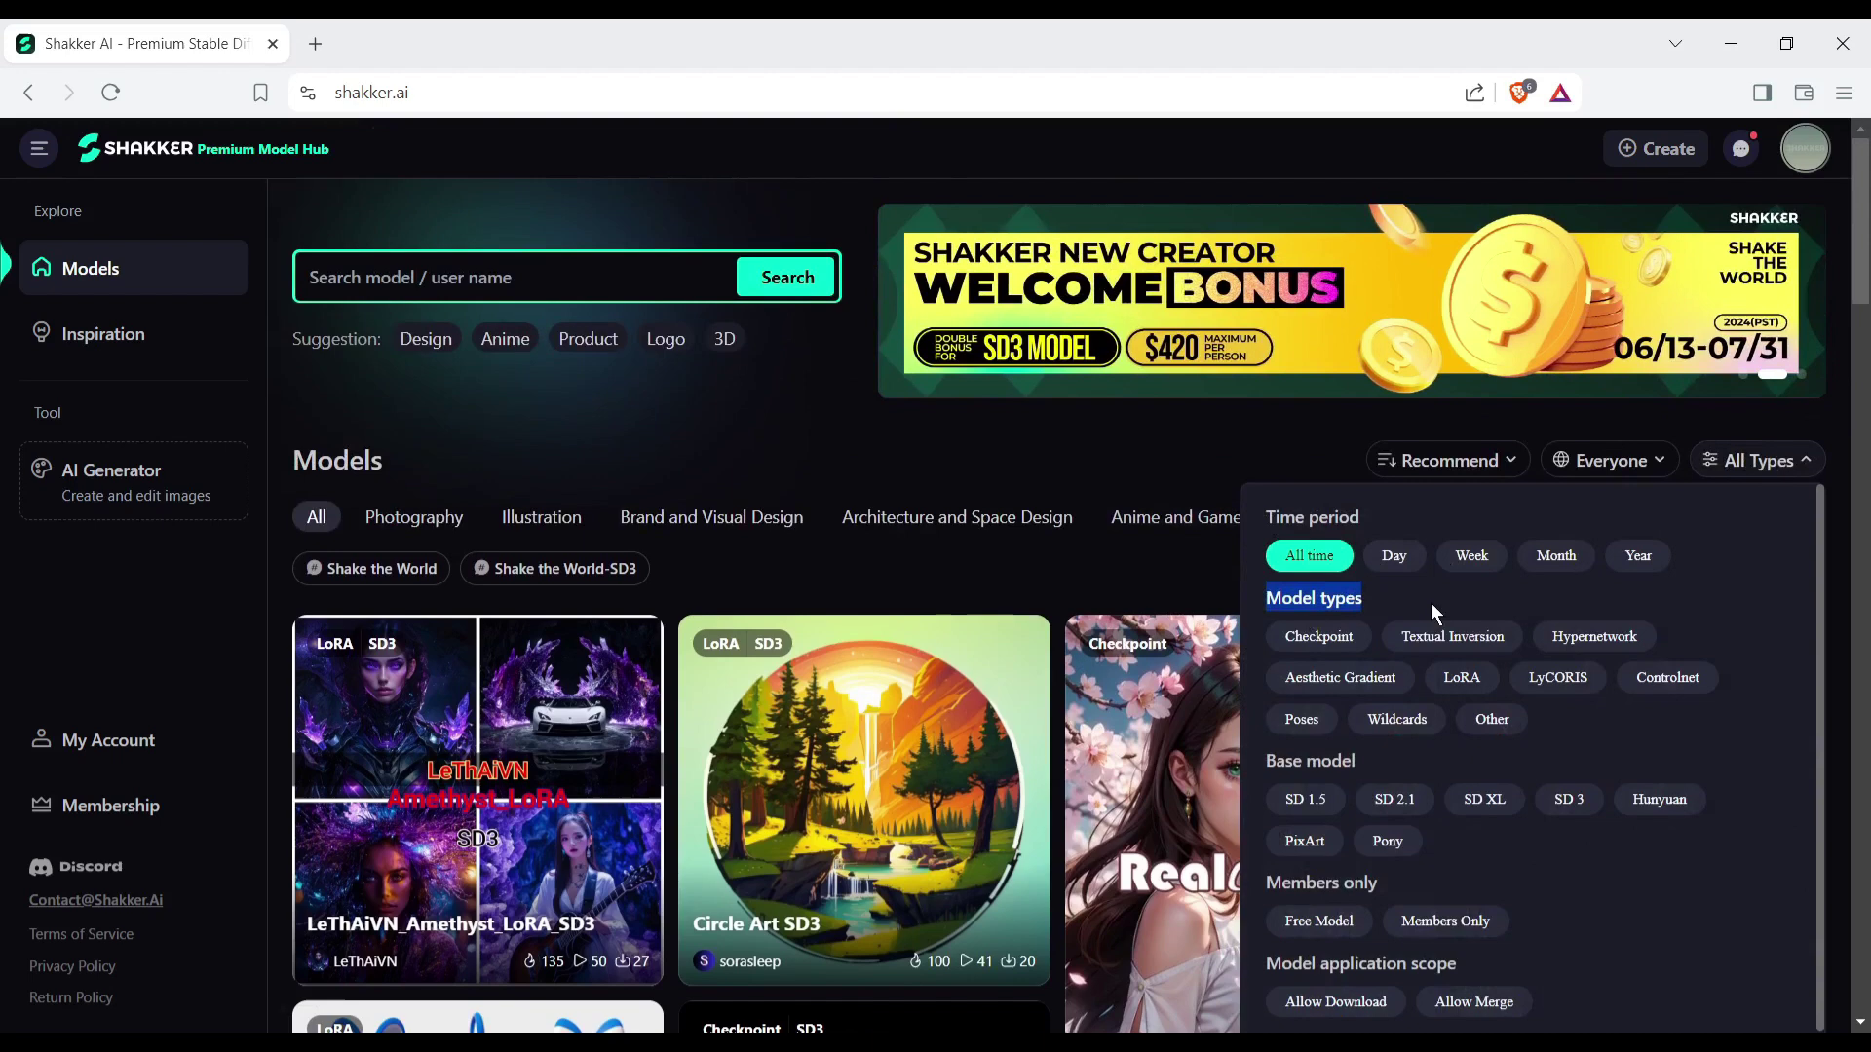
left_click(1333, 597)
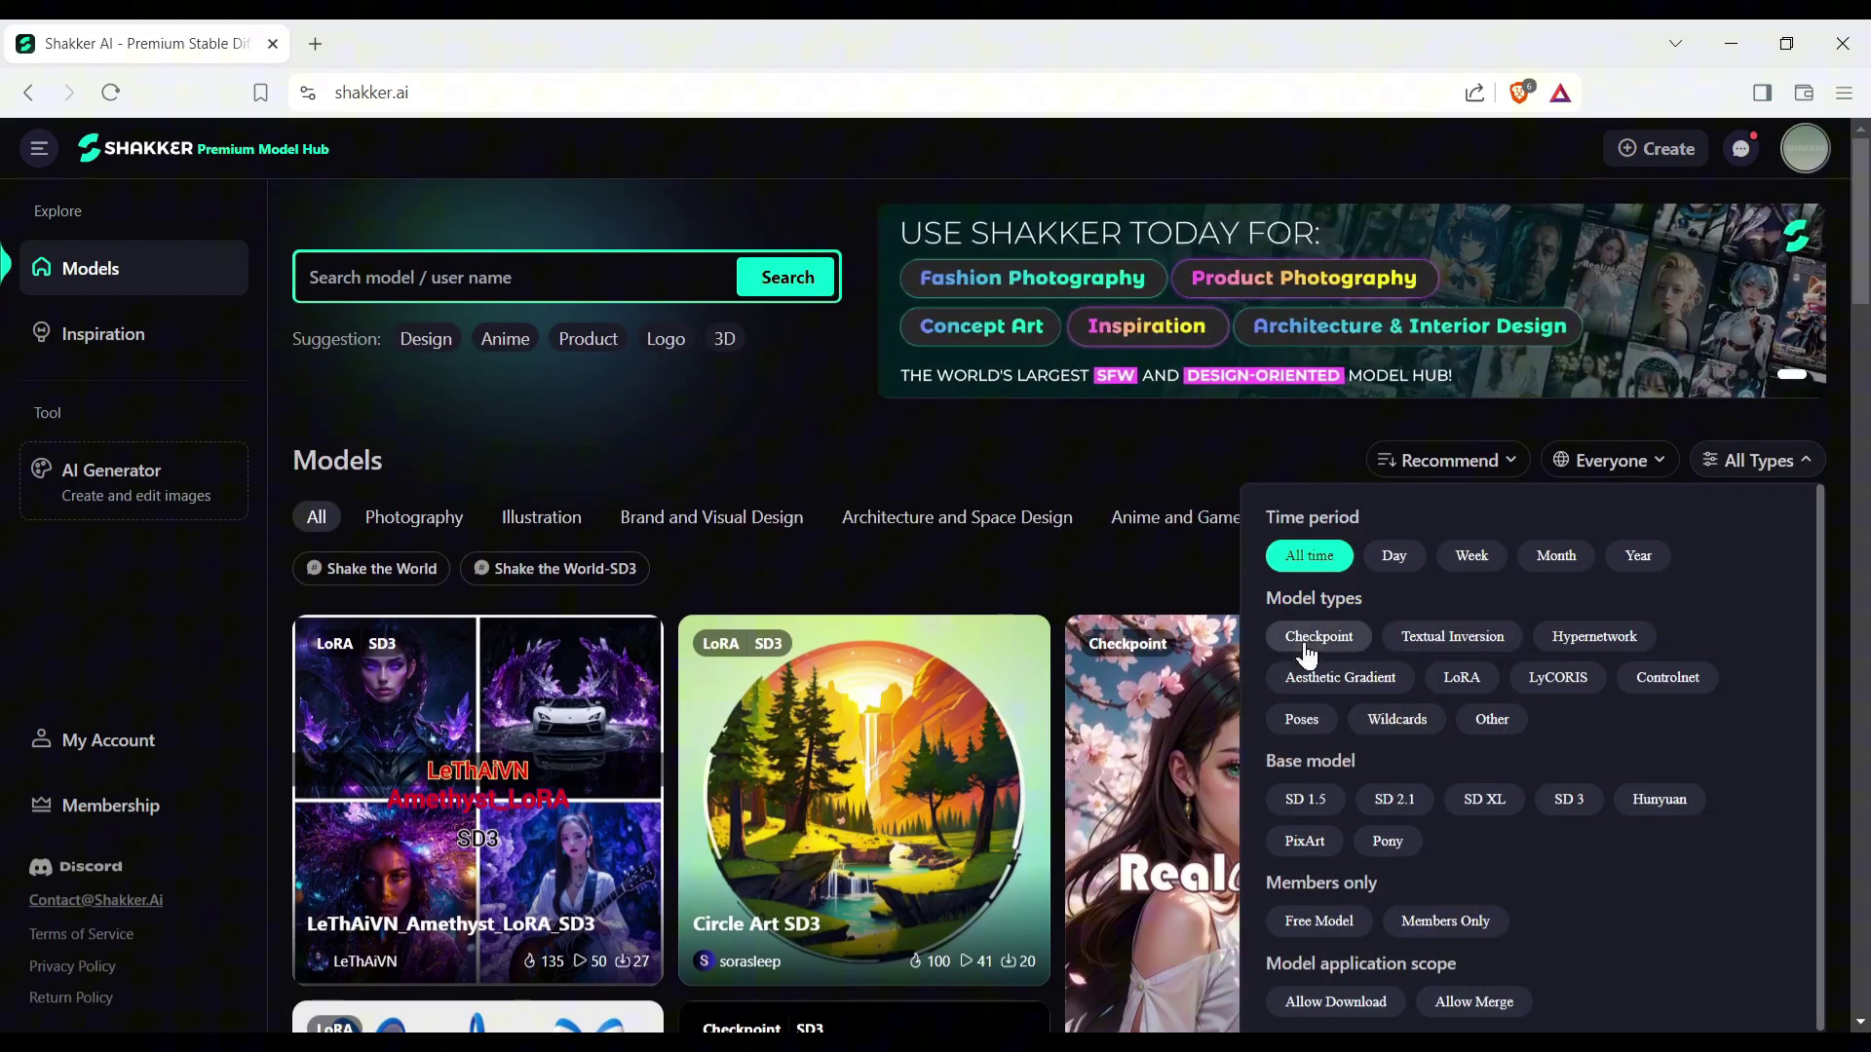
left_click(1325, 643)
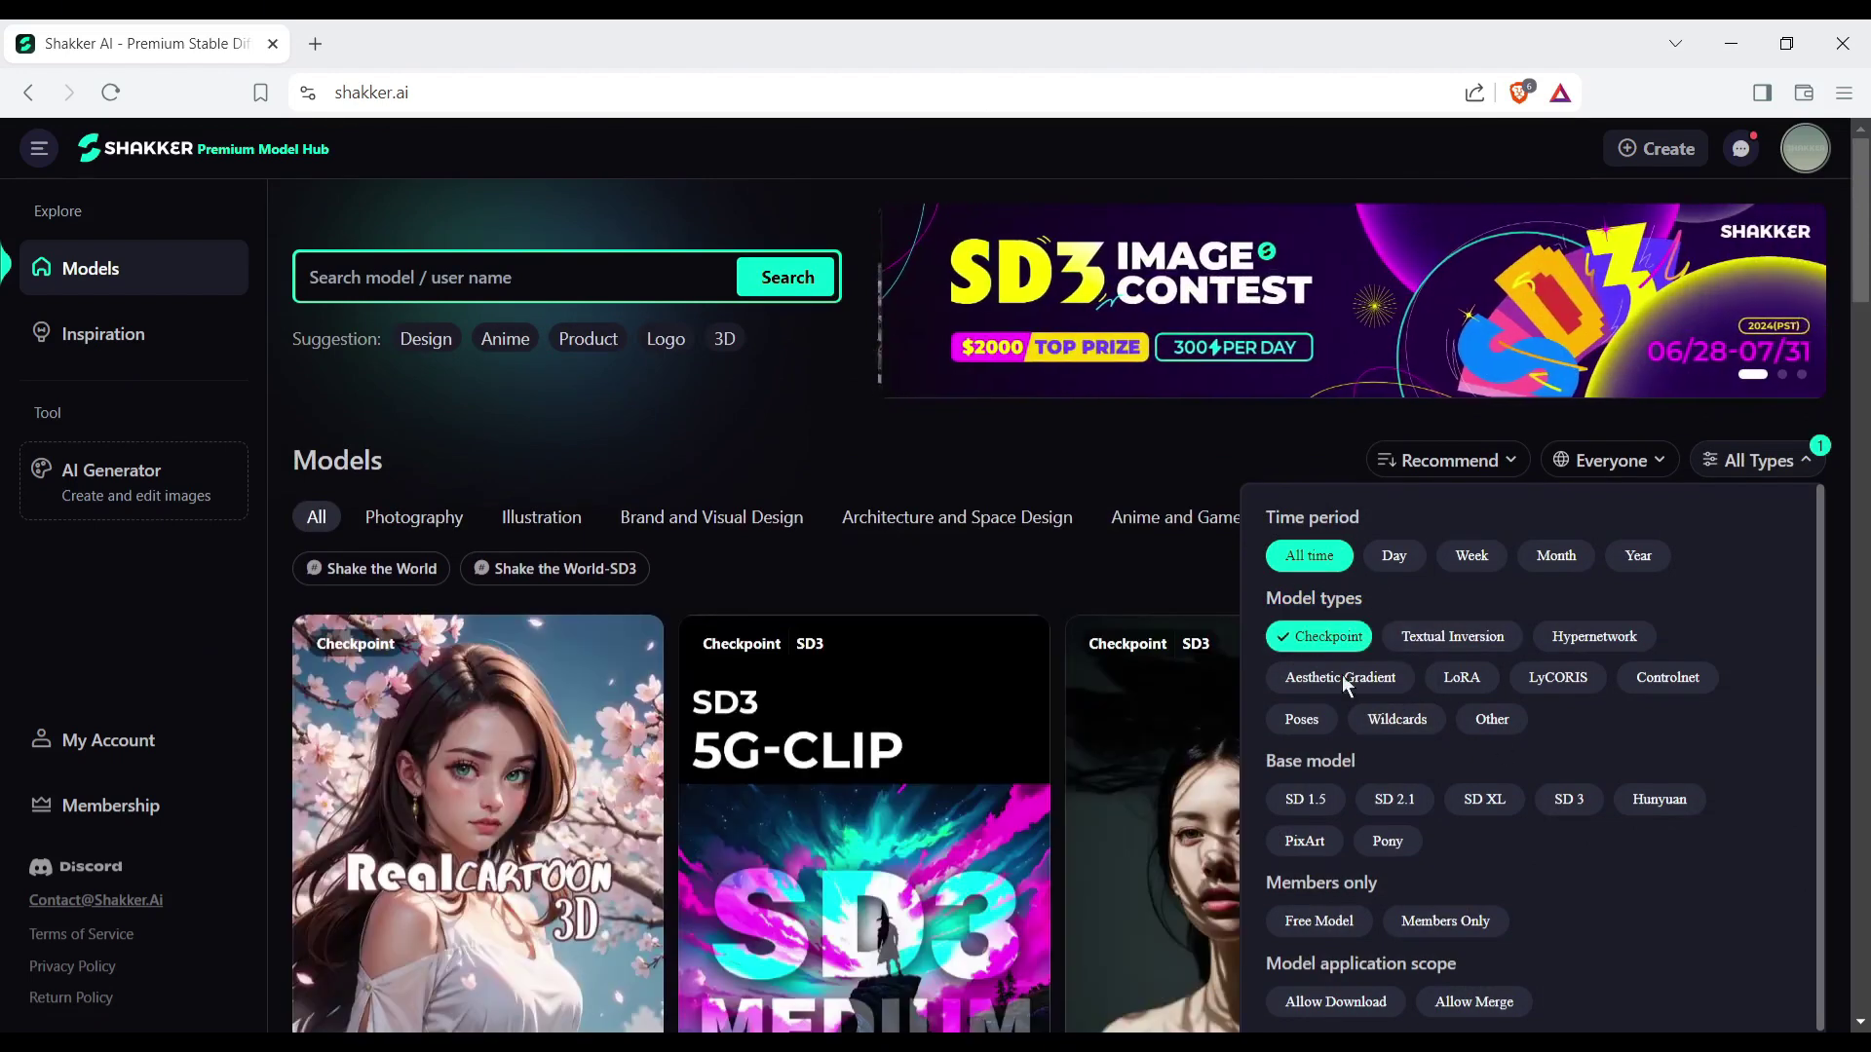
left_click(1388, 760)
left_click(1578, 809)
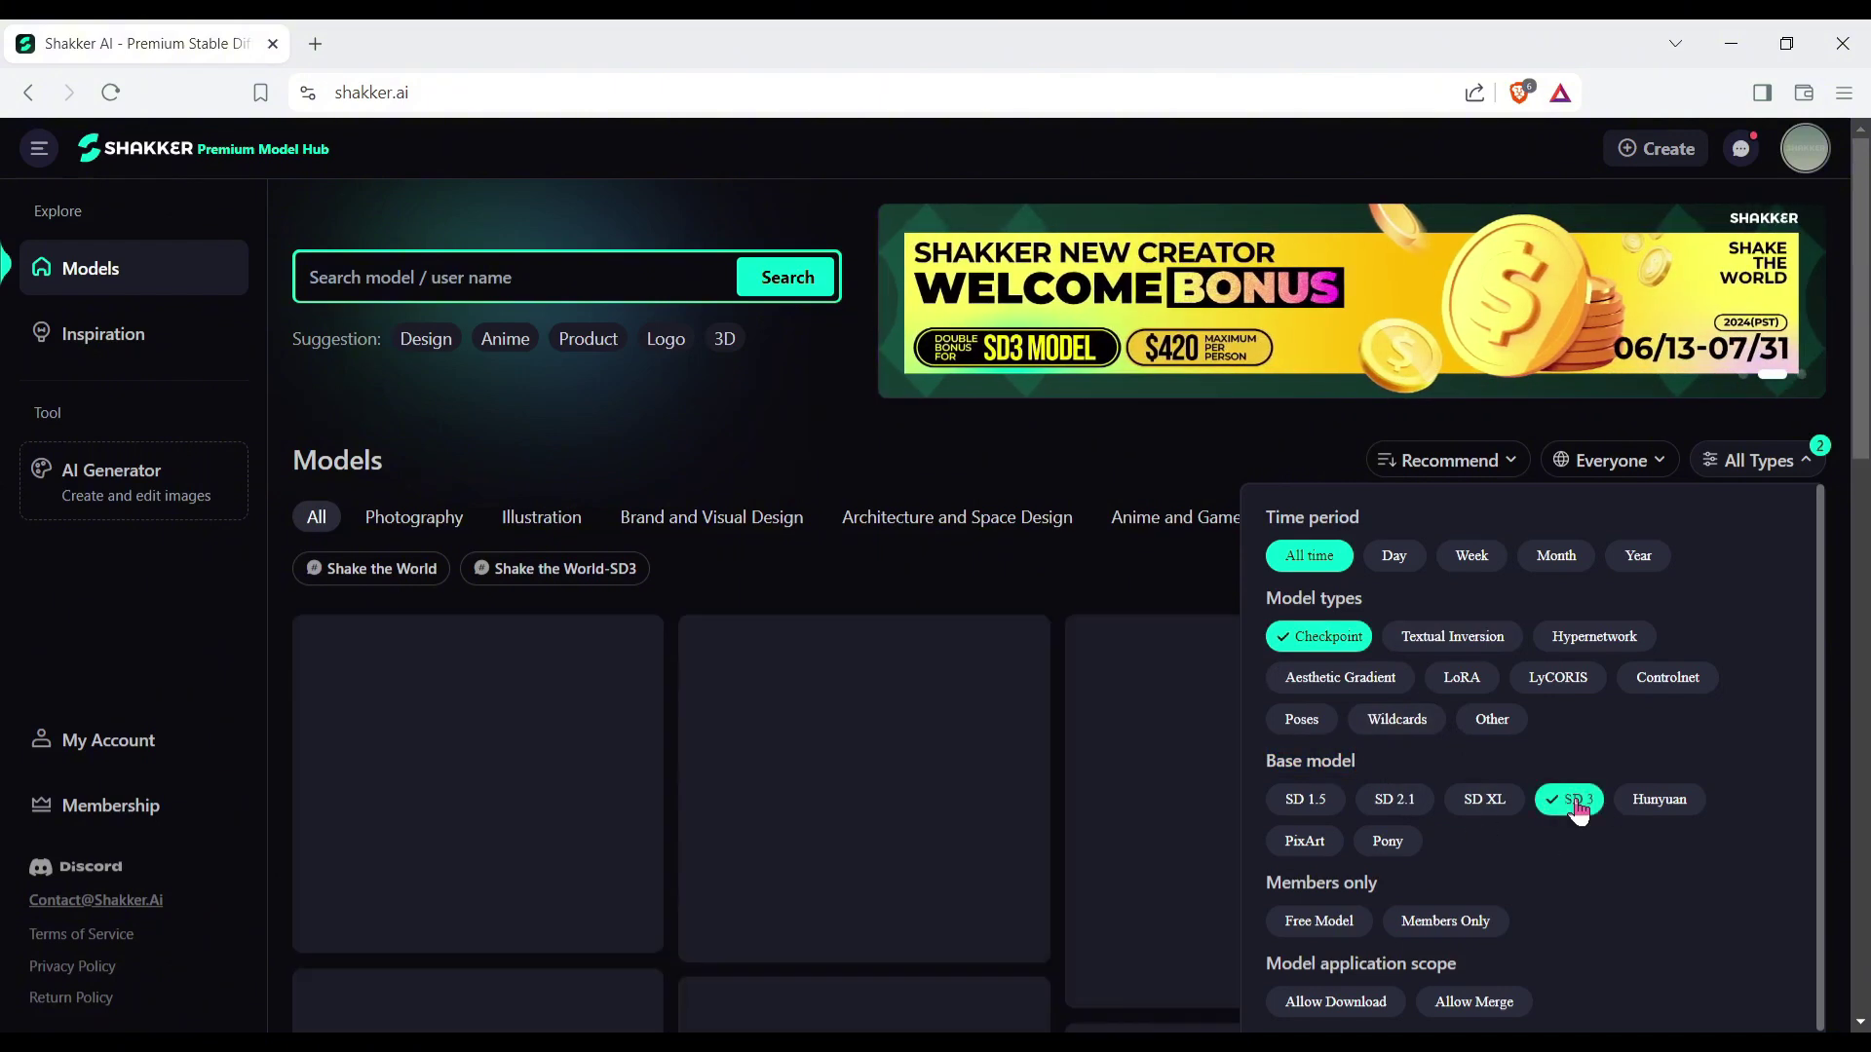
scroll(1583, 834, "down", 2)
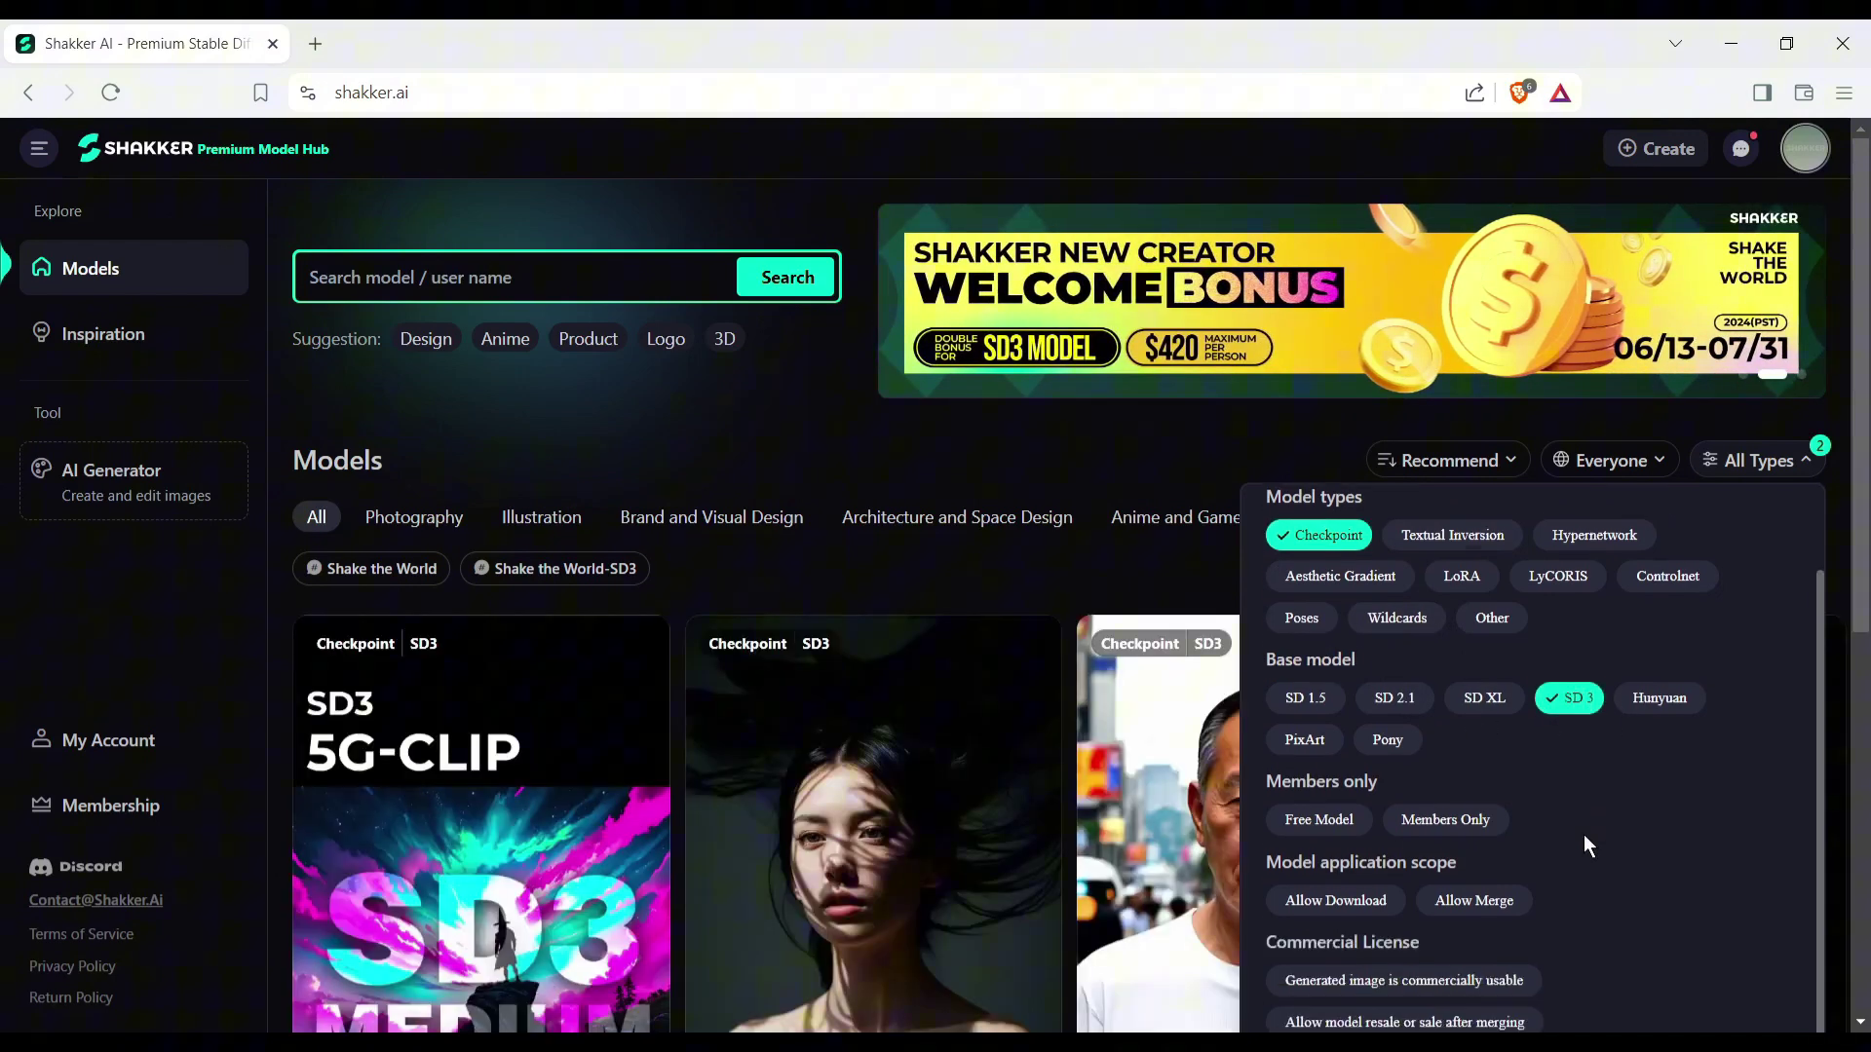
scroll(1540, 827, "down", 2)
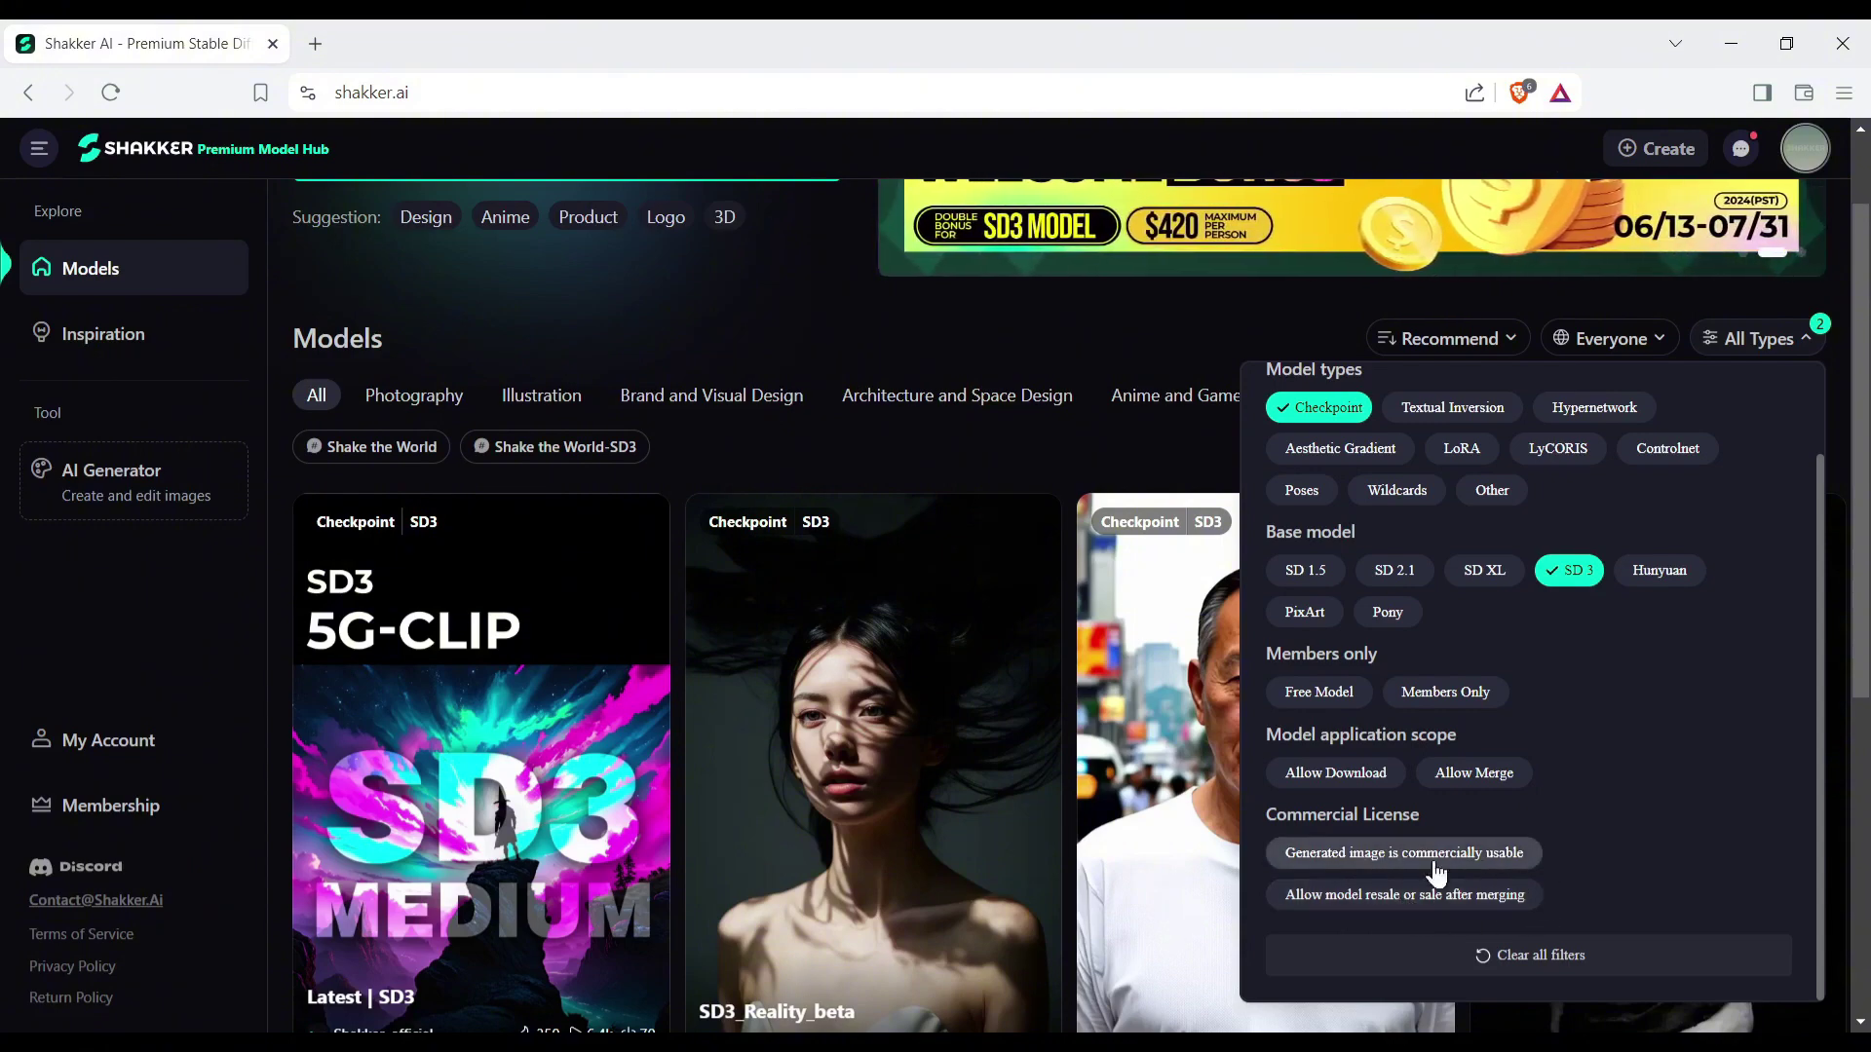
left_click(1760, 341)
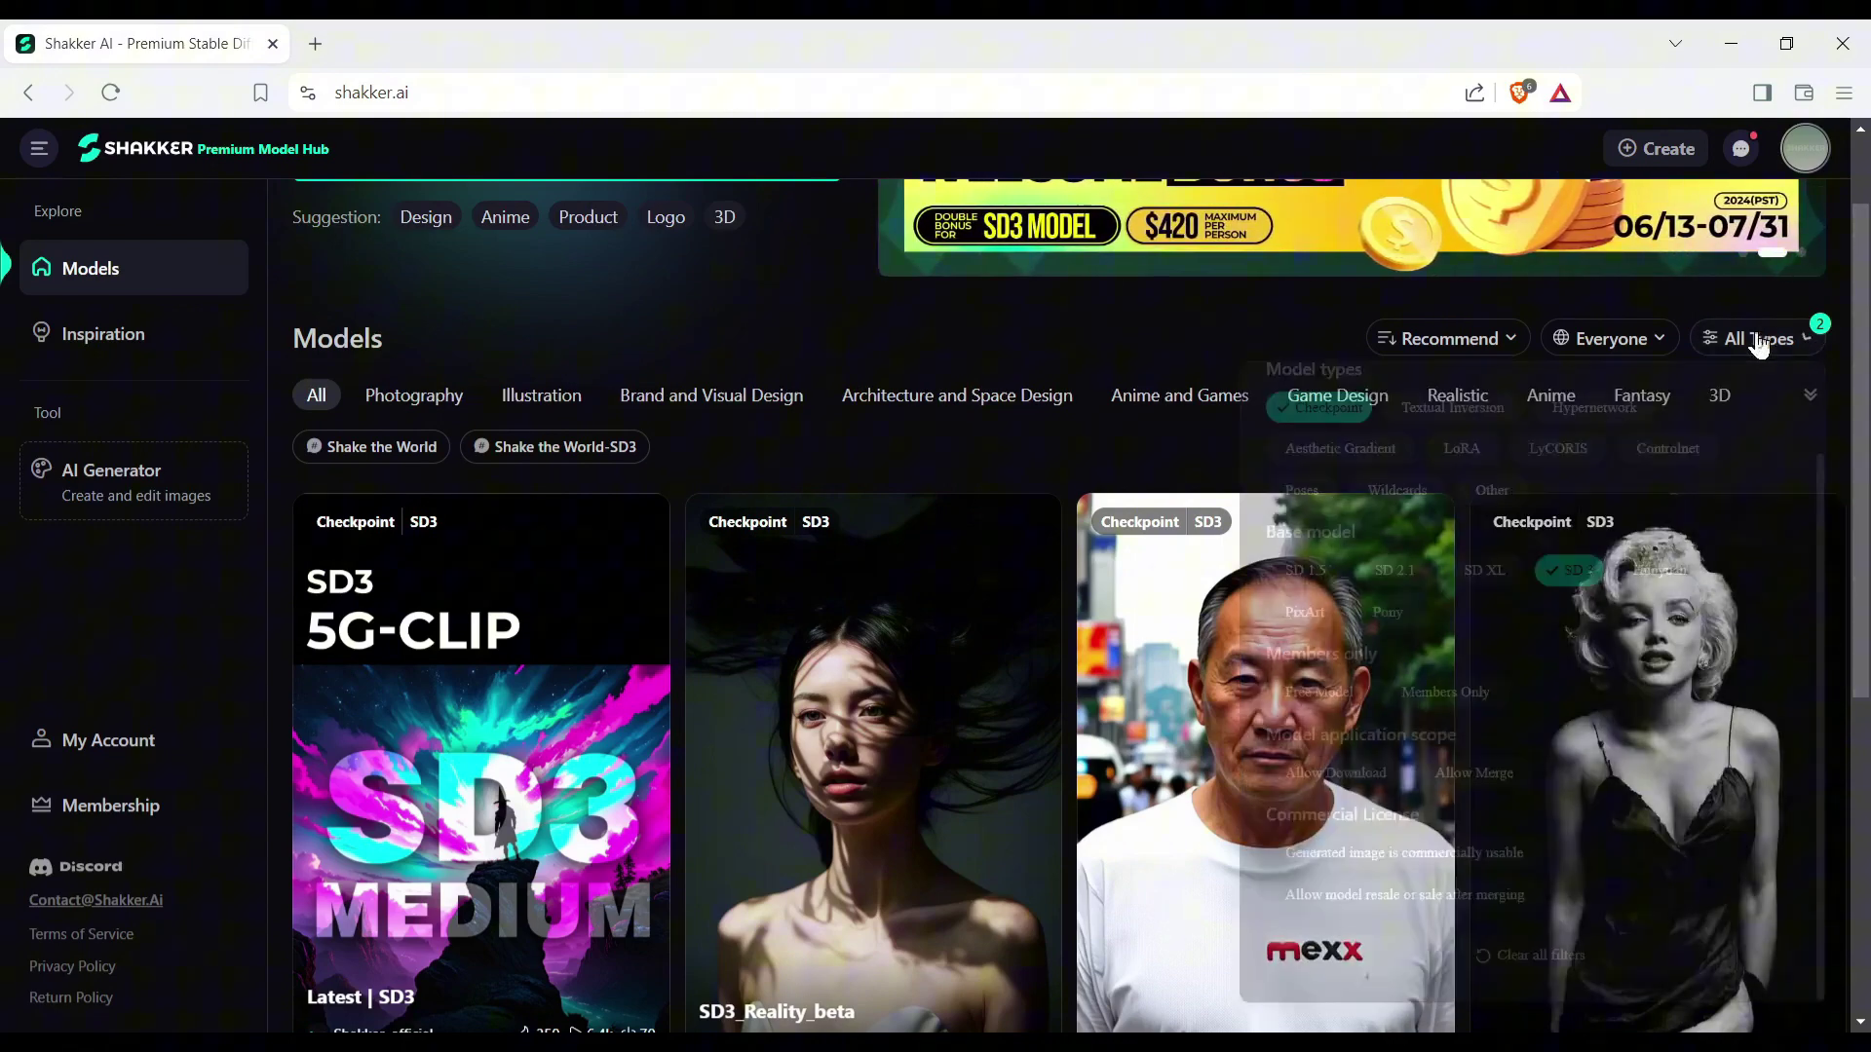
scroll(651, 602, "down", 2)
scroll(655, 603, "down", 4)
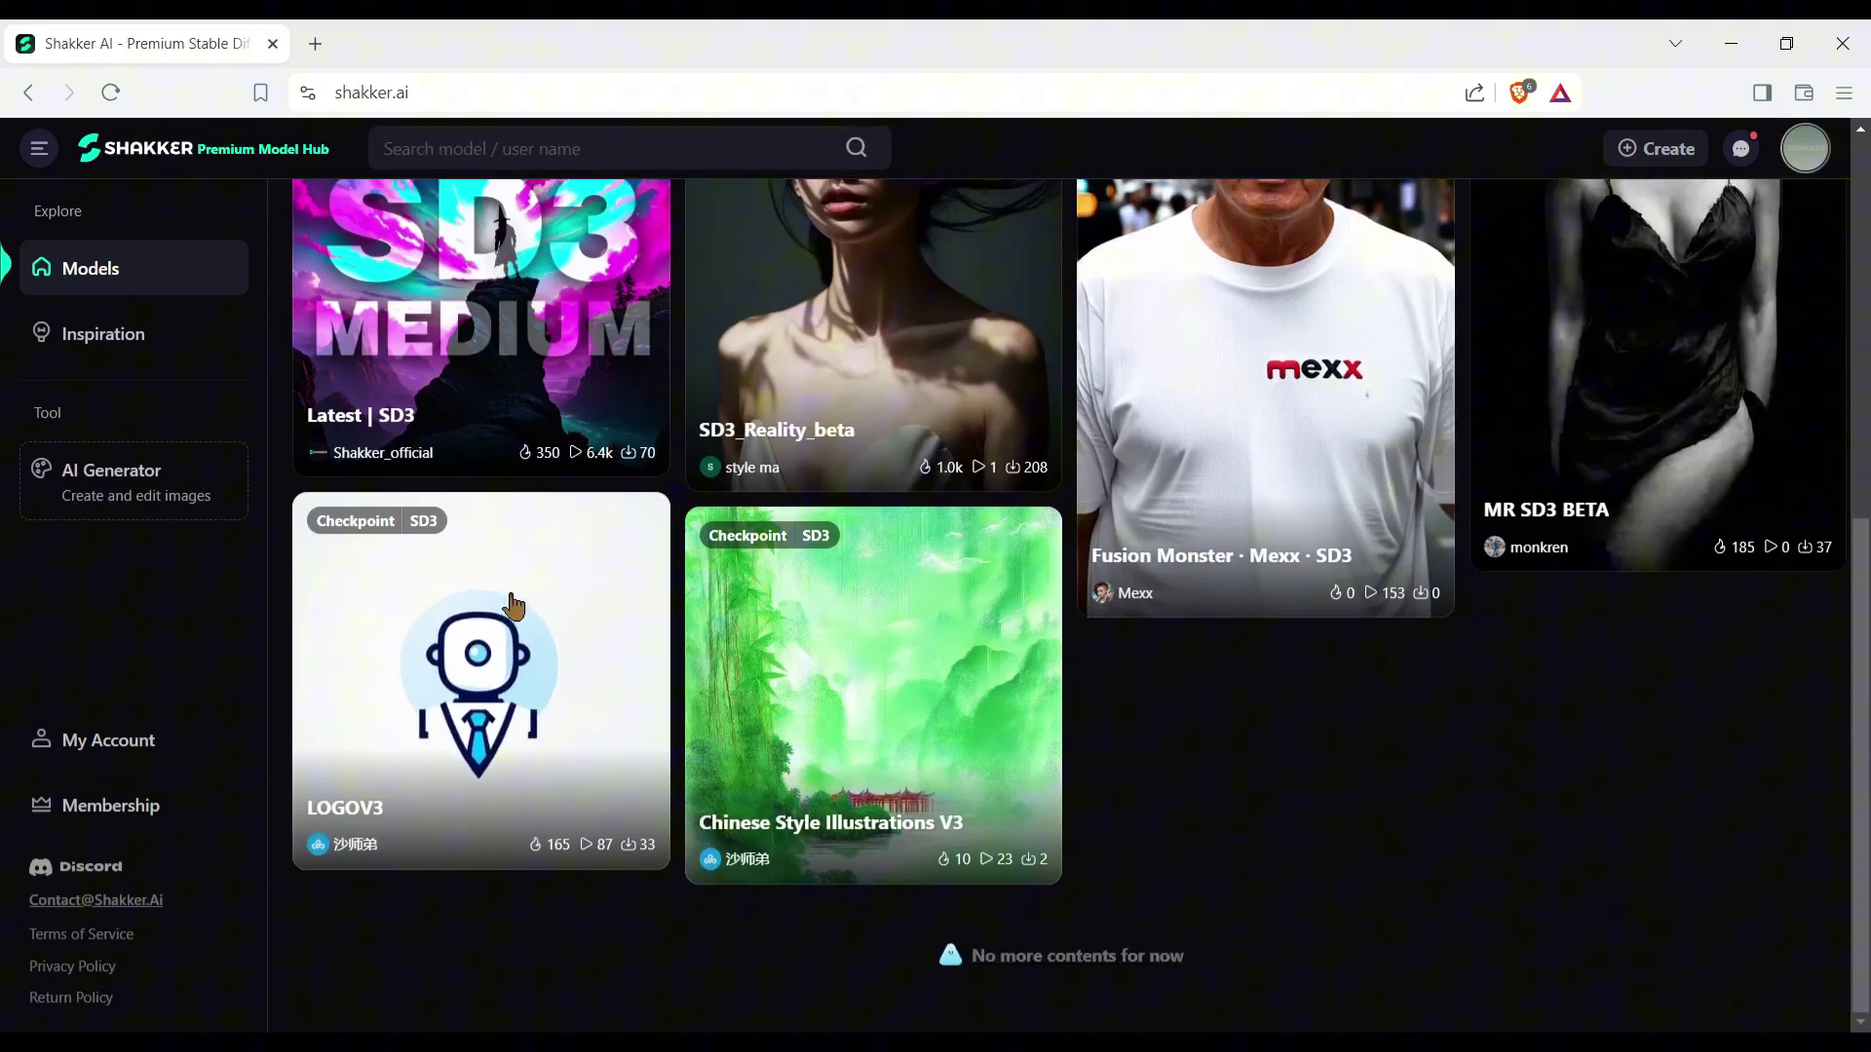
scroll(752, 796, "up", 4)
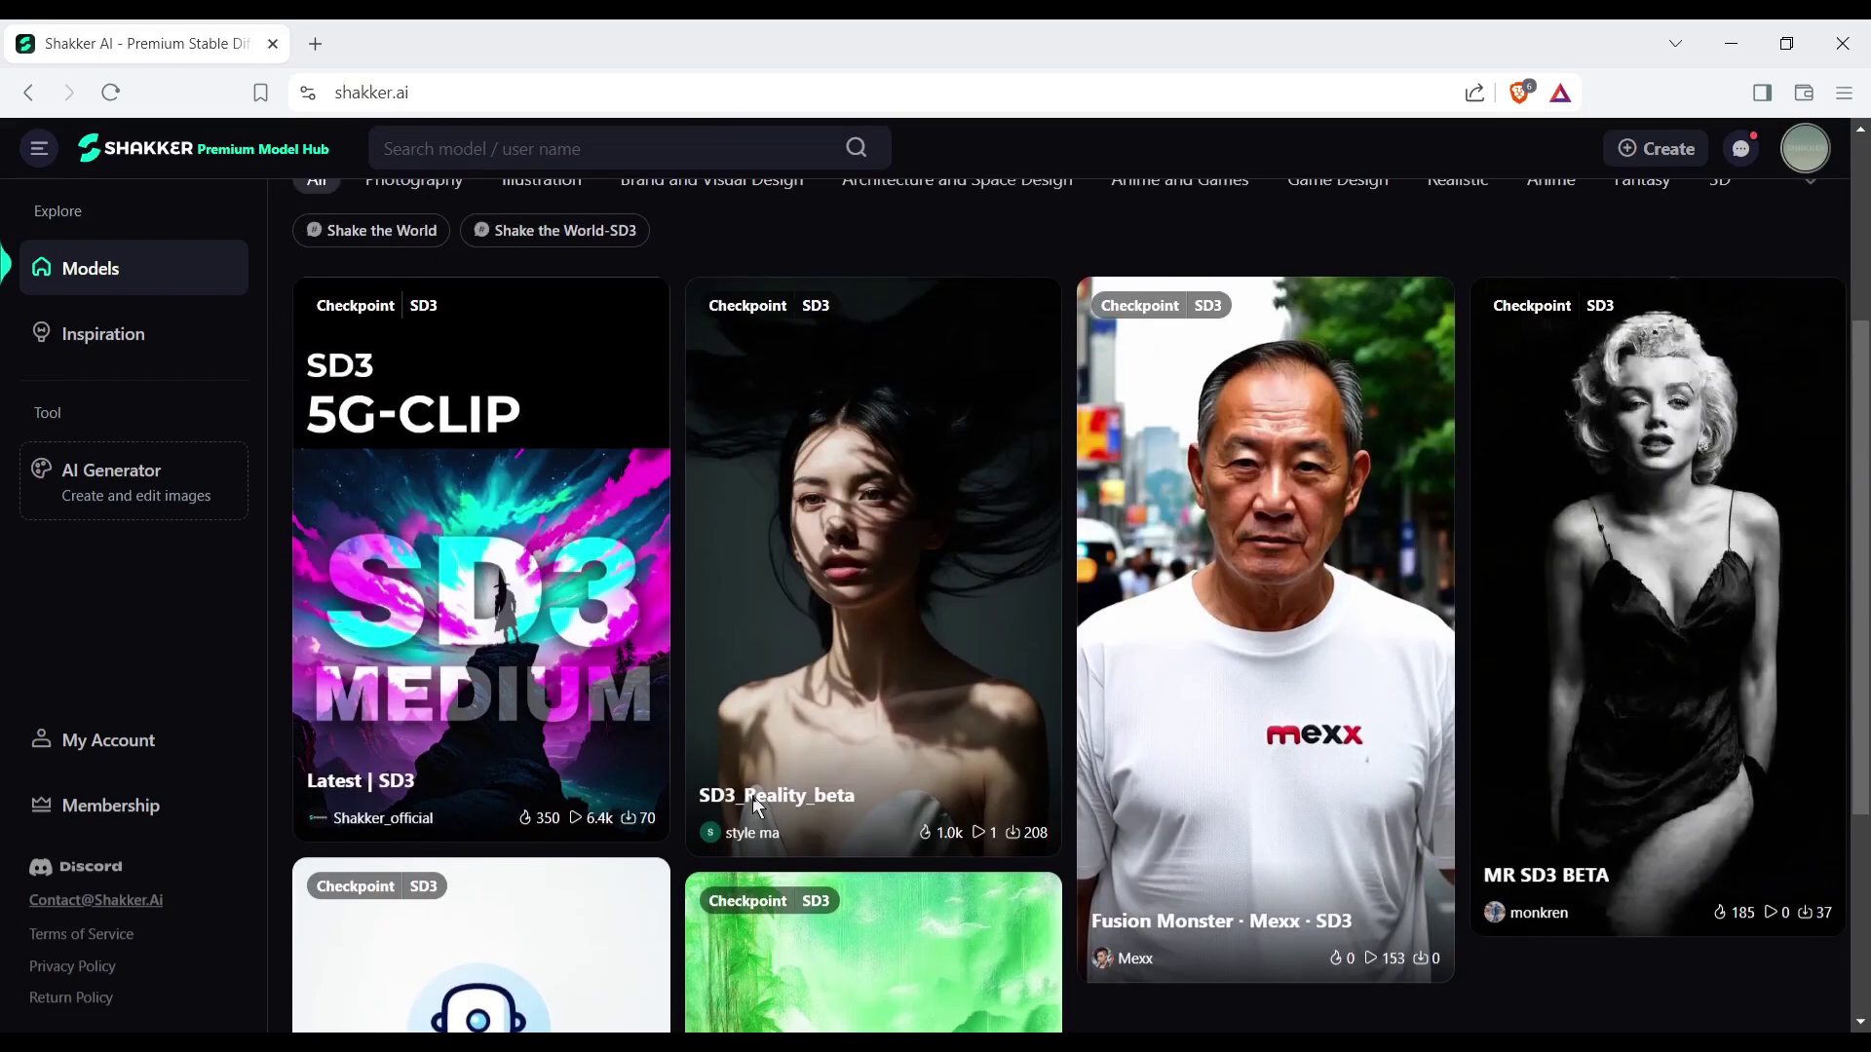
Step: Open the Latest | SD3 5G-CLIP model's detail page and scroll through it
scroll(753, 795, "up", 1)
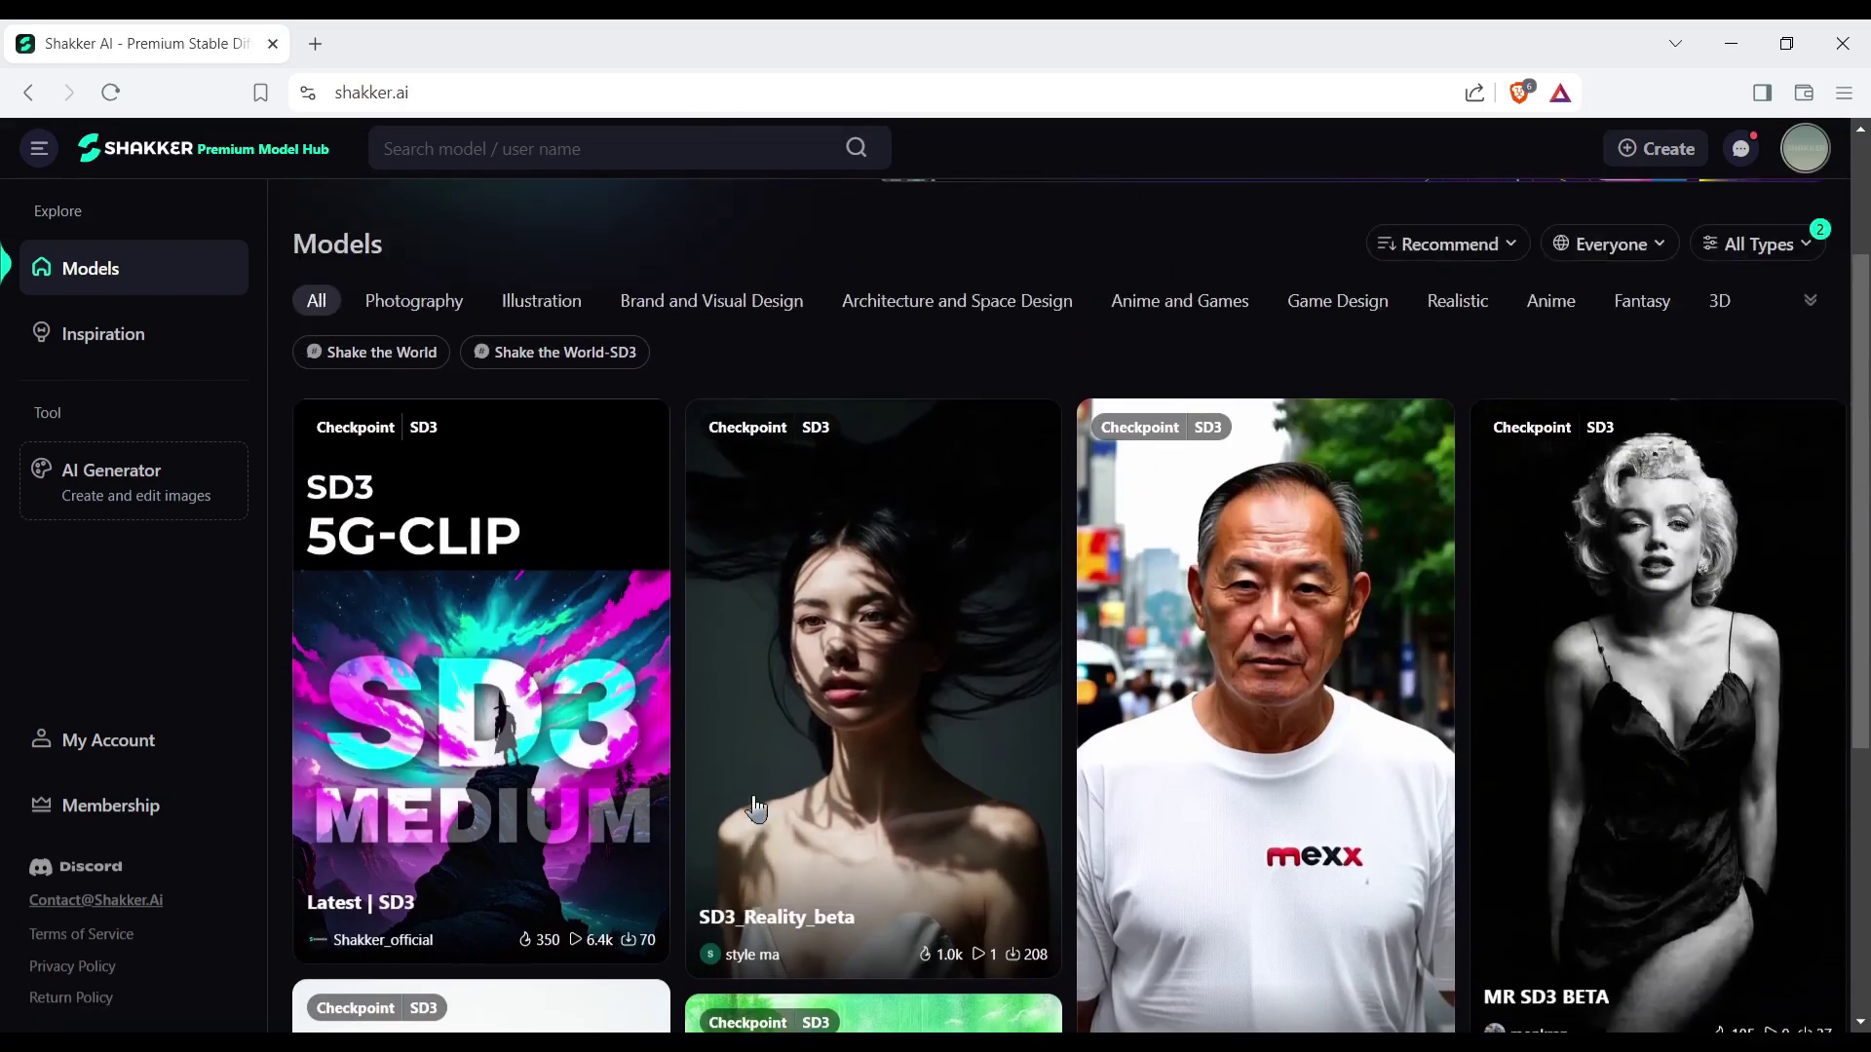
left_click(511, 670)
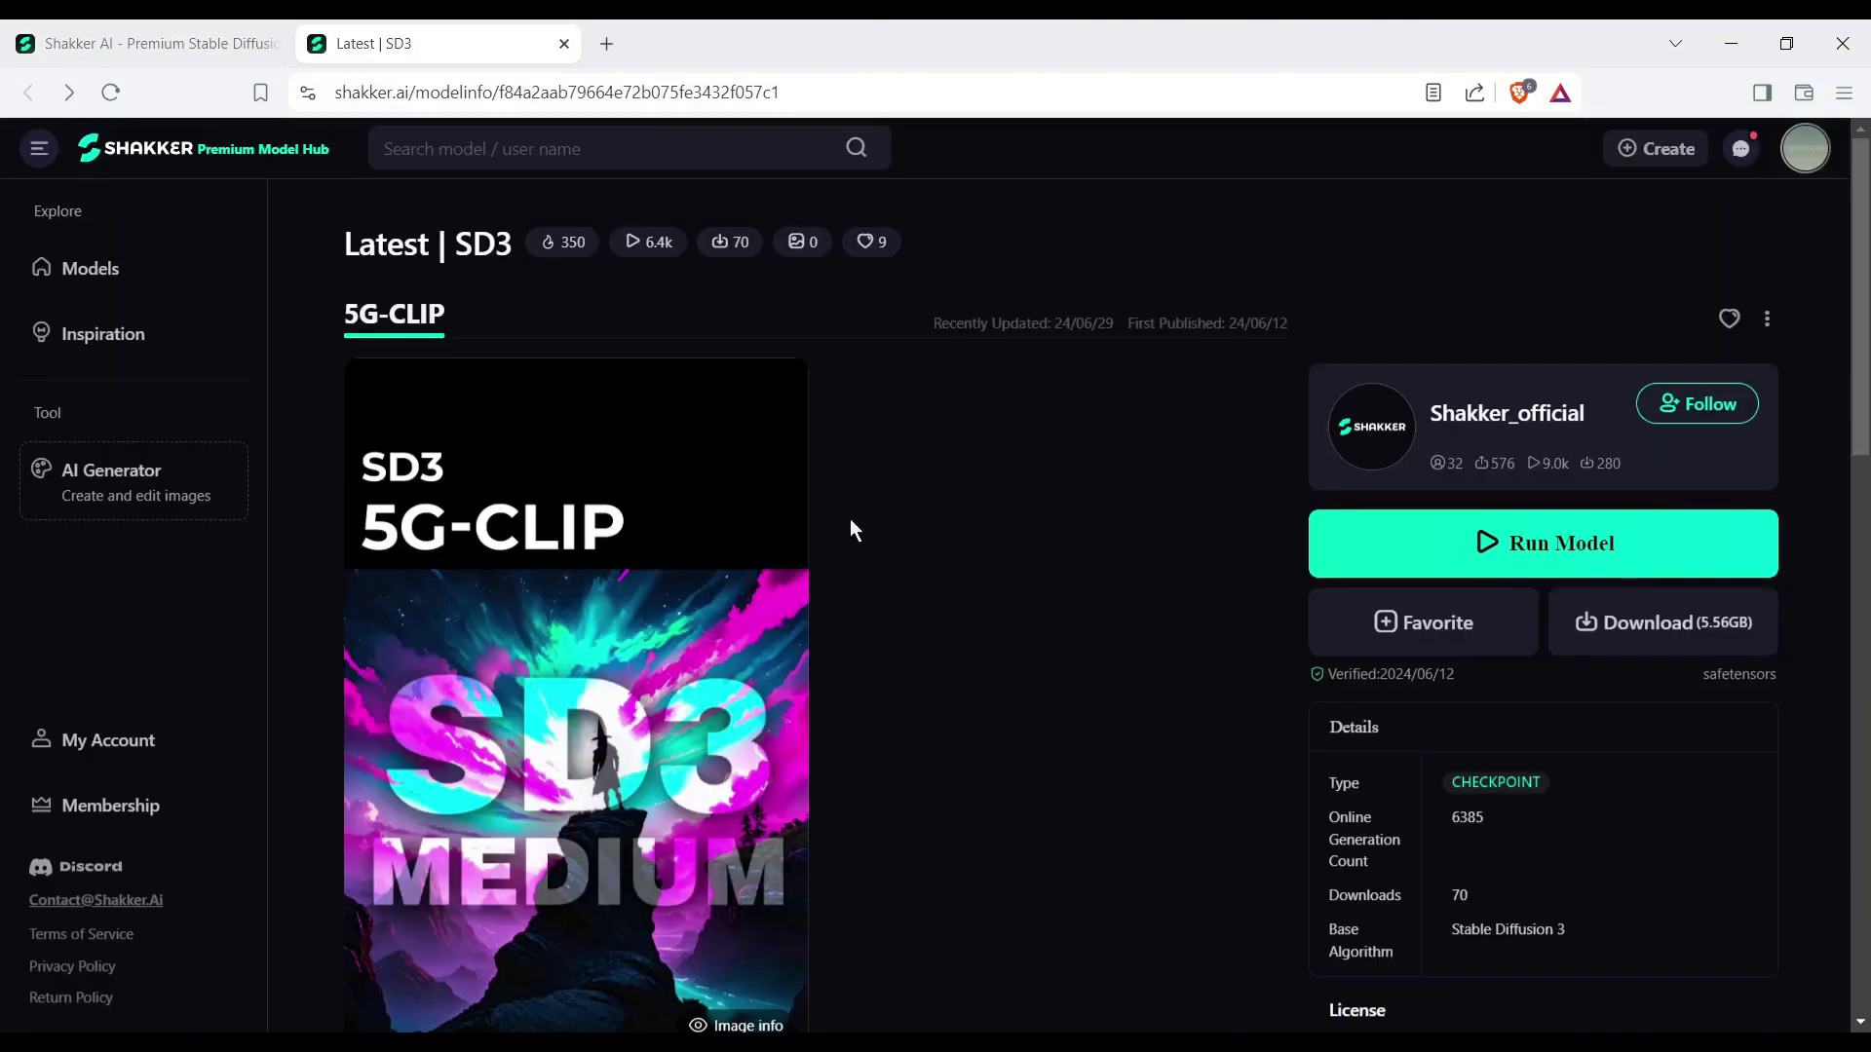
scroll(1201, 451, "down", 2)
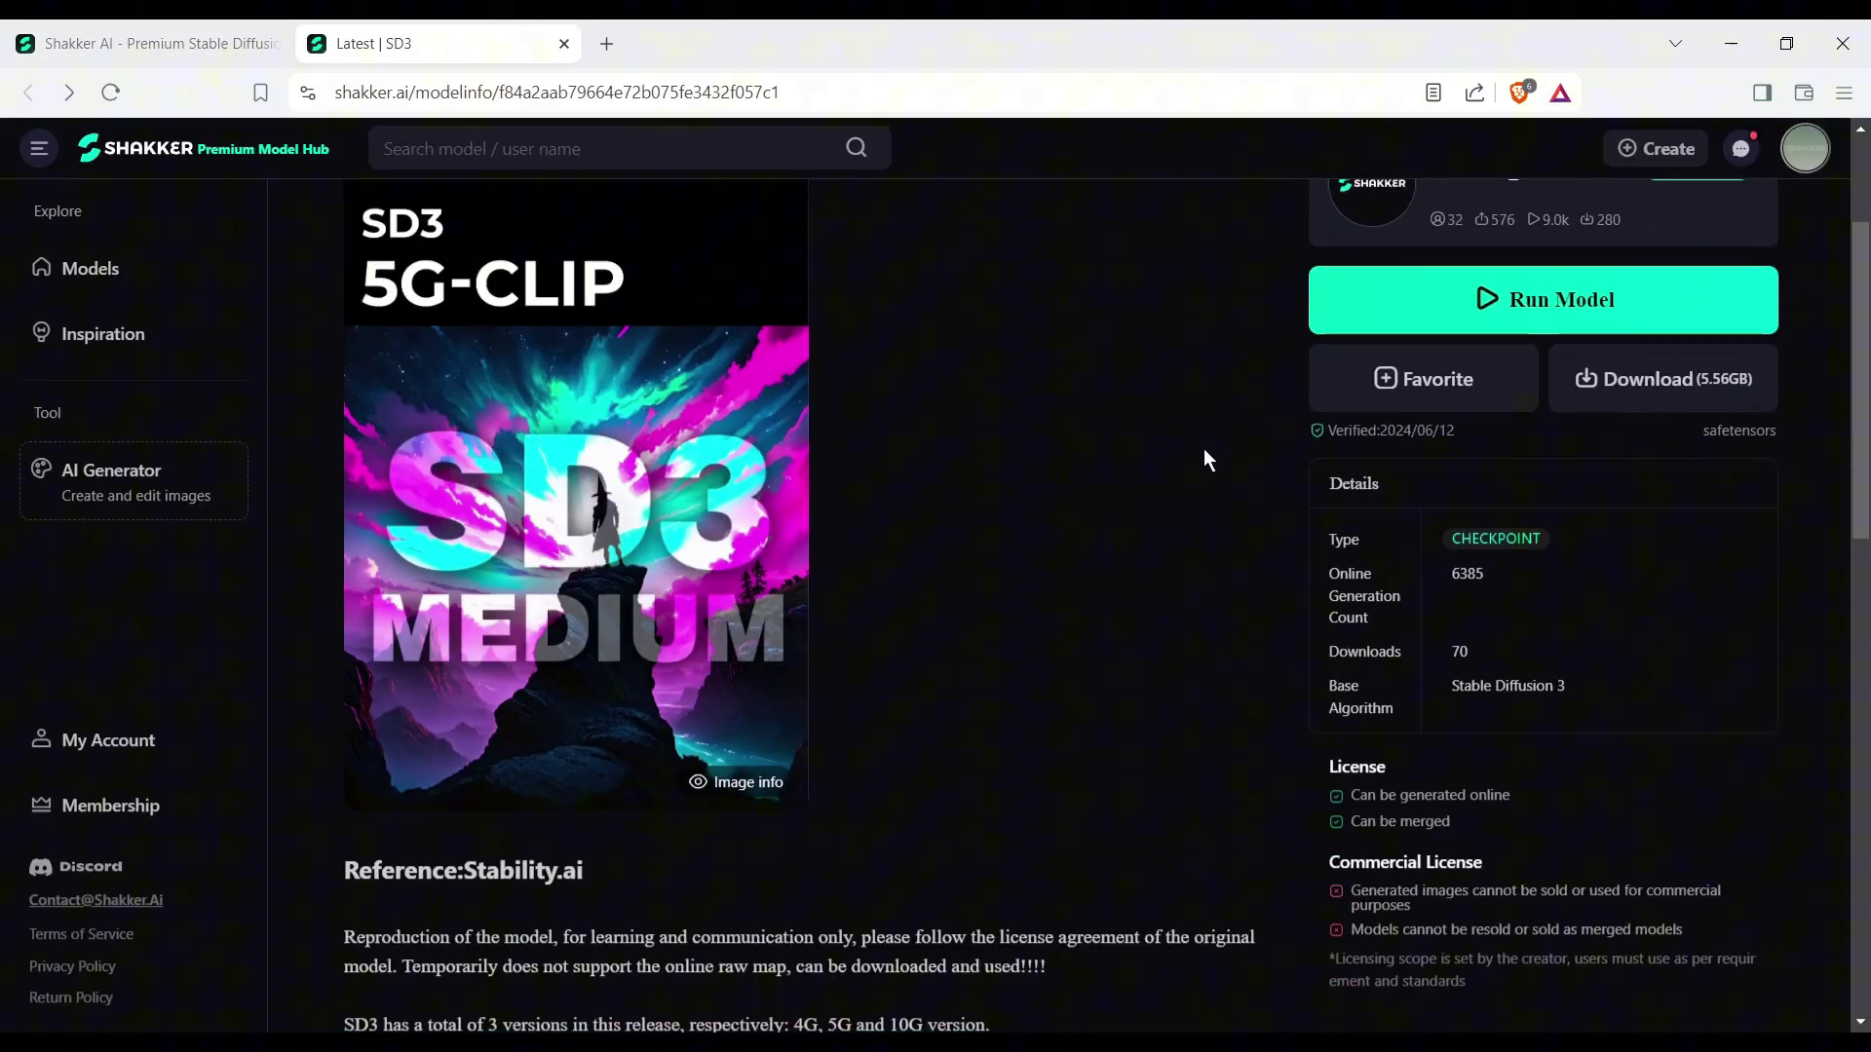
scroll(1743, 417, "up", 1)
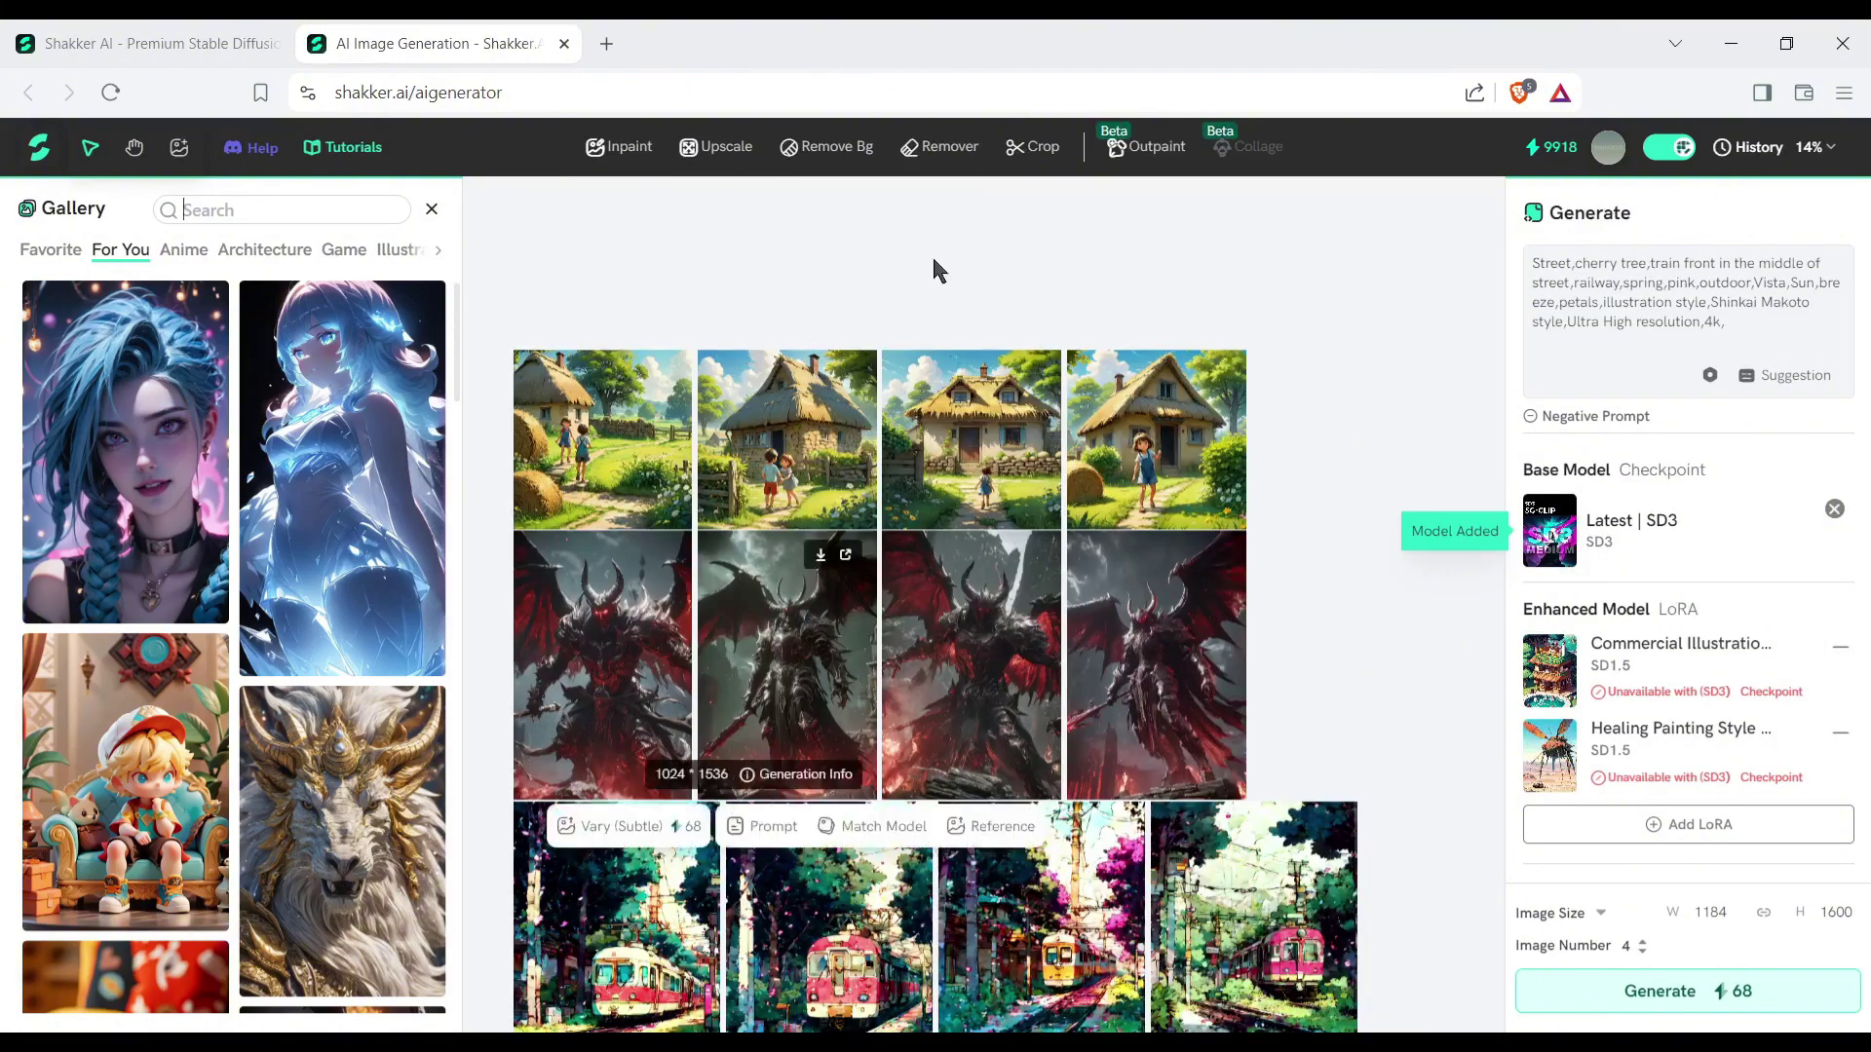
Step: Close the generator's gallery panel to reveal the grid of previously generated images
scroll(1216, 661, "down", 6)
scroll(1216, 660, "up", 6)
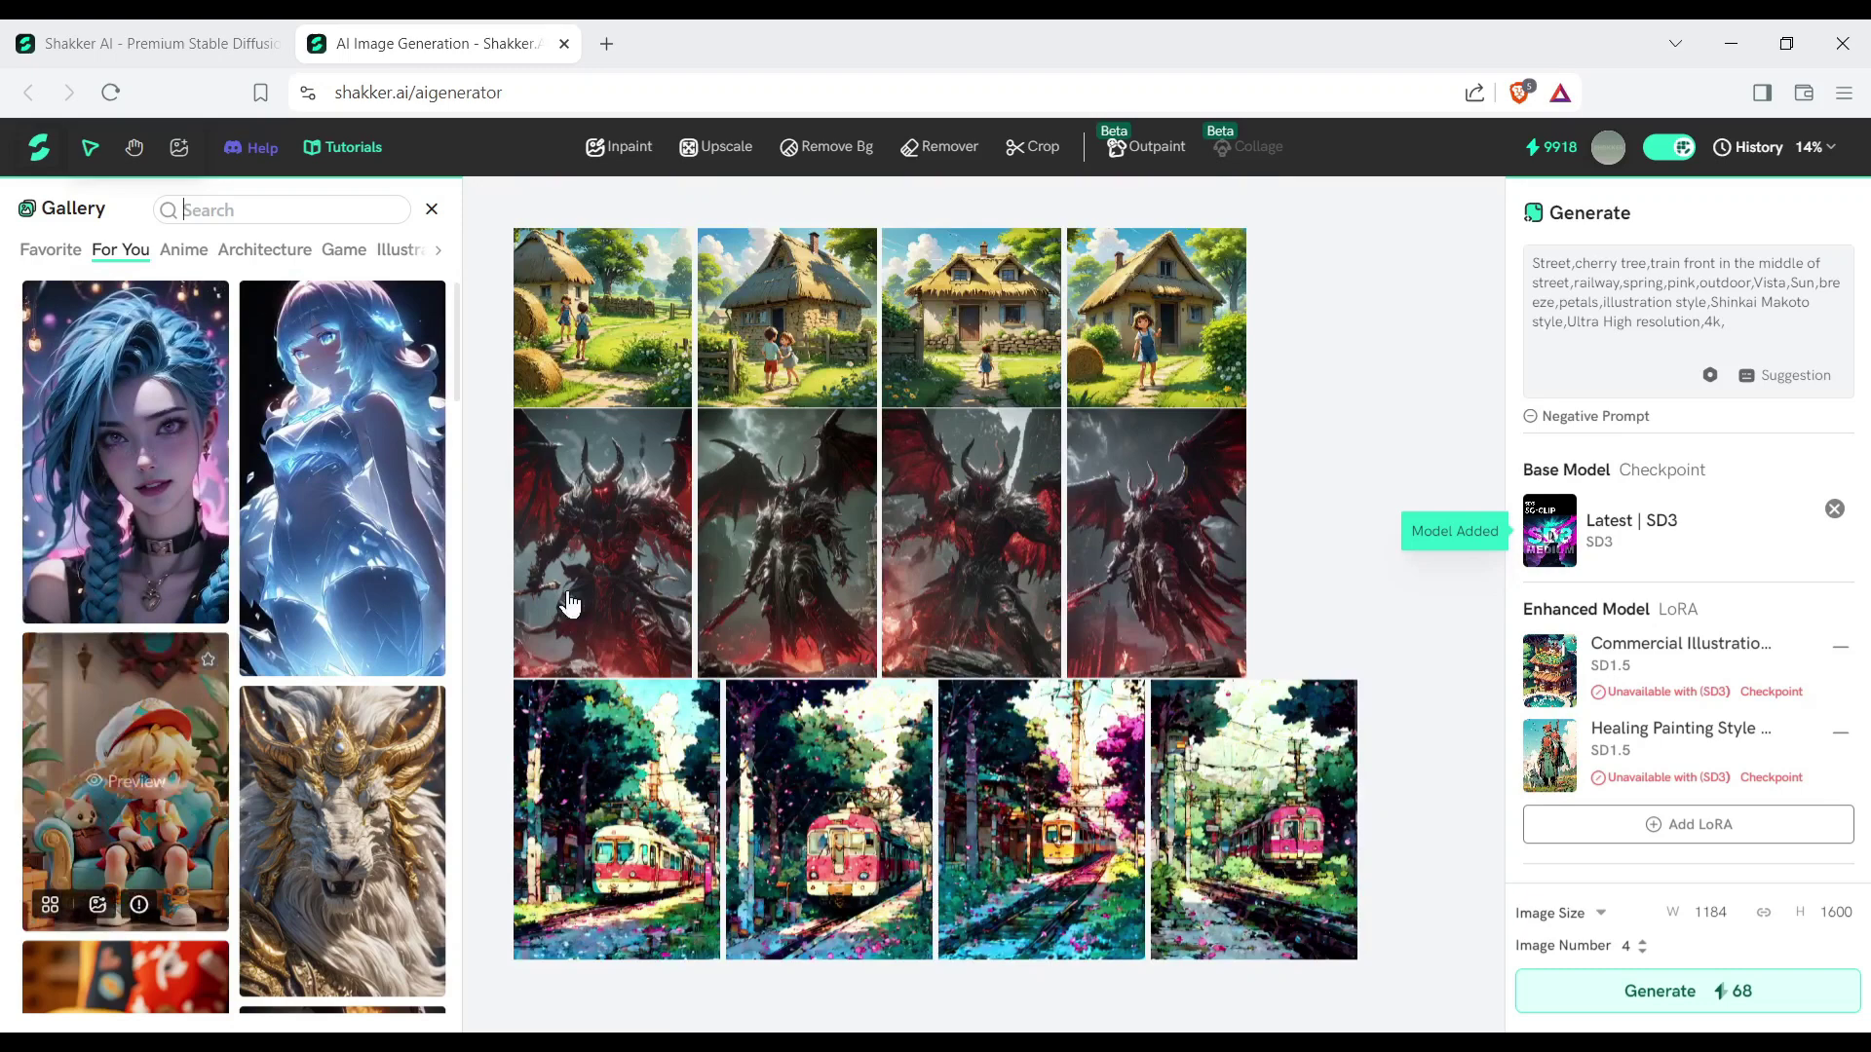
left_click(432, 210)
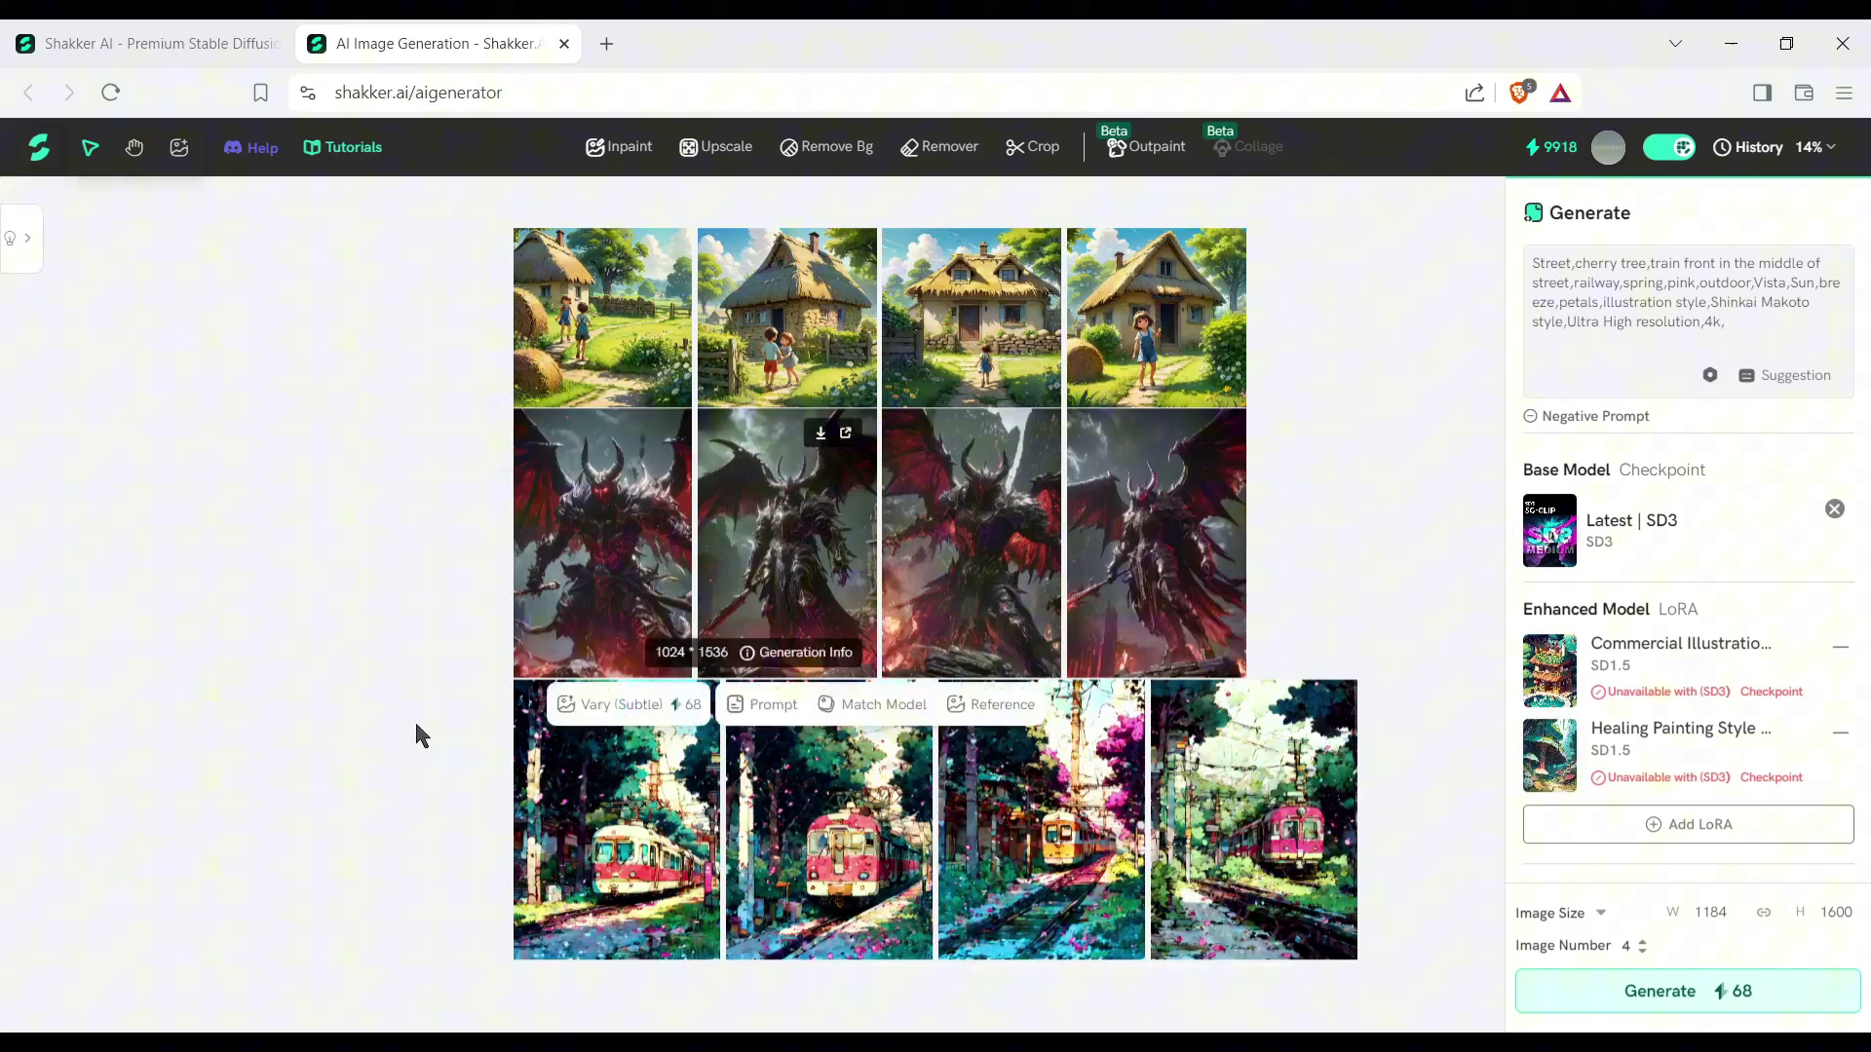
scroll(1071, 633, "up", 2)
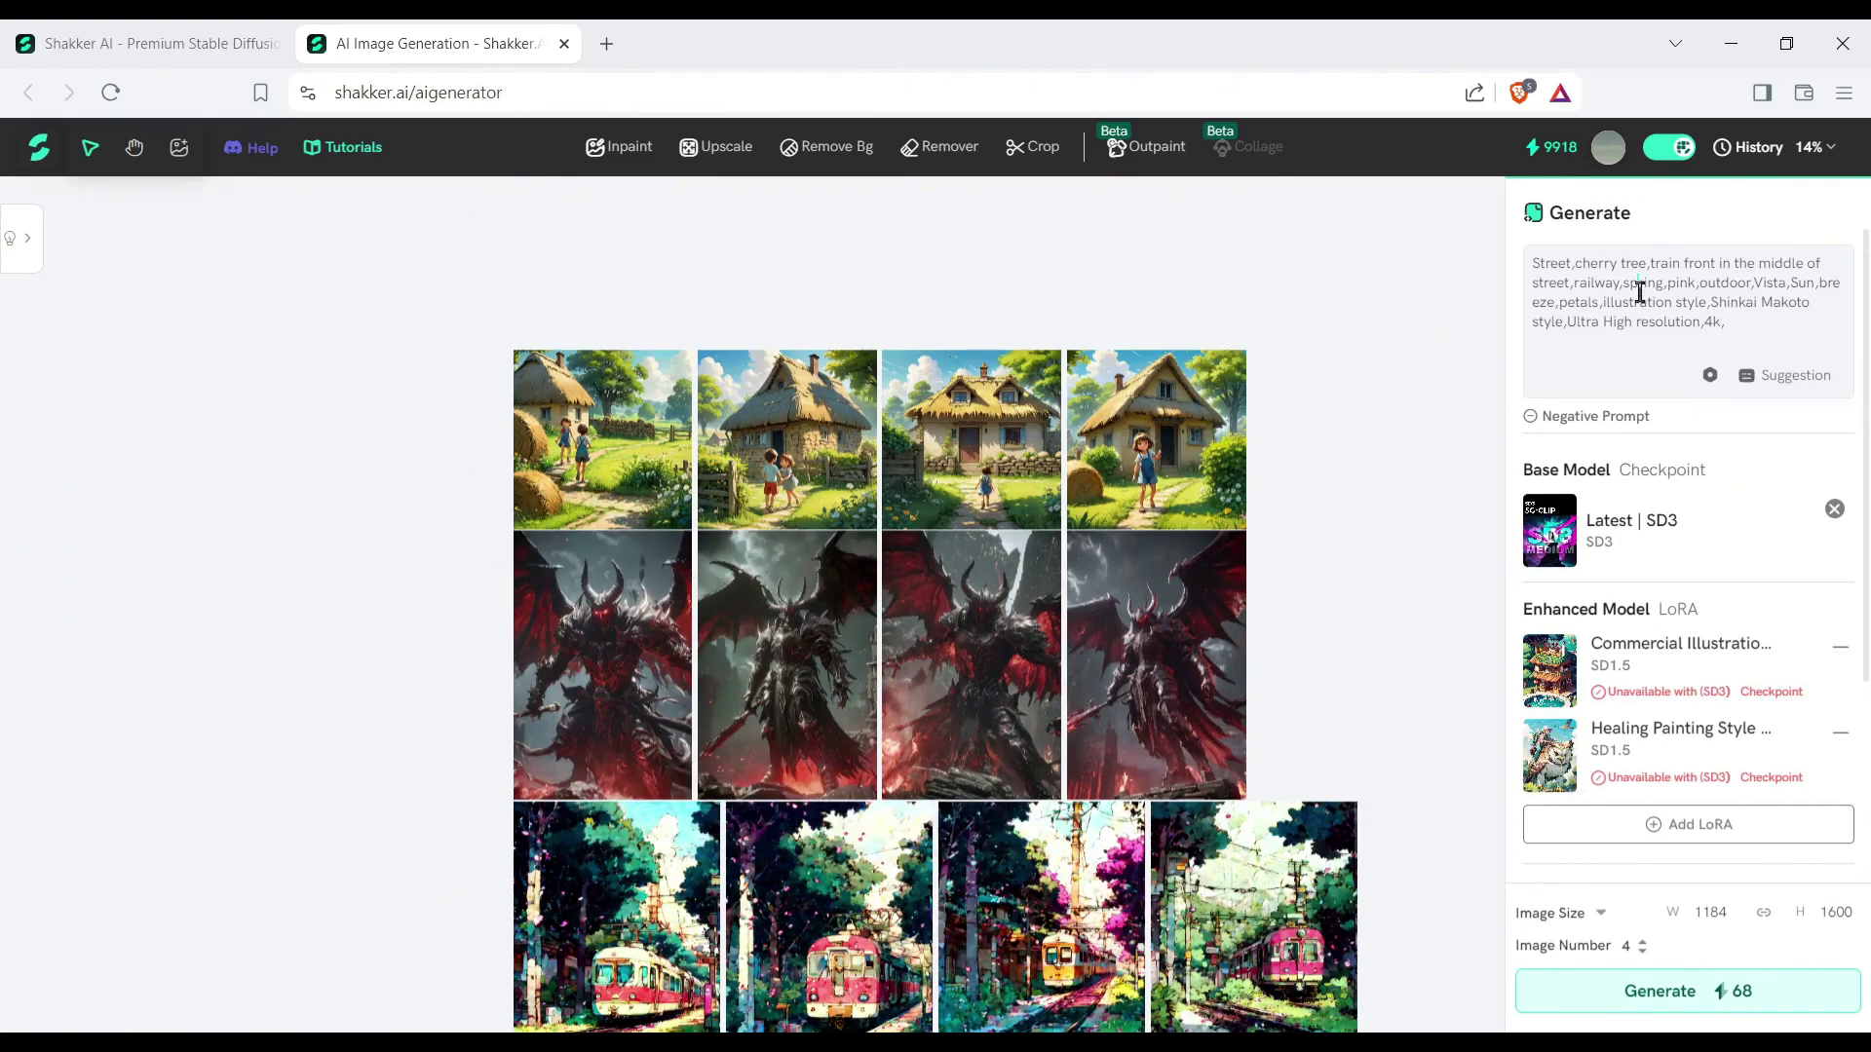
Step: Replace the cherry-tree prompt with the Notepad prompt featuring wet pavement, 35mm film and golden-hour lighting
triple_click(1629, 264)
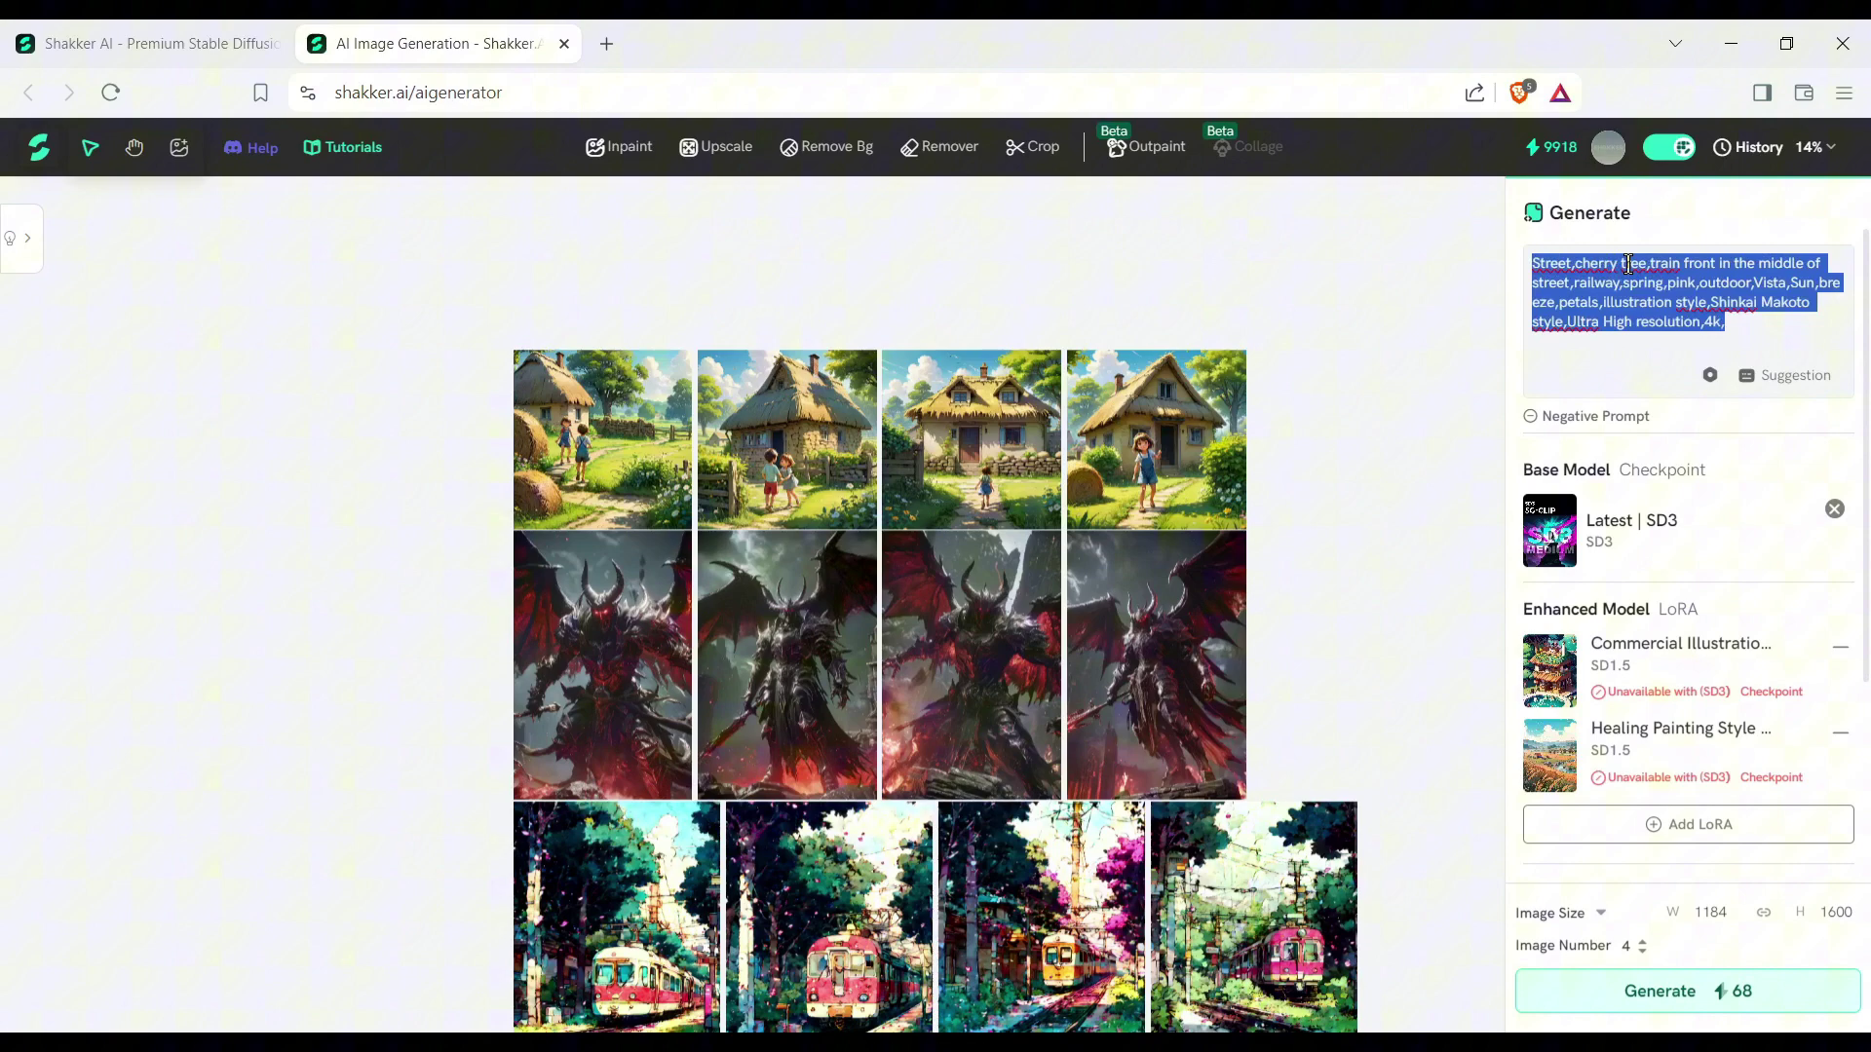
key("BackSpace")
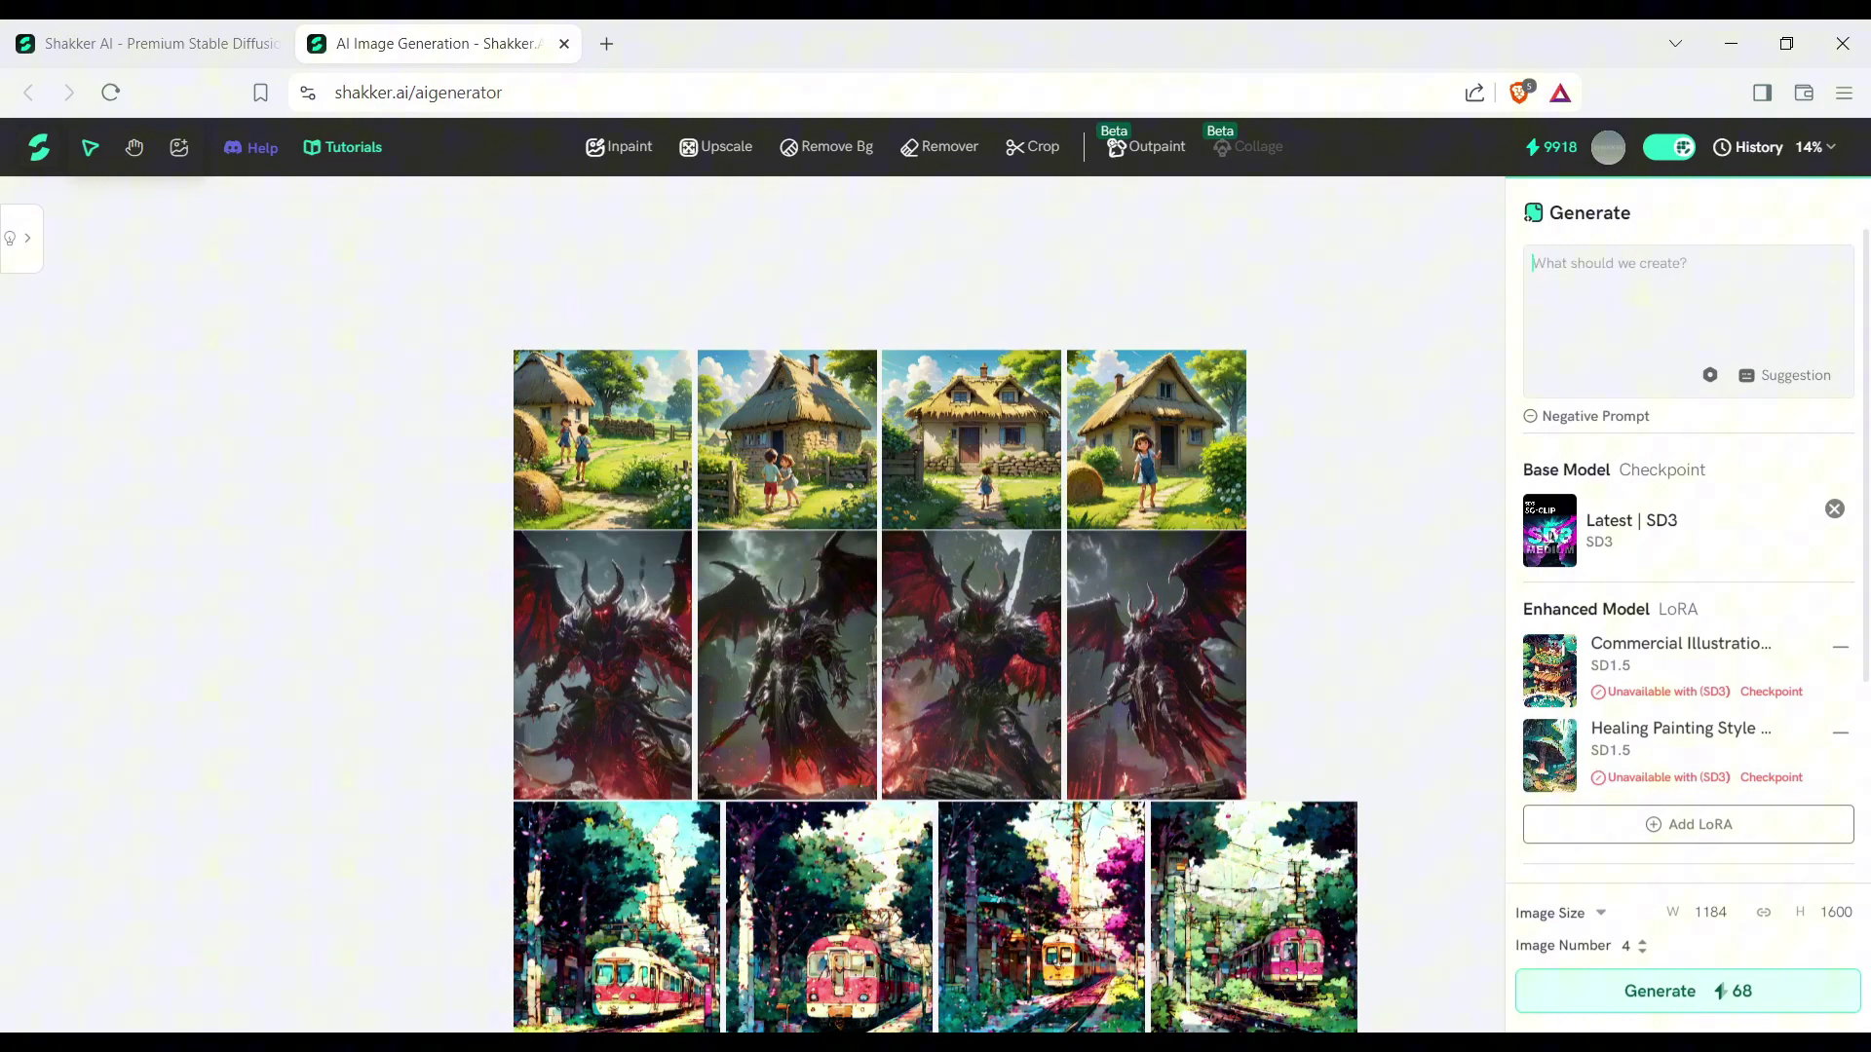
key("alt+Tab")
left_click_drag(8, 104, 1800, 115)
key("ctrl+c")
key("alt+Tab")
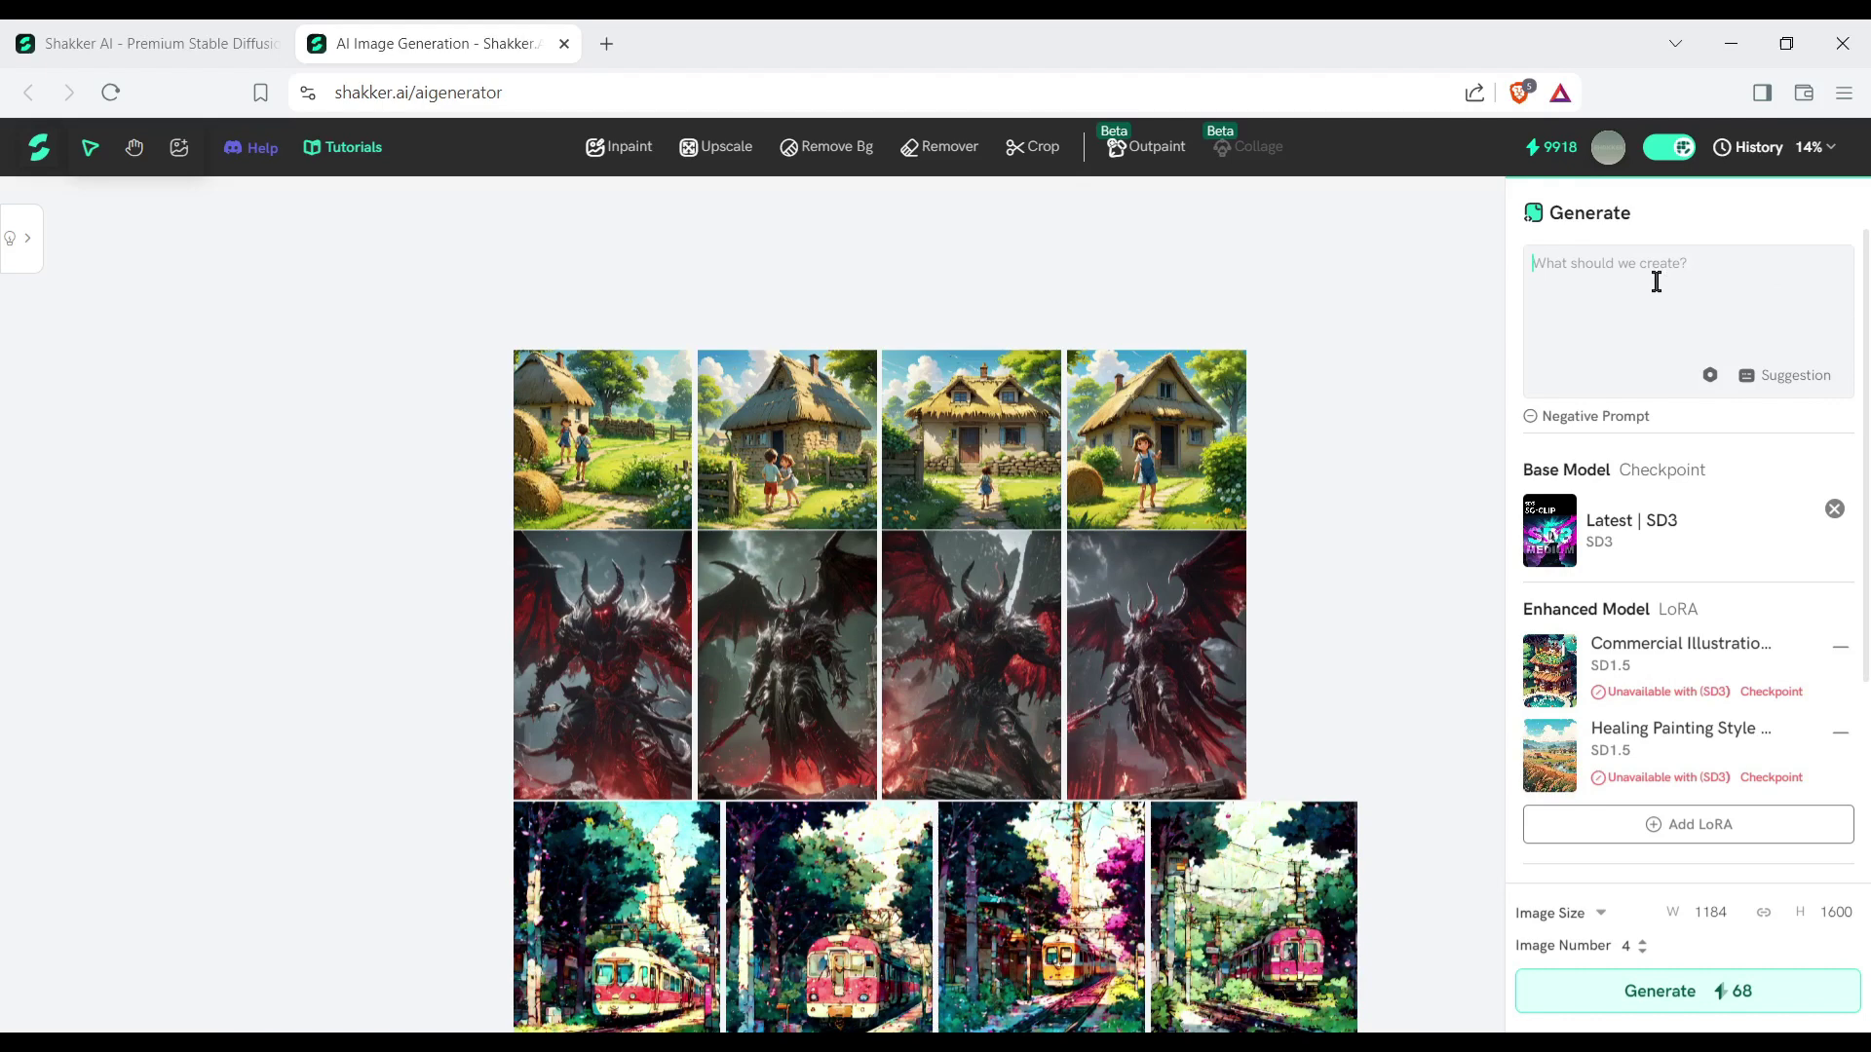
key("ctrl+v")
left_click(1712, 377)
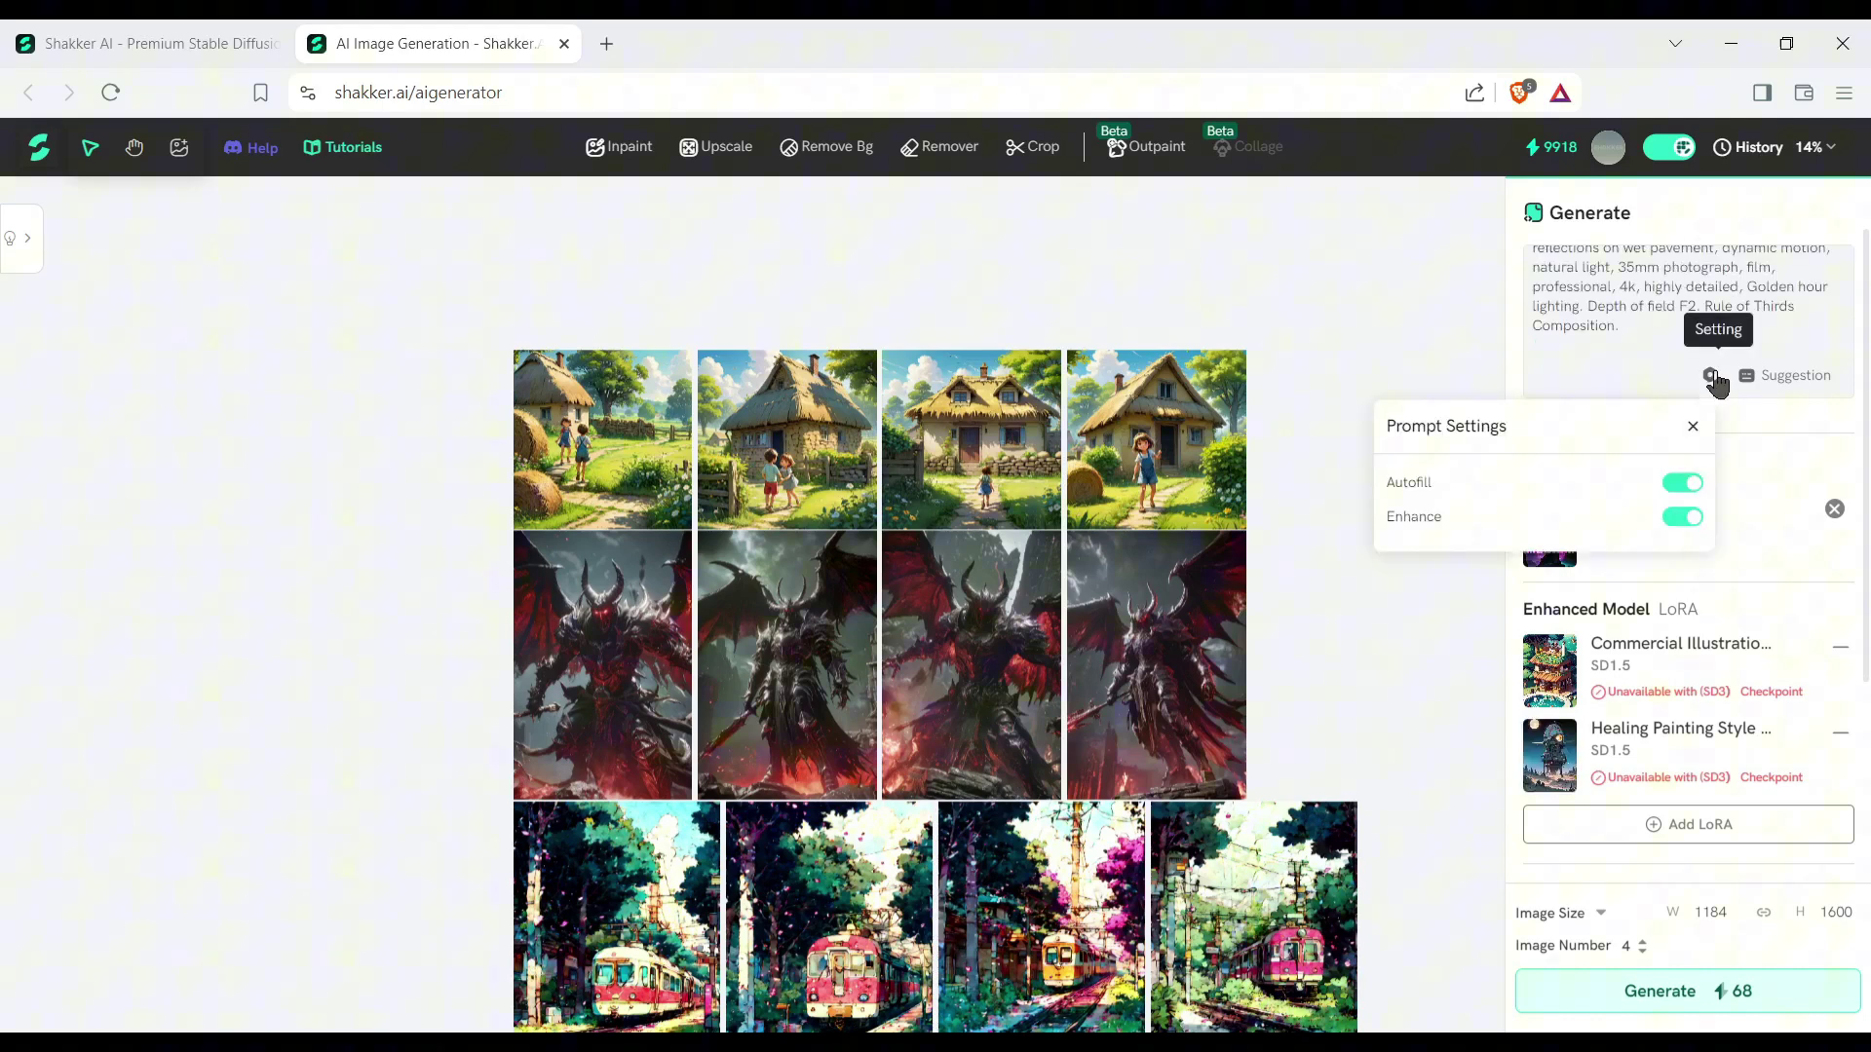
left_click(1452, 332)
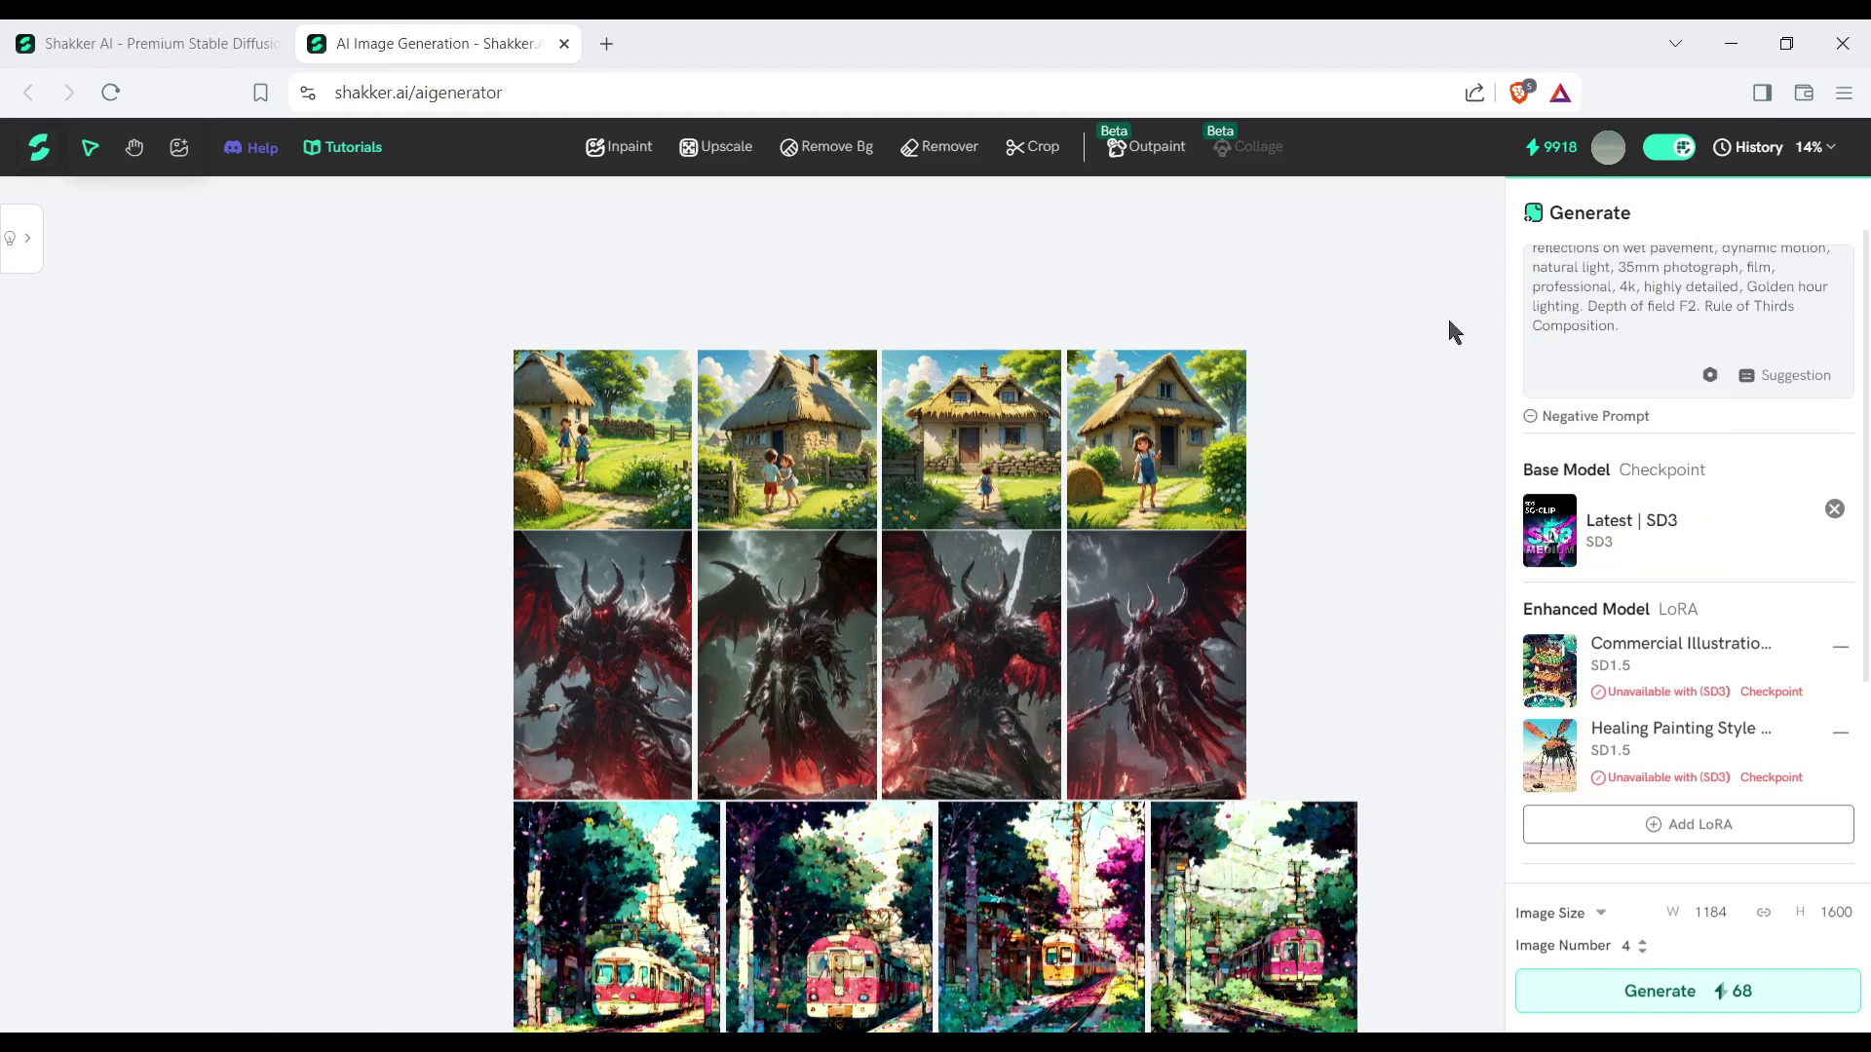
Step: Overwrite the negative prompt with the Notepad defect list, from malformed limbs to blurry, deformed, ugly
left_click(1528, 427)
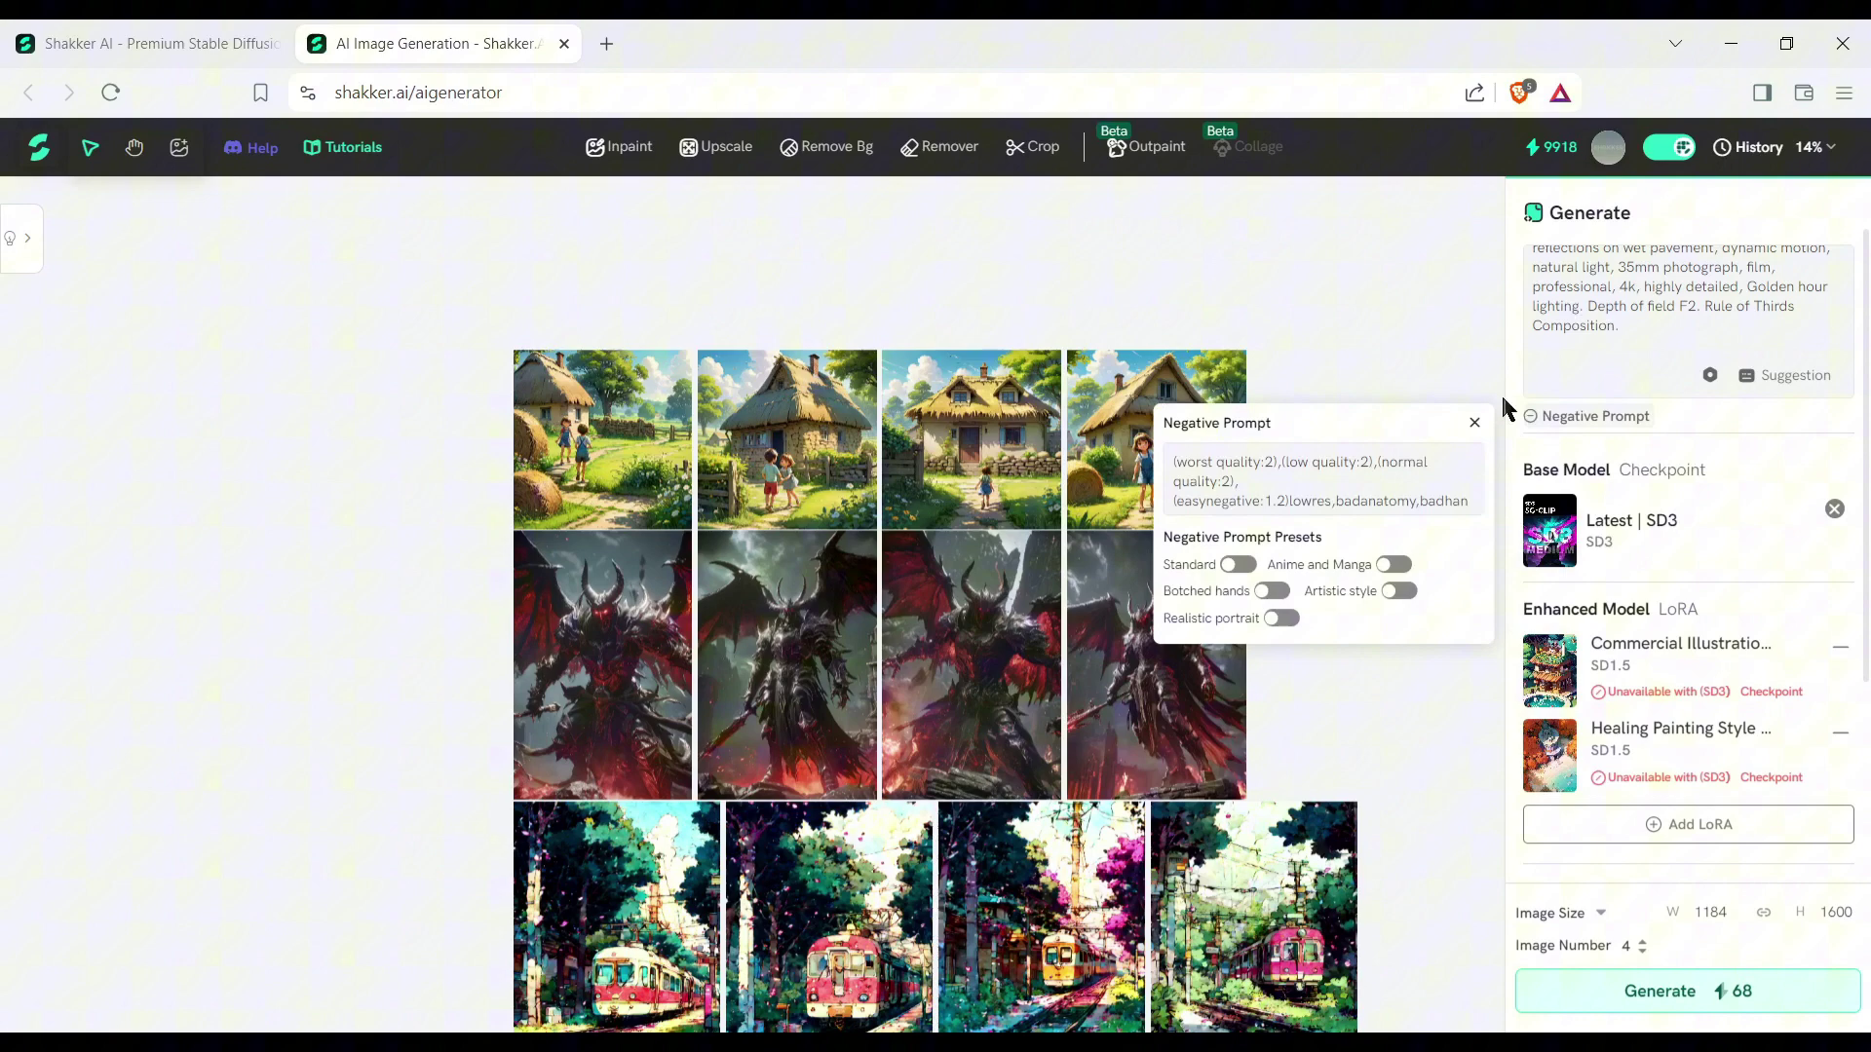
scroll(1352, 464, "down", 3)
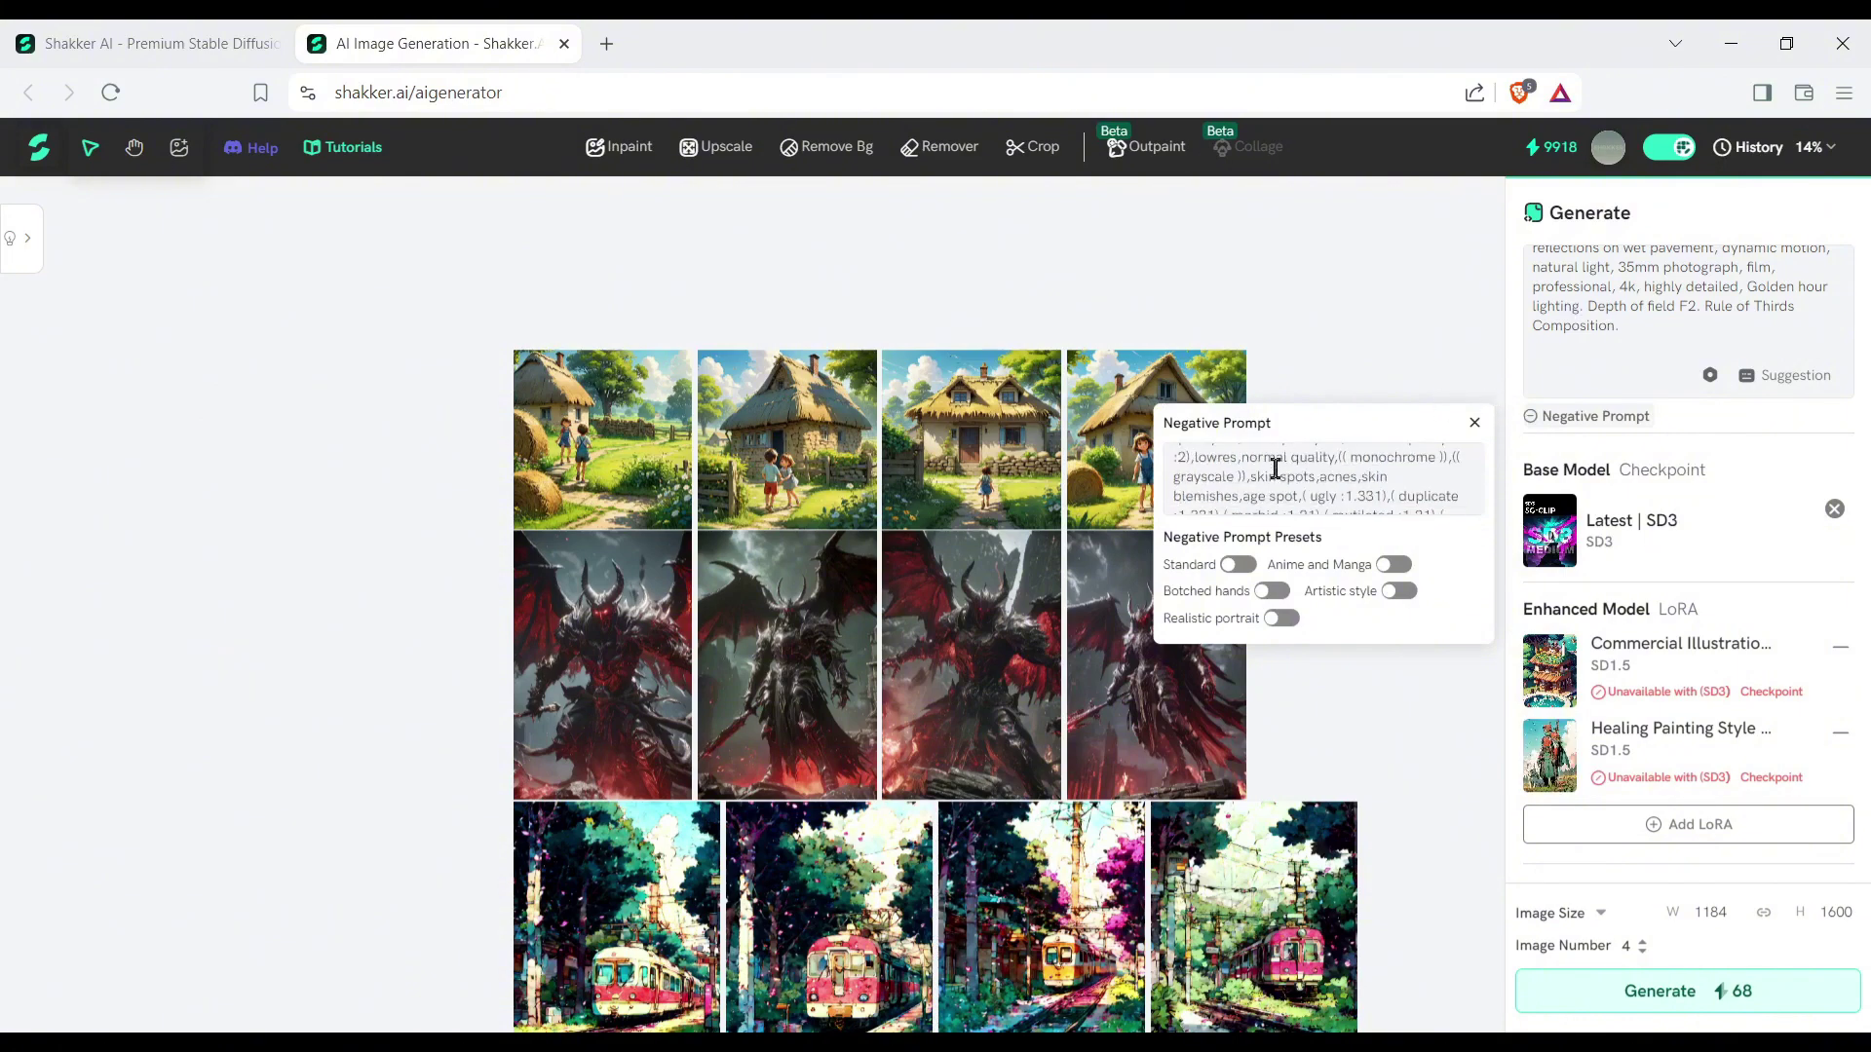
scroll(1274, 470, "down", 3)
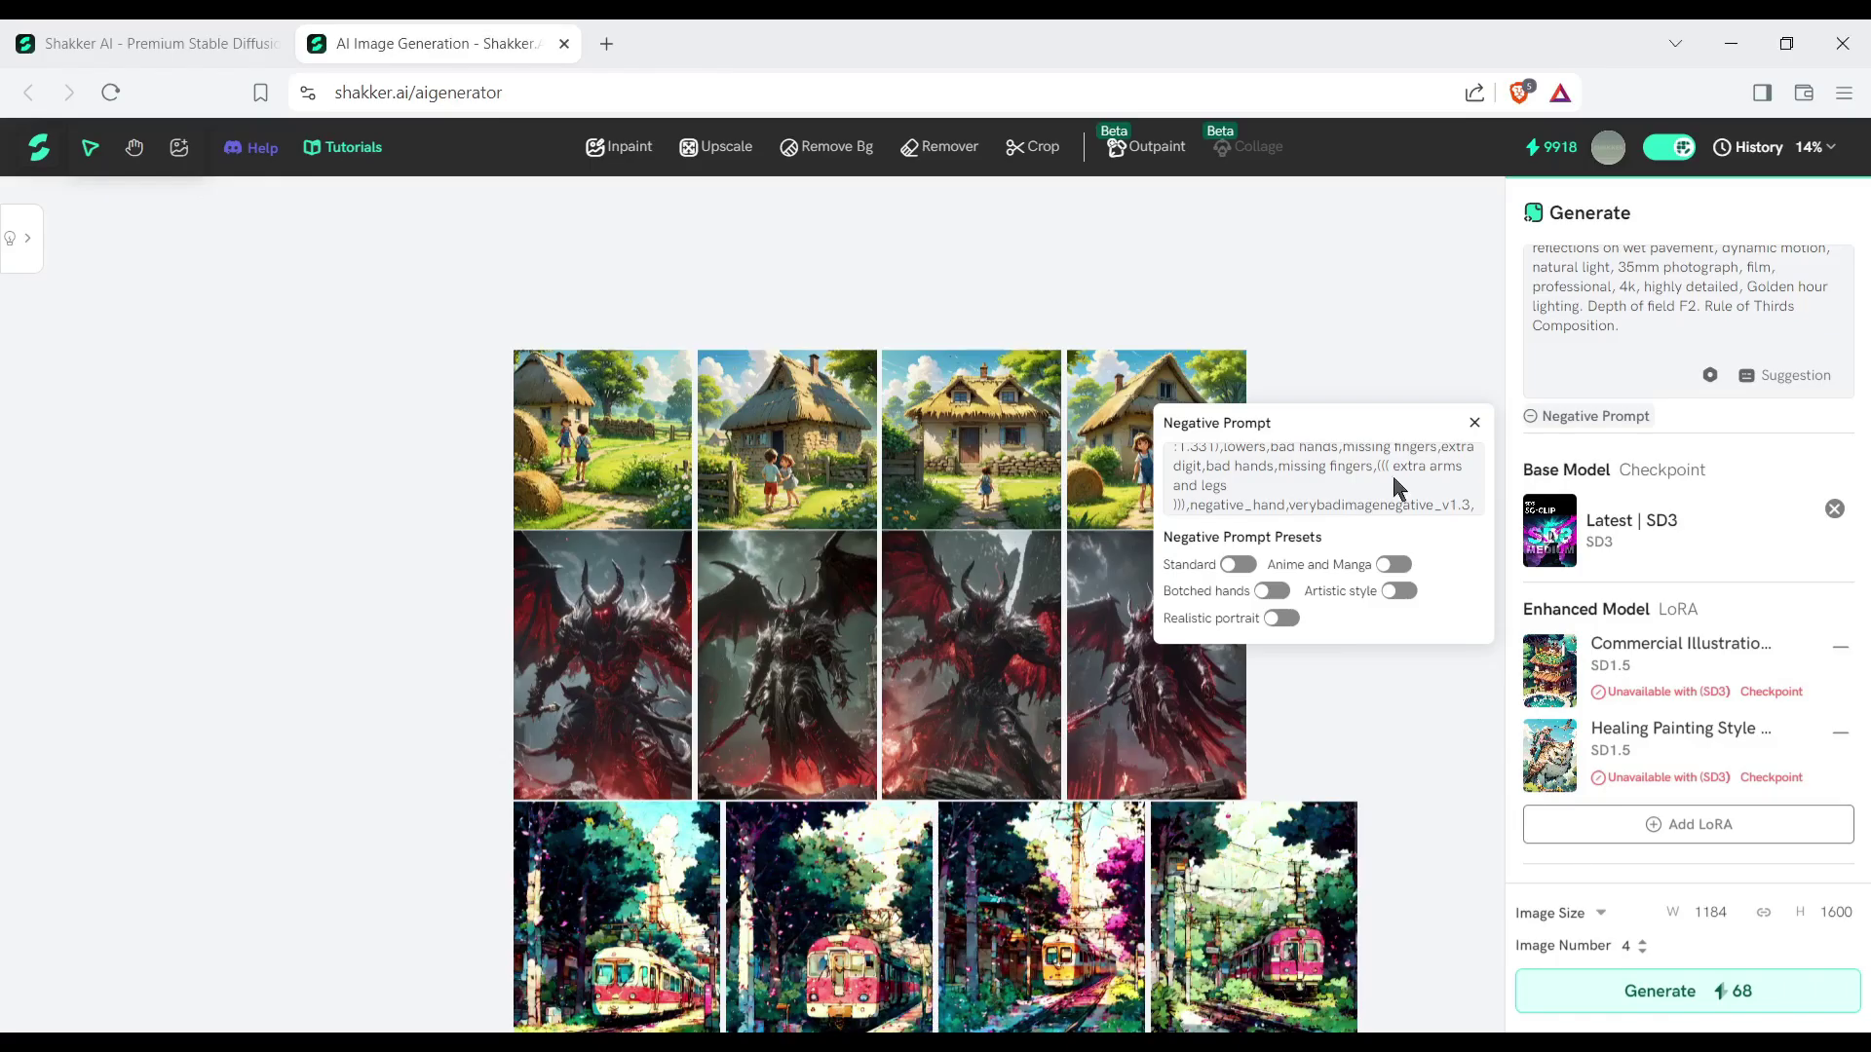
left_click(1285, 466)
key("ctrl+a")
key("ctrl+v")
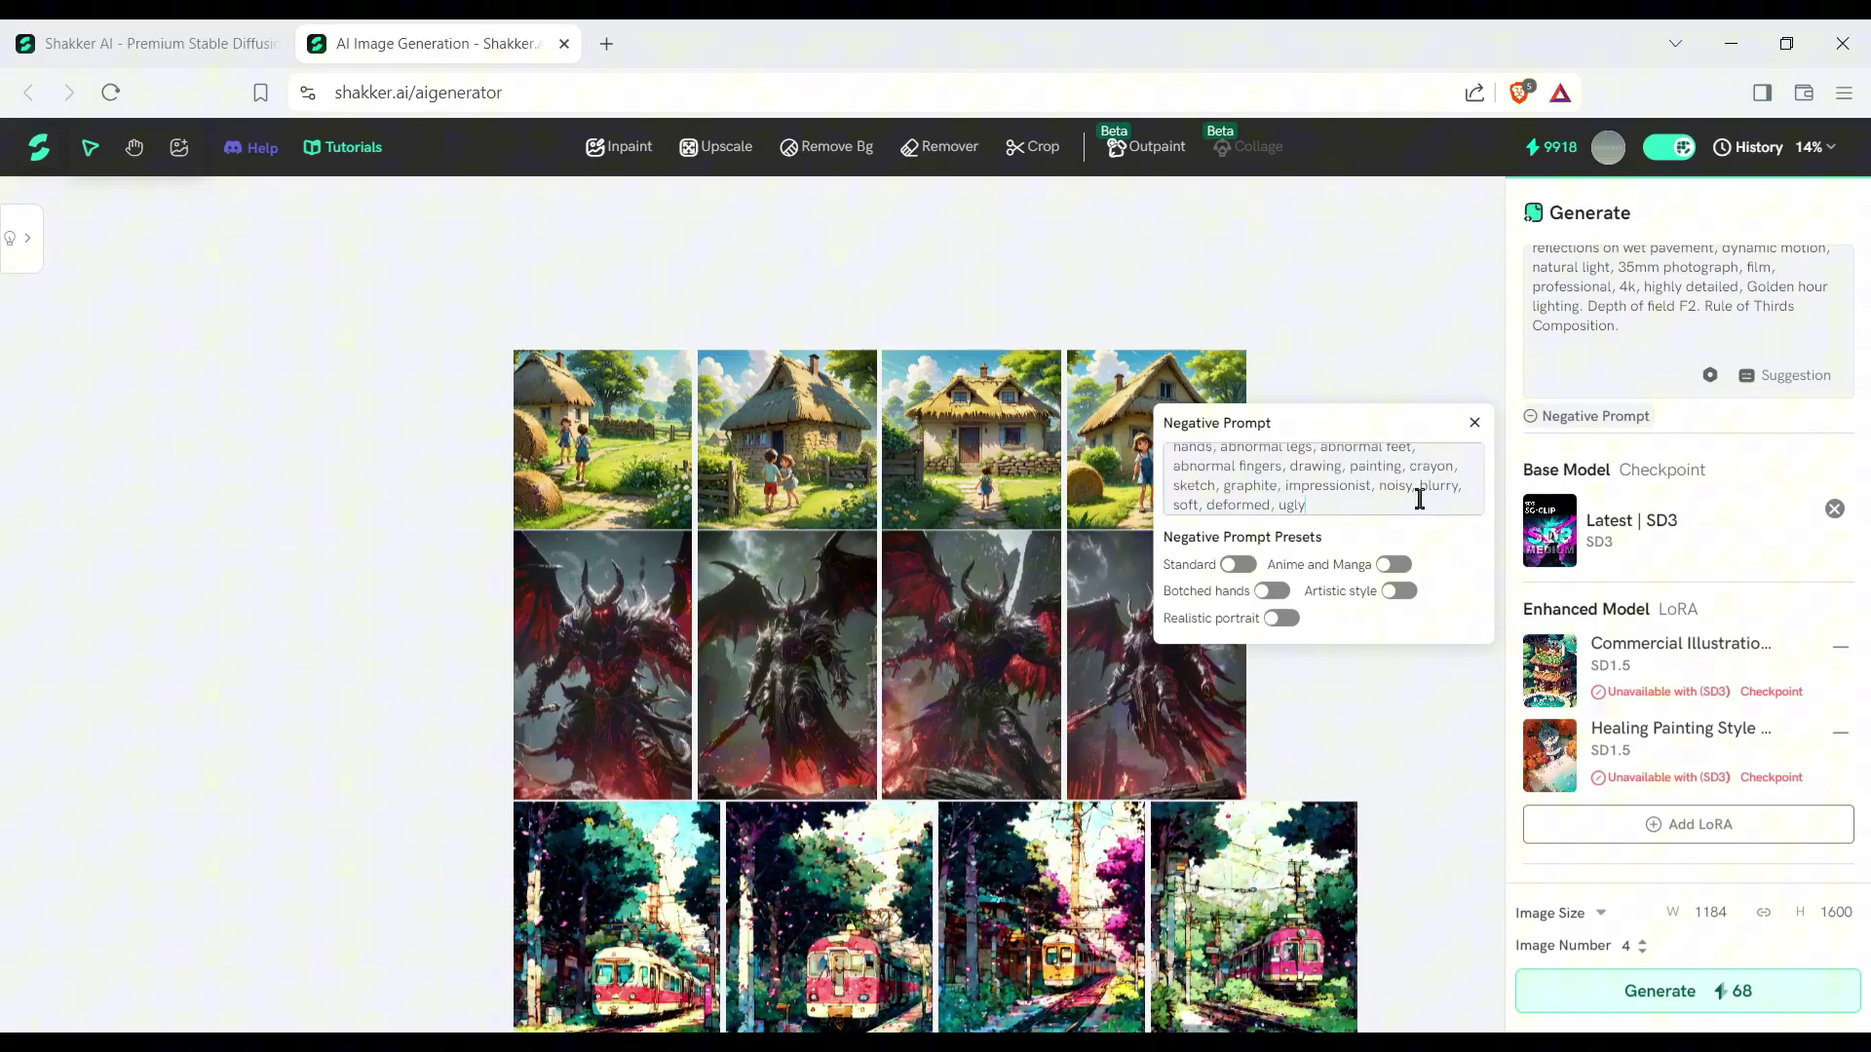
left_click(1734, 462)
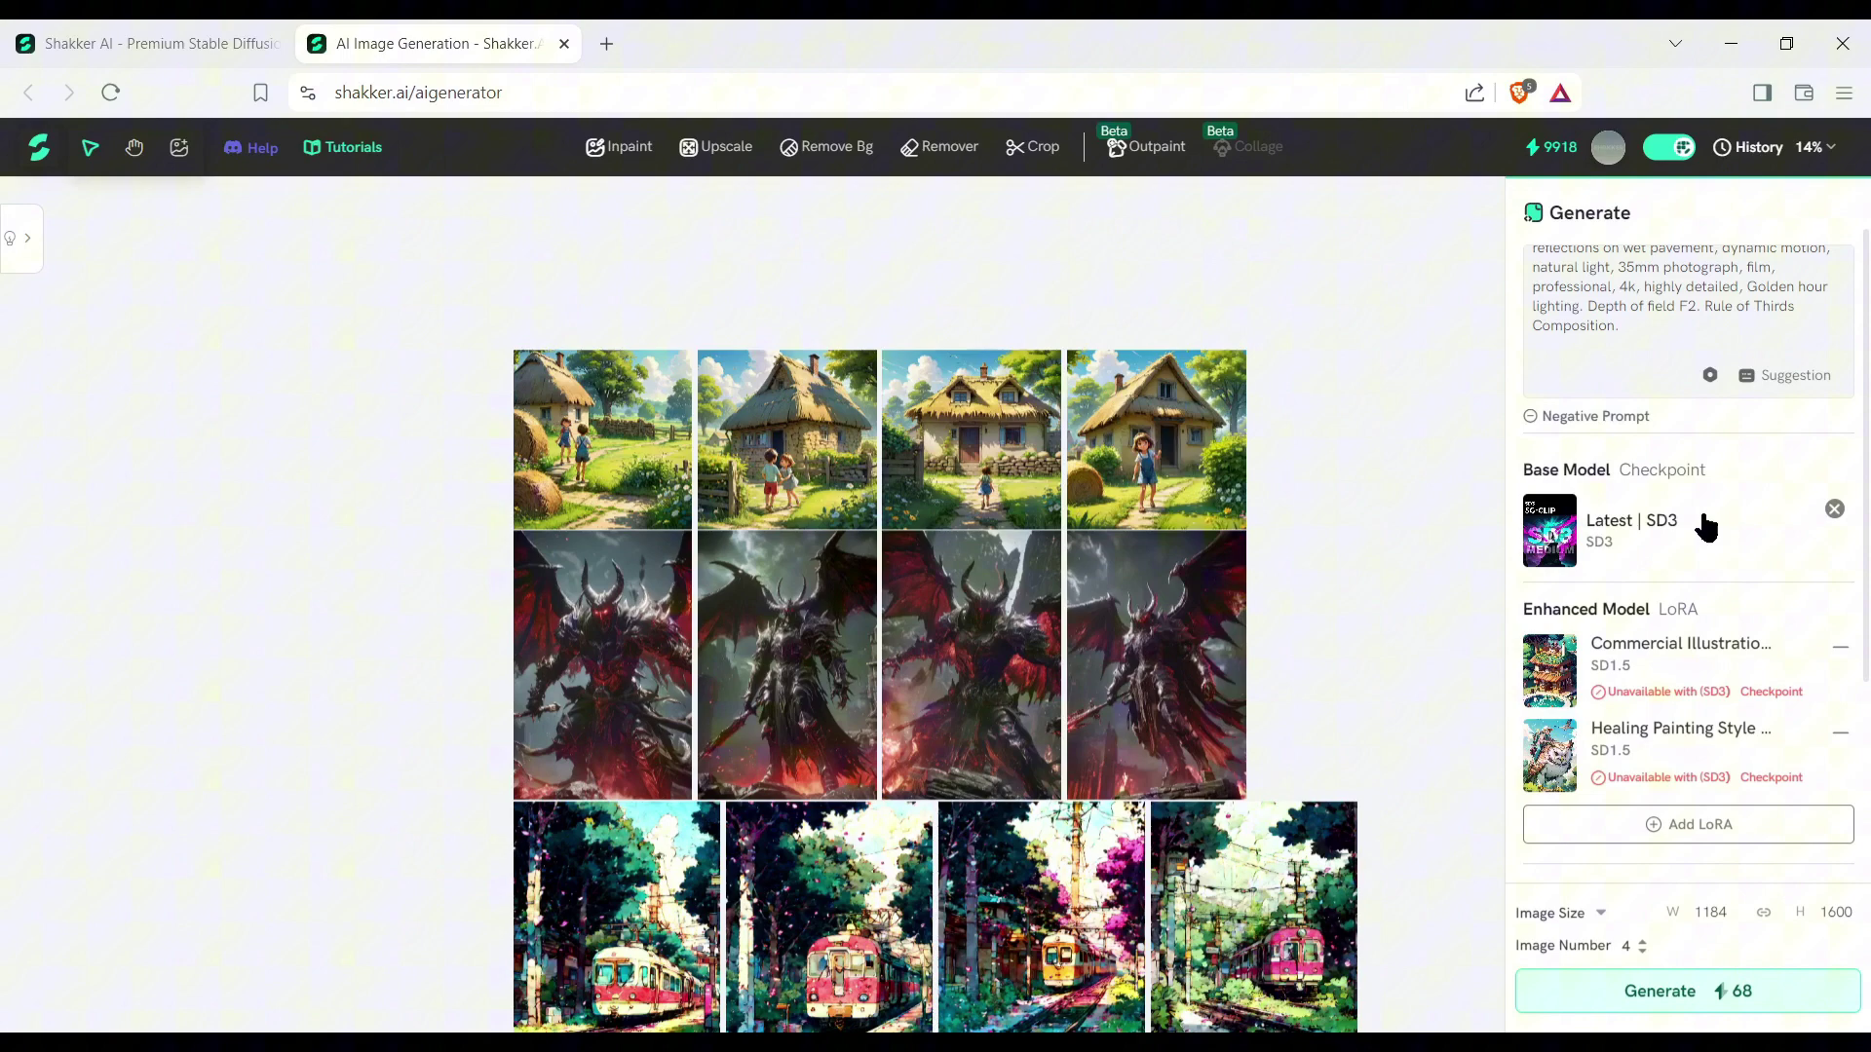
Step: Remove the two incompatible LoRA models from the base model settings
left_click(1618, 538)
scroll(1208, 624, "down", 5)
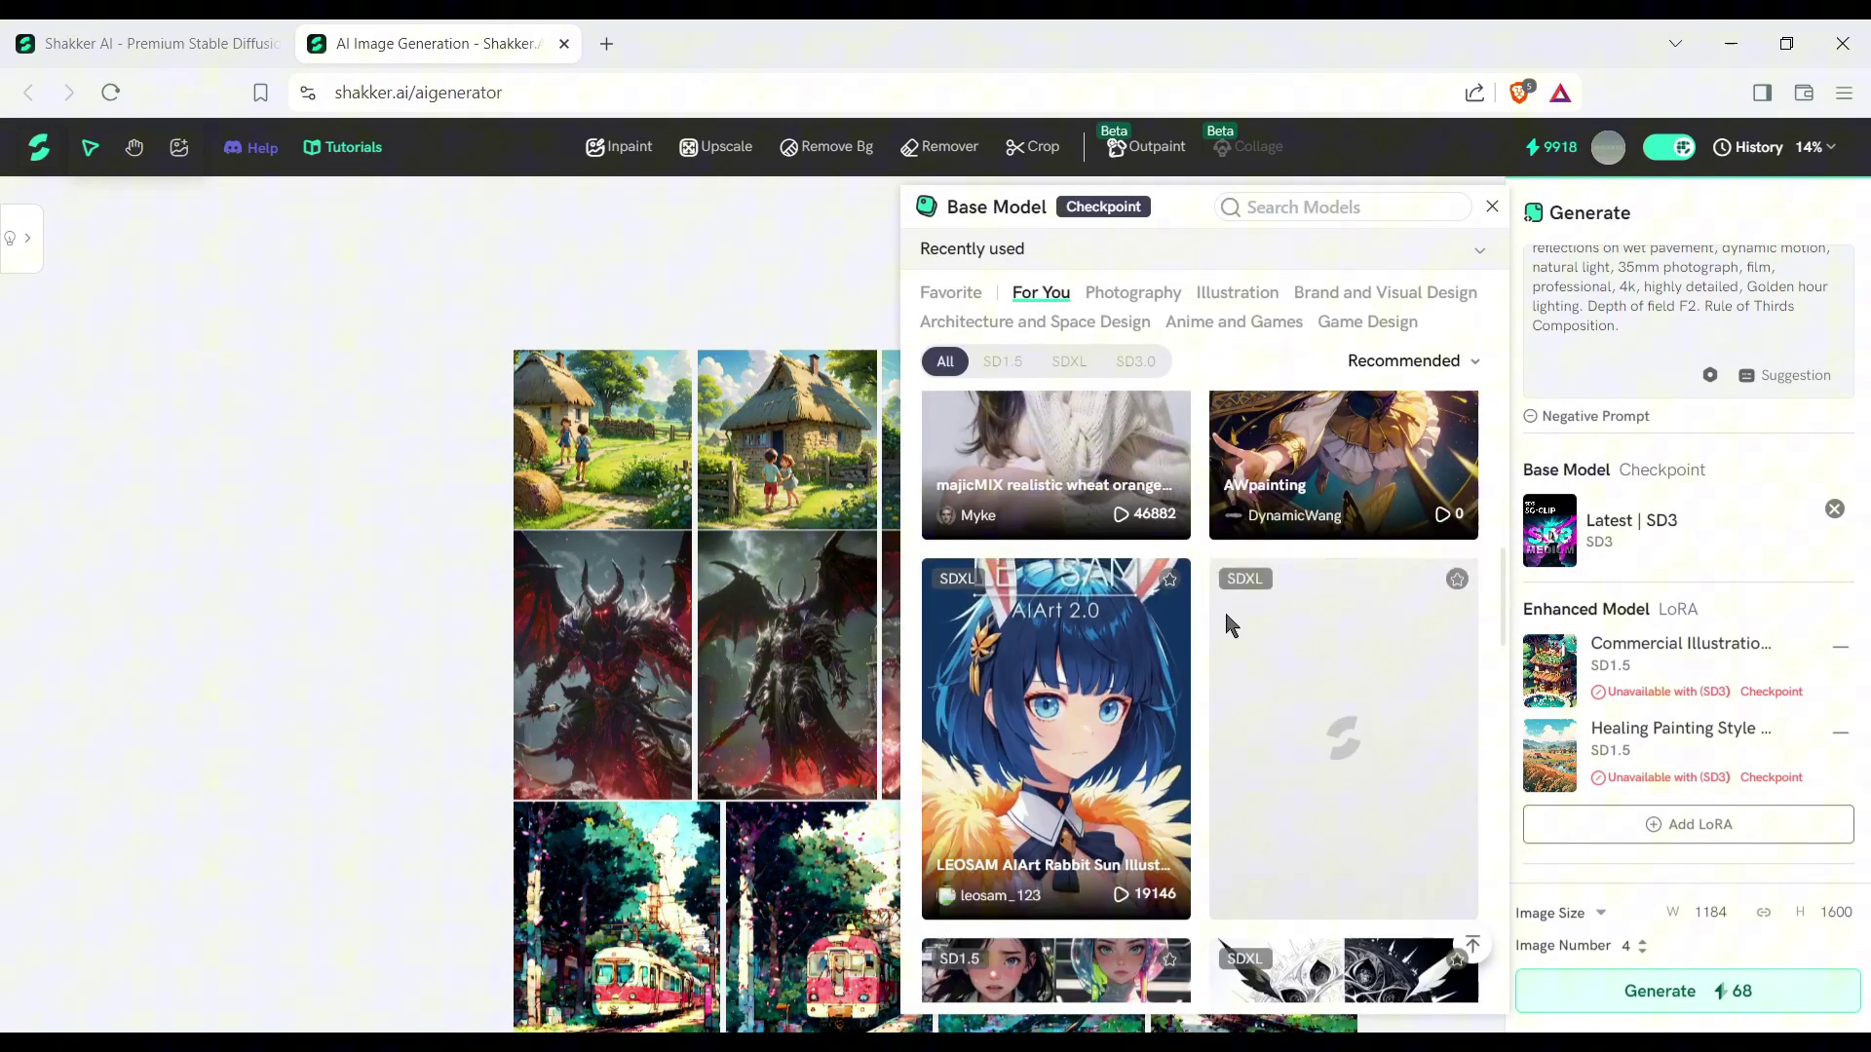
scroll(1228, 623, "up", 5)
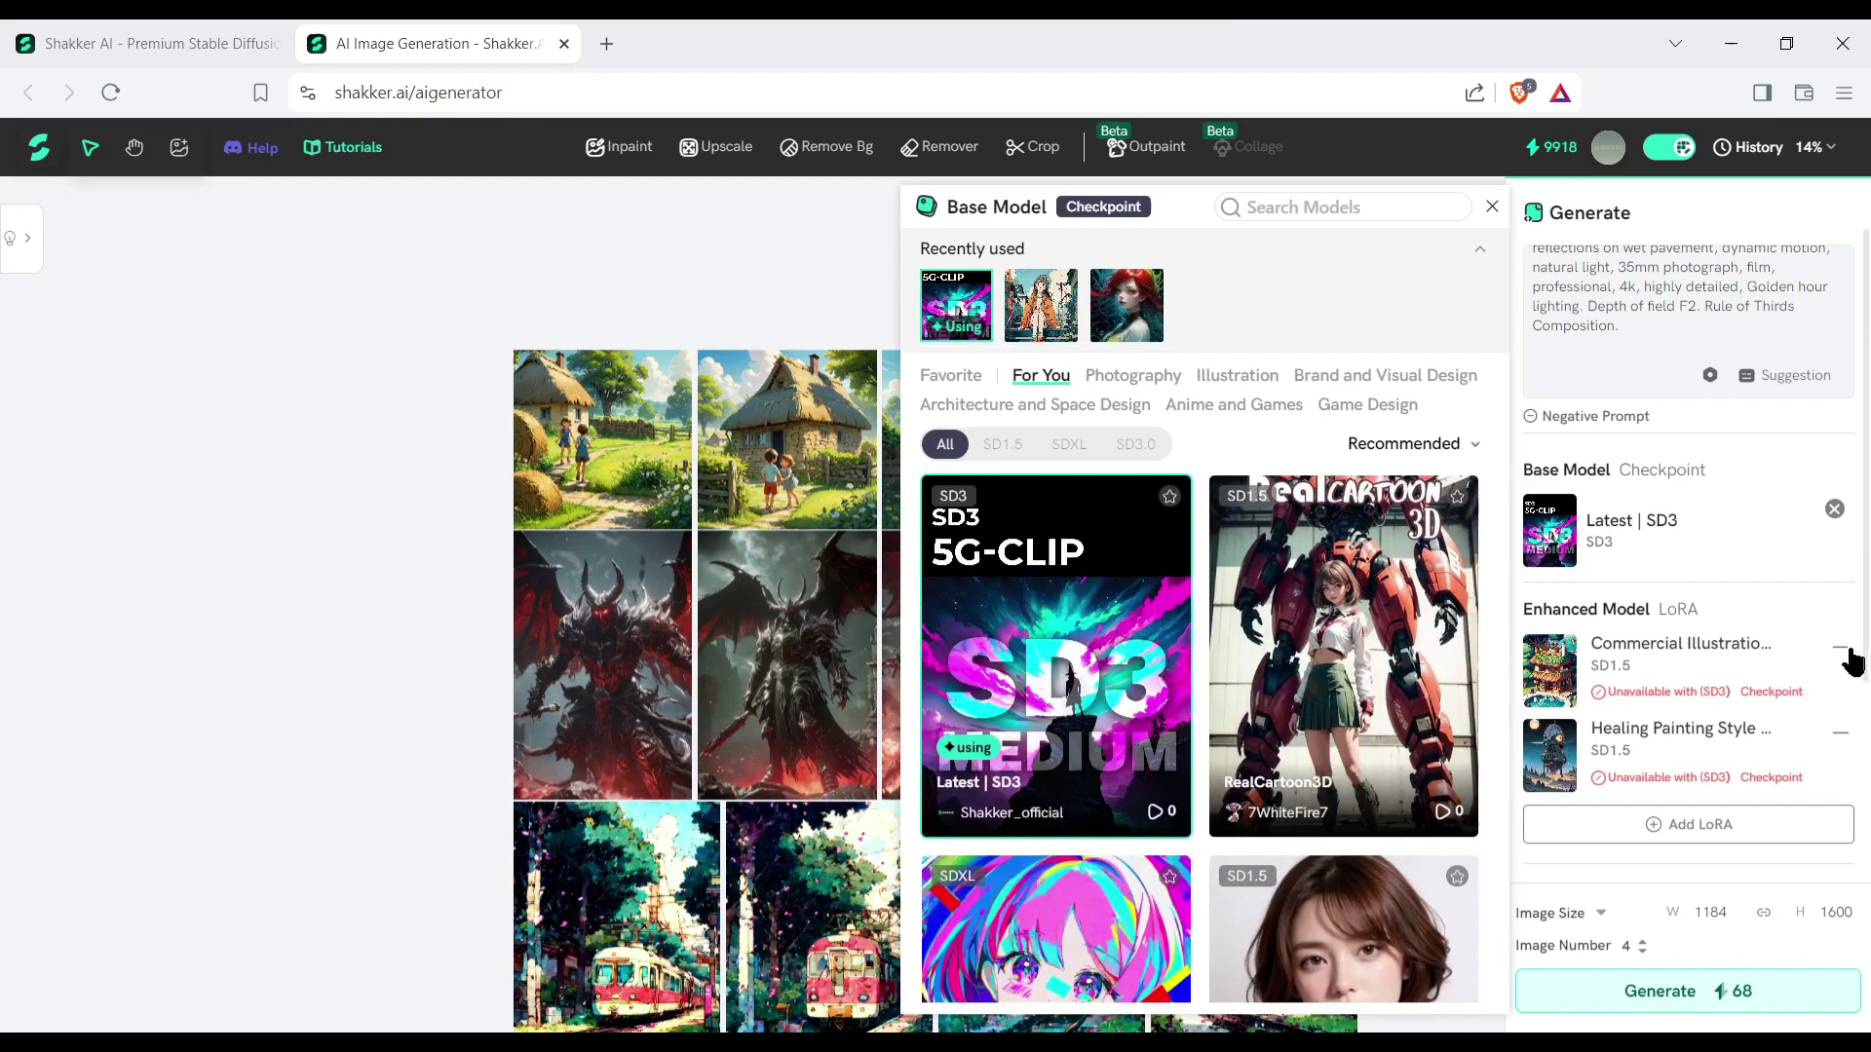
left_click(1845, 651)
left_click(1844, 651)
left_click(1673, 573)
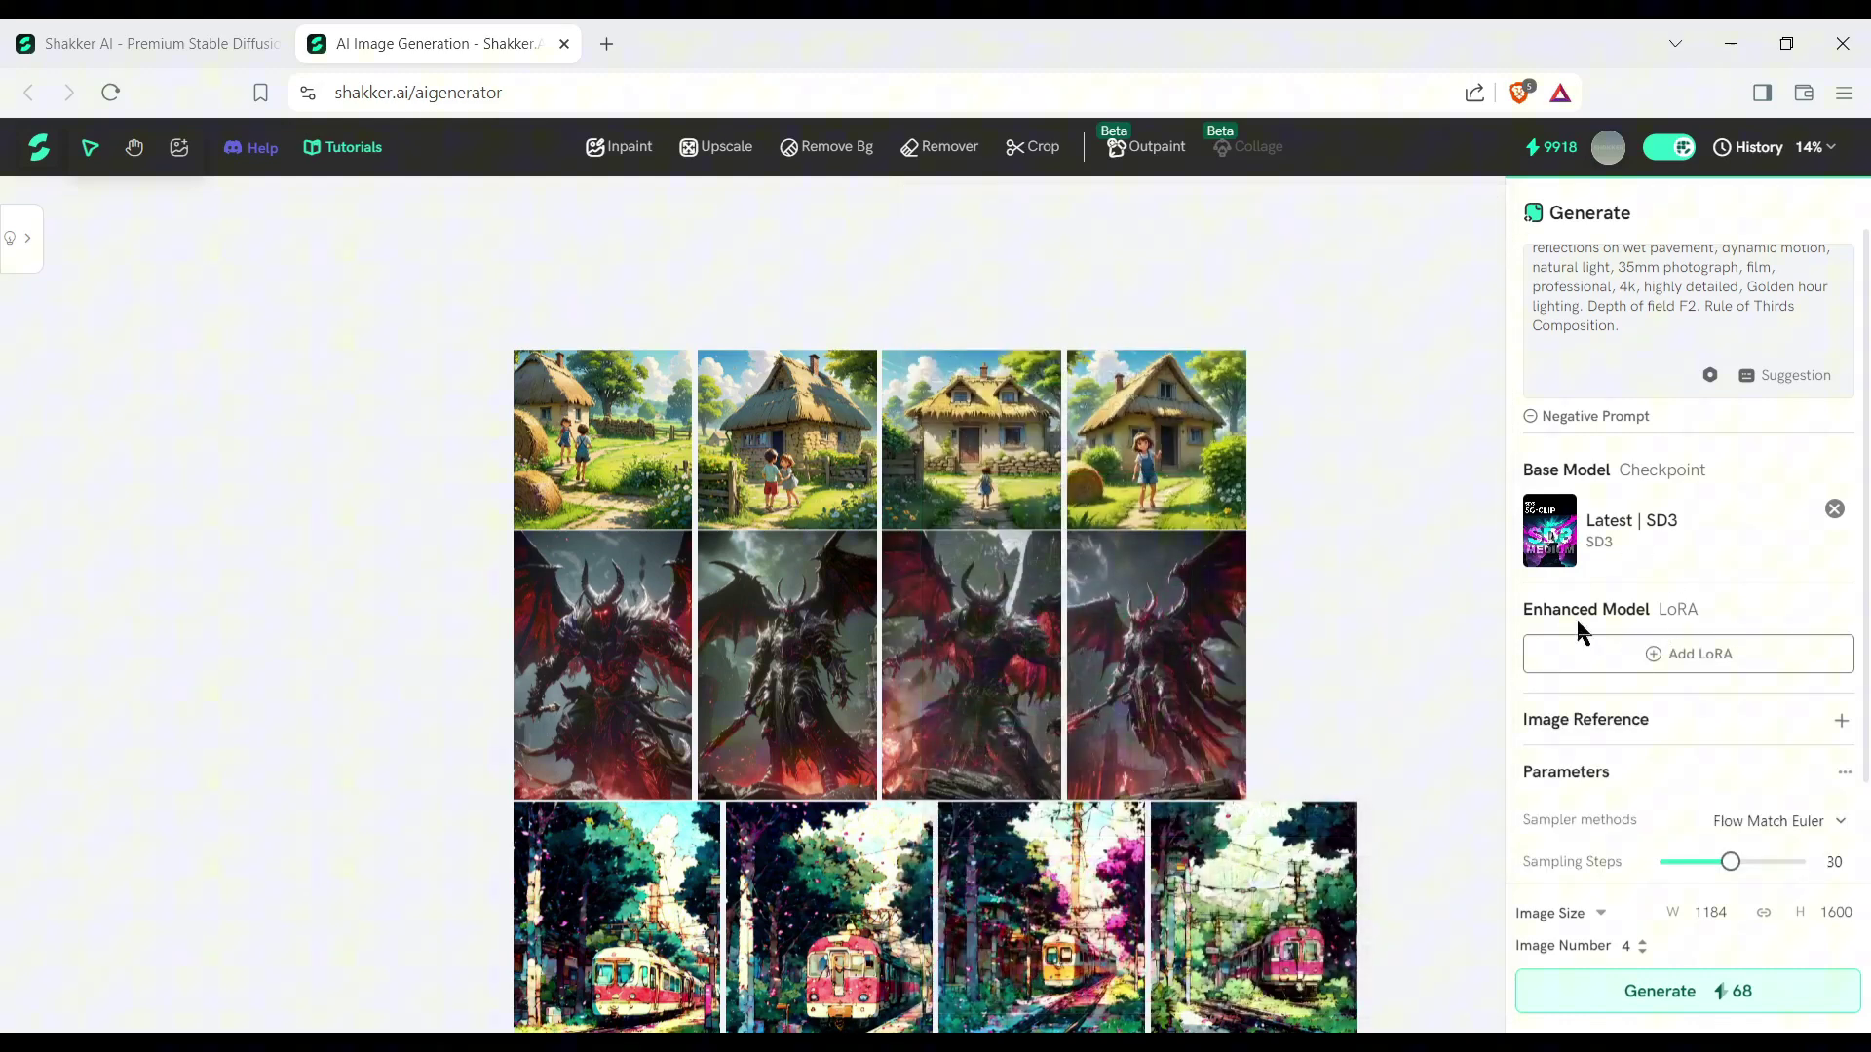
Step: Add the LeThAiVN_Amethyst_LoRA_SD3 LoRA at weight 0.5 and close the LoRA picker
left_click(1643, 663)
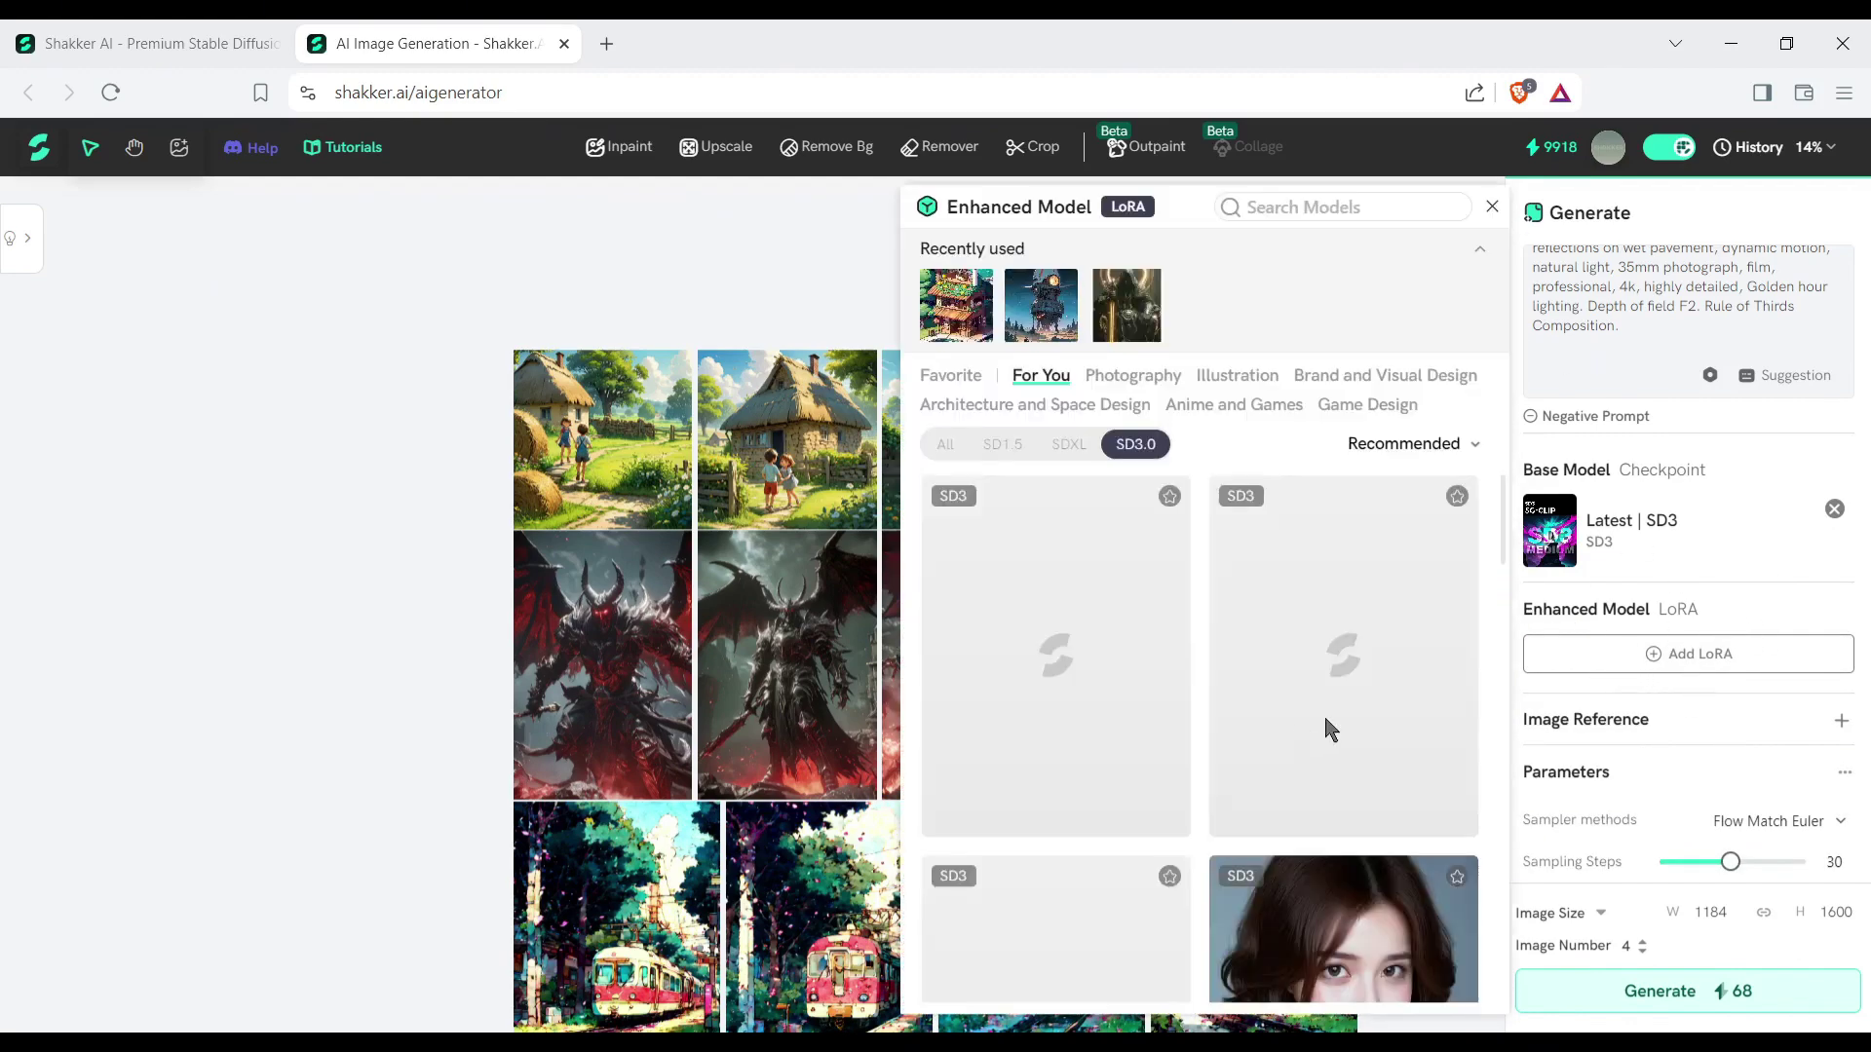
scroll(1093, 682, "down", 5)
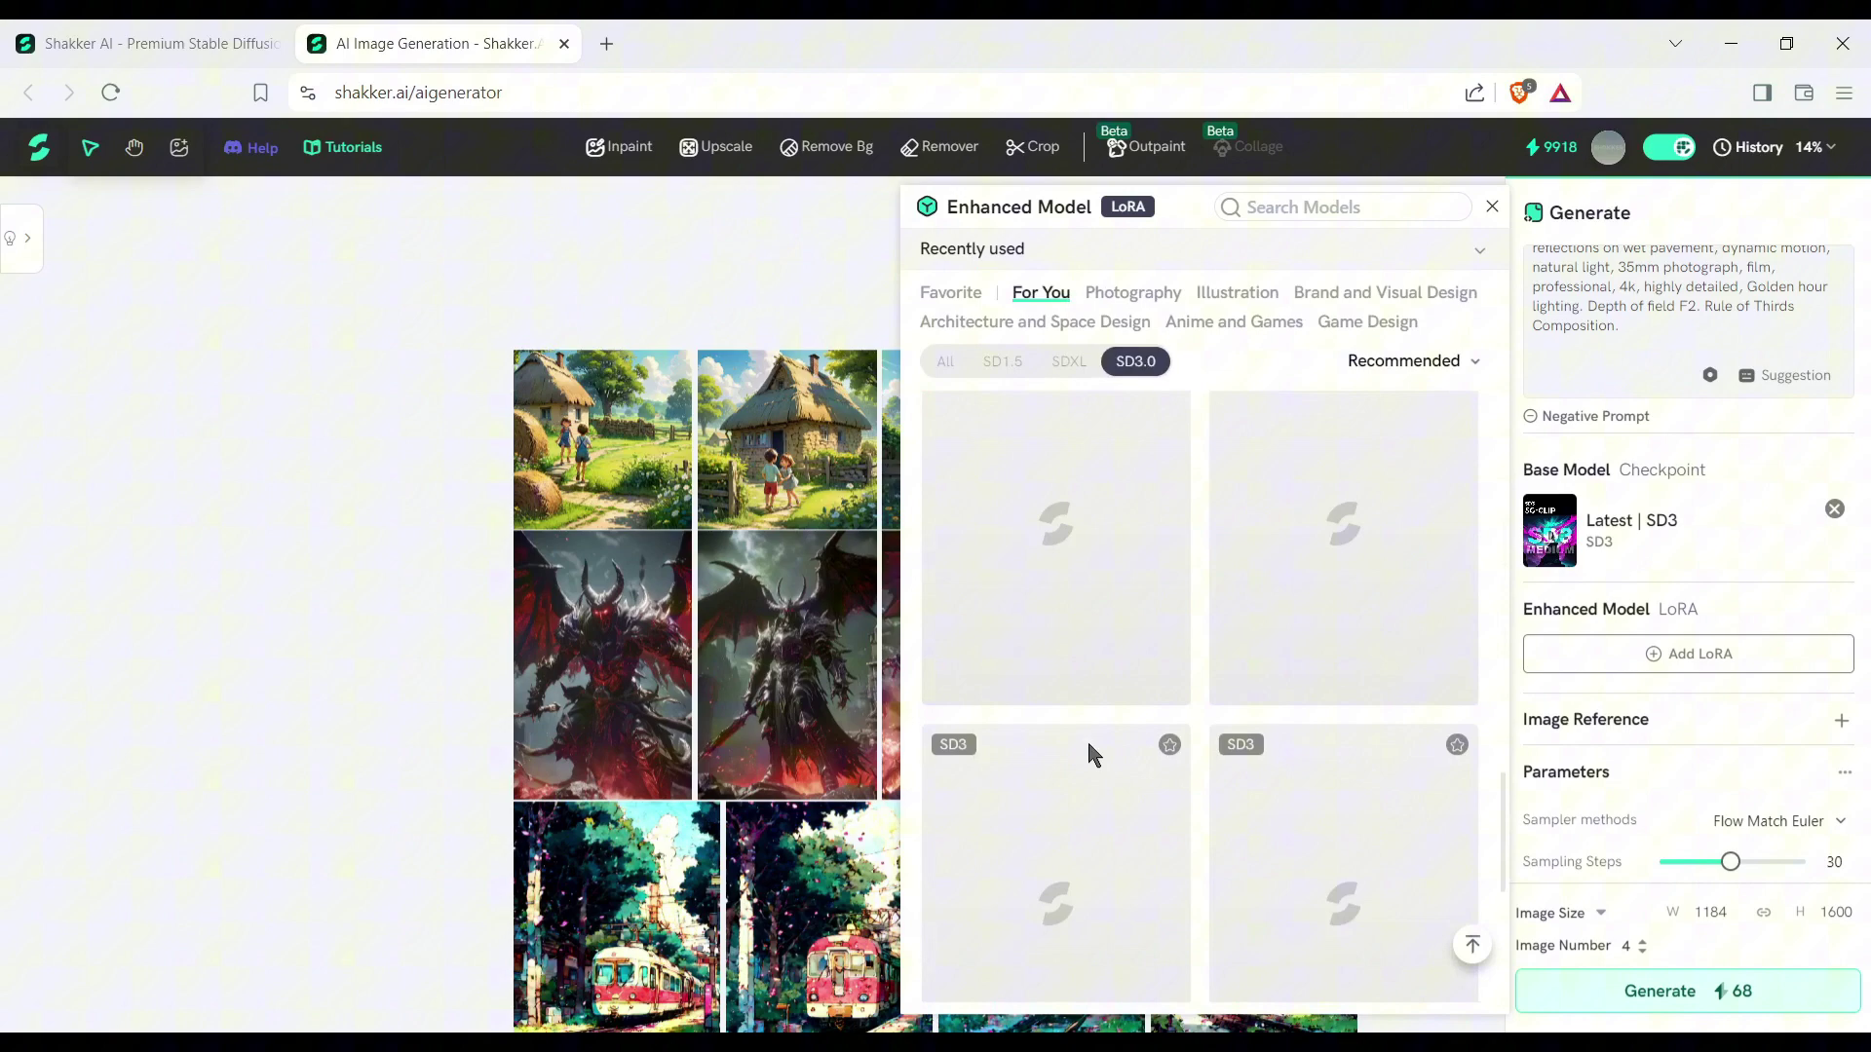
left_click(1058, 599)
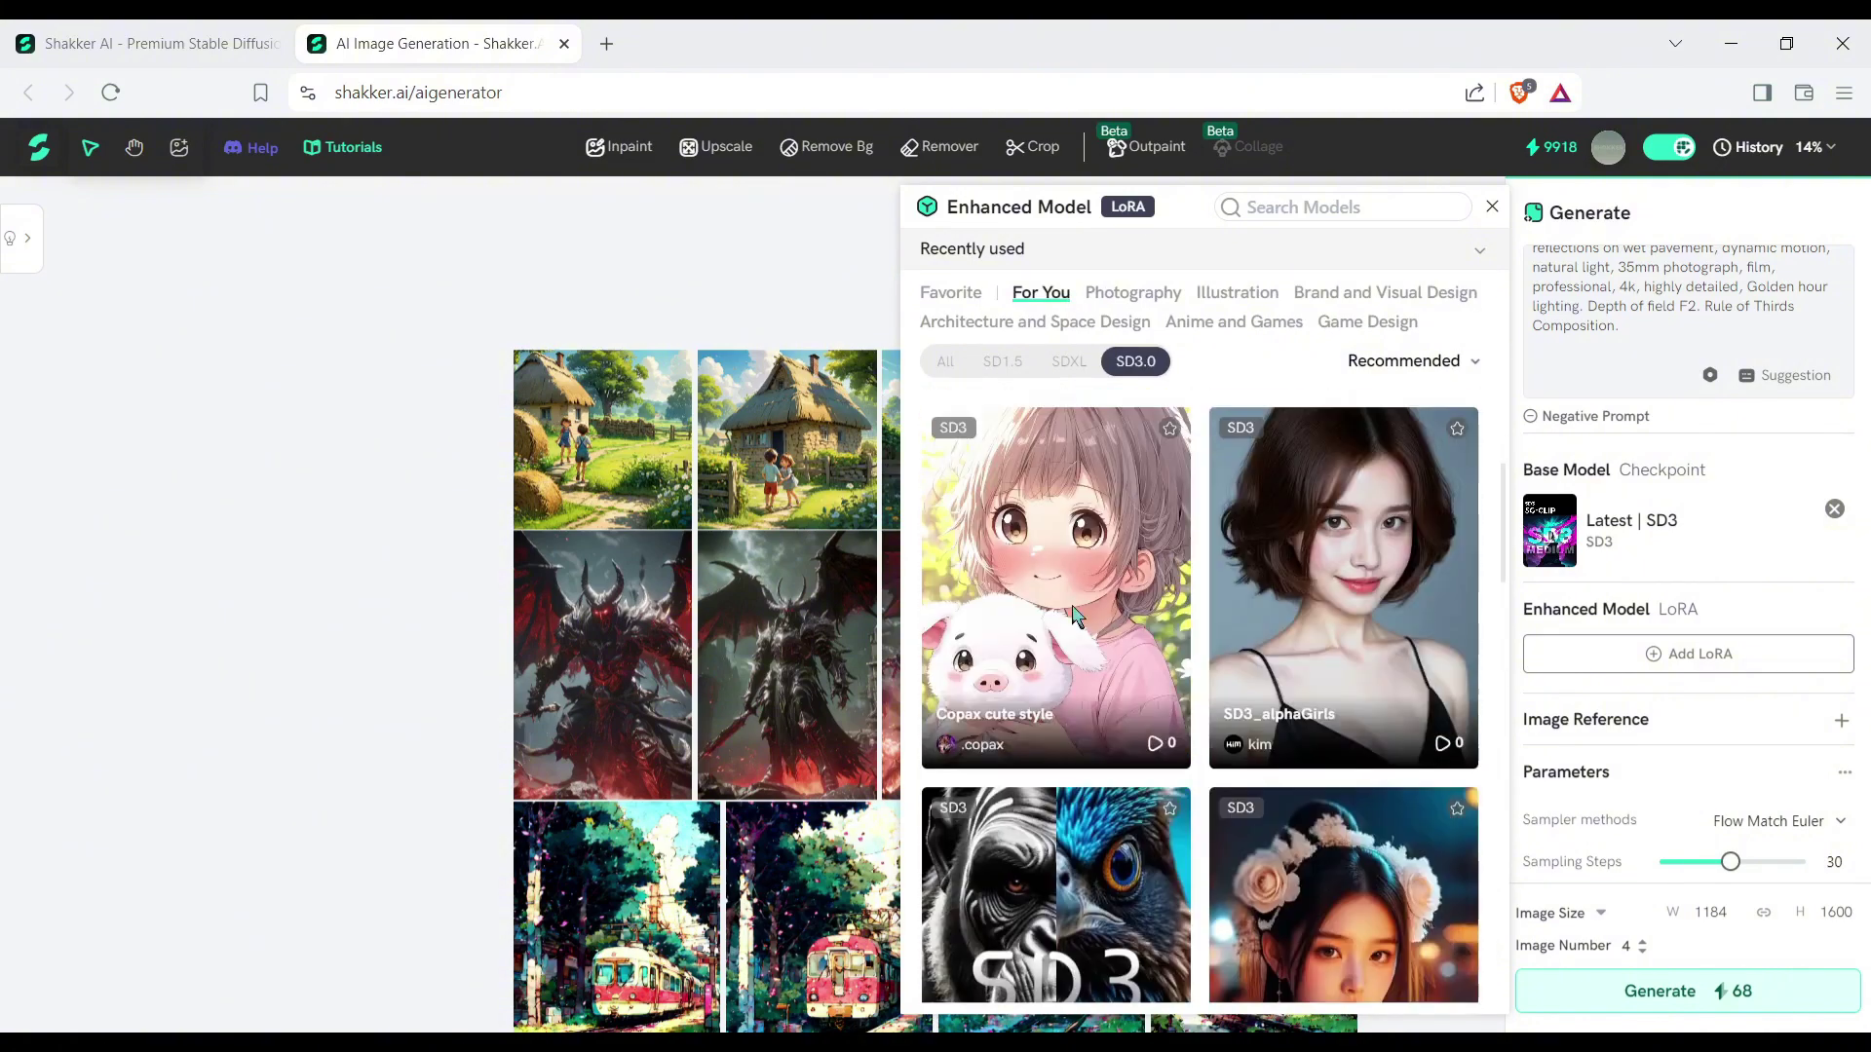
left_click_drag(1740, 693, 1724, 692)
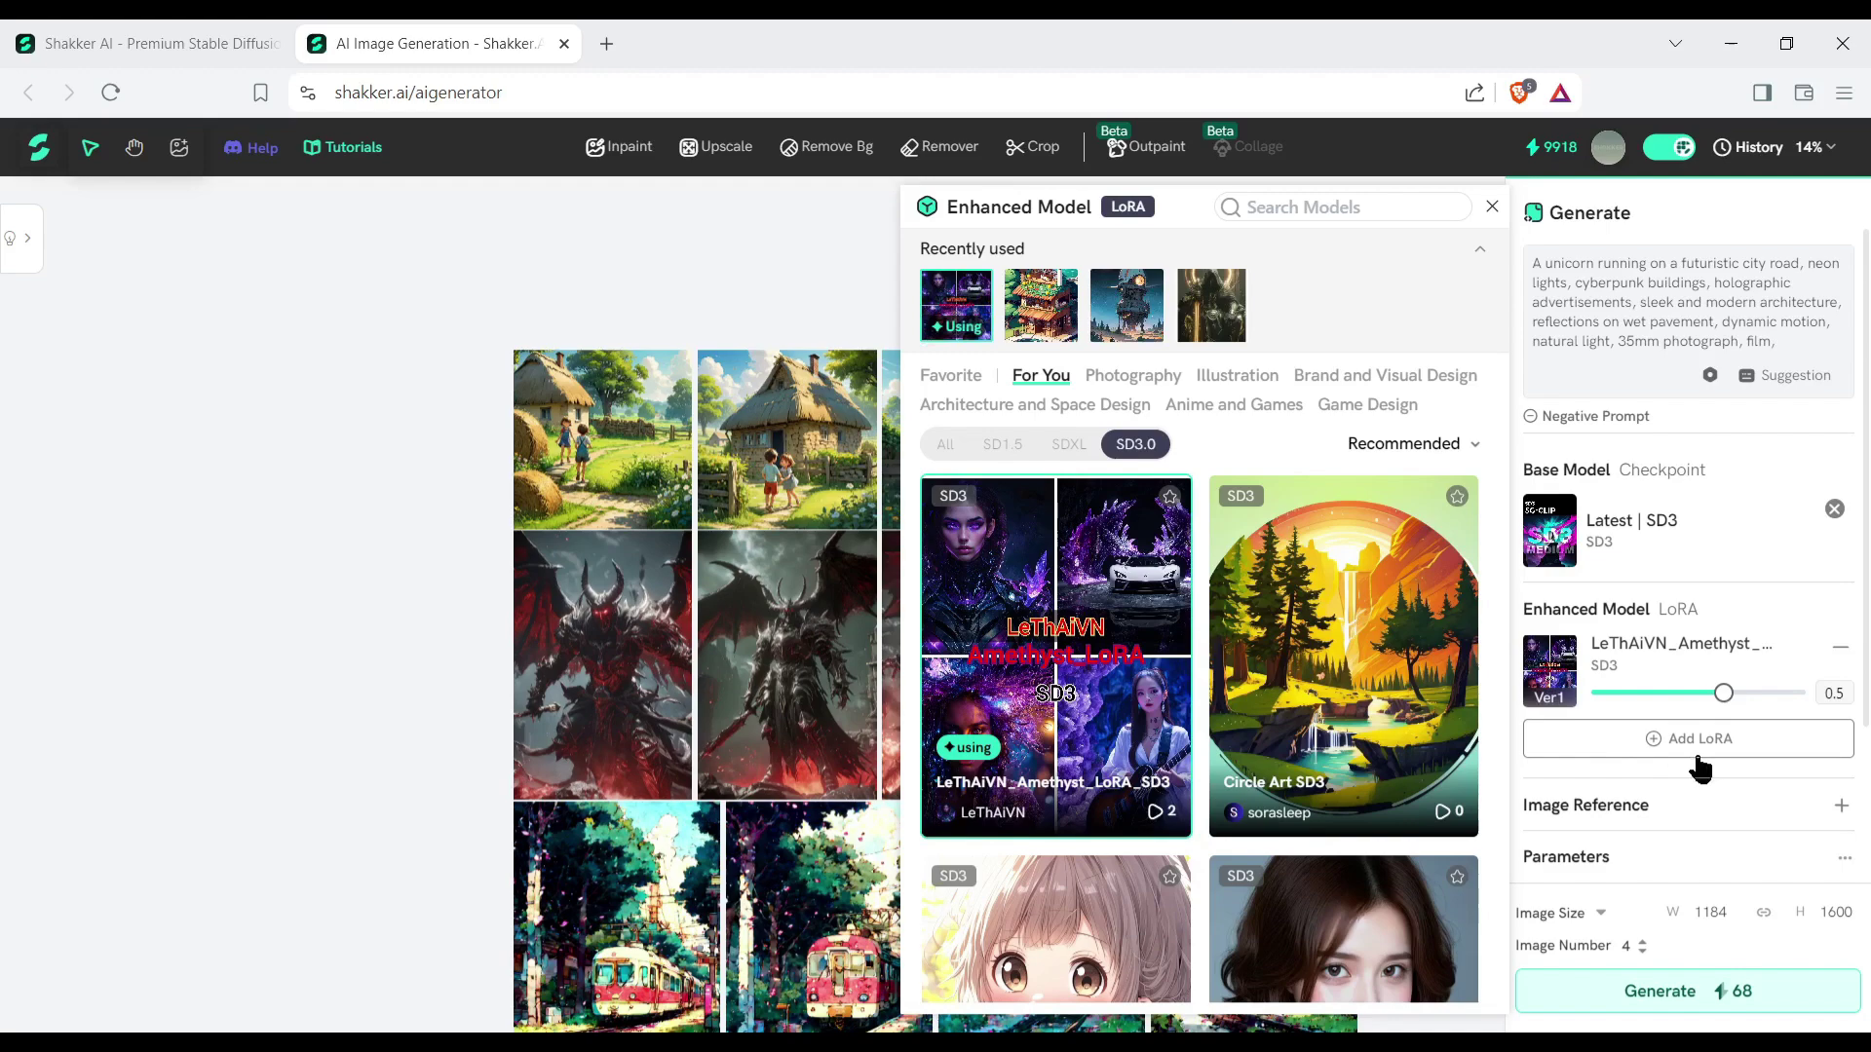
left_click(1492, 206)
left_click(1559, 740)
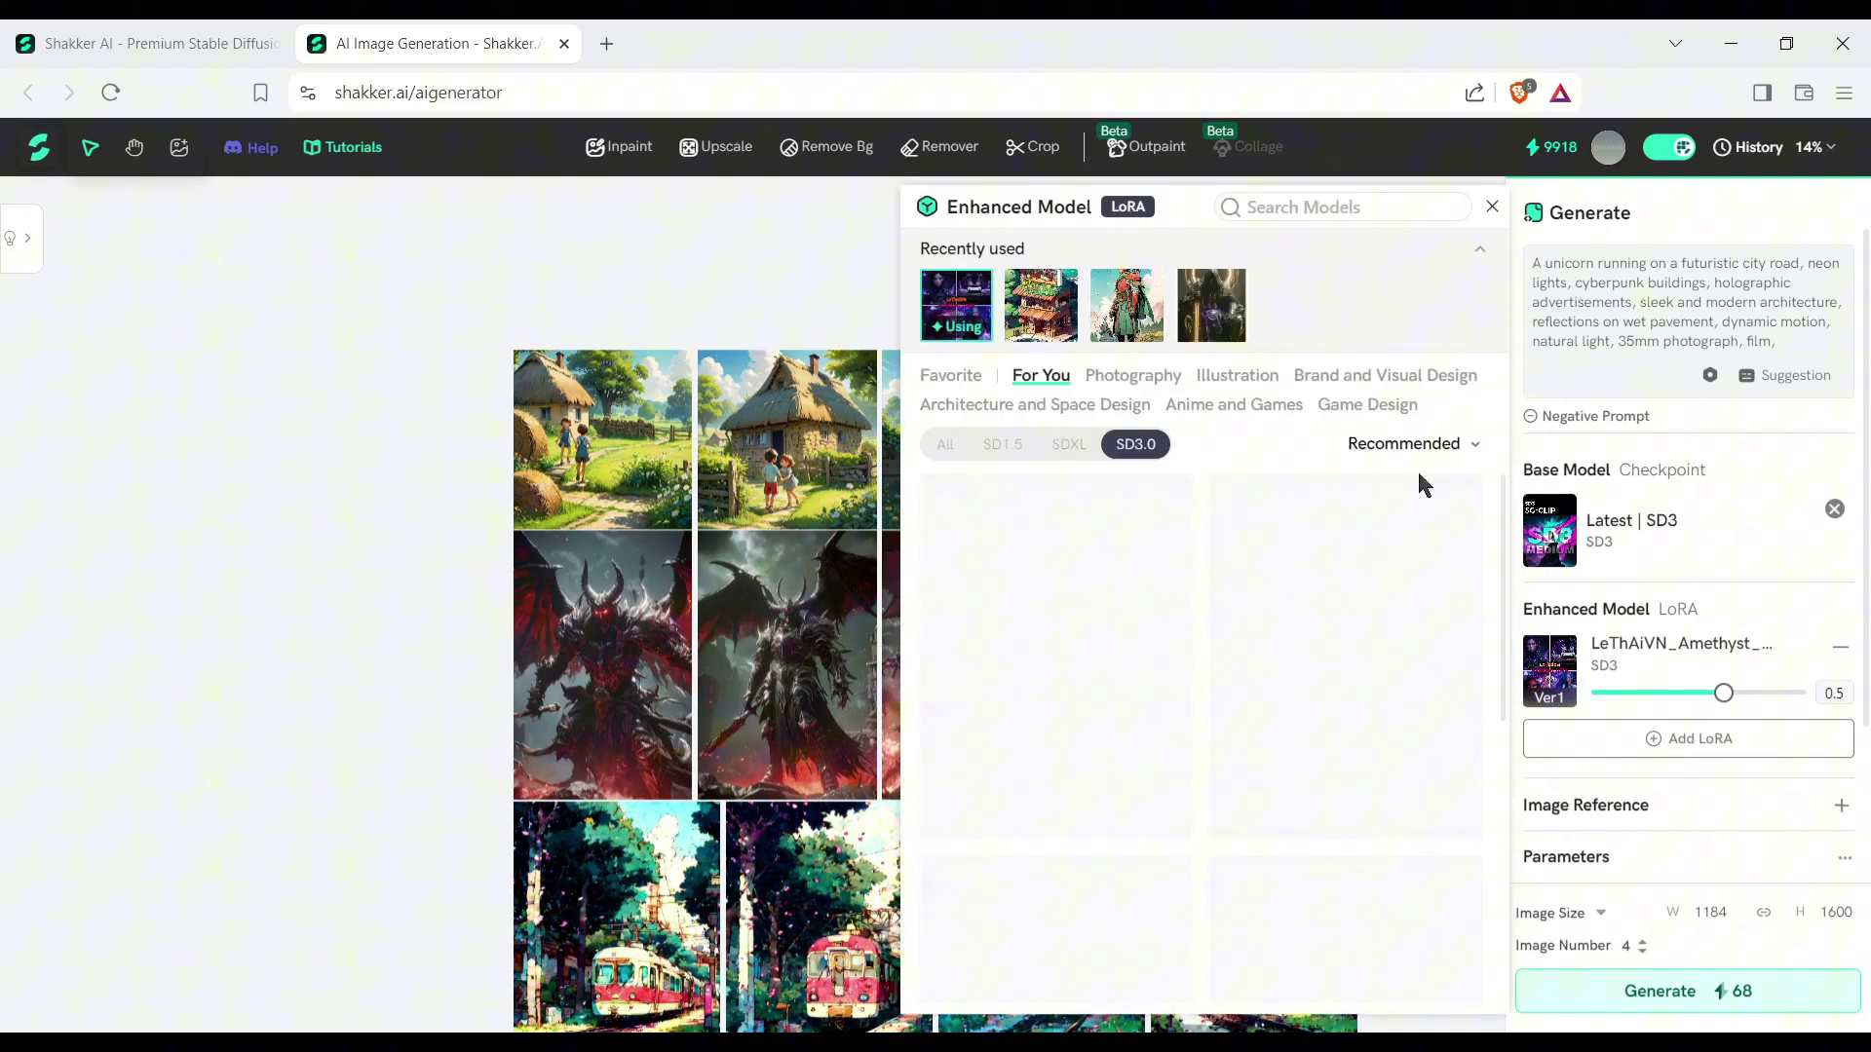
left_click(1492, 205)
scroll(1712, 760, "down", 2)
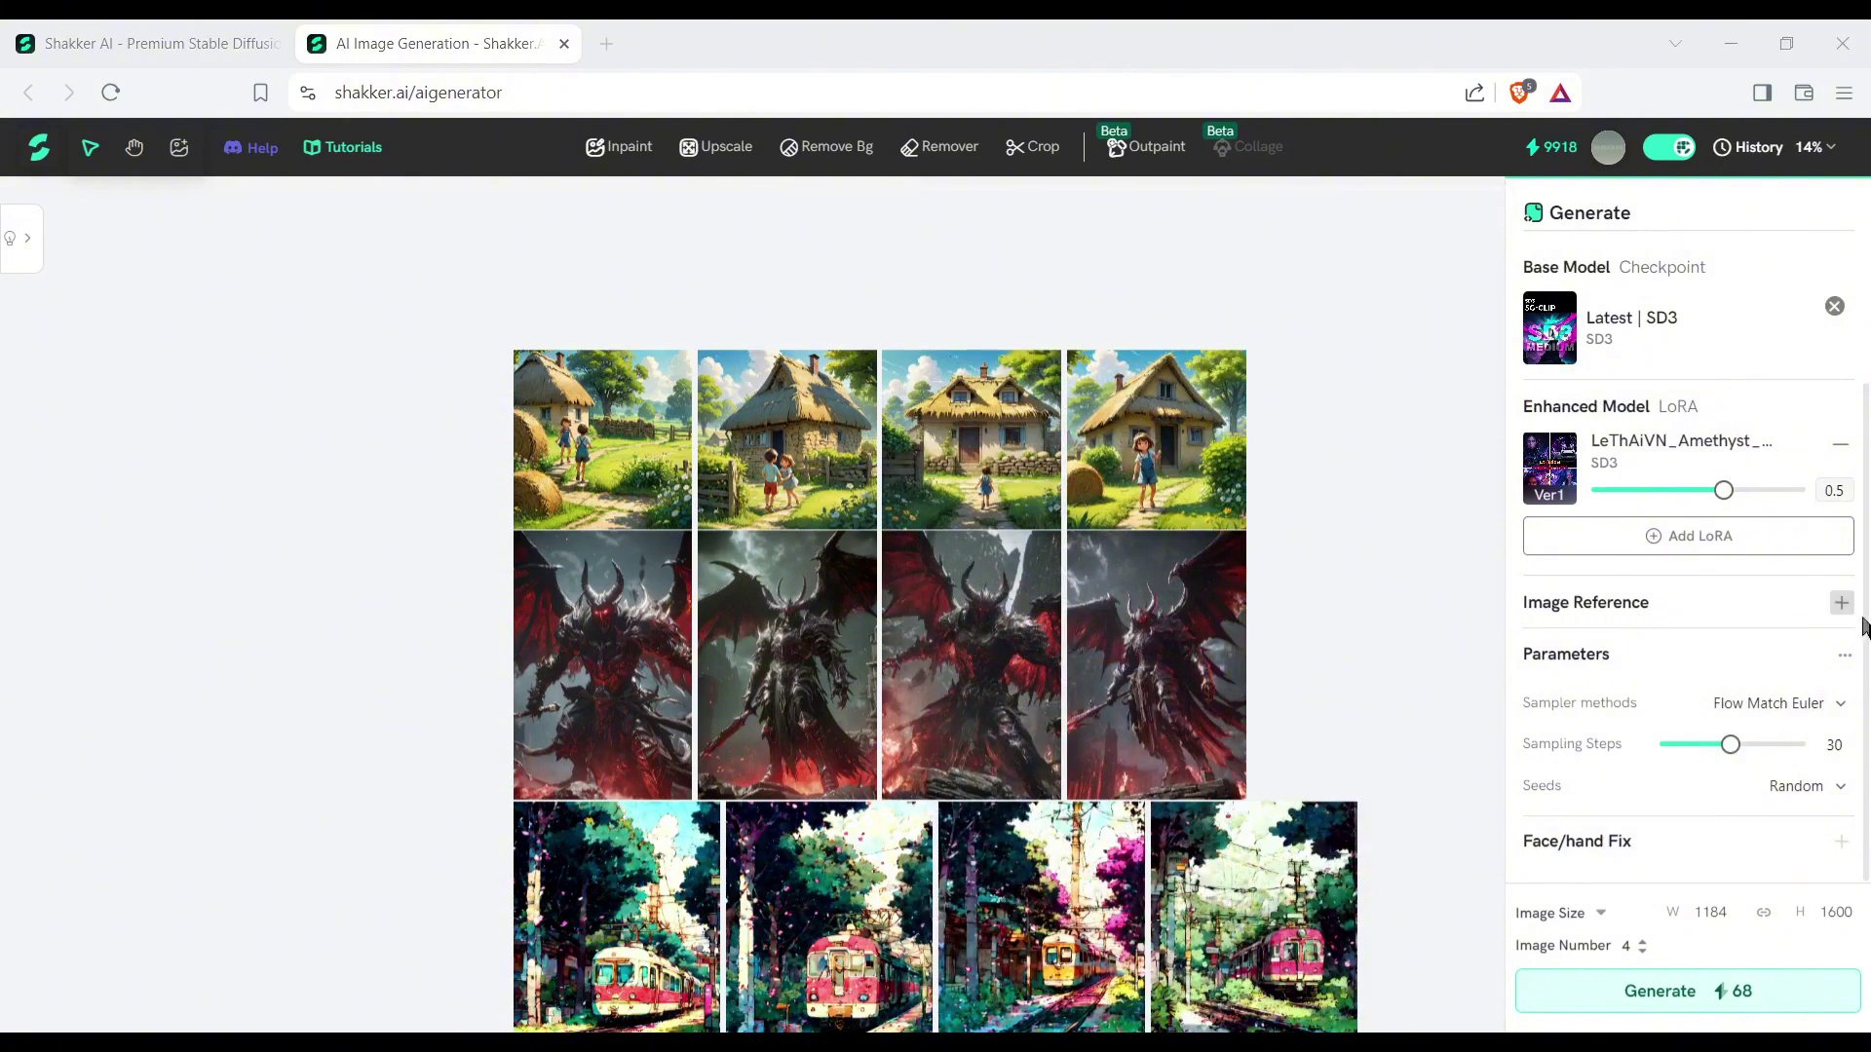
left_click(1842, 606)
key("Escape")
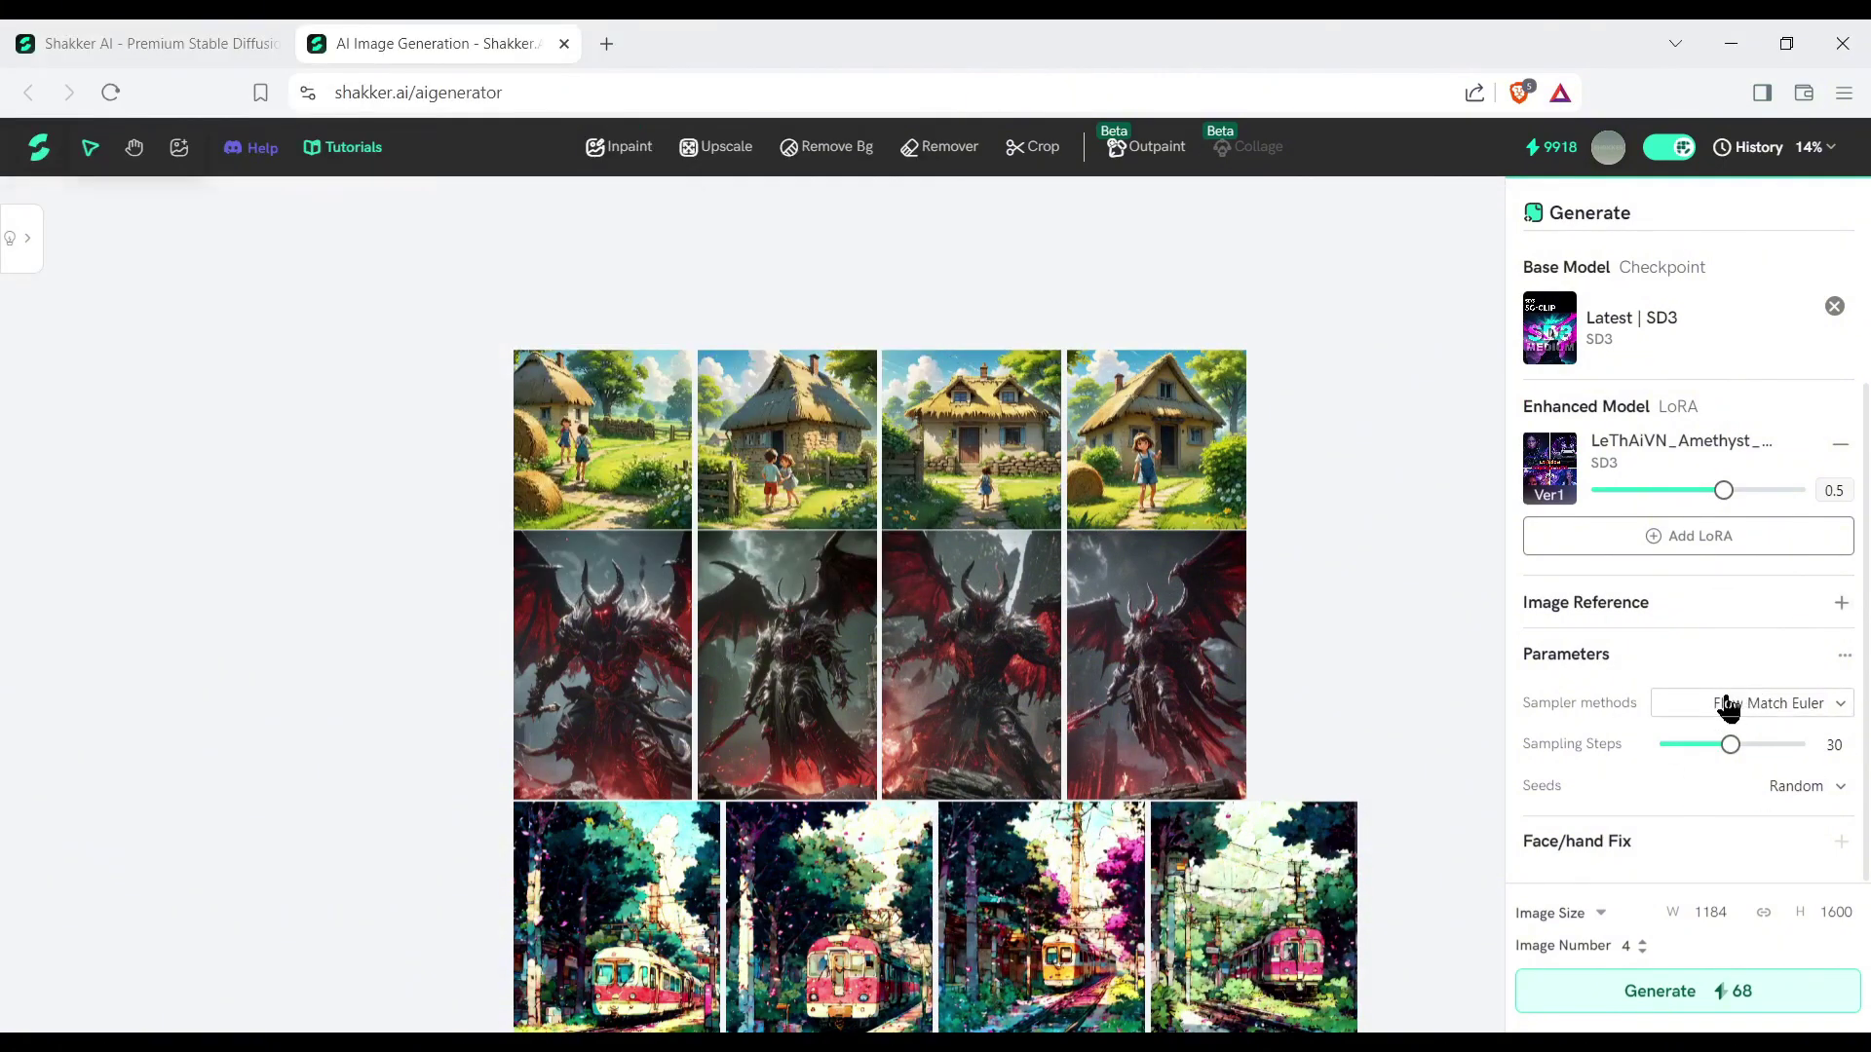
left_click(1827, 711)
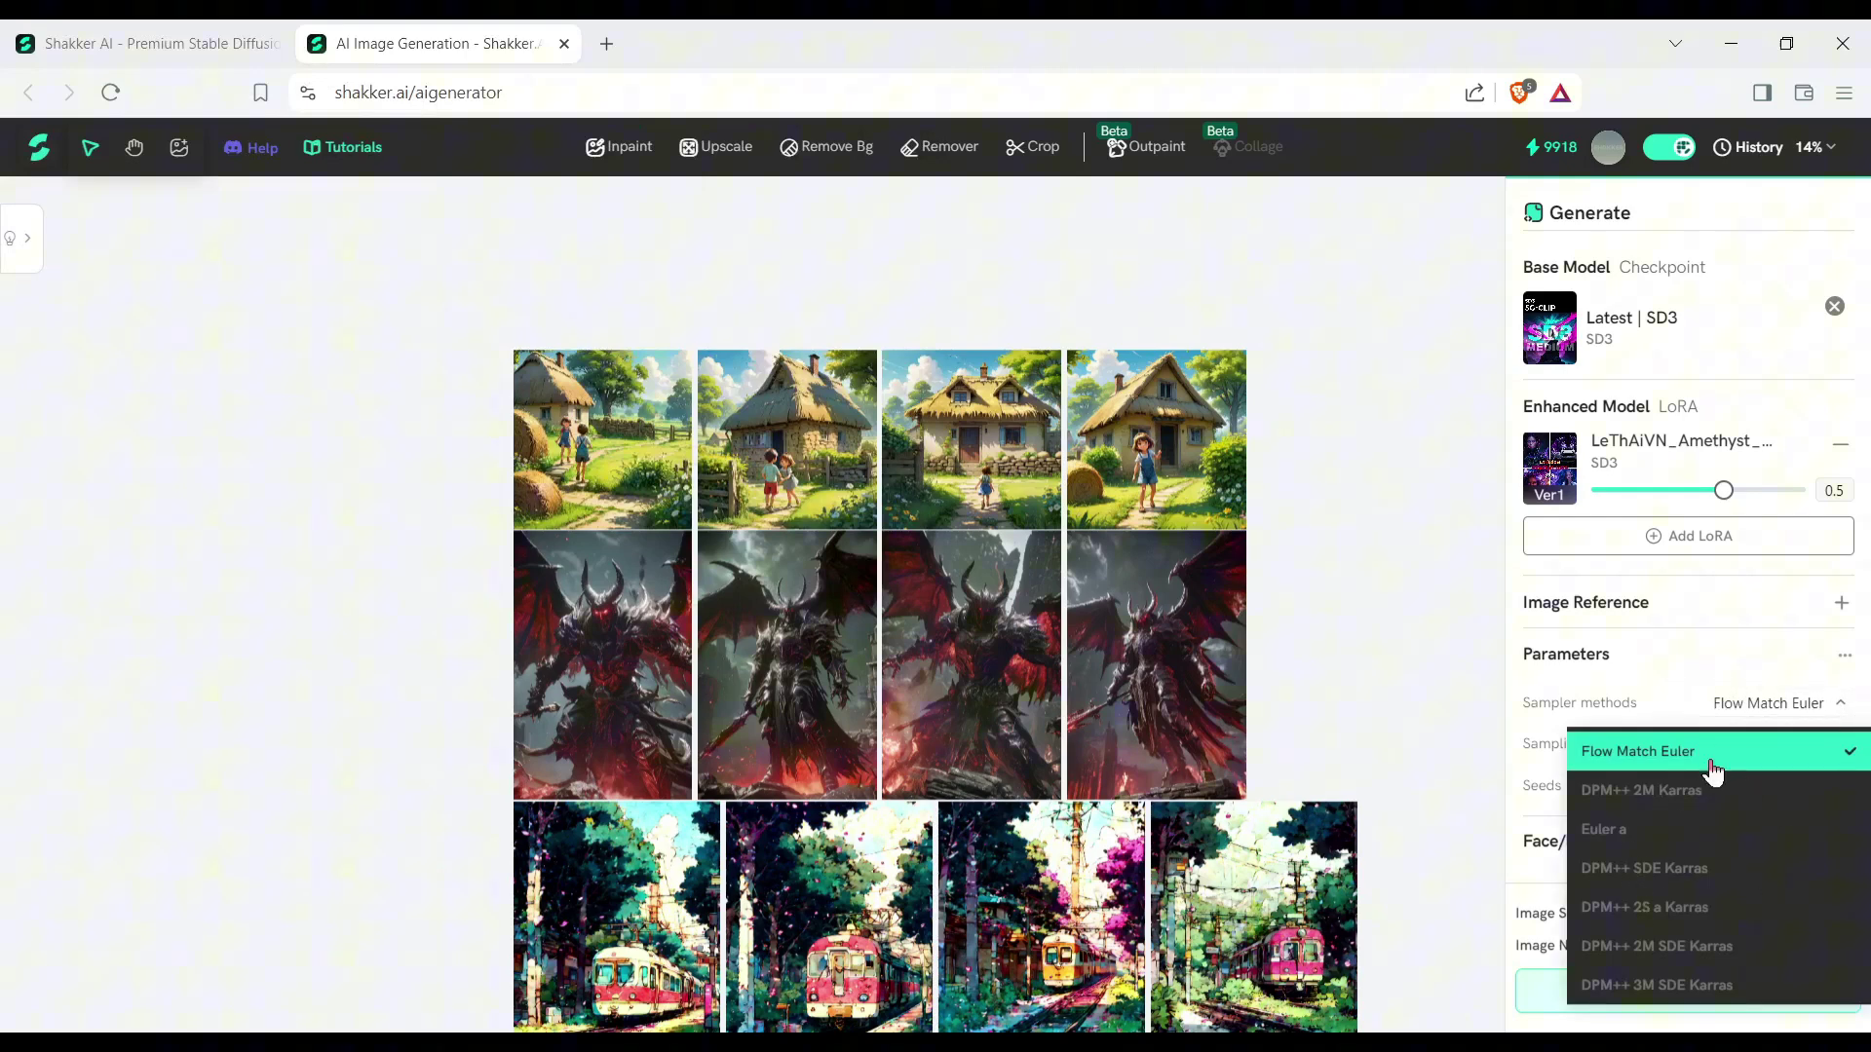
left_click(1701, 765)
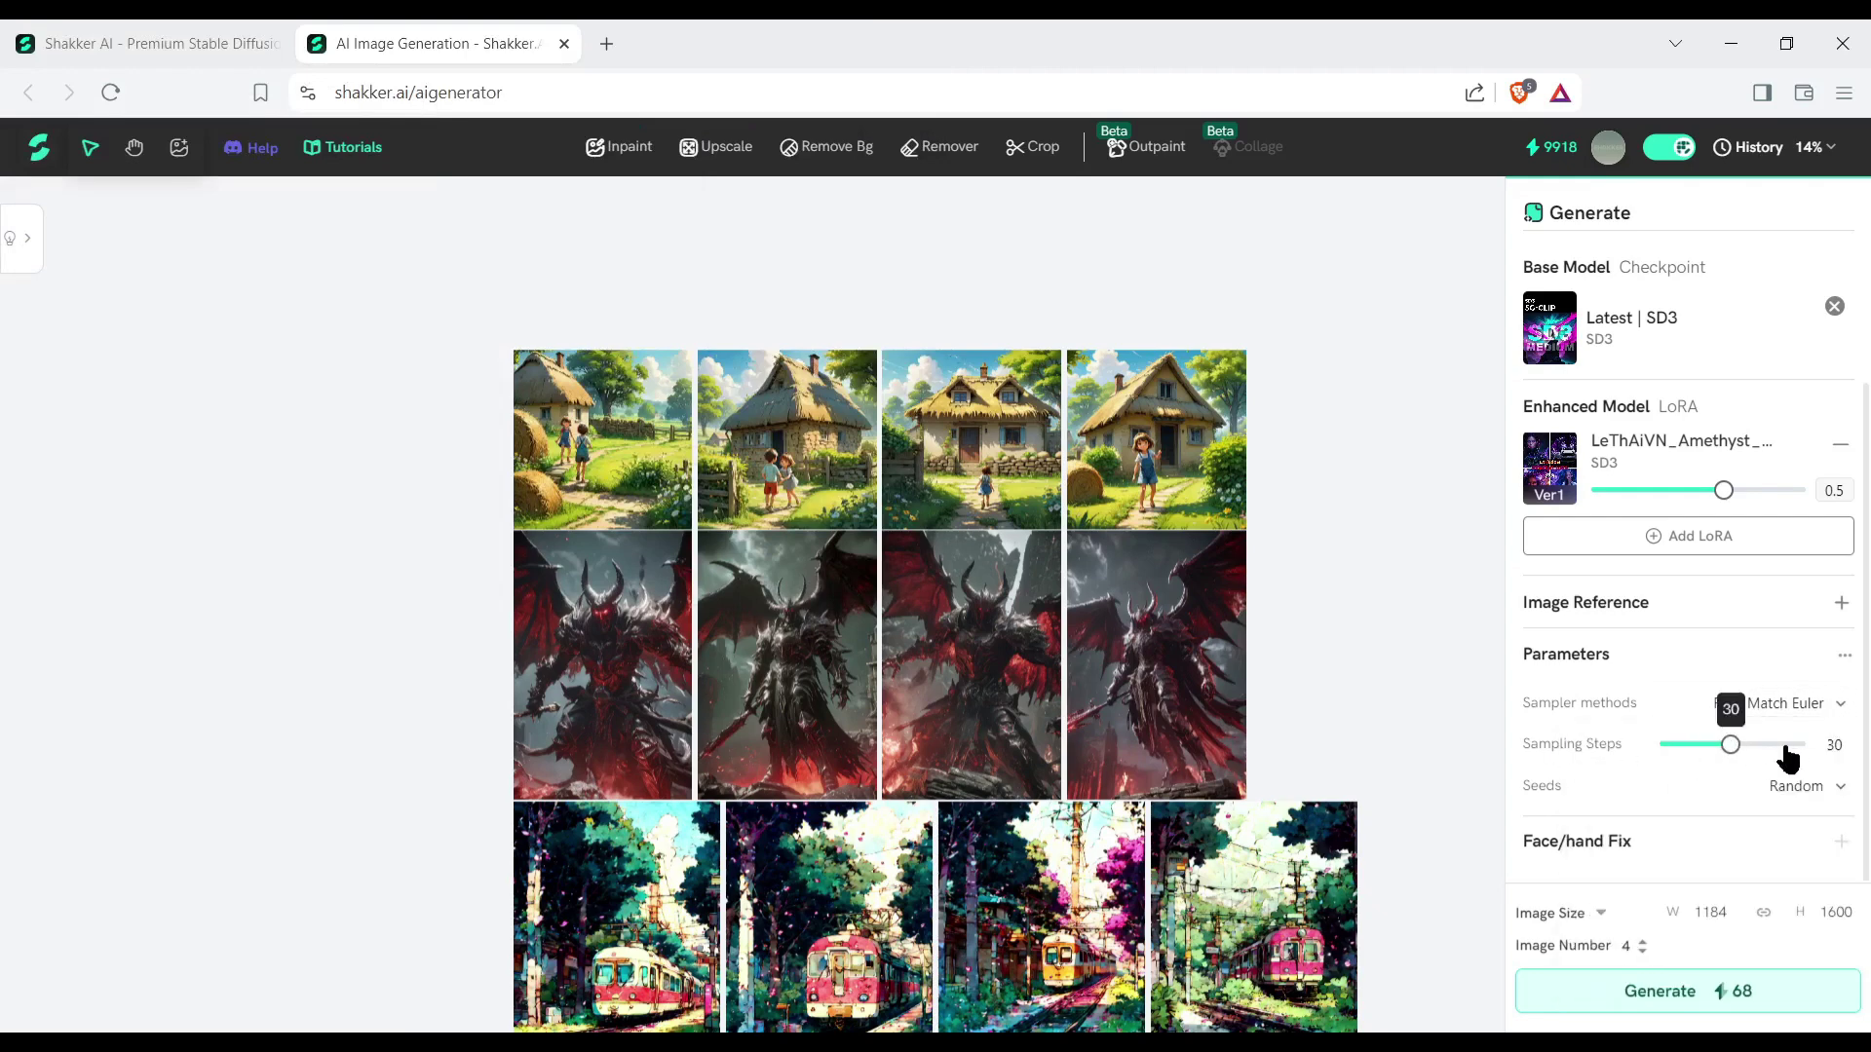
mouse_move(1732, 747)
left_mouse_down()
mouse_move(1701, 757)
mouse_move(1735, 759)
left_mouse_up()
left_click(1838, 788)
left_click(1791, 877)
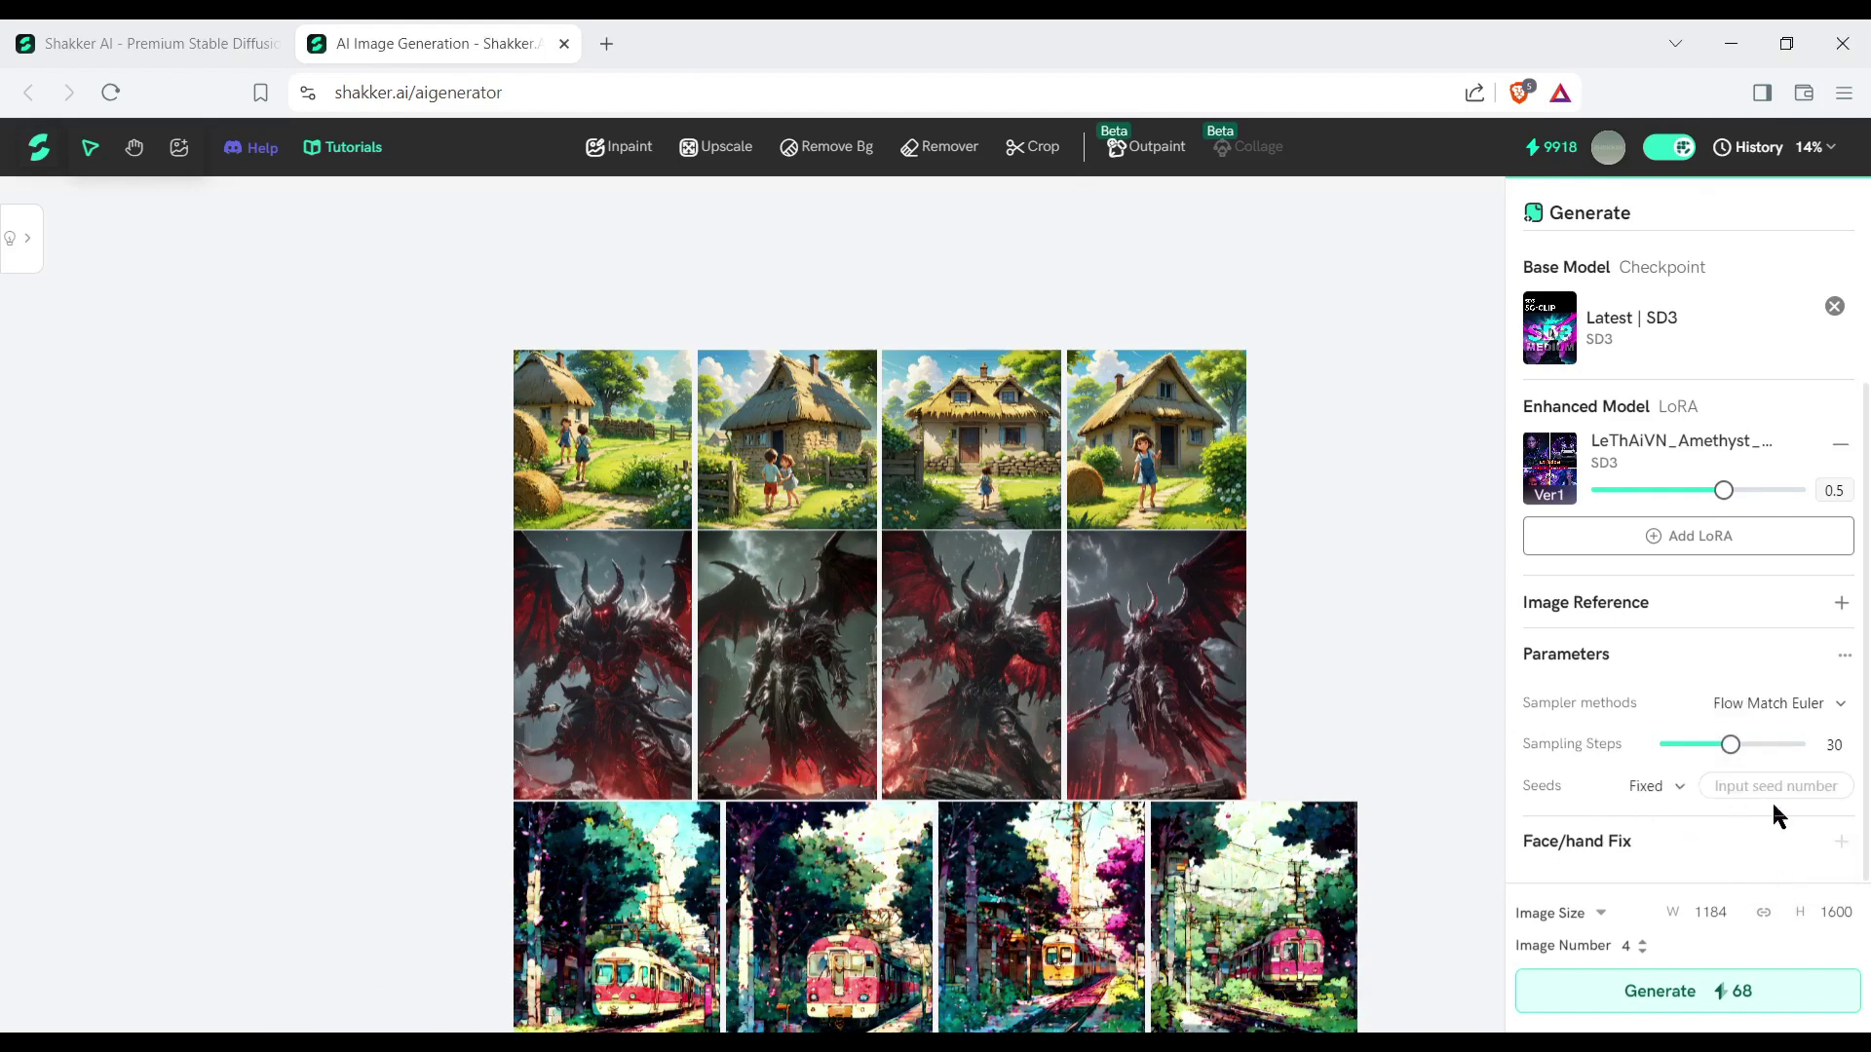
left_click(1647, 785)
left_click(1688, 833)
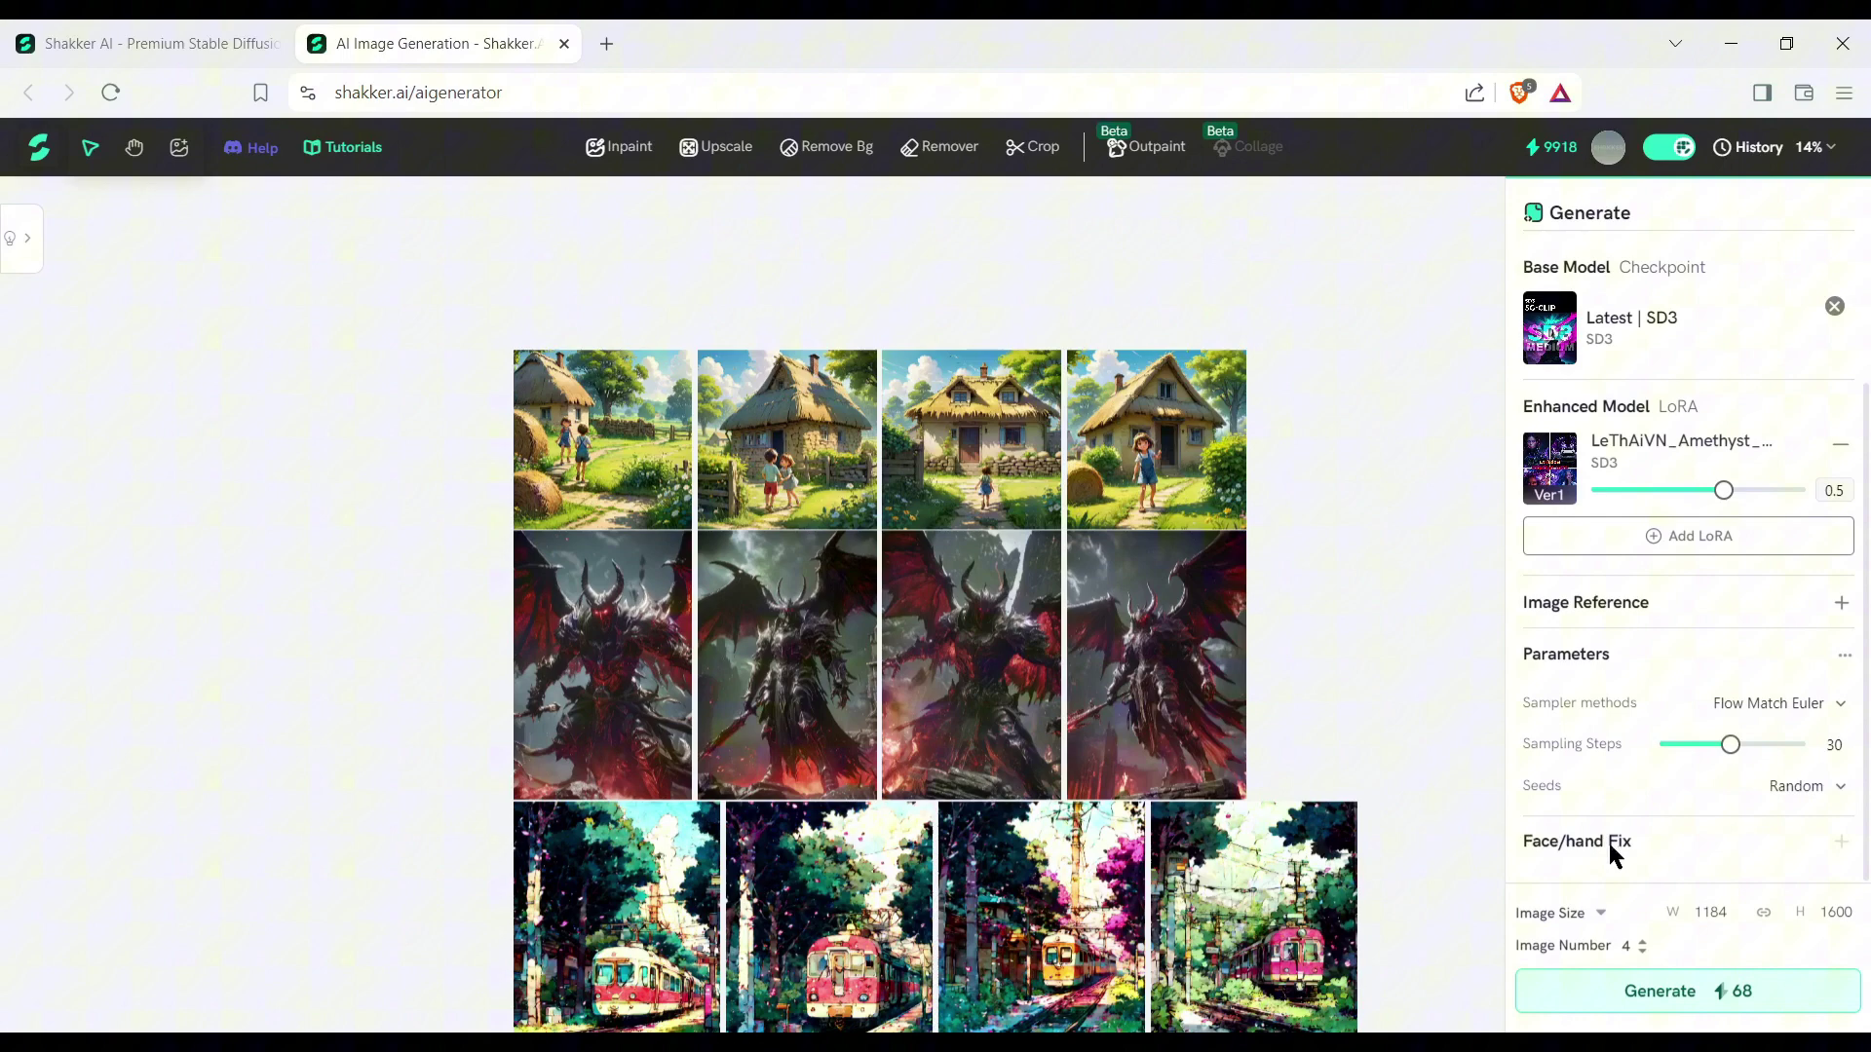
Step: Choose the 1024 x 1024 image size preset, bringing the cost to 52 credits
left_click(1563, 916)
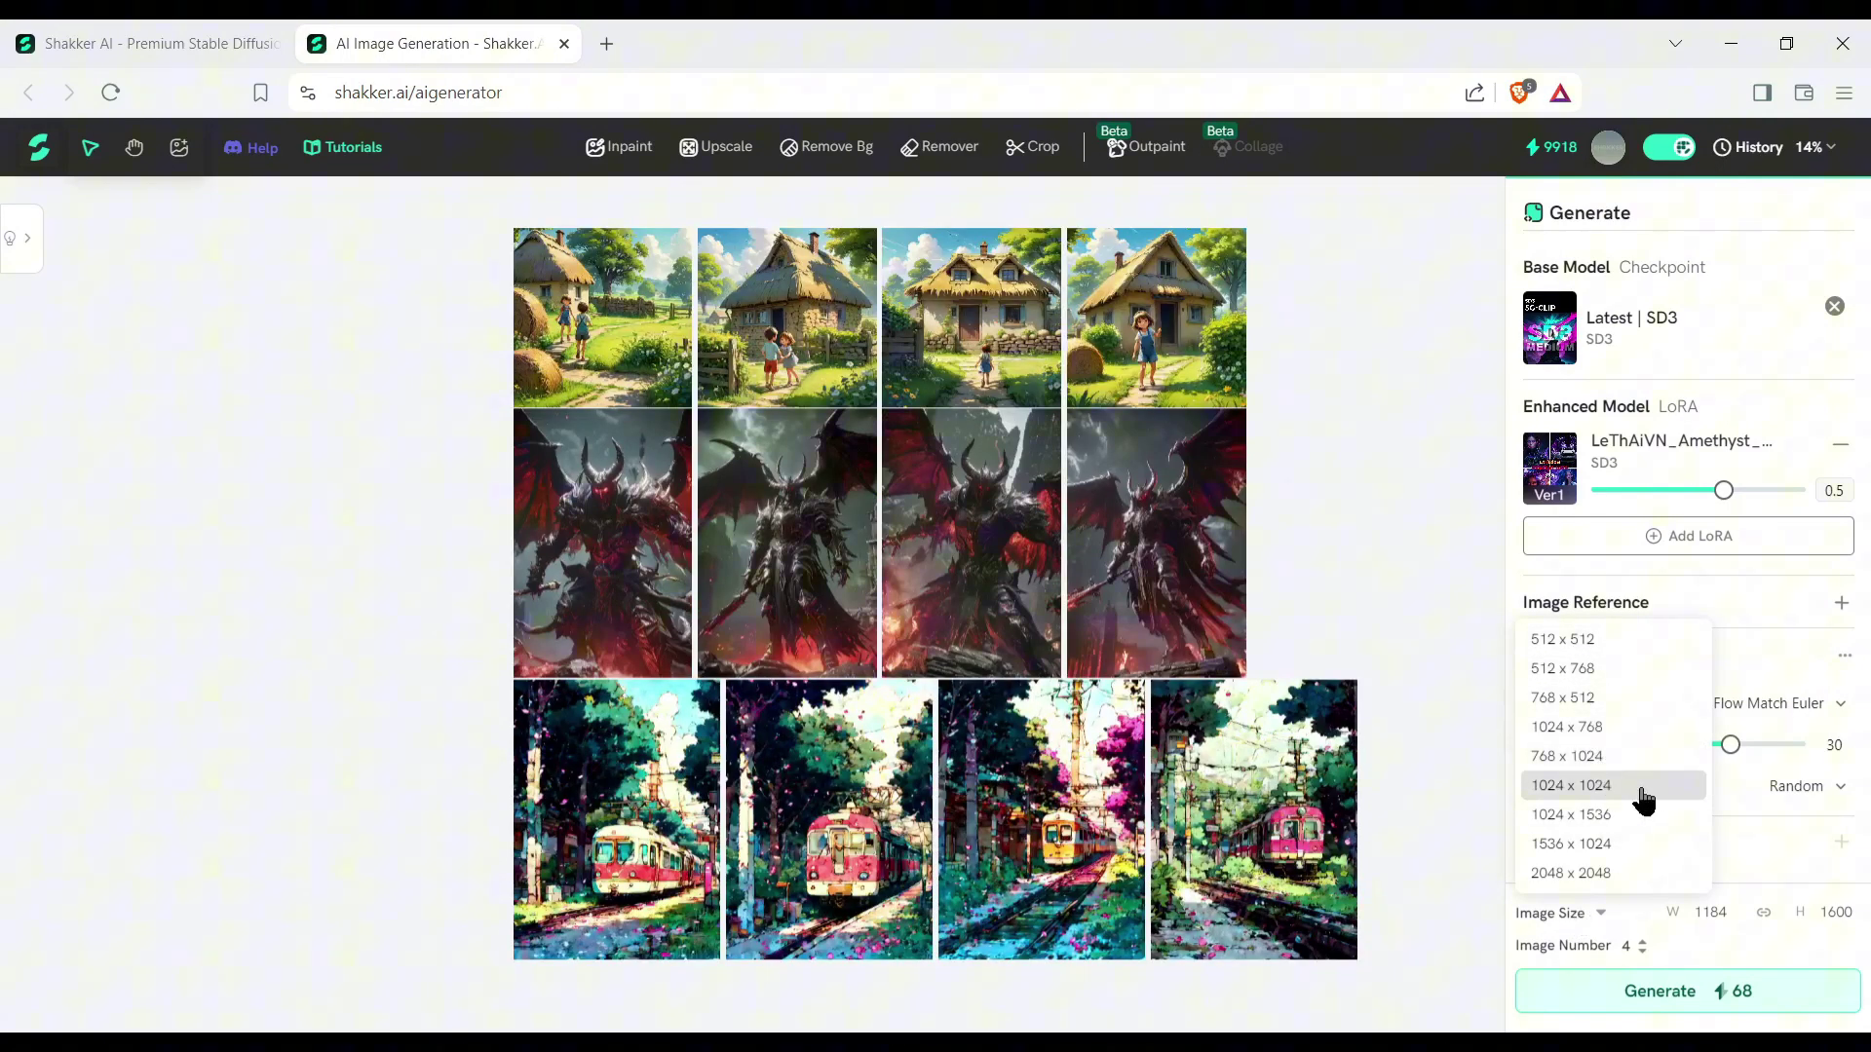
left_click(1644, 789)
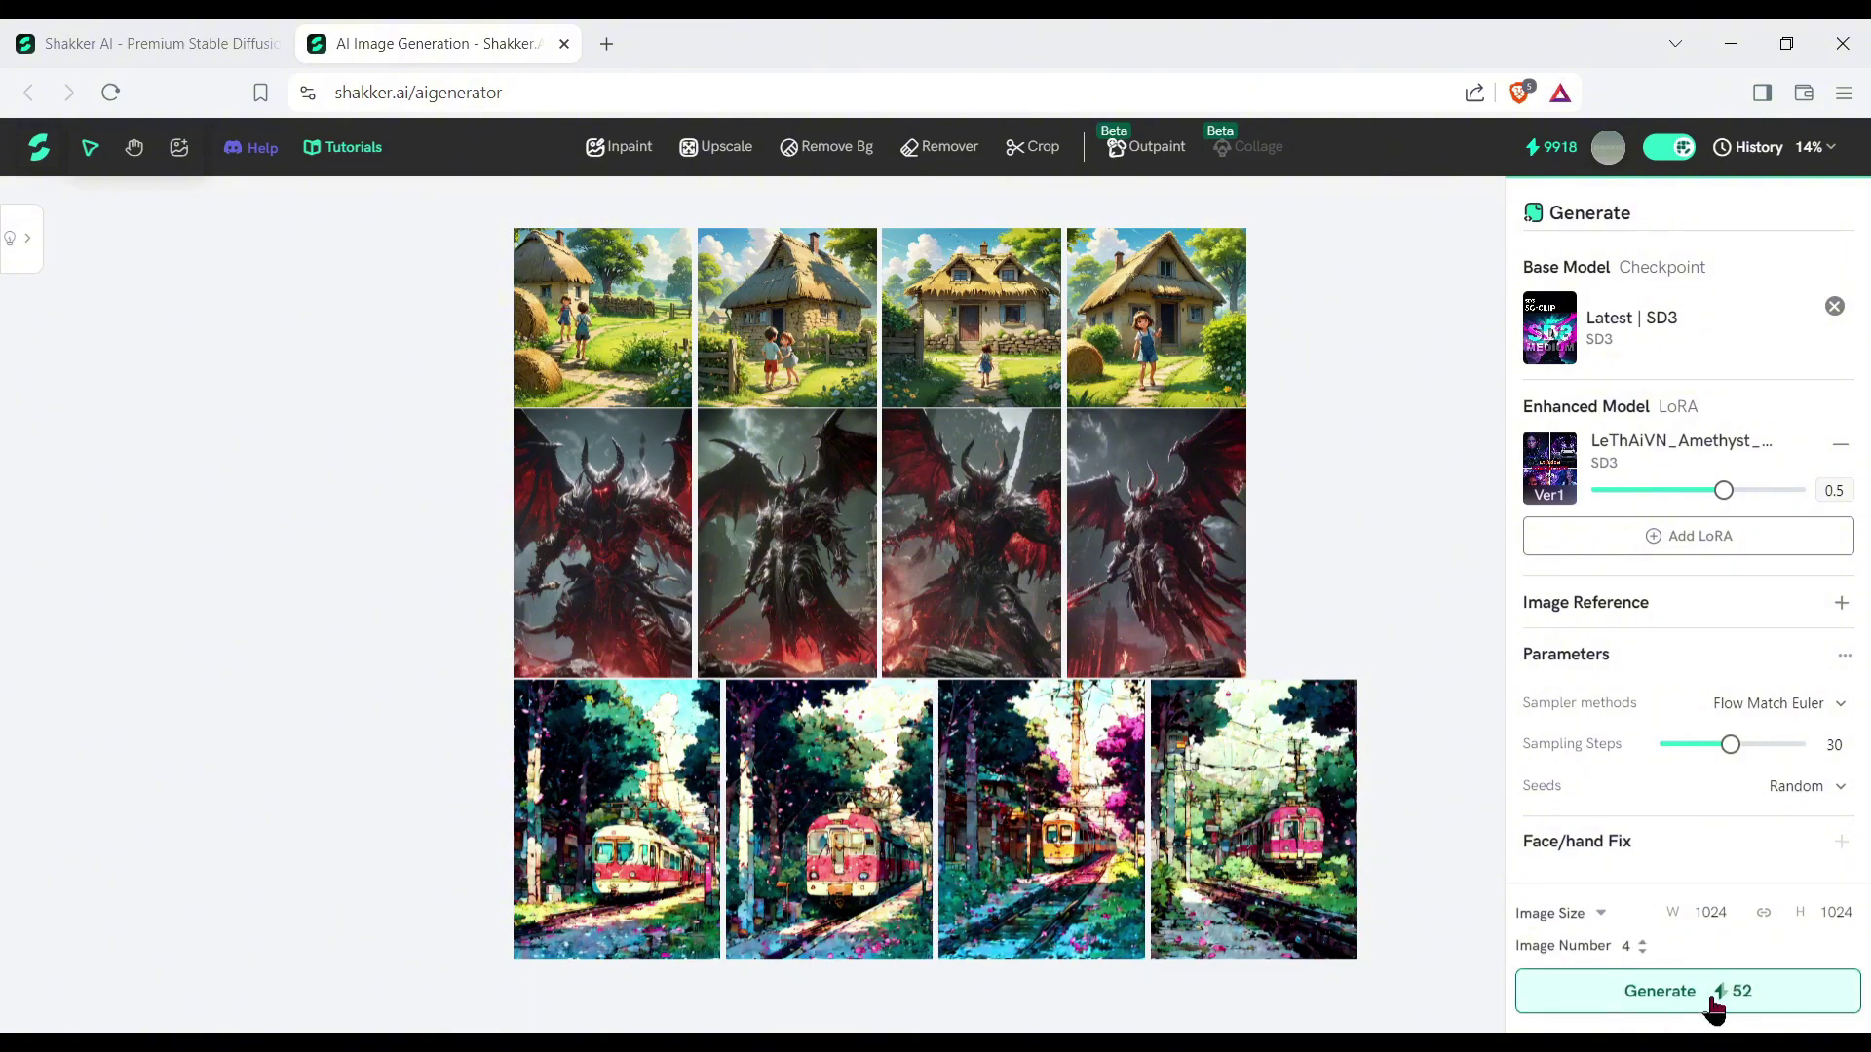
Step: Generate four unicorn images on a rain-wet neon street and pan across them to inspect
left_click(1727, 1003)
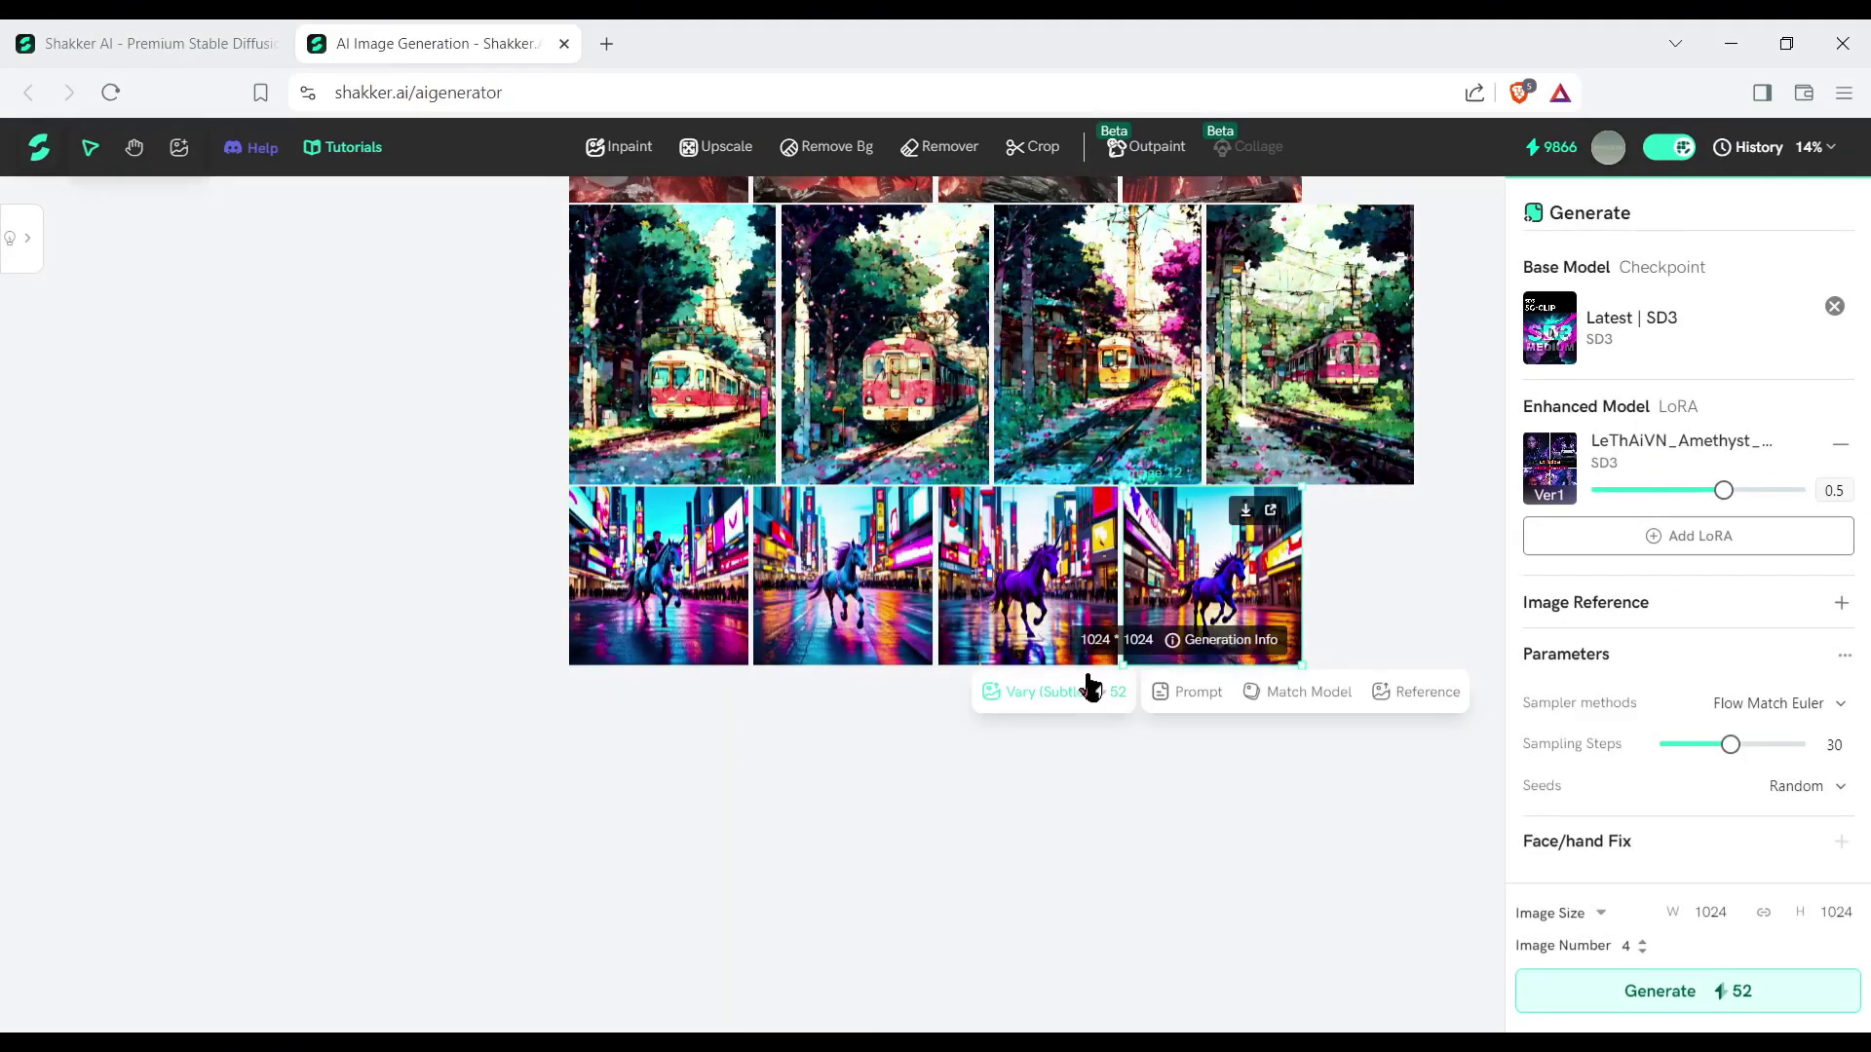
scroll(1023, 758, "up", 3)
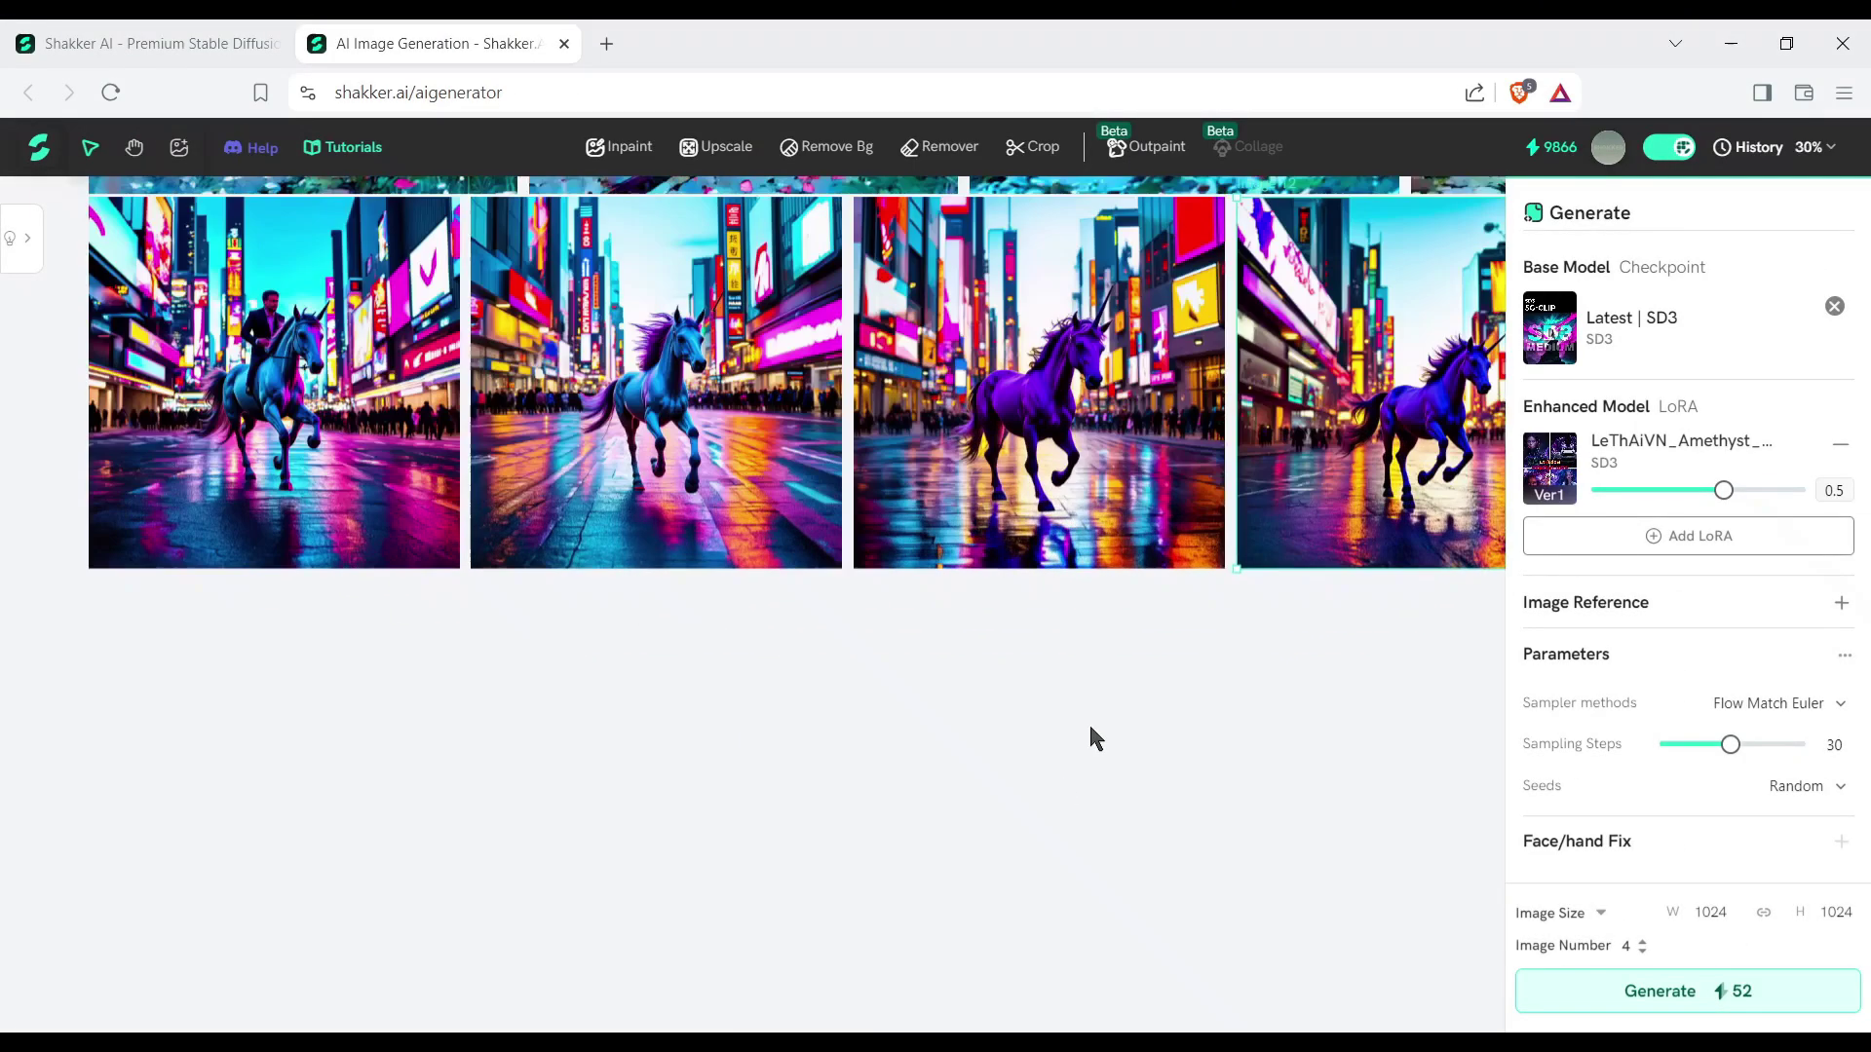
scroll(666, 738, "up", 3)
left_click_drag(645, 585, 532, 880)
left_click_drag(1102, 604, 764, 672)
scroll(764, 672, "down", 4)
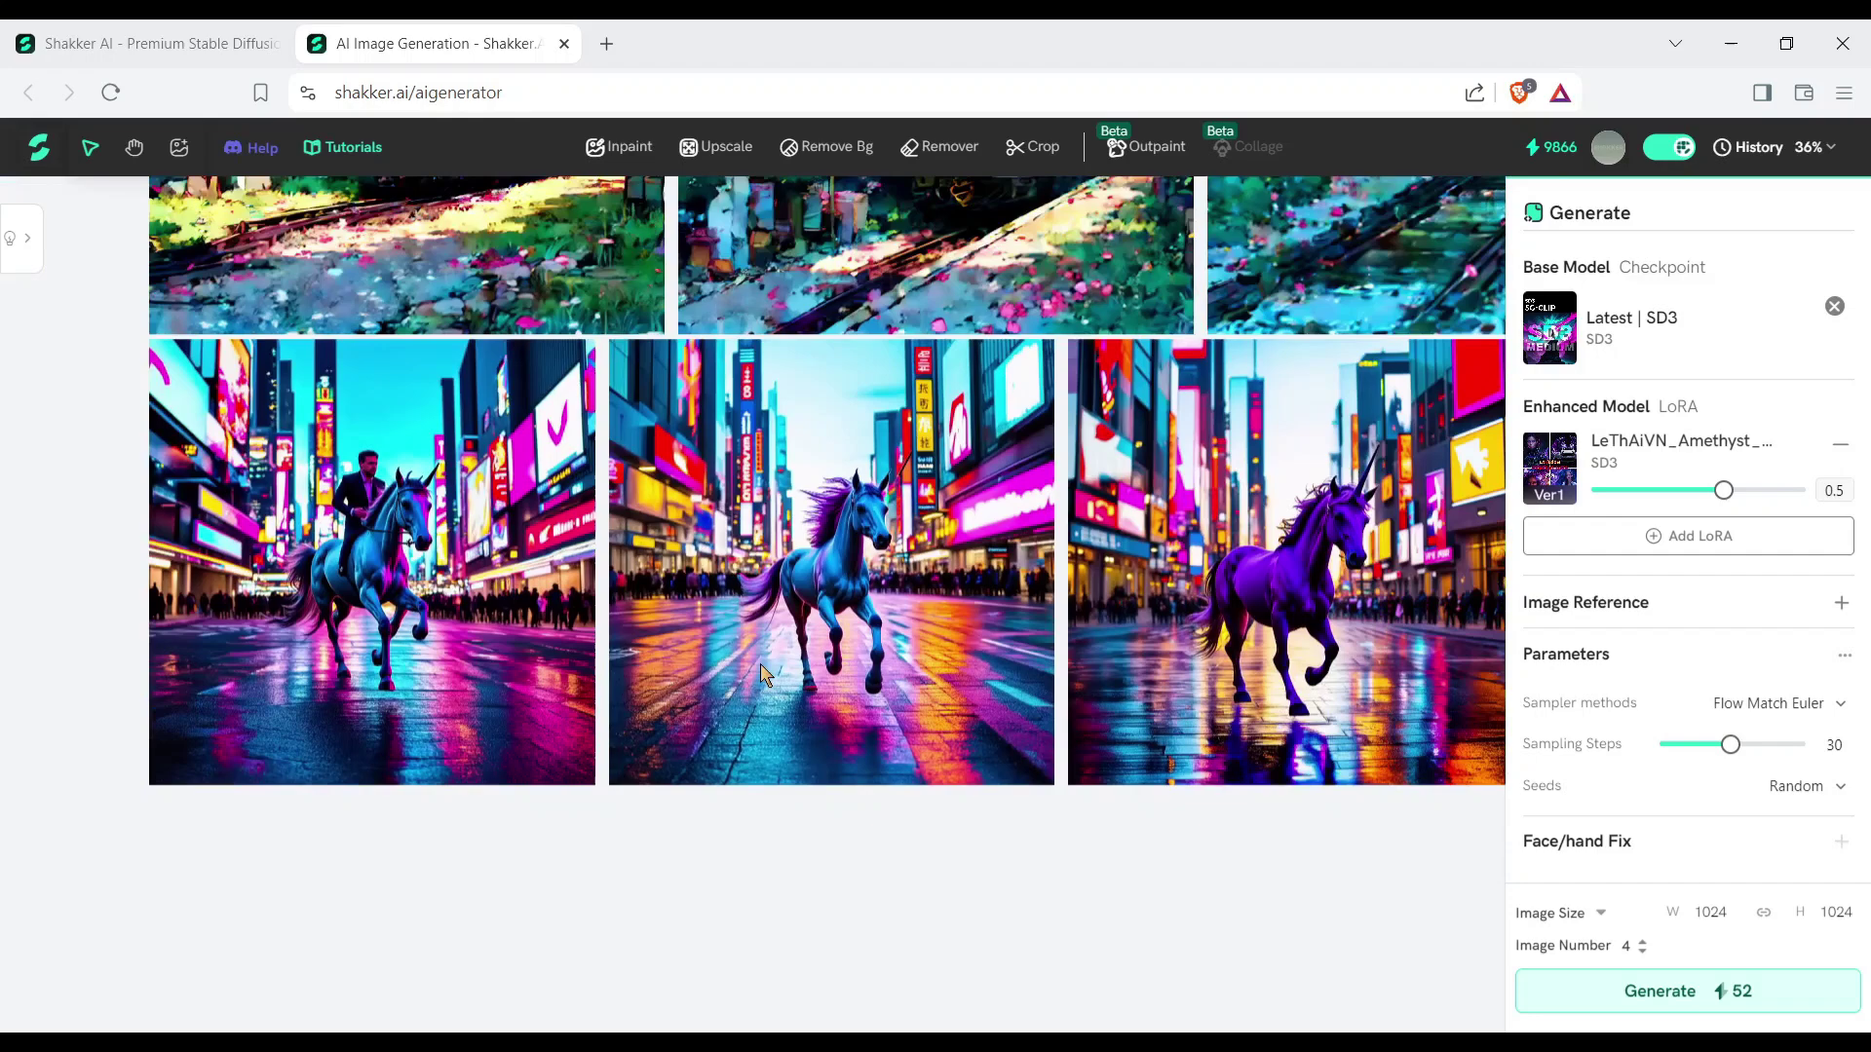
left_click_drag(877, 818, 675, 816)
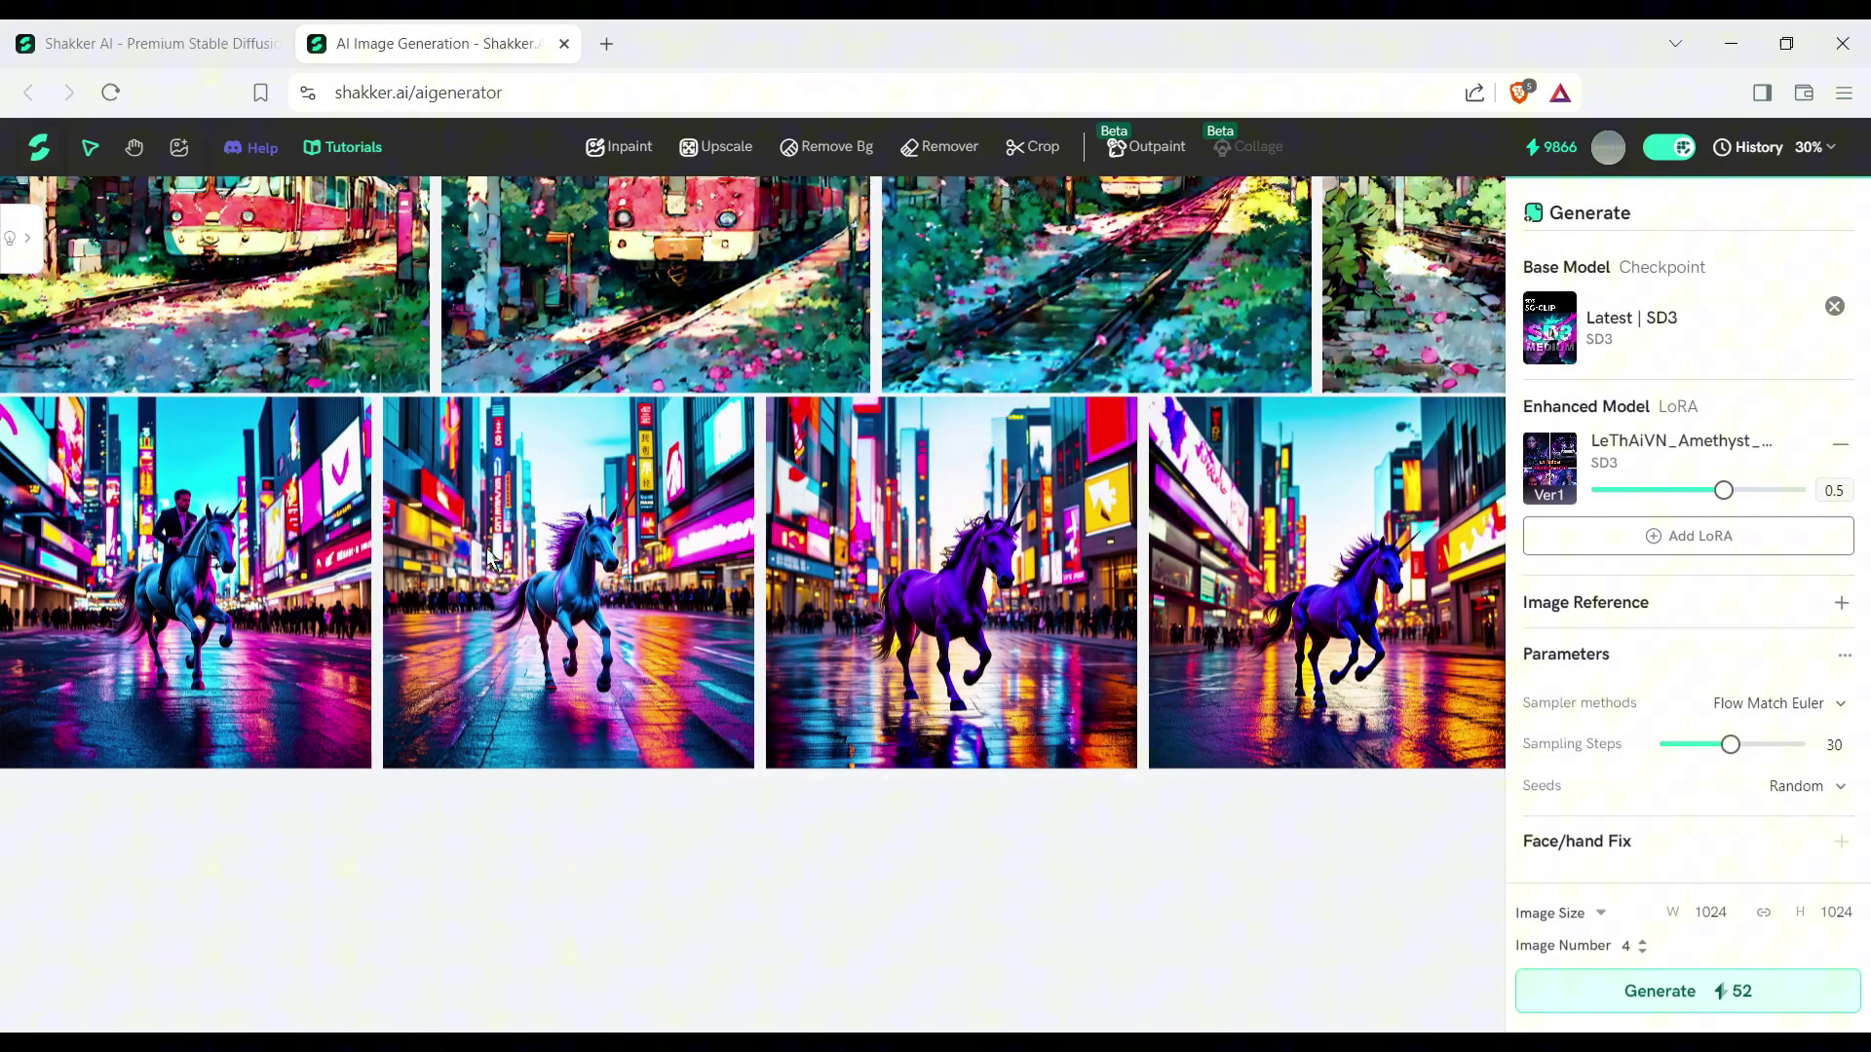
Step: Create four subtle variations of the blue unicorn image
left_click(539, 589)
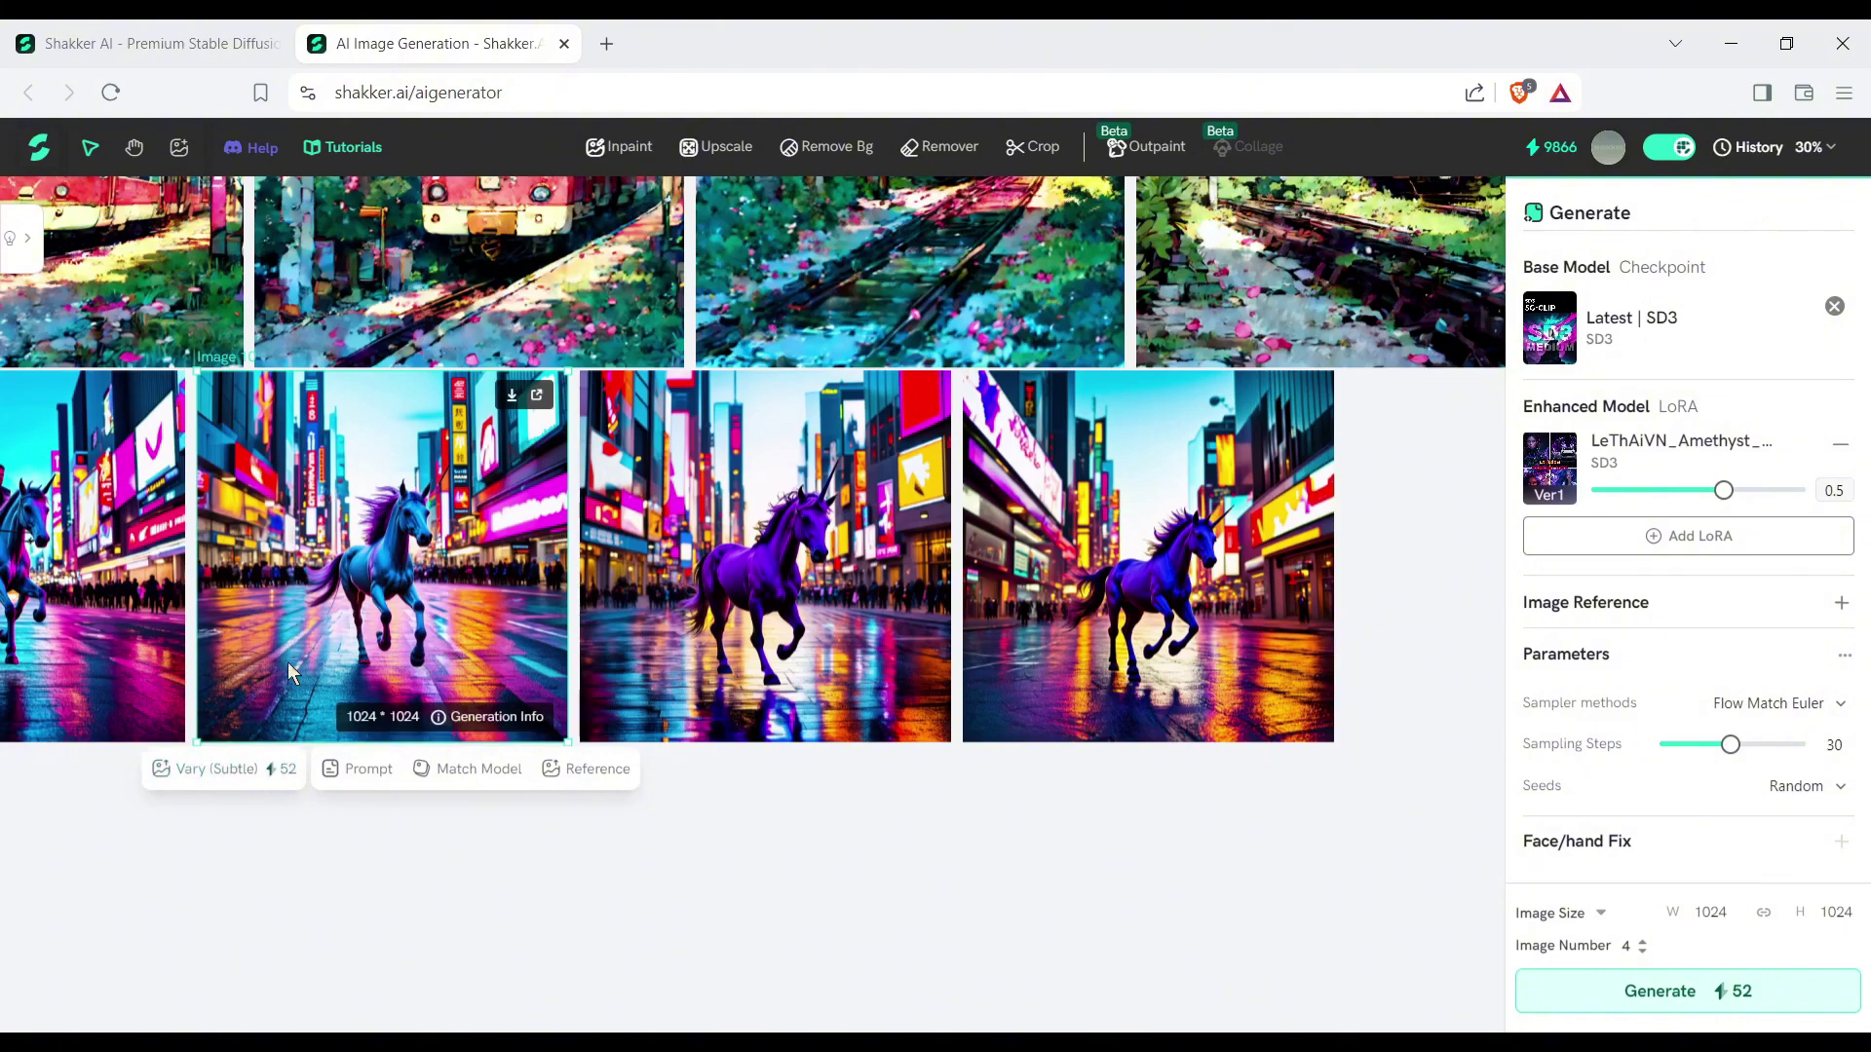
left_click(252, 774)
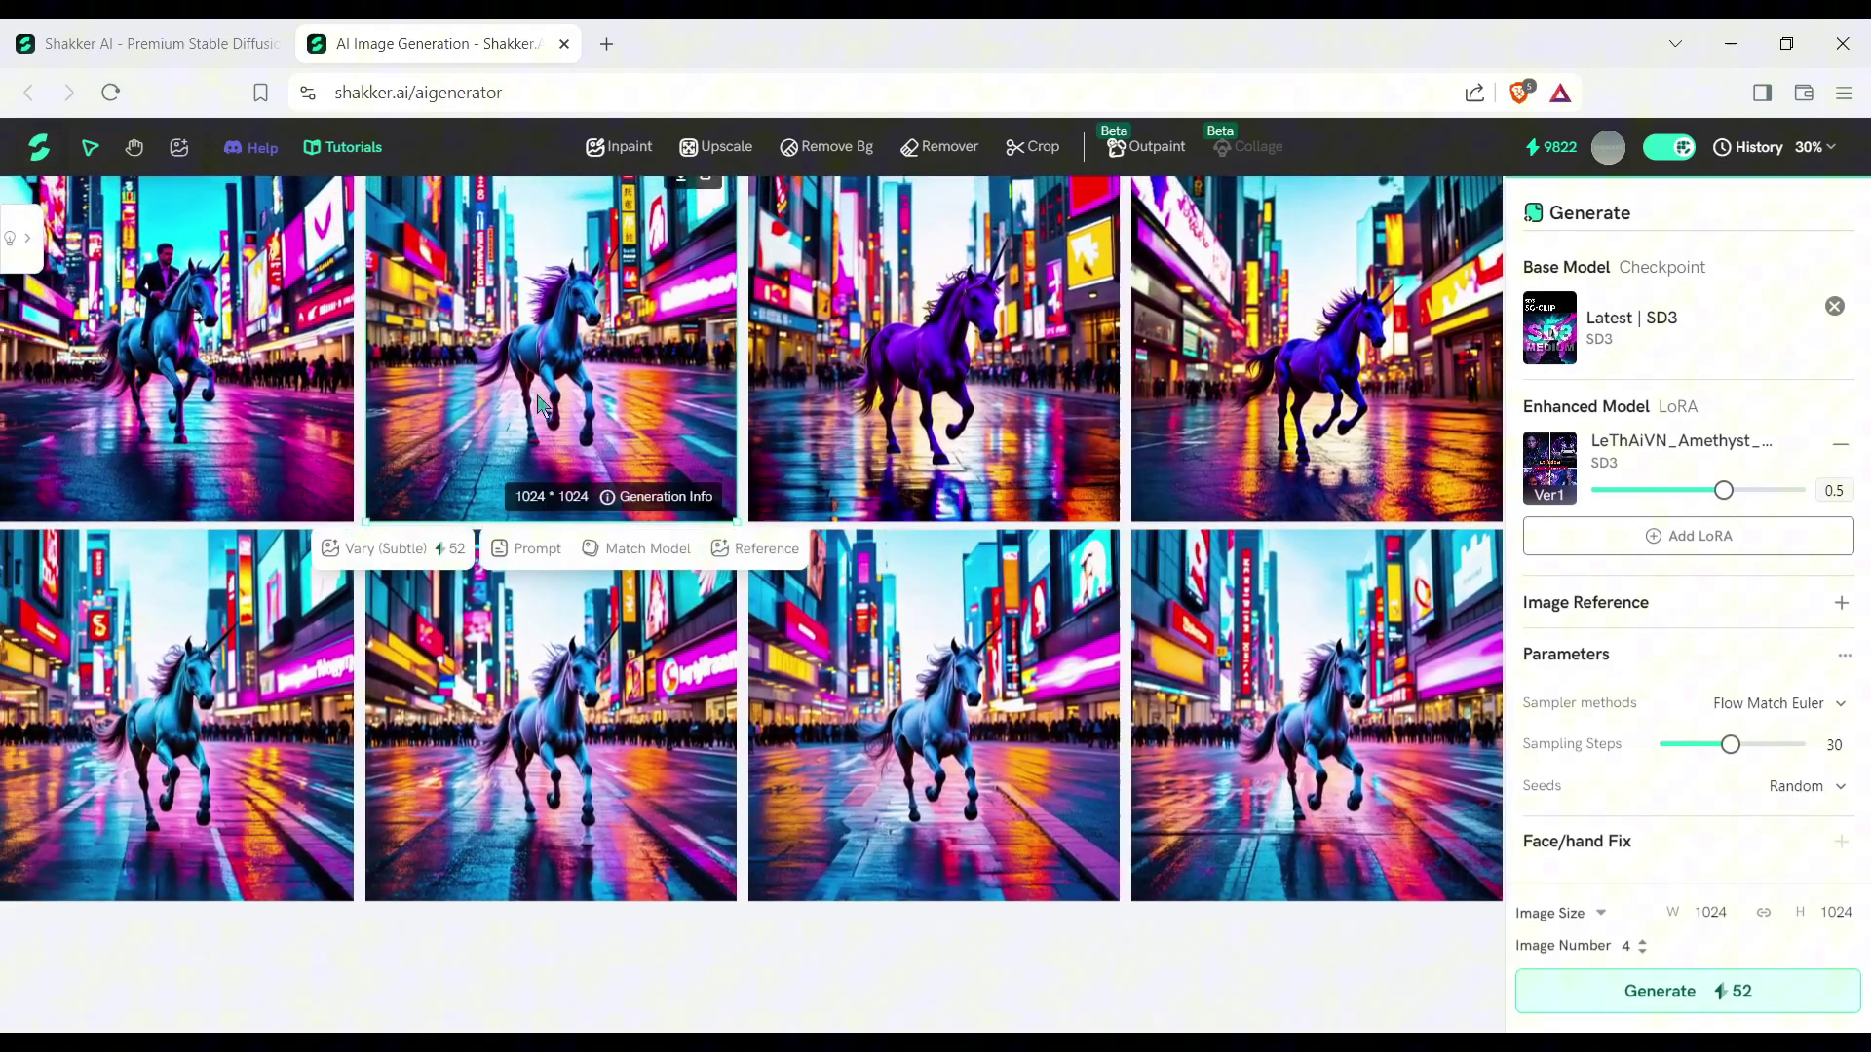
scroll(794, 946, "down", 3)
Step: Copy the train image's prompt and models into the settings and add it as a 0.5 image reference
left_click(429, 498)
left_click(450, 513)
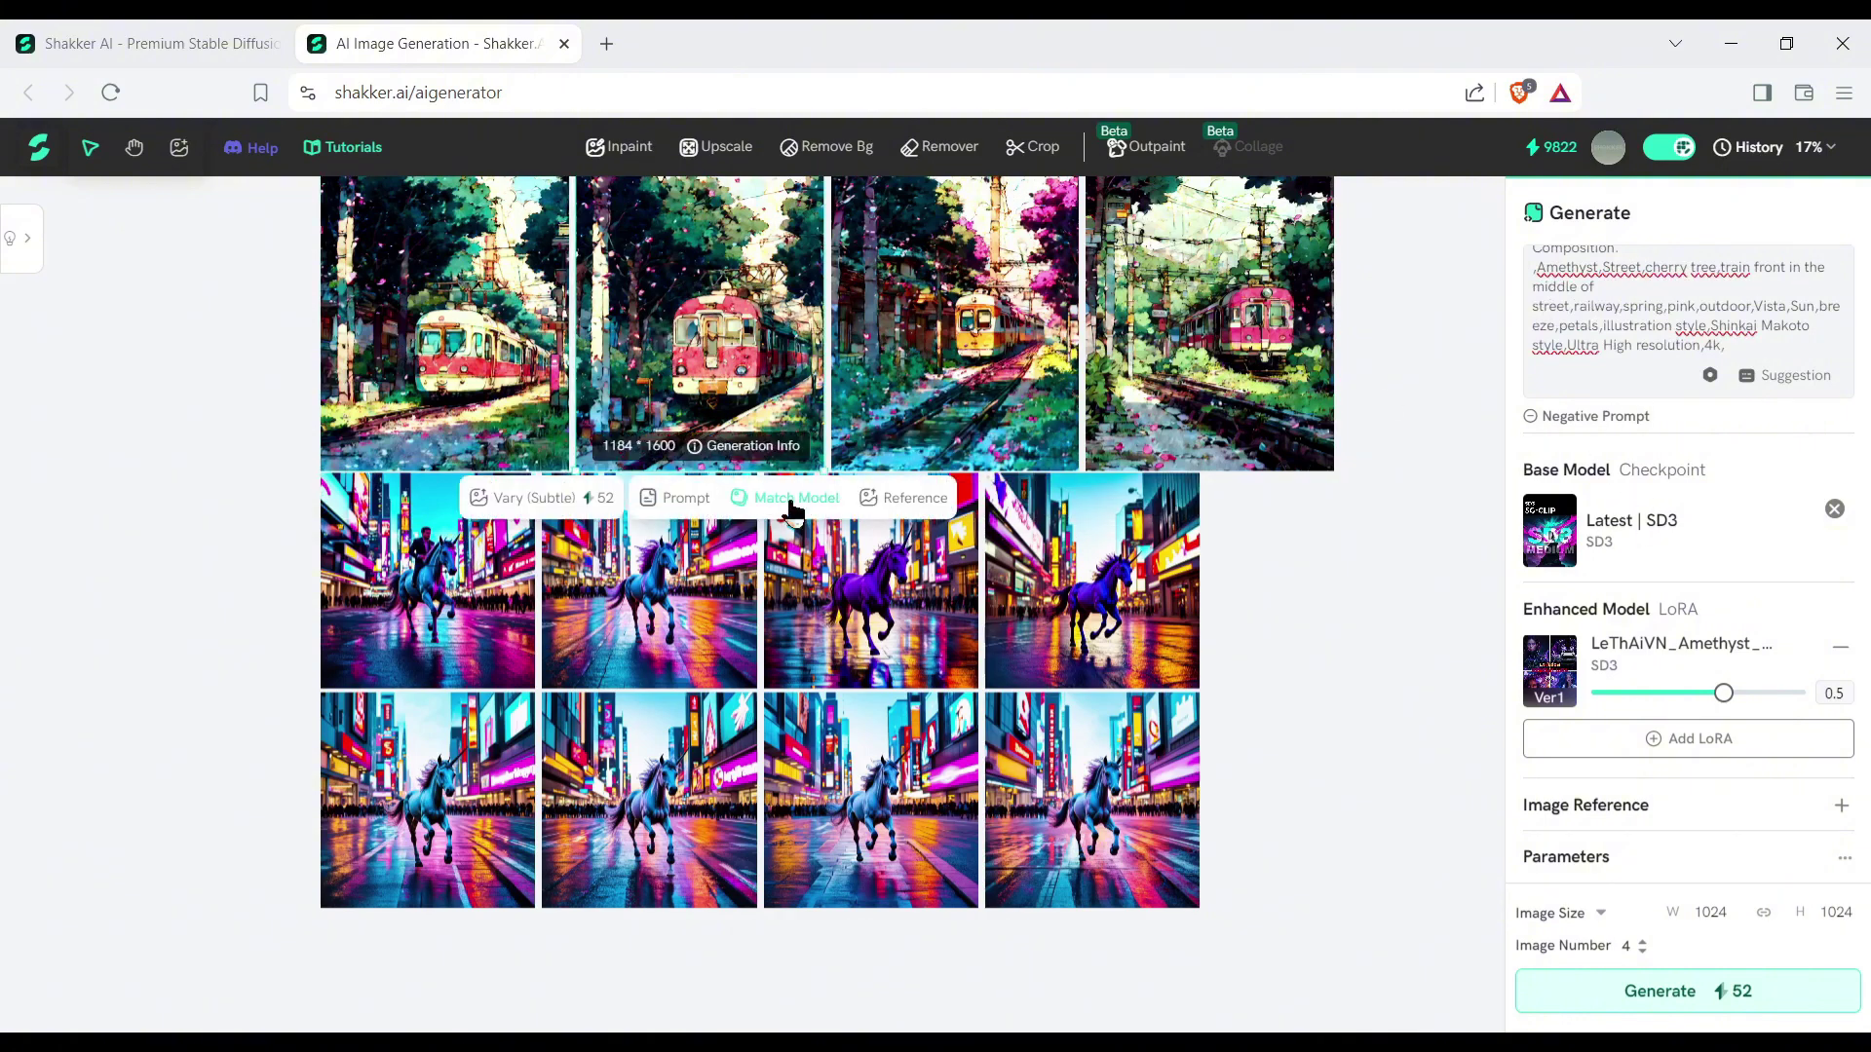
left_click(789, 507)
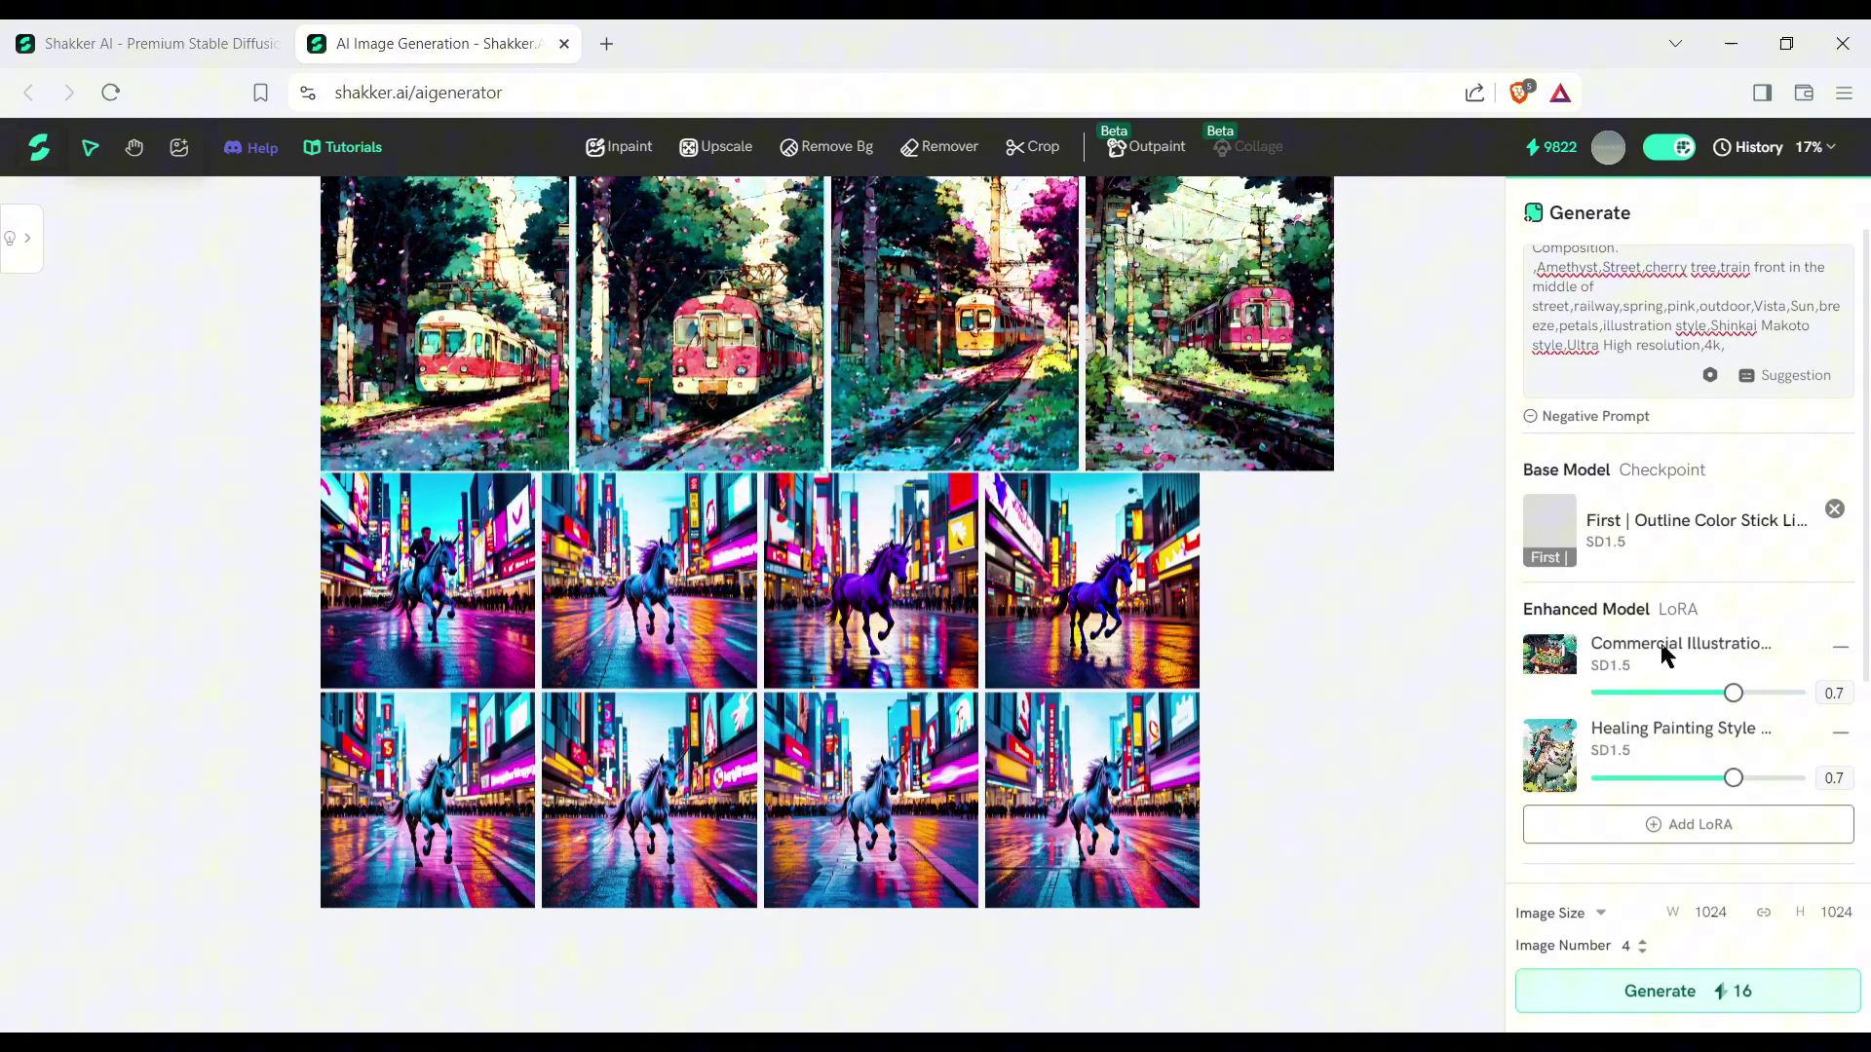
scroll(1670, 629, "down", 3)
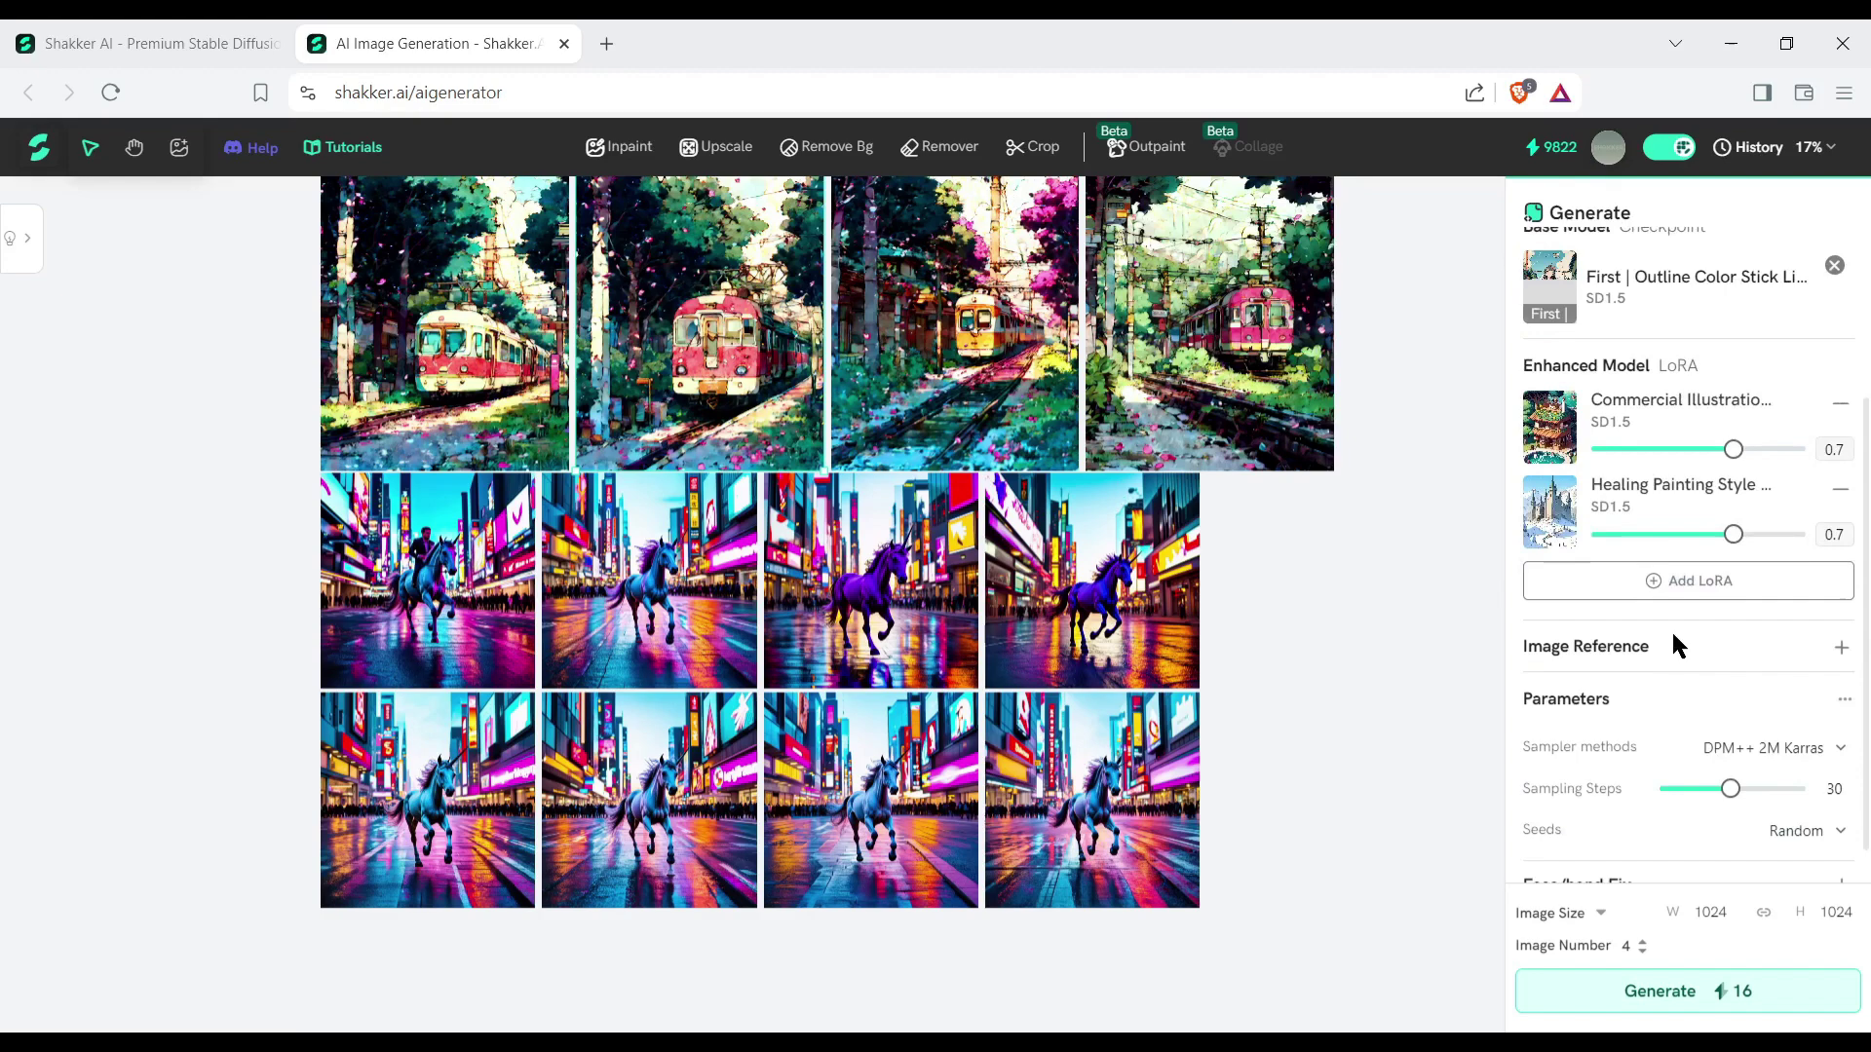
left_click(1165, 507)
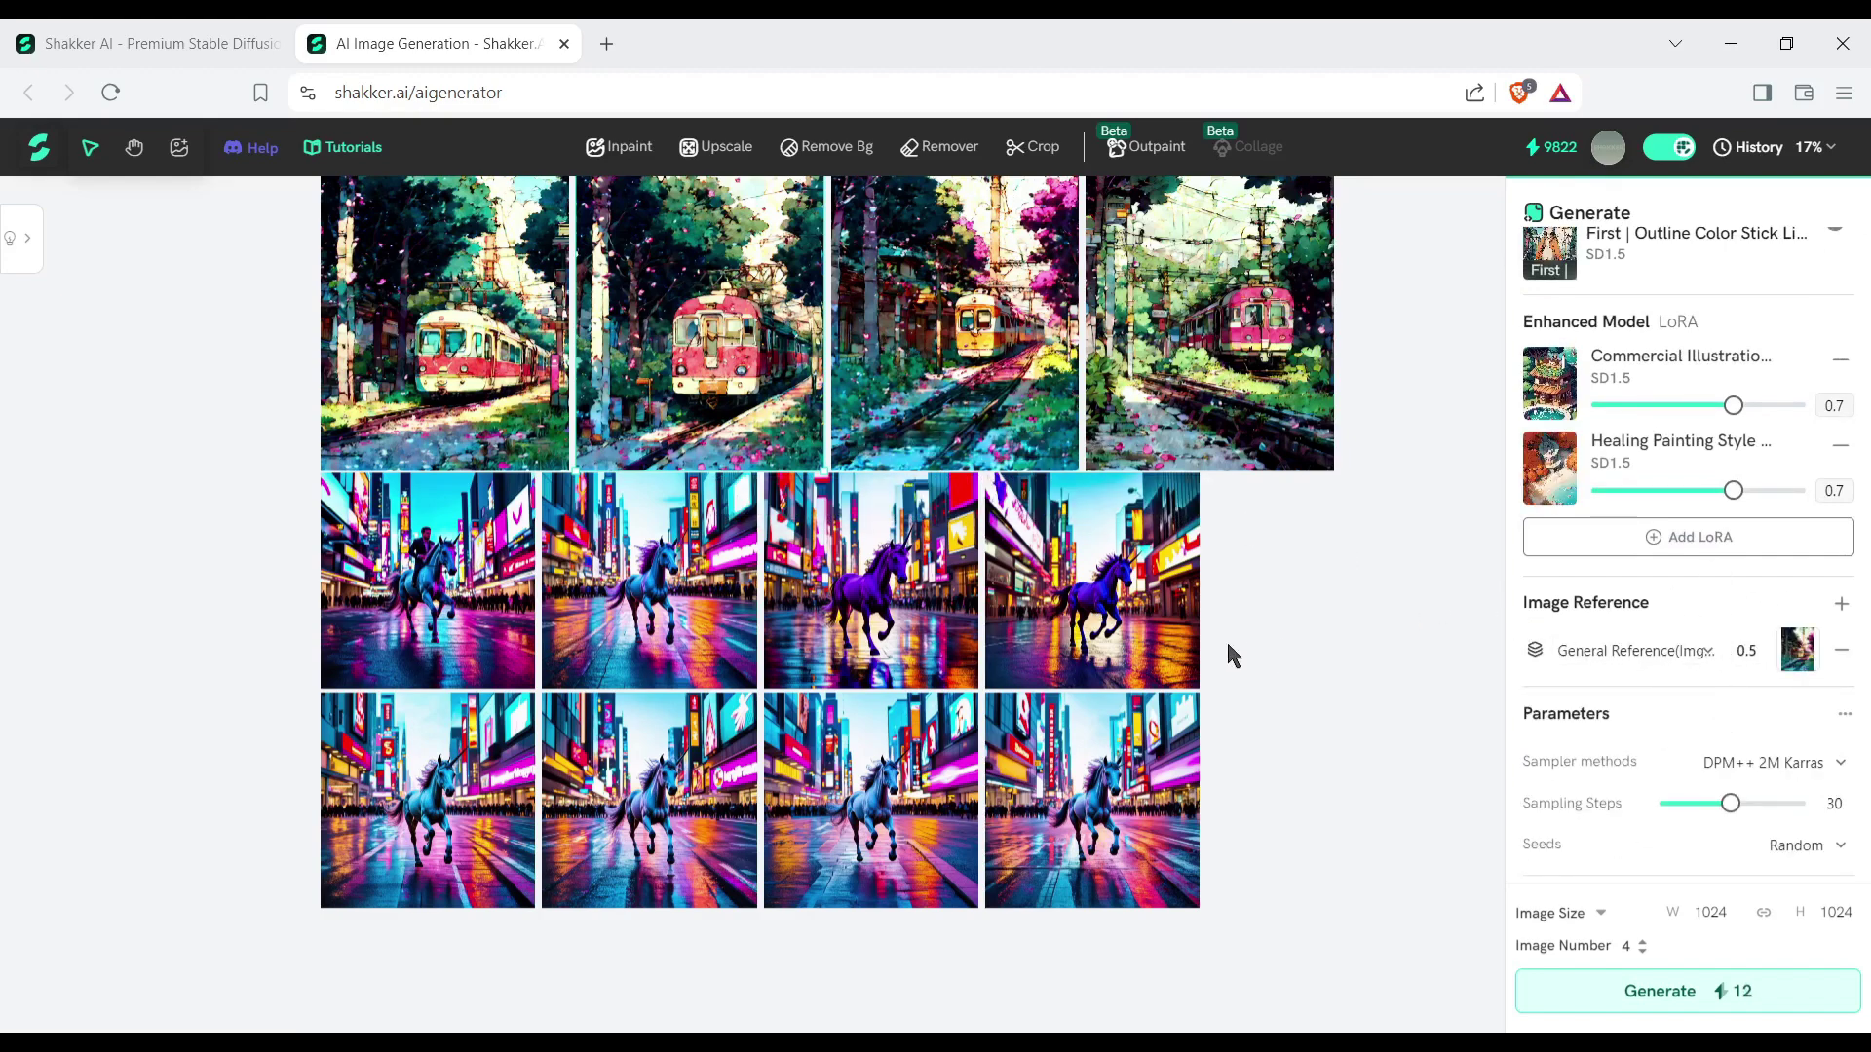
Step: Reload the page and open the fourth cottage image (Image 3) in Inpaint
key("F5")
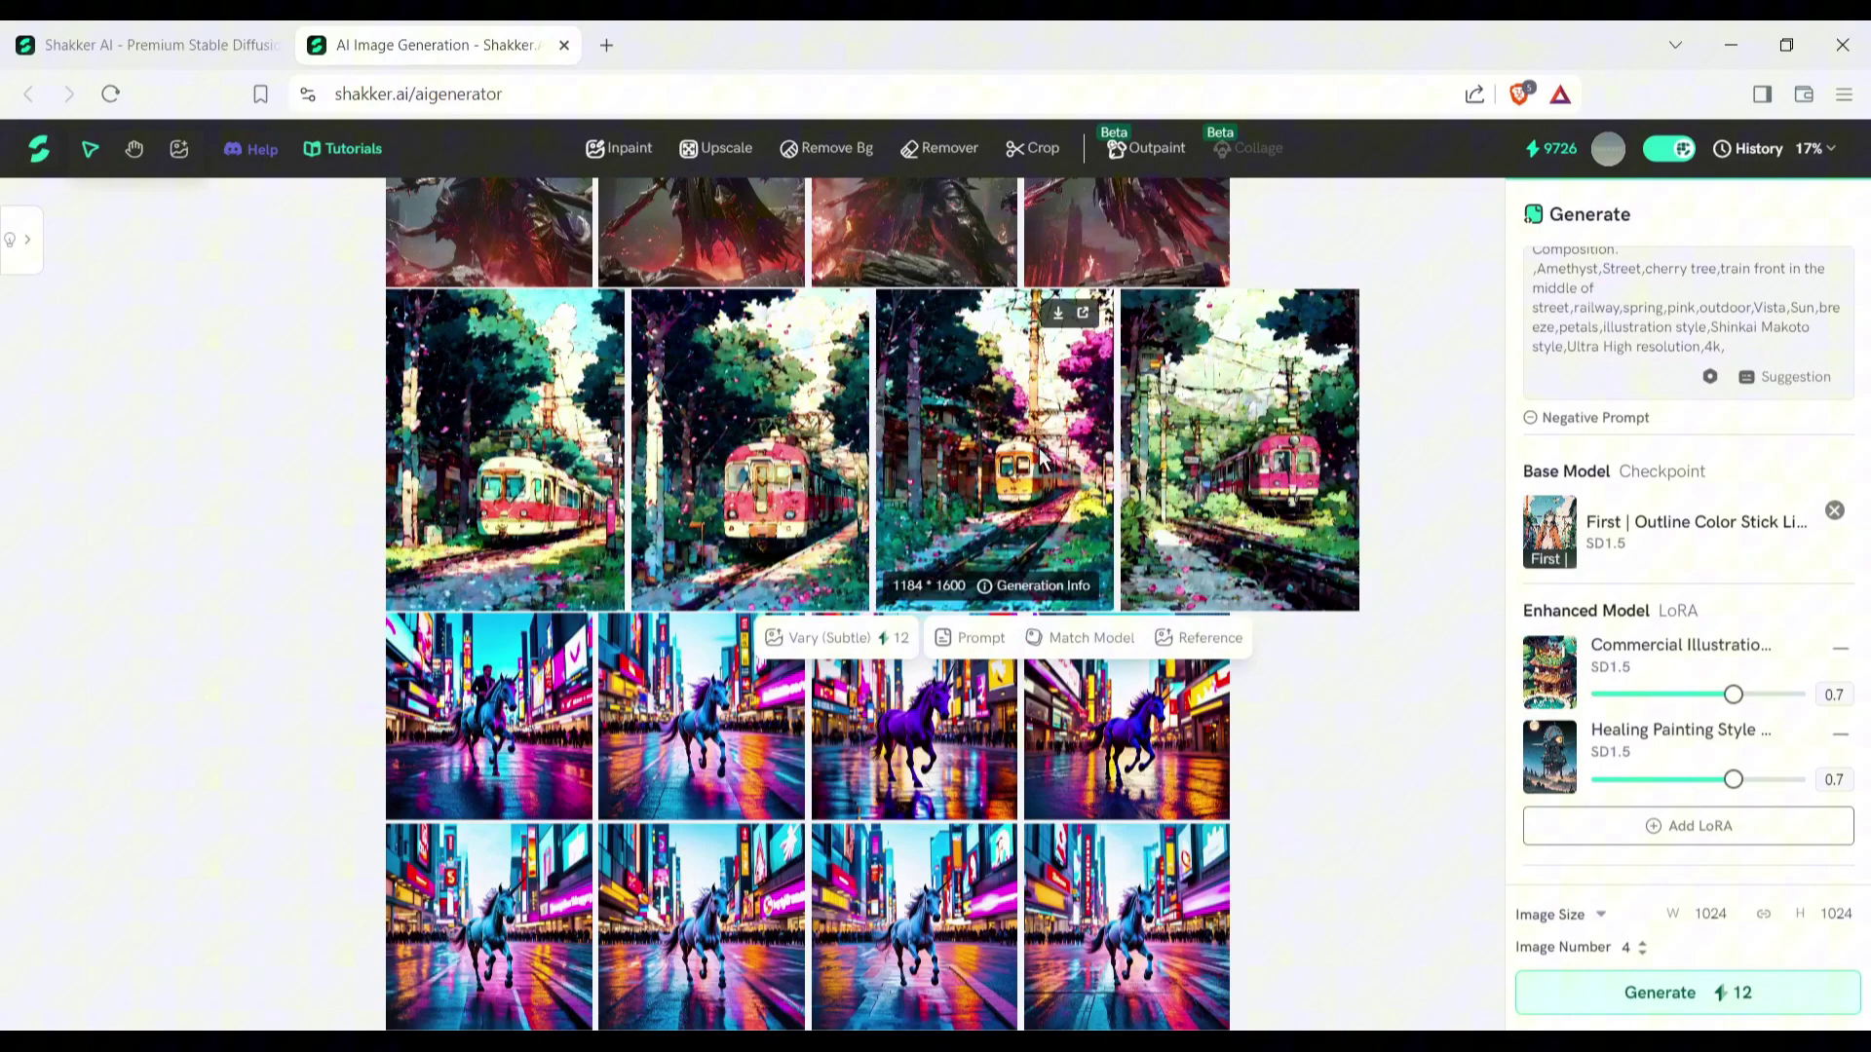
scroll(1025, 681, "up", 5)
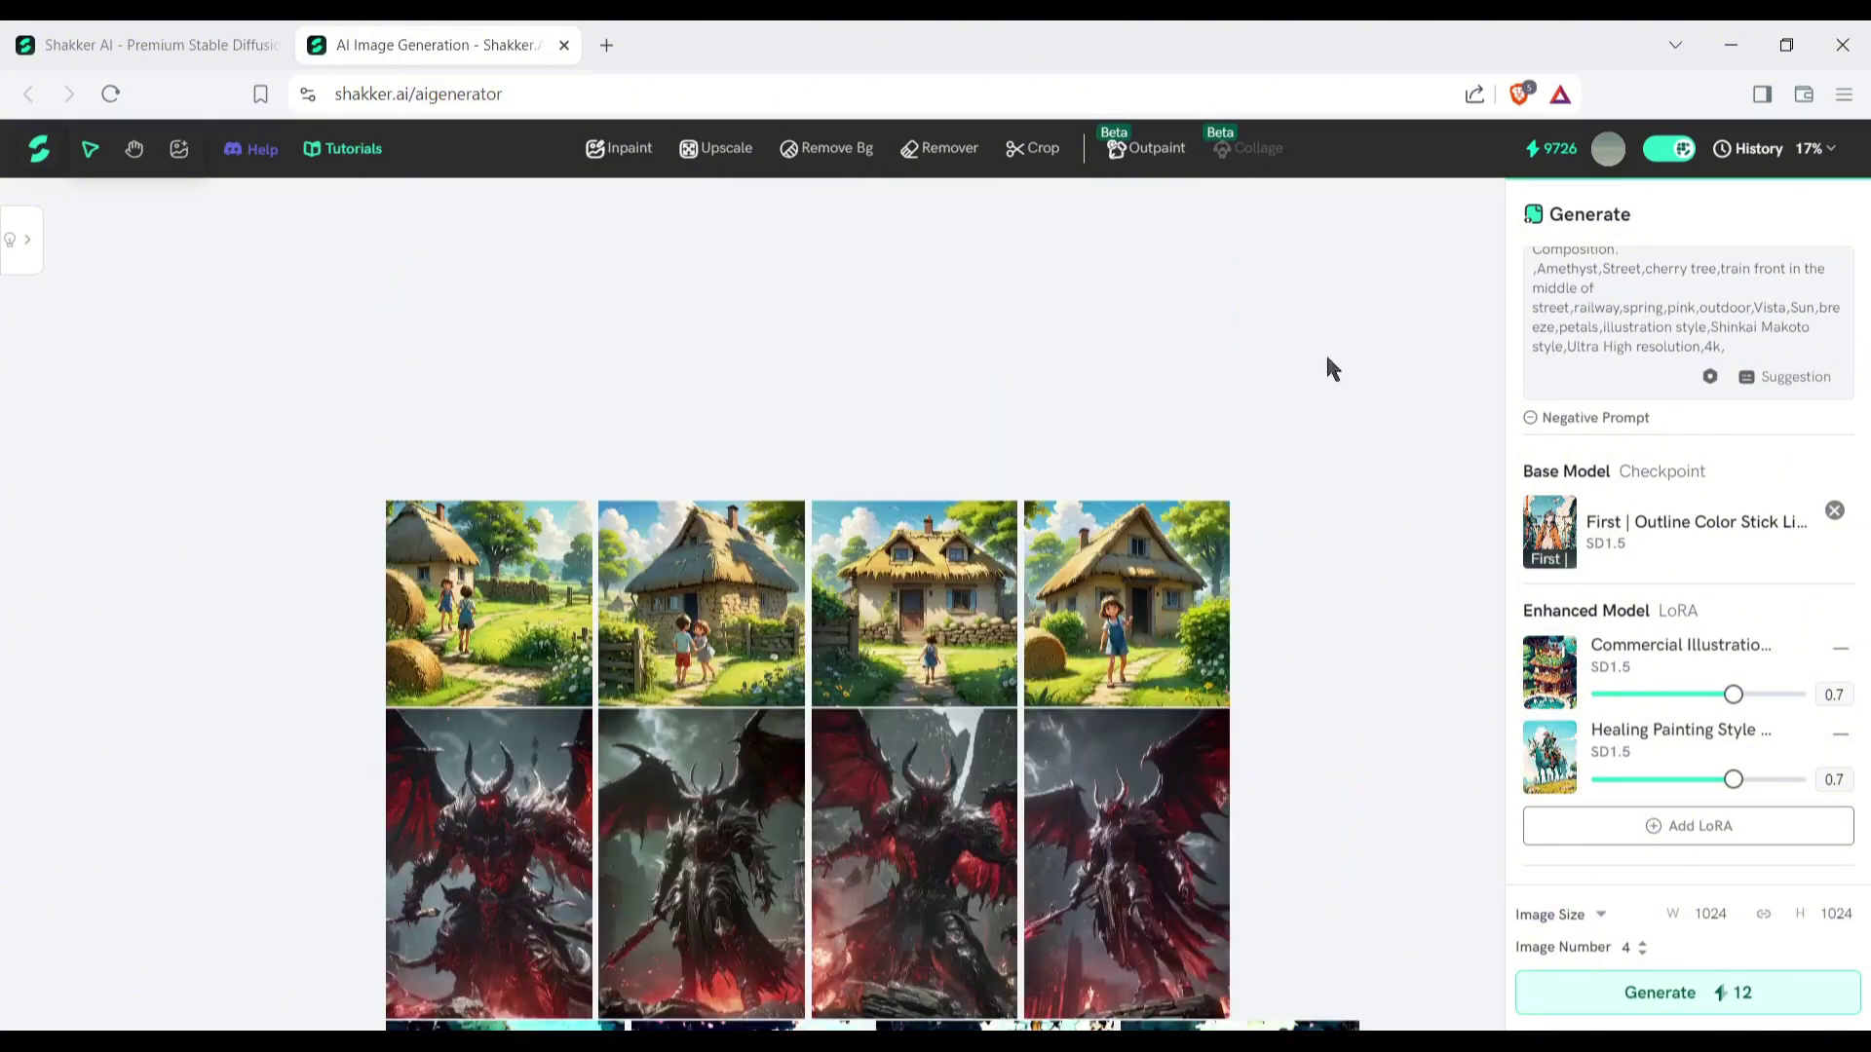
scroll(1316, 536, "up", 5)
scroll(1317, 531, "down", 1)
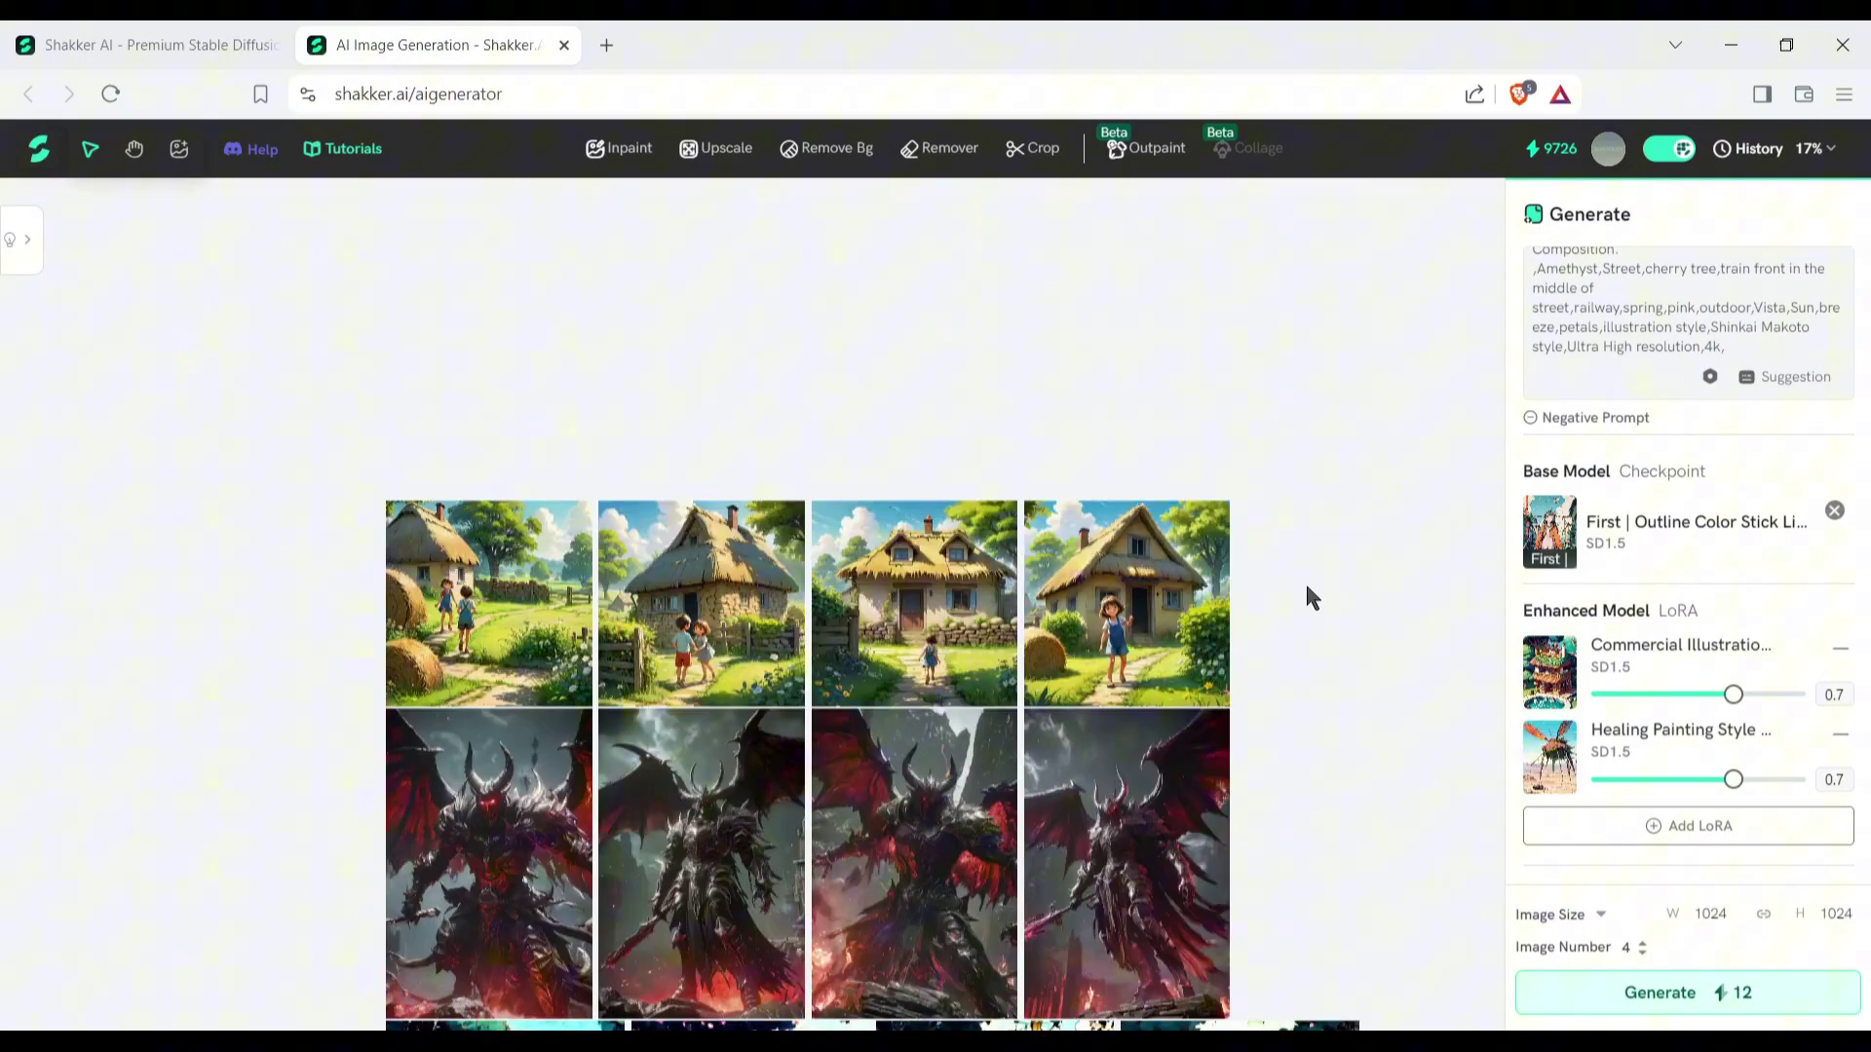
mouse_move(619, 168)
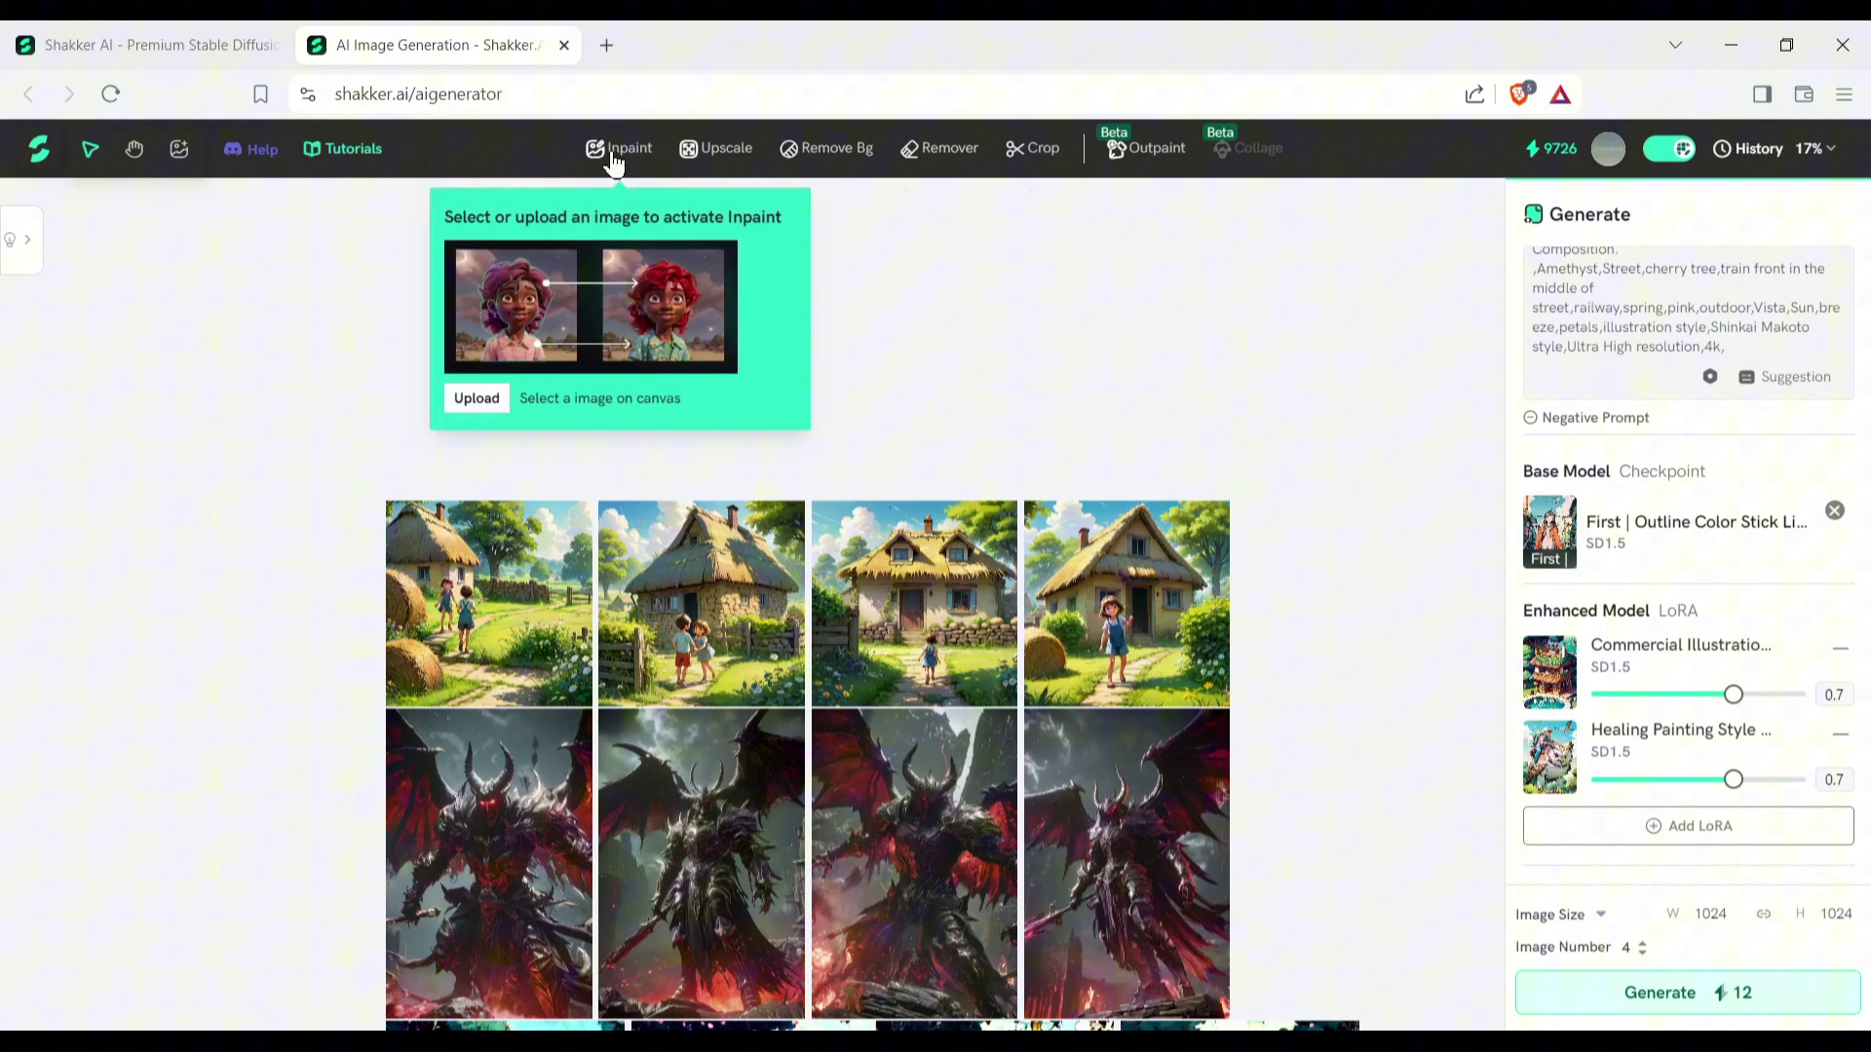
left_click(1145, 586)
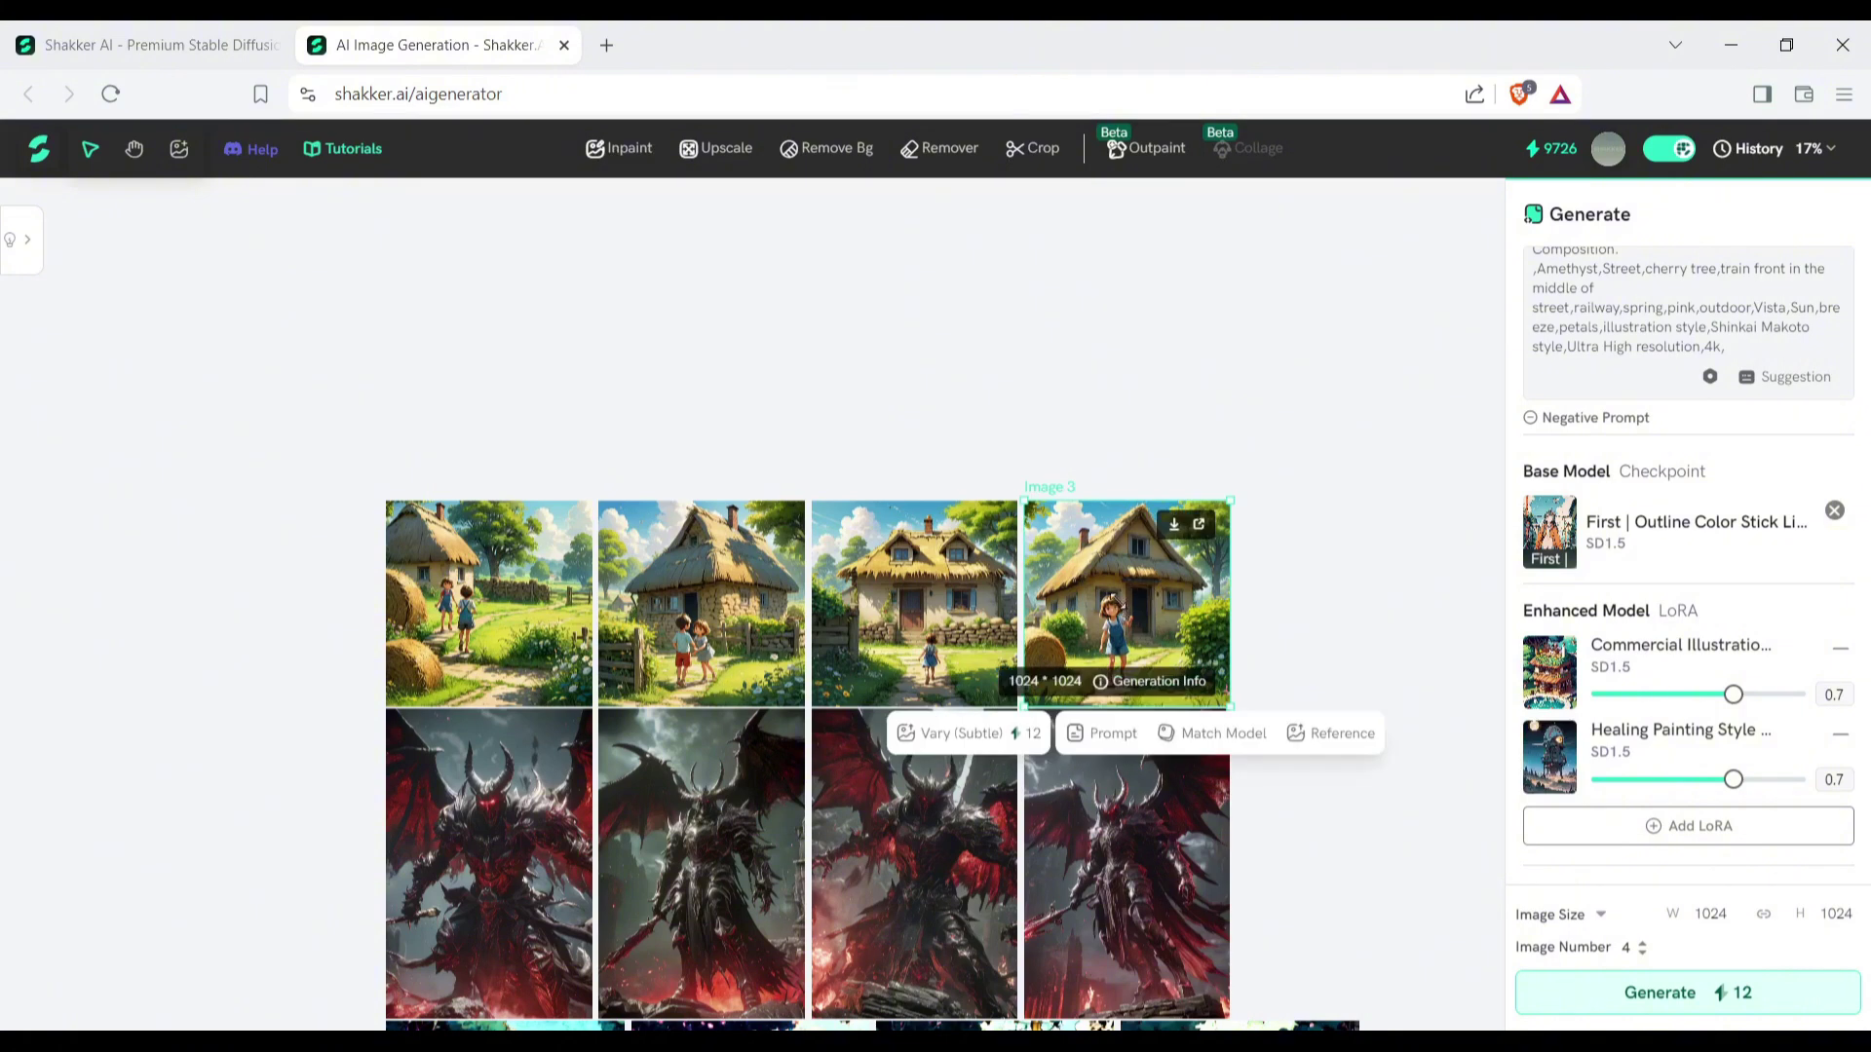
left_click(1119, 614)
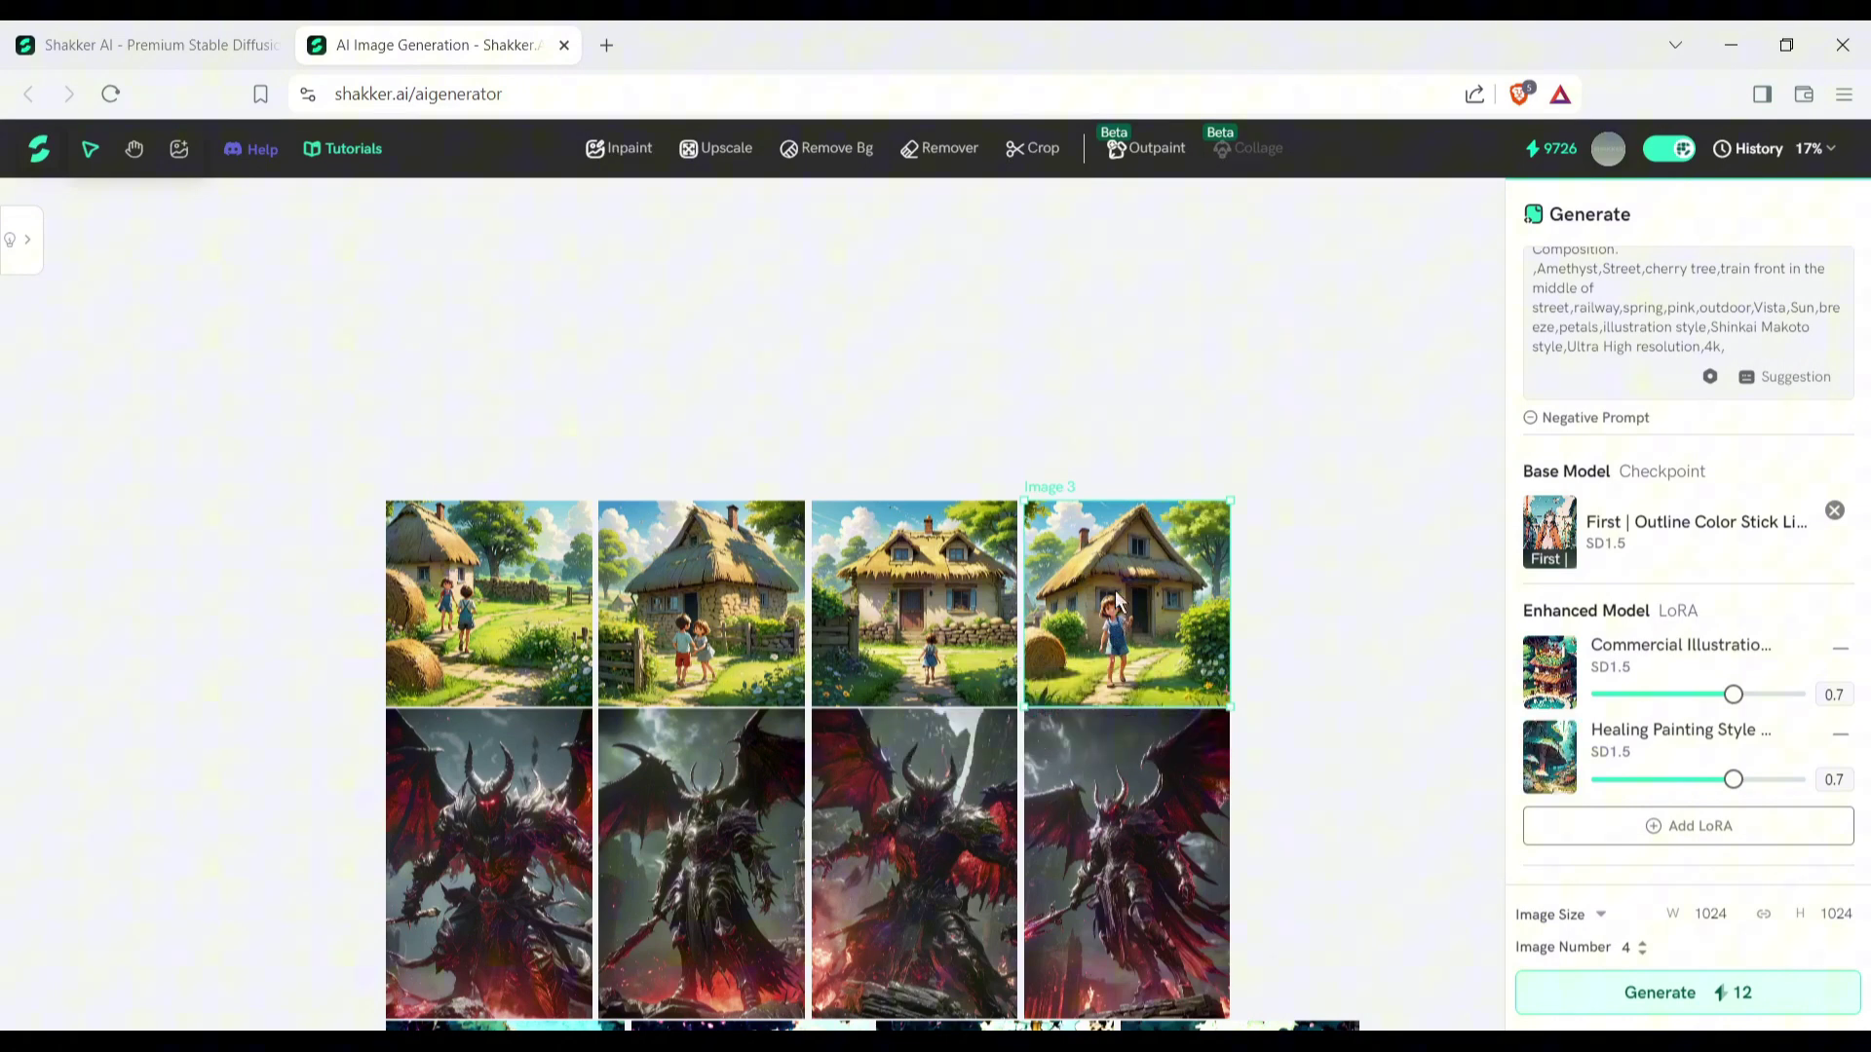
left_click(1117, 597)
left_click(1118, 663)
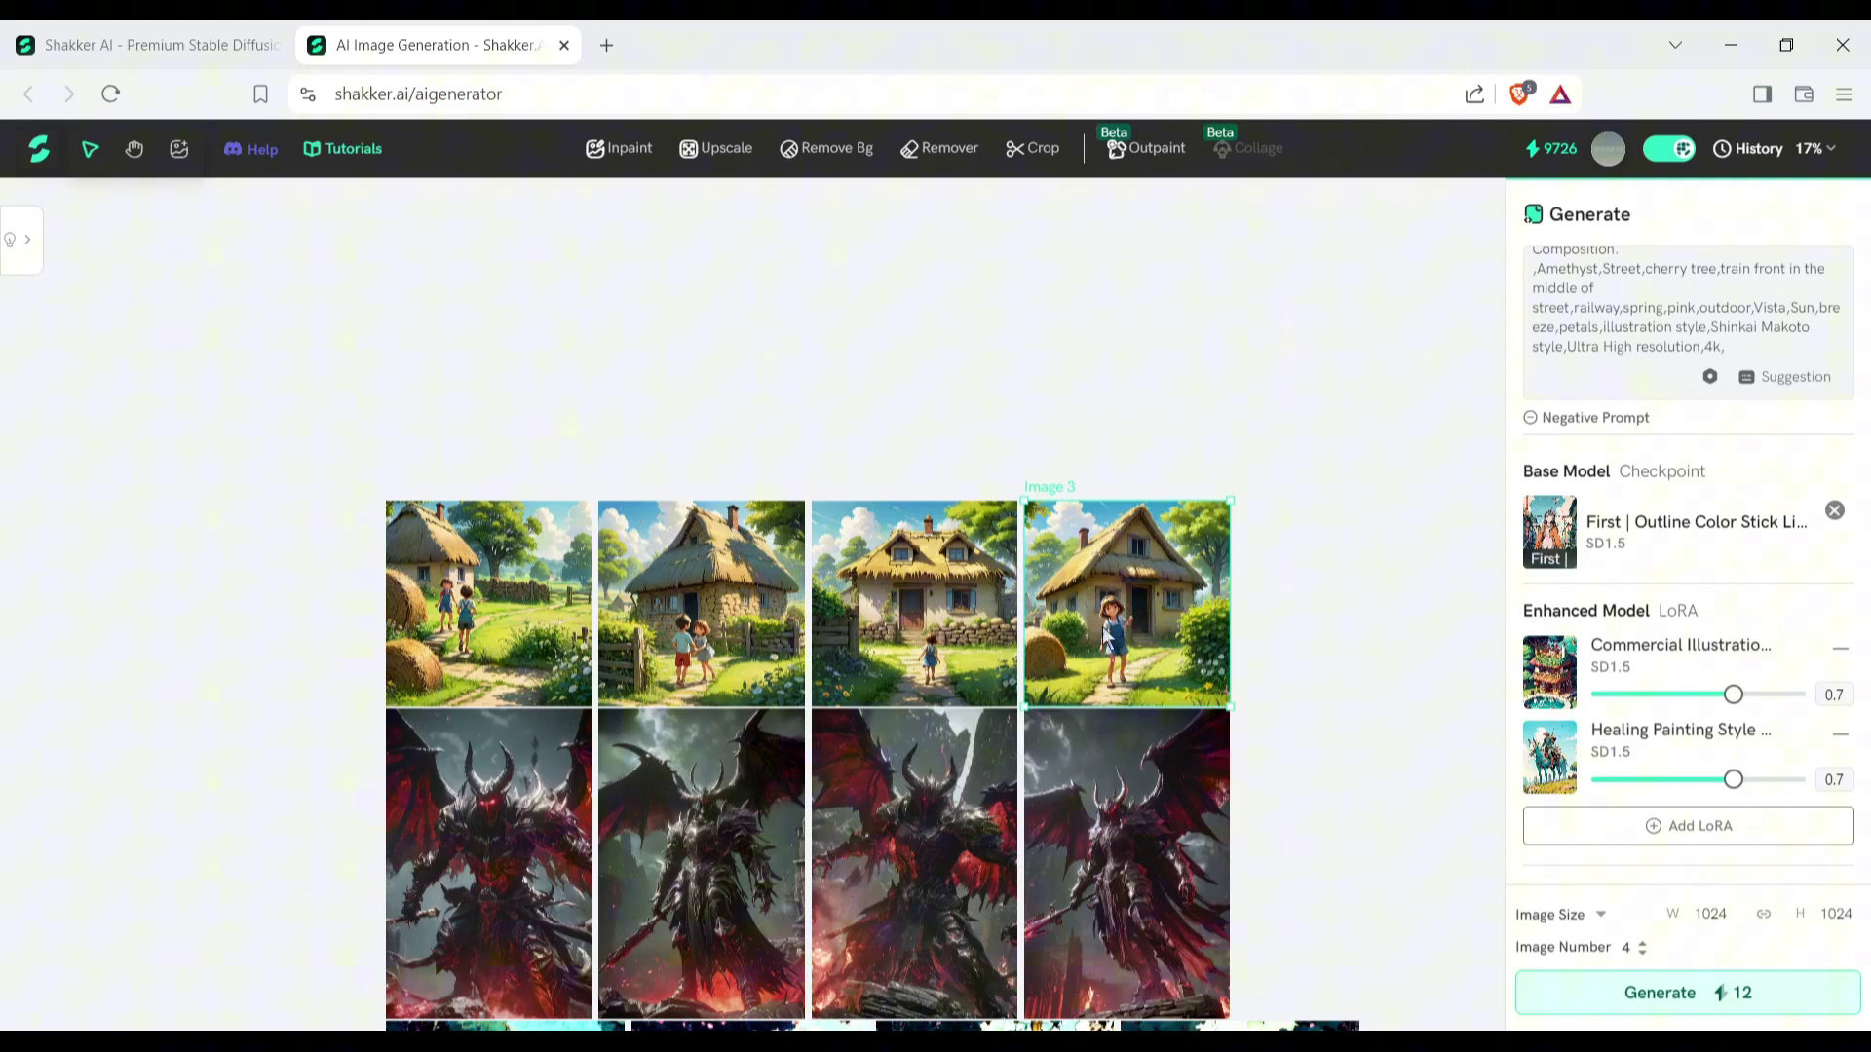
left_click(628, 149)
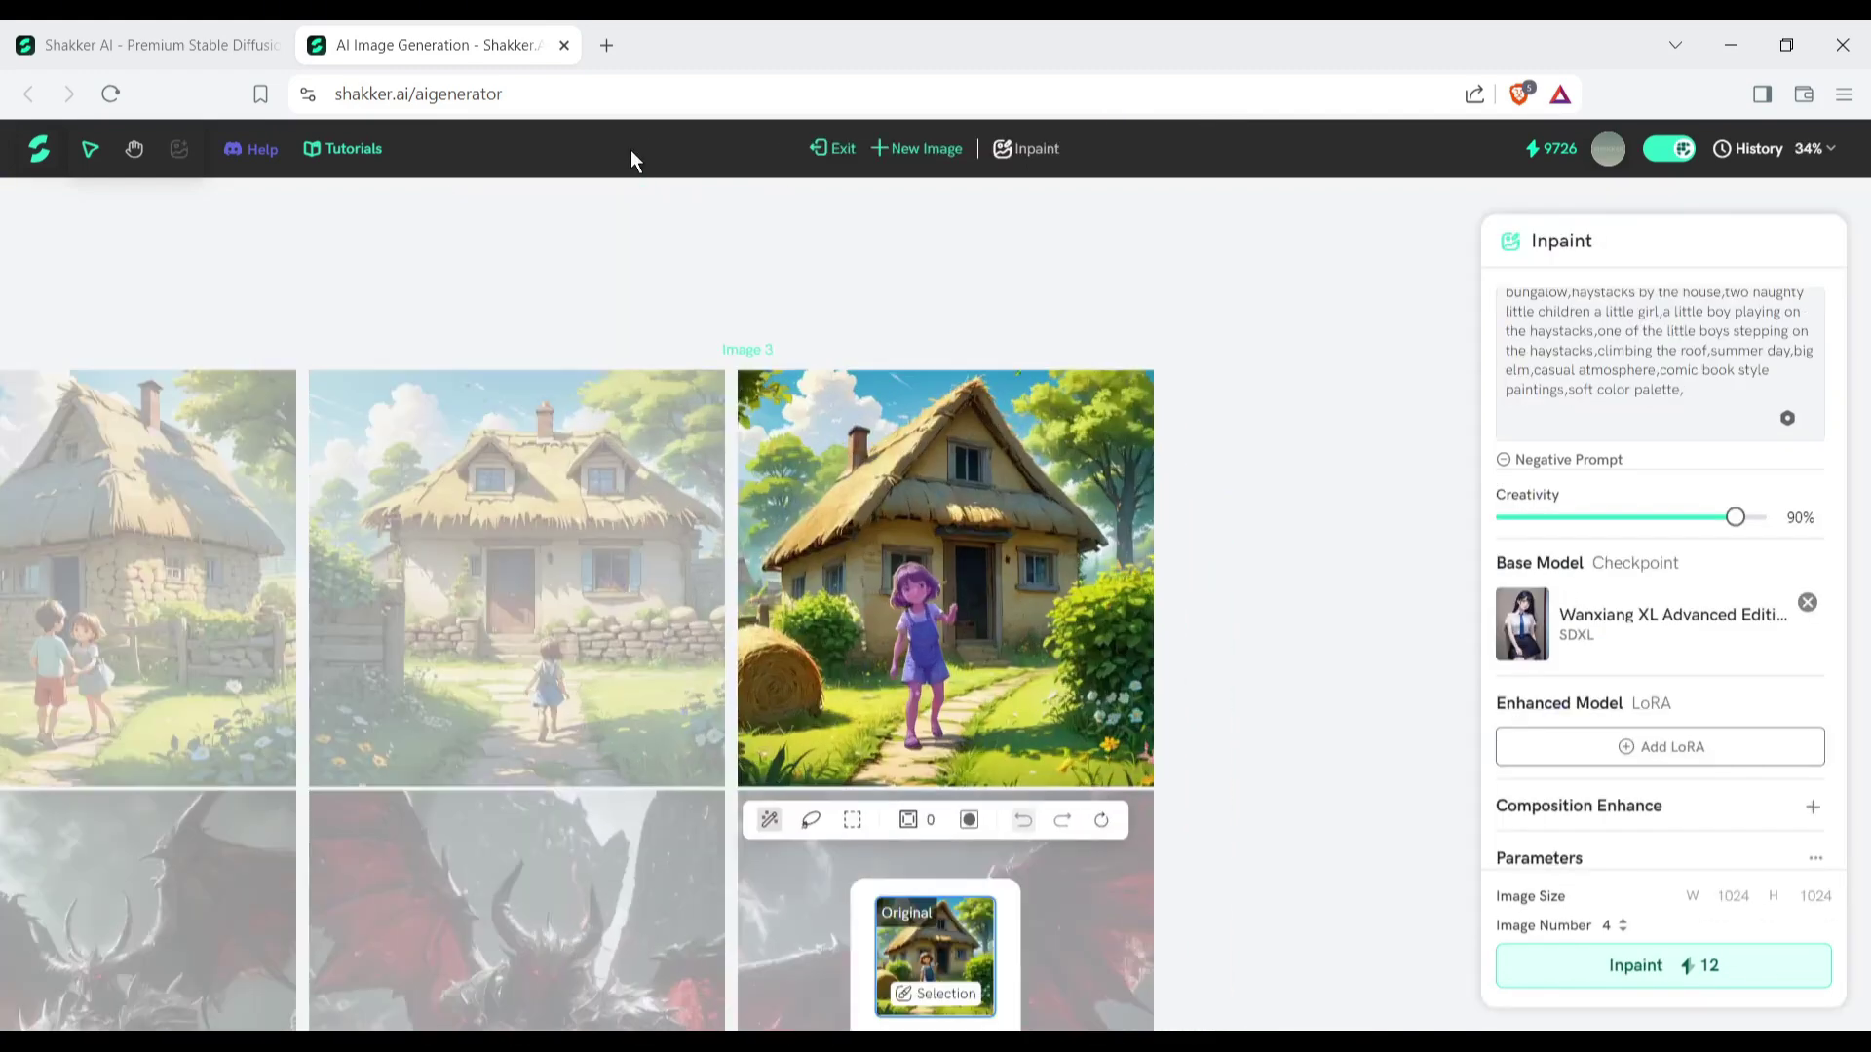
Step: Clear the old masks and mask only the girl in the cottage image
left_click(1102, 822)
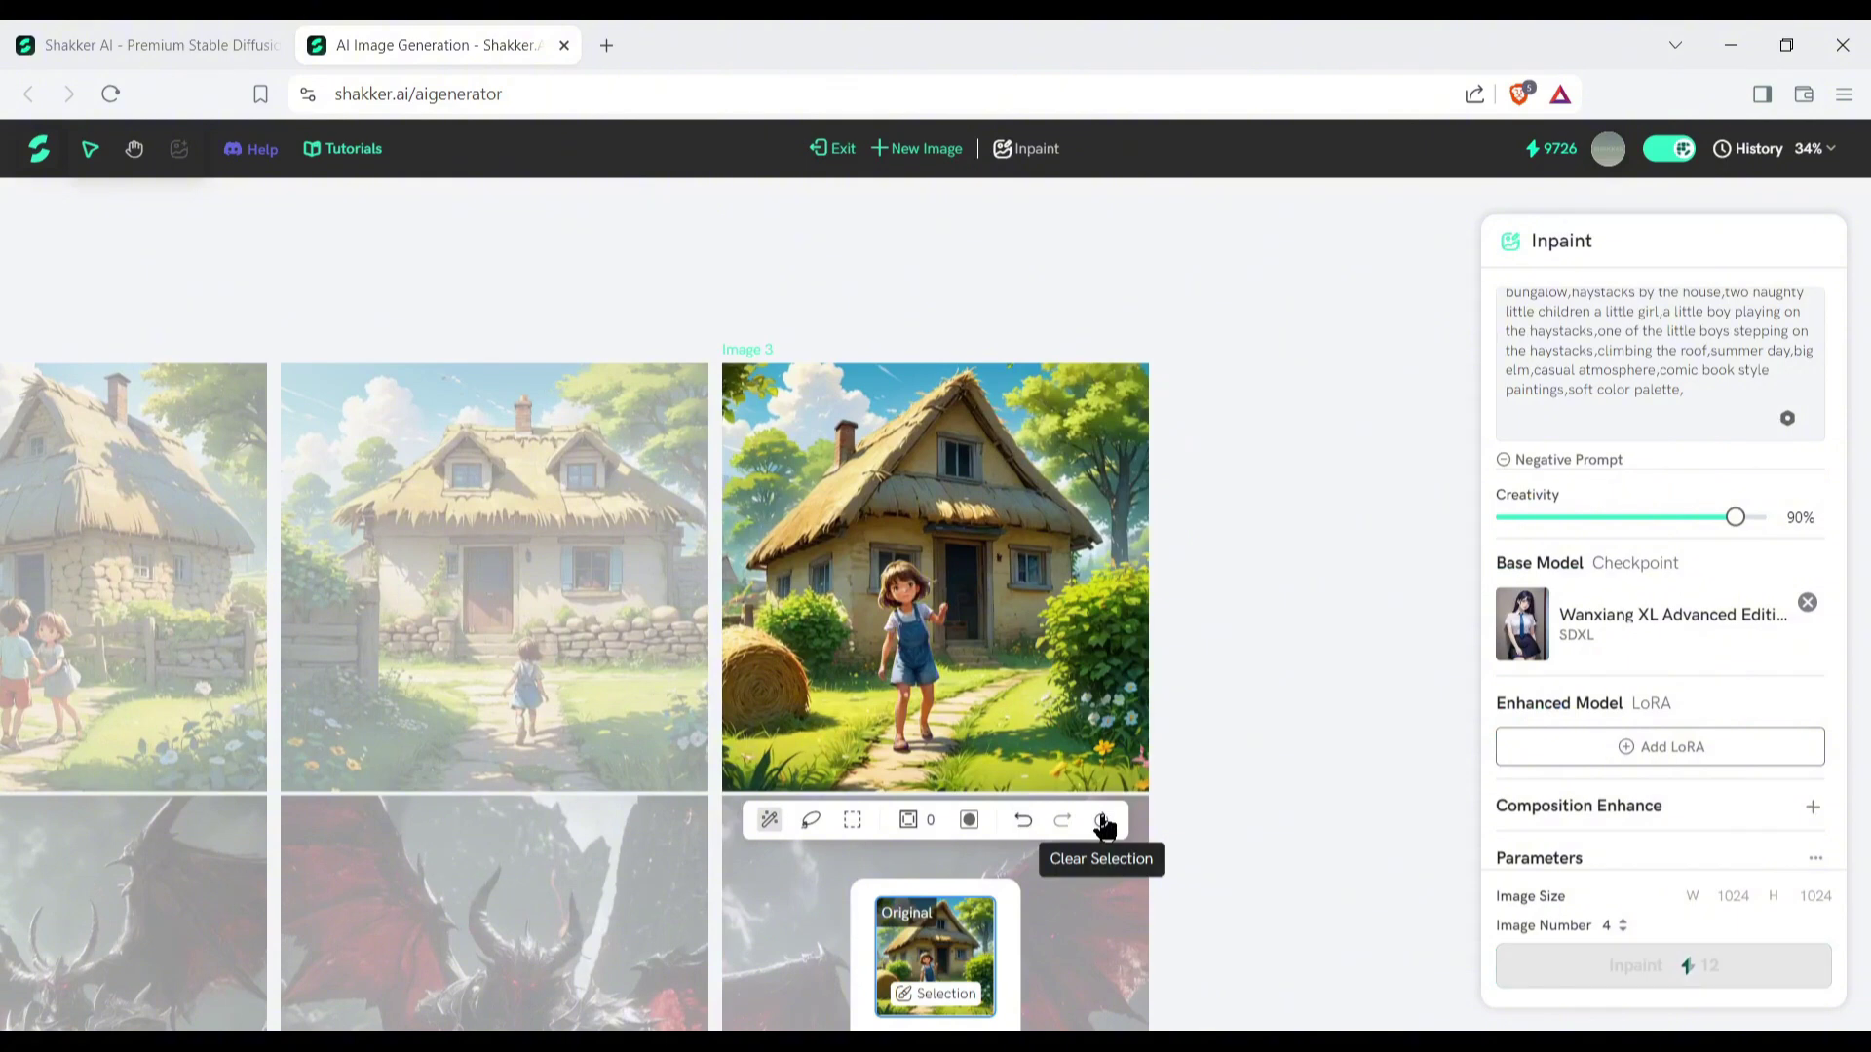
left_click(965, 583)
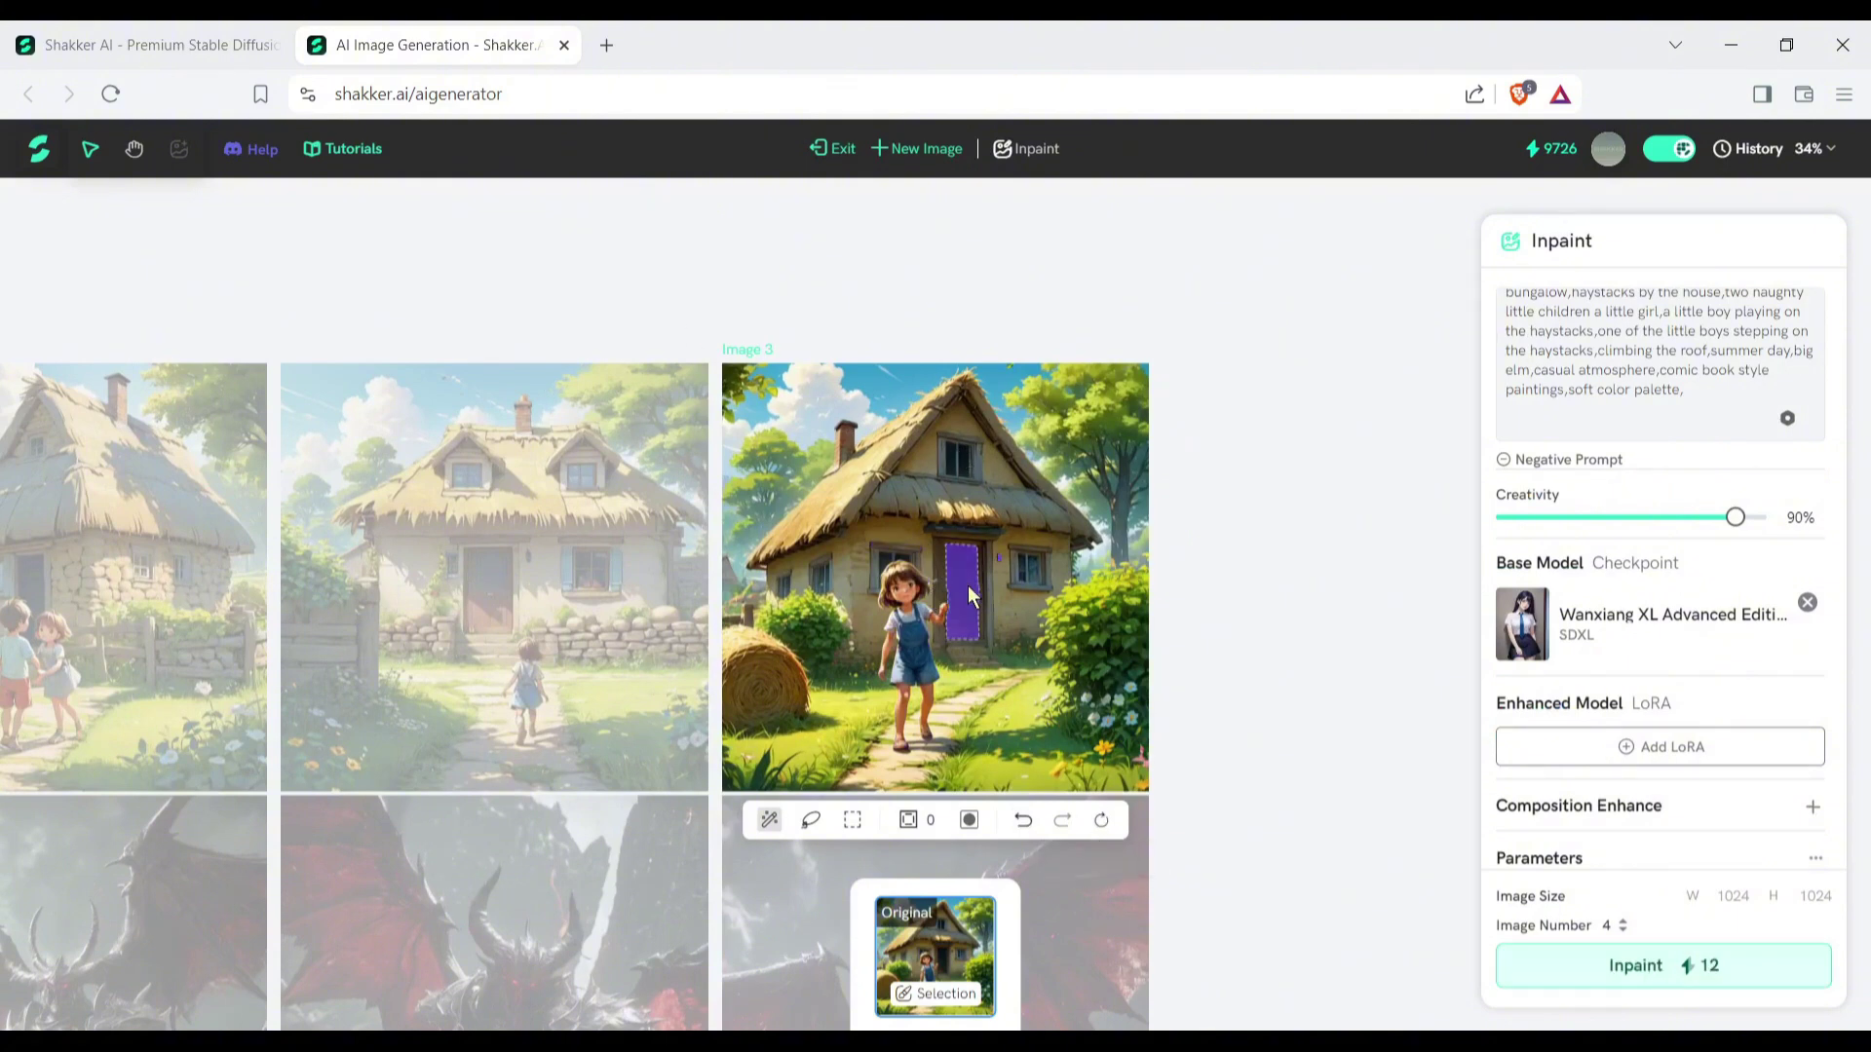
left_click(813, 819)
mouse_move(911, 758)
left_mouse_down()
mouse_move(871, 693)
mouse_move(926, 763)
left_mouse_up()
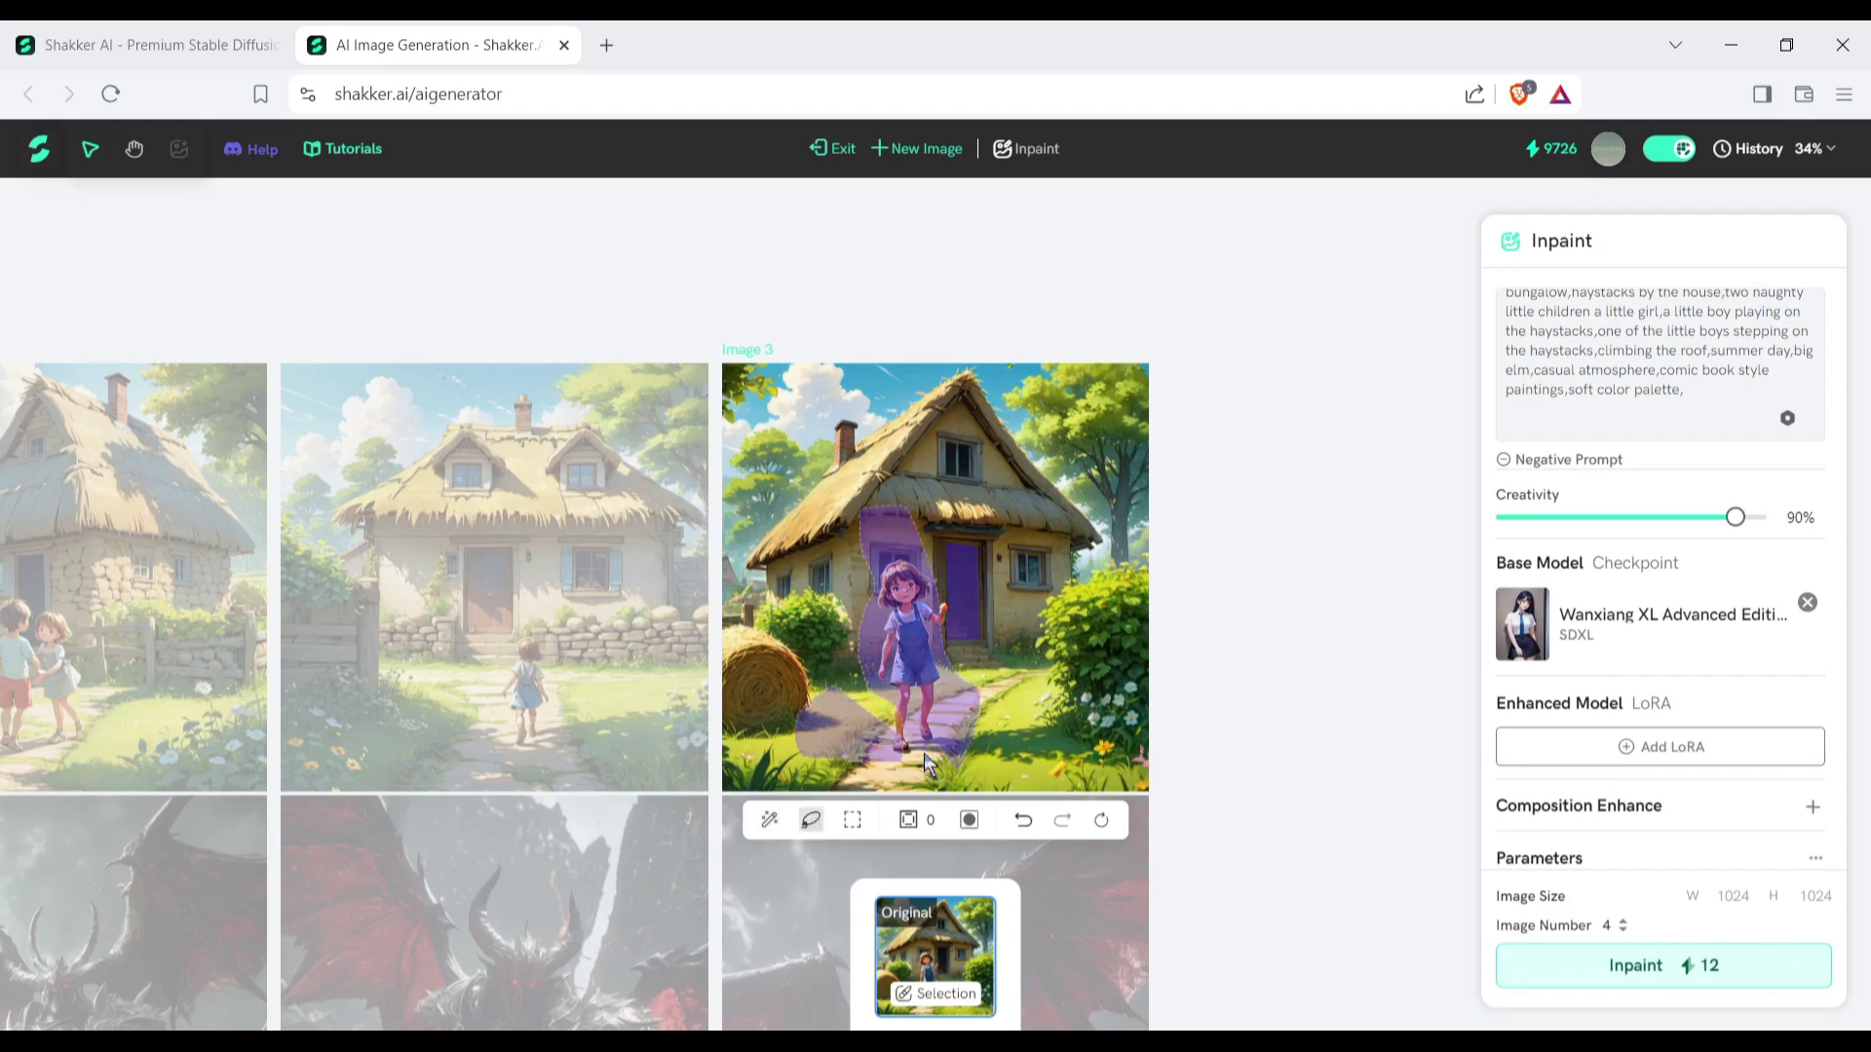
left_click(1022, 820)
left_click(1022, 819)
left_click(769, 819)
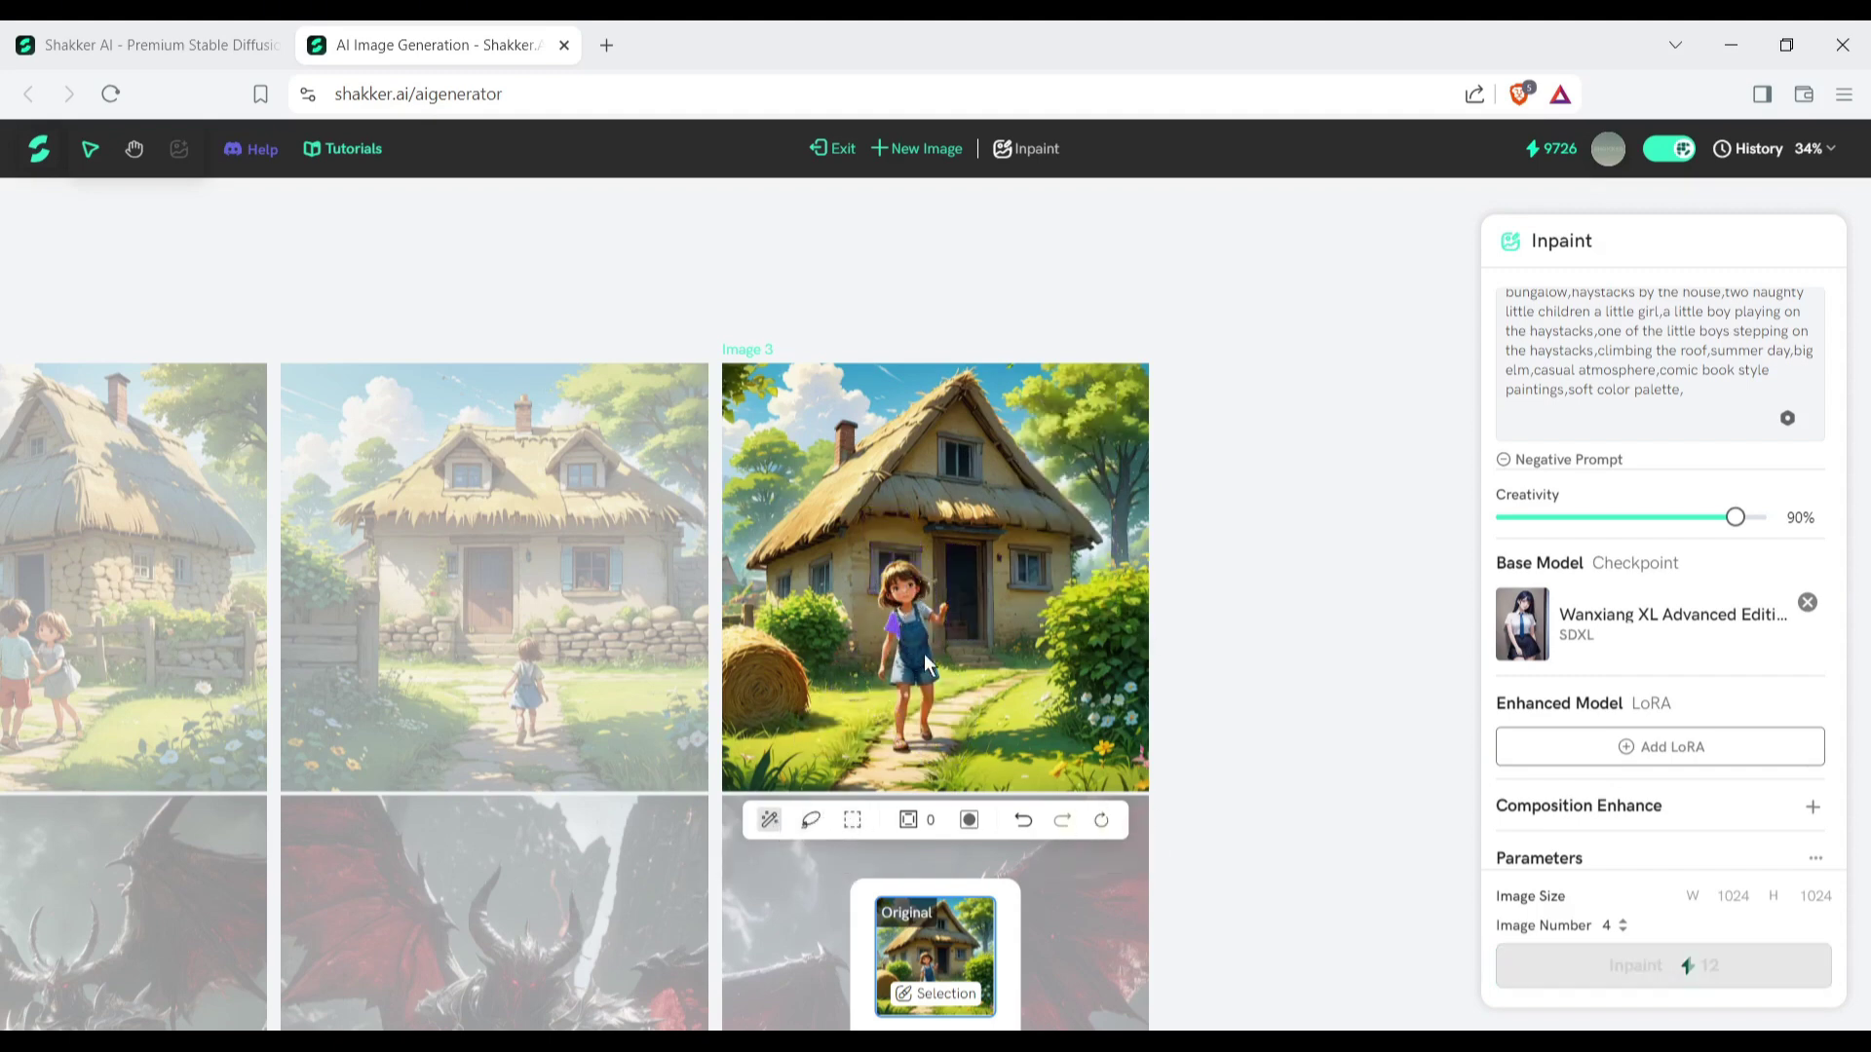
left_click(911, 614)
left_click(1023, 820)
left_click(1023, 820)
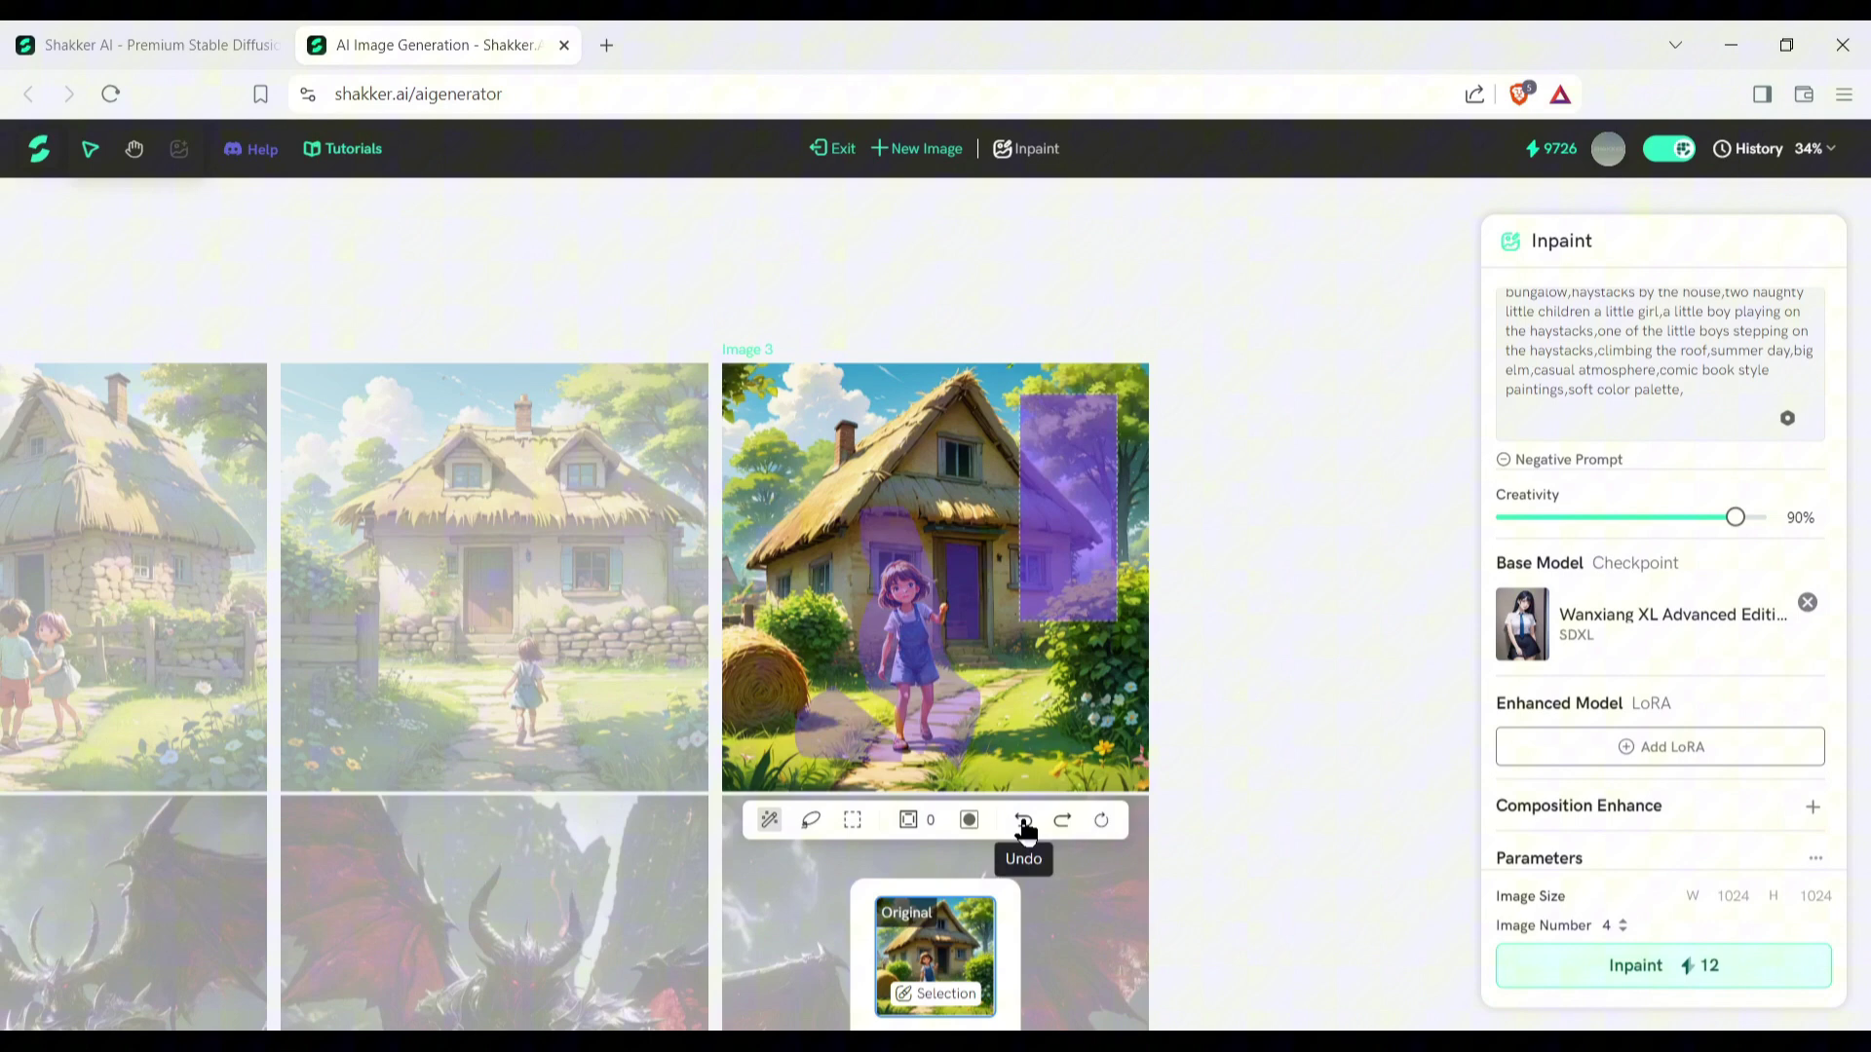
left_click(1023, 820)
left_click(931, 619)
Step: Replace the prompt with 'a cute boy, anime style' and run inpainting
left_click(1663, 374)
key("ctrl+a")
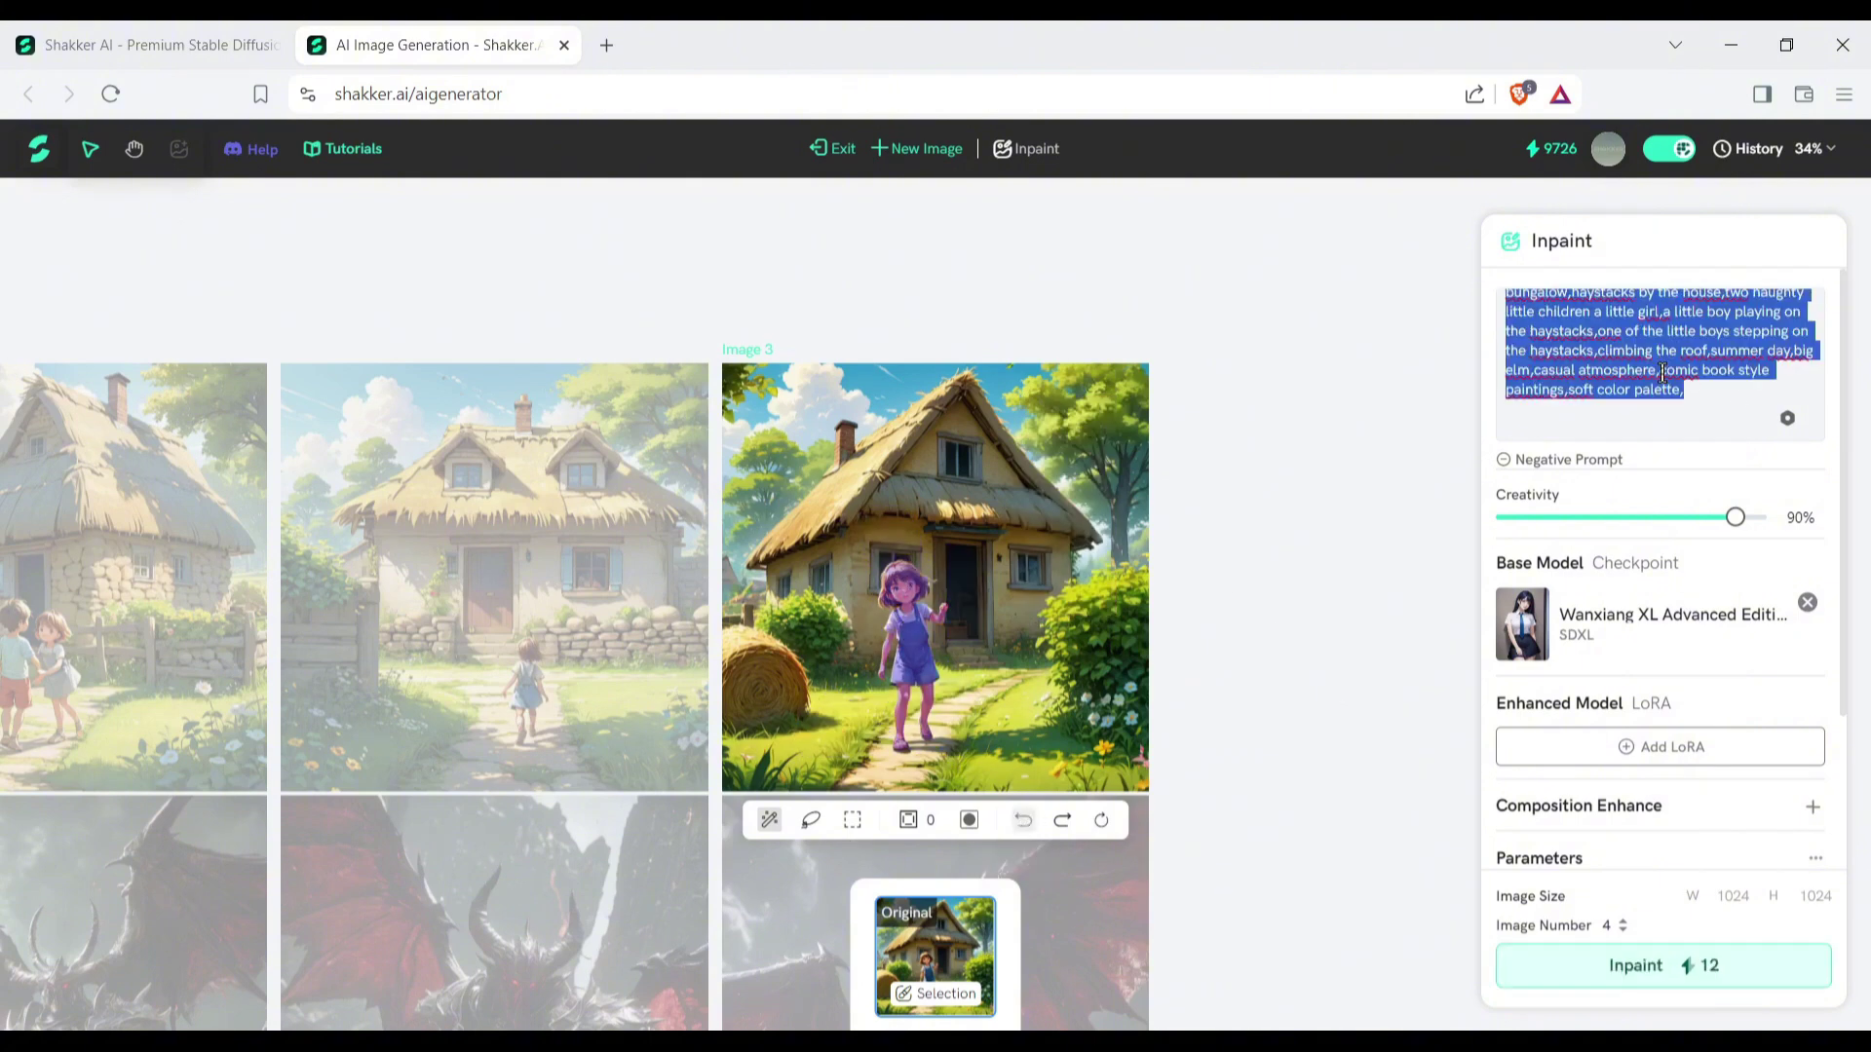
type("a cute boy, anime style")
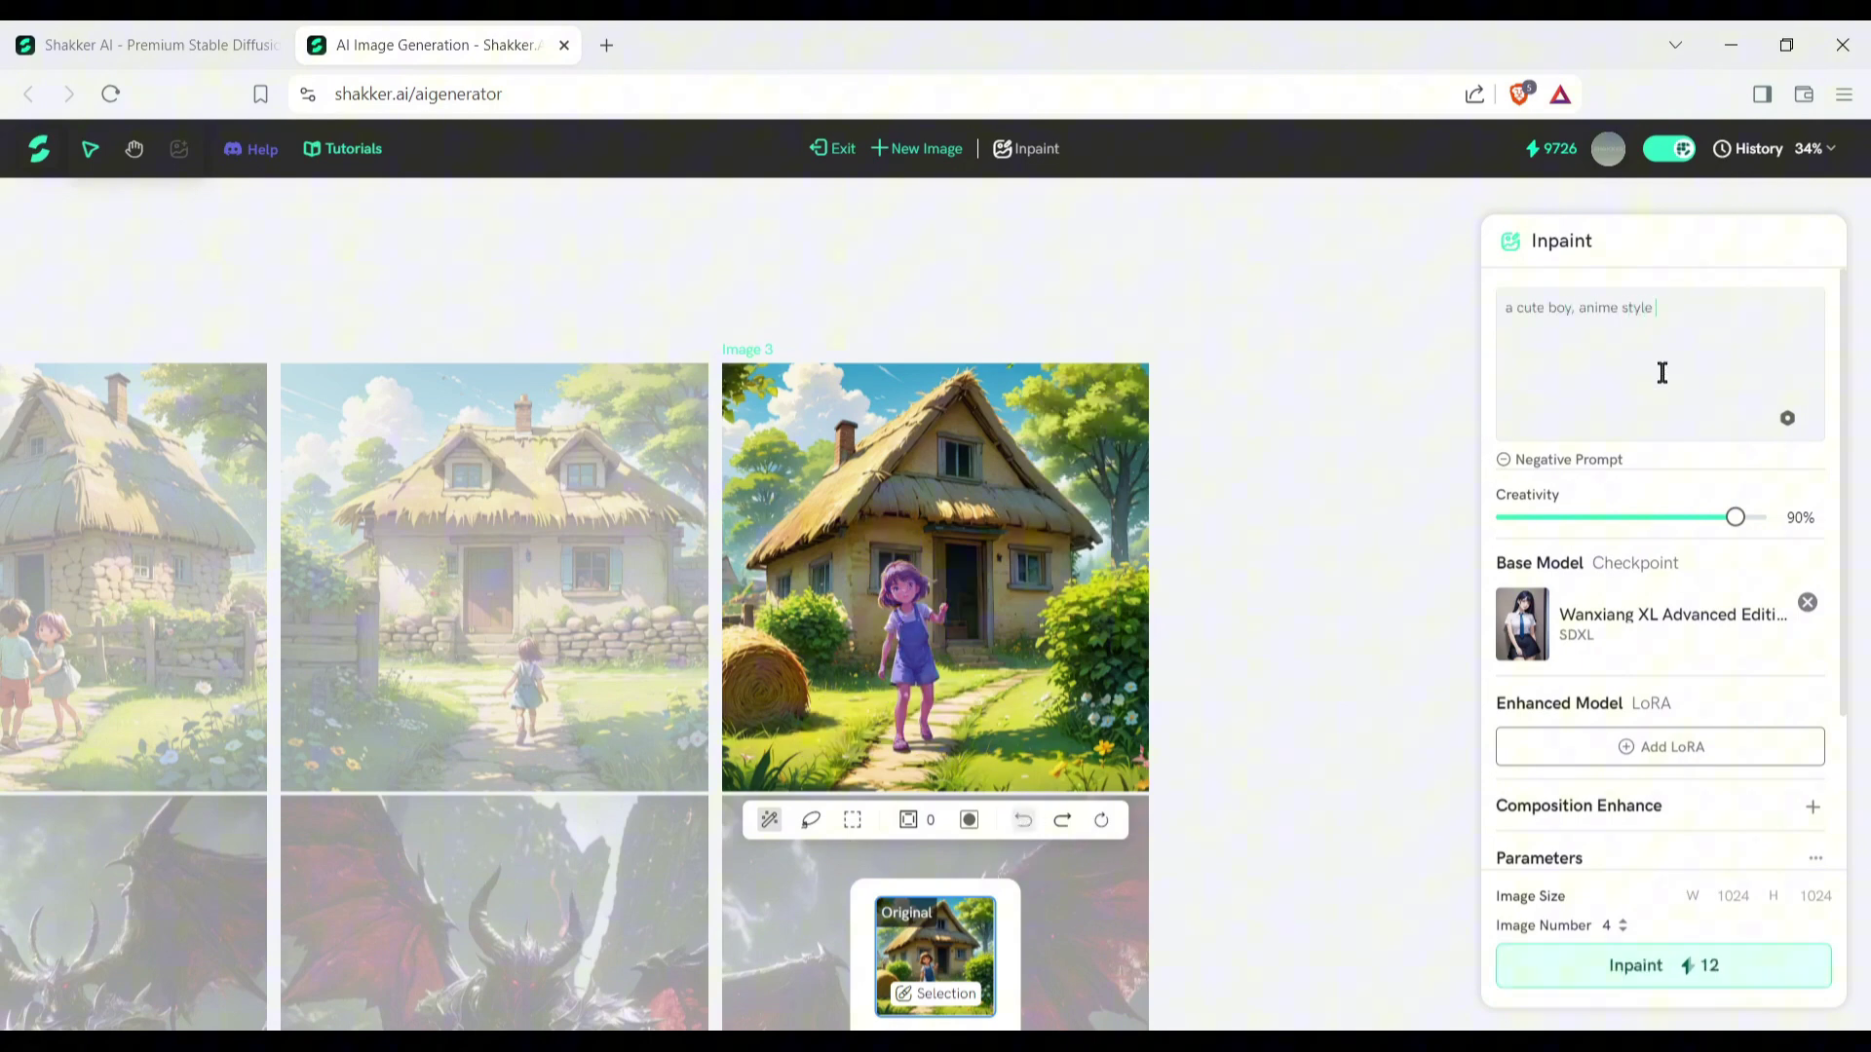
scroll(1821, 639, "down", 3)
left_click(1643, 989)
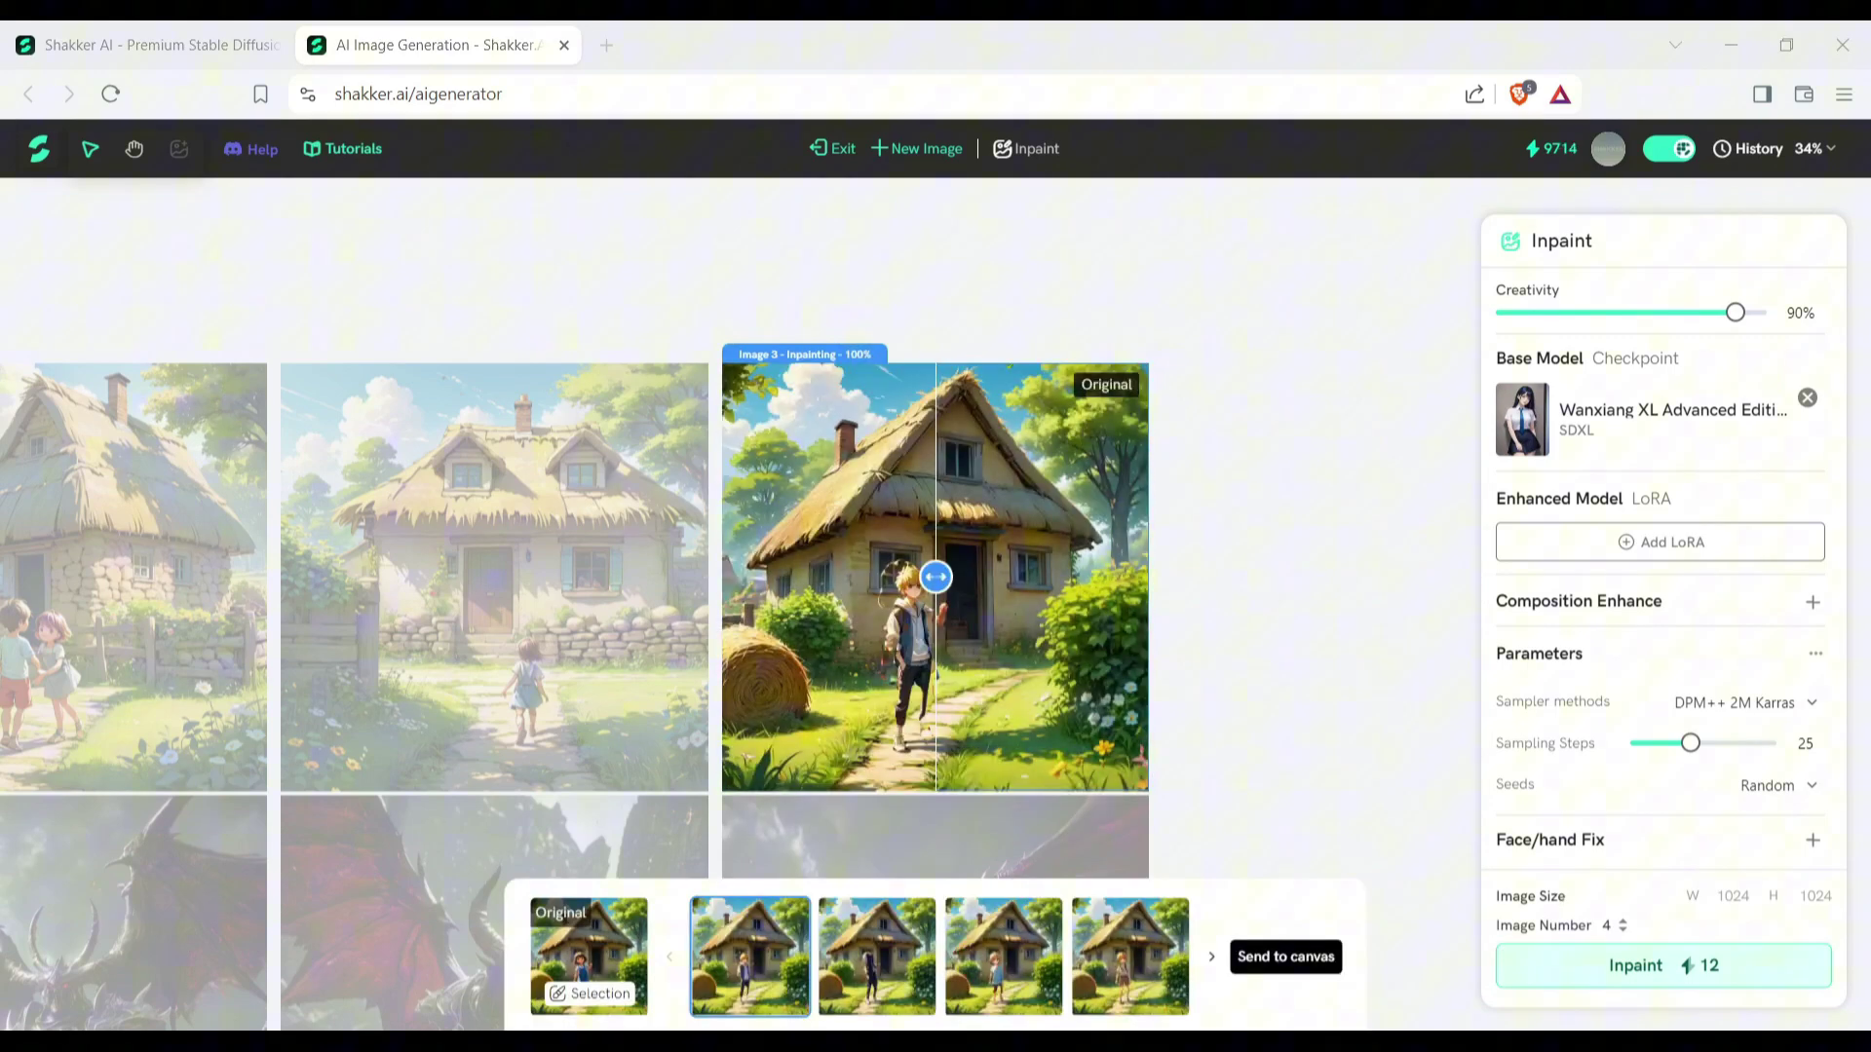
Step: Compare the inpaint results and send the first boy variant to the canvas
left_click_drag(935, 576, 1003, 572)
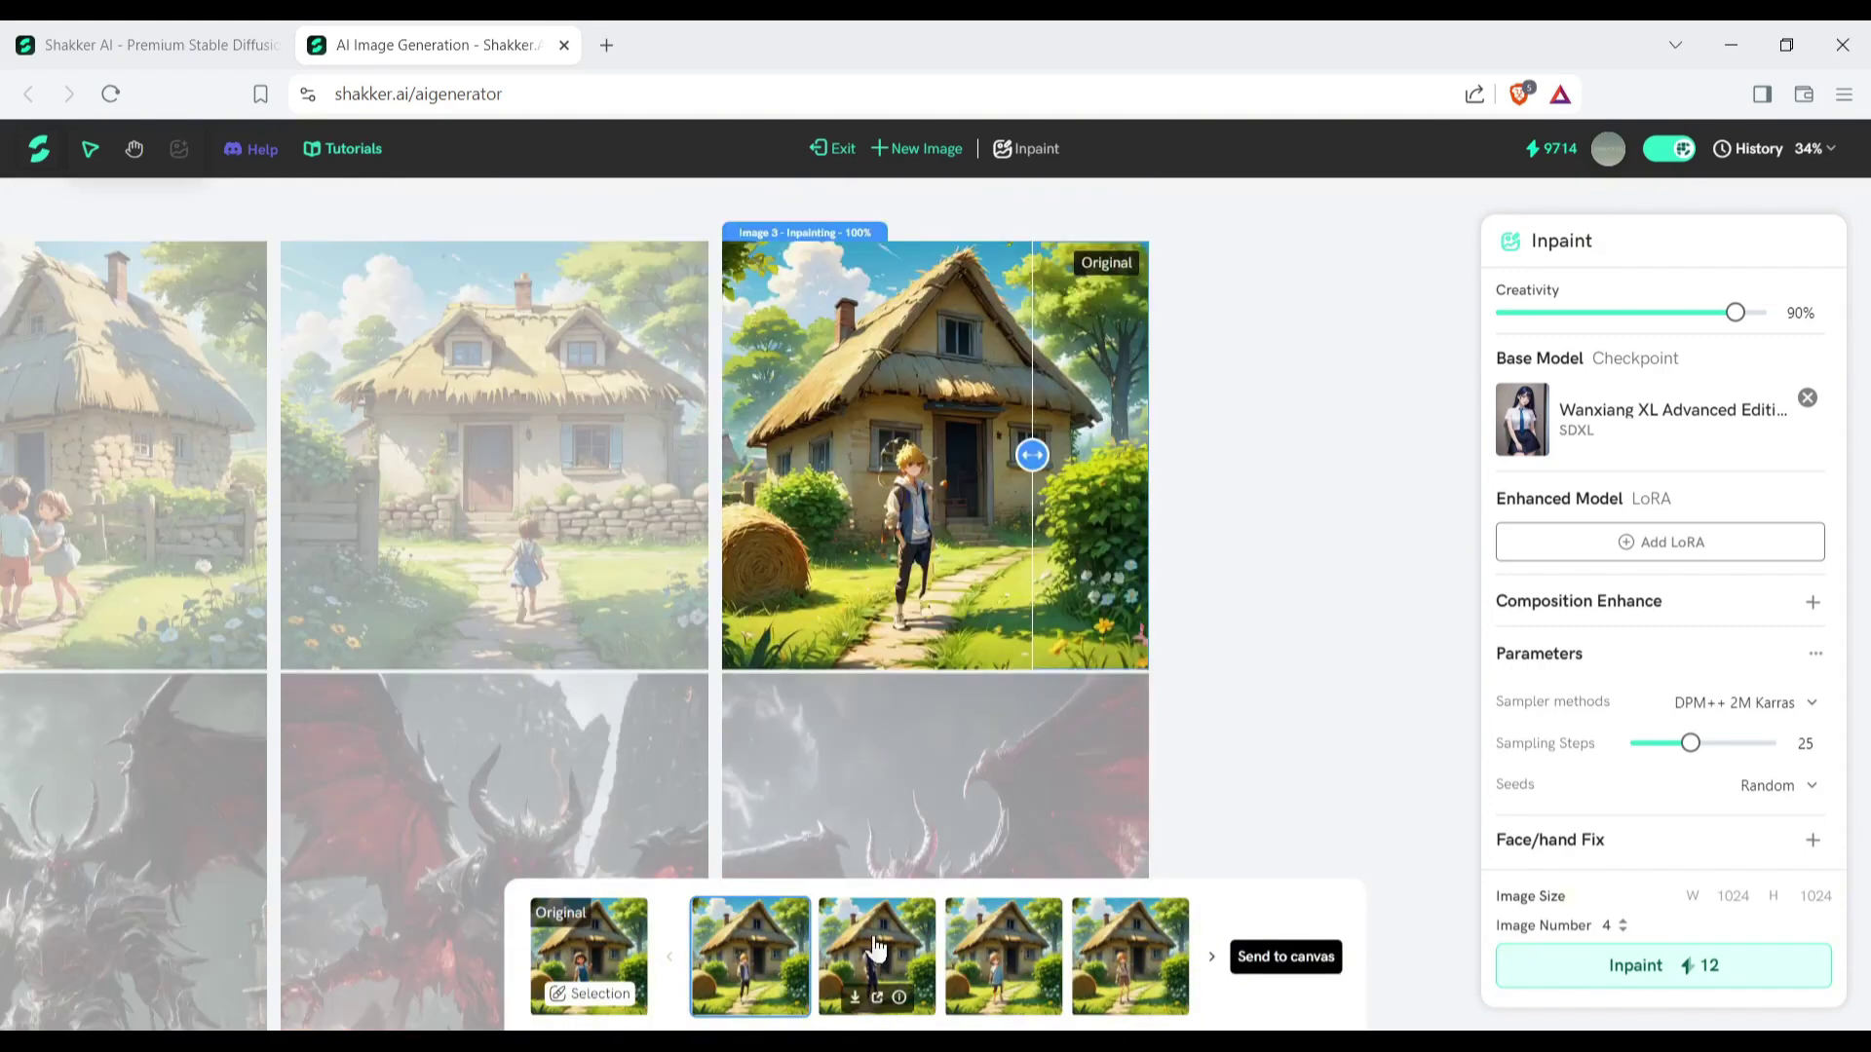
left_click(1130, 955)
scroll(1067, 553, "down", 3)
scroll(1151, 596, "down", 3)
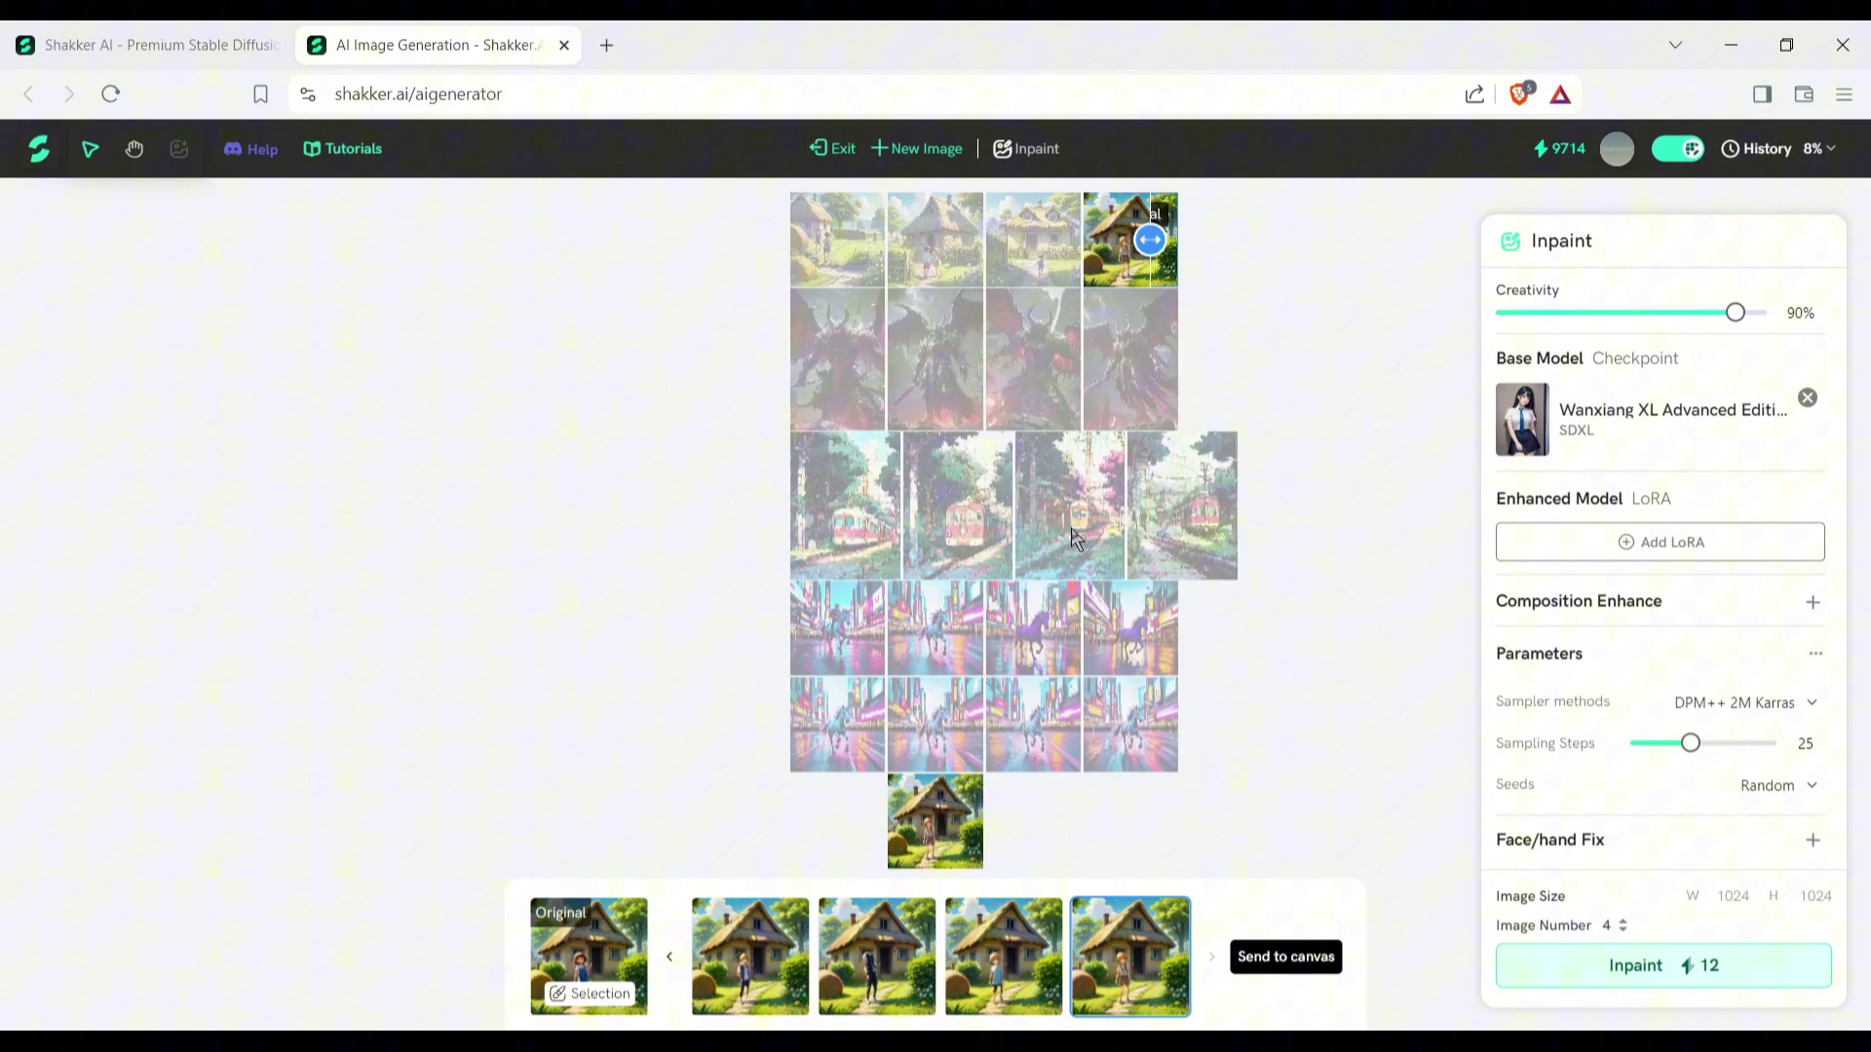
left_click(731, 958)
left_click(1279, 957)
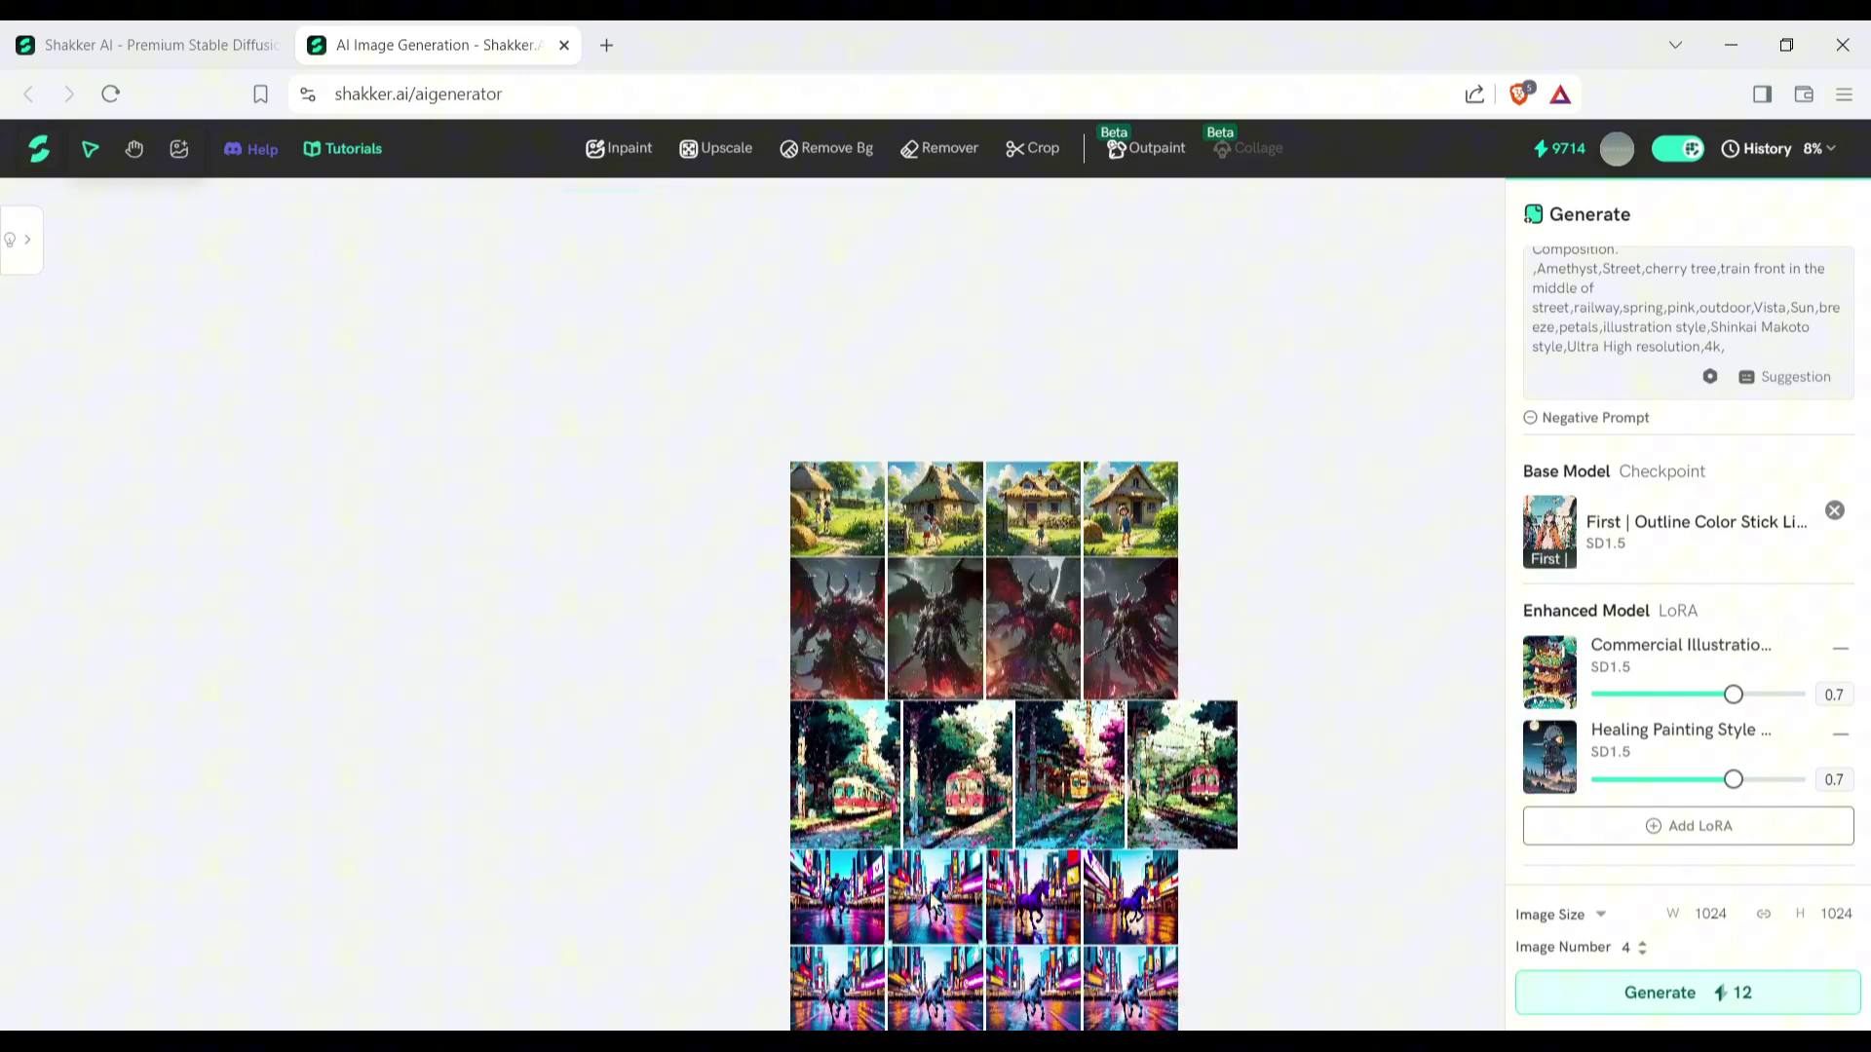
Step: Set up a 4x Anime upscale of the blue unicorn with Similarity 0.93 and HDR slightly raised
left_click(1069, 774)
mouse_move(640, 171)
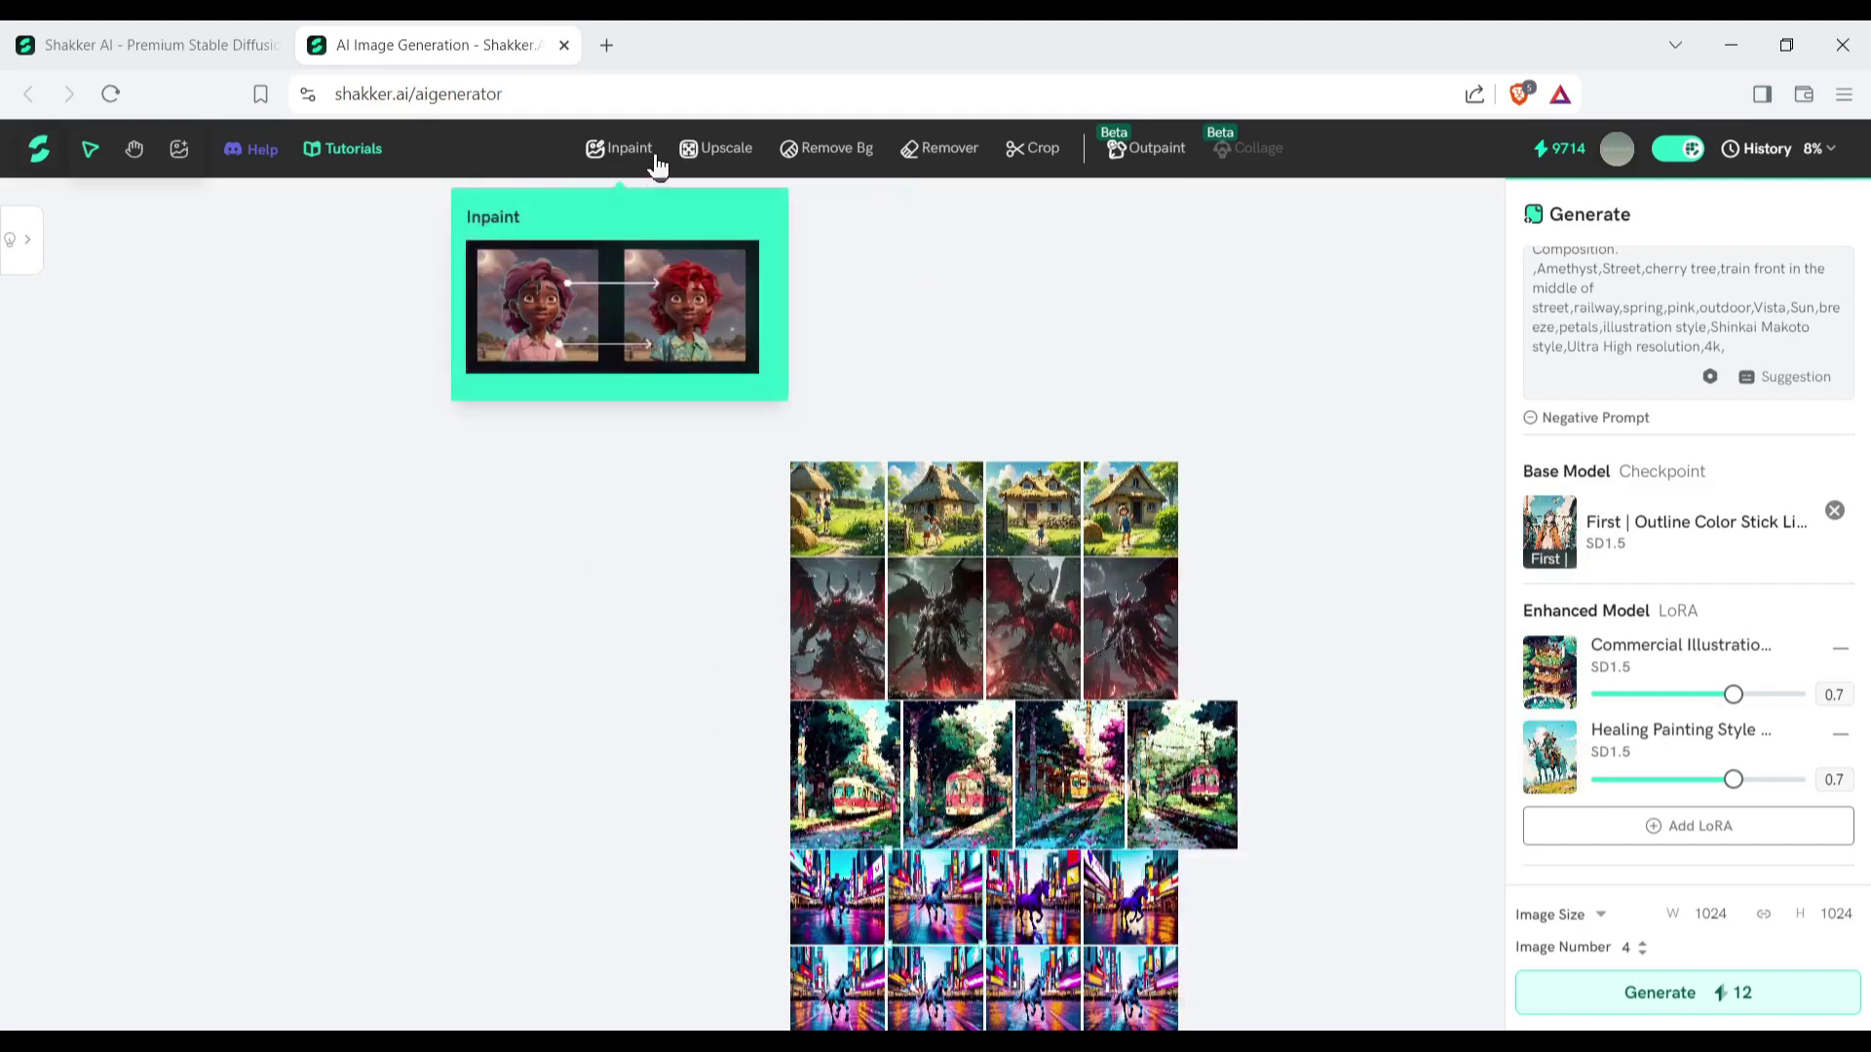
left_click(710, 147)
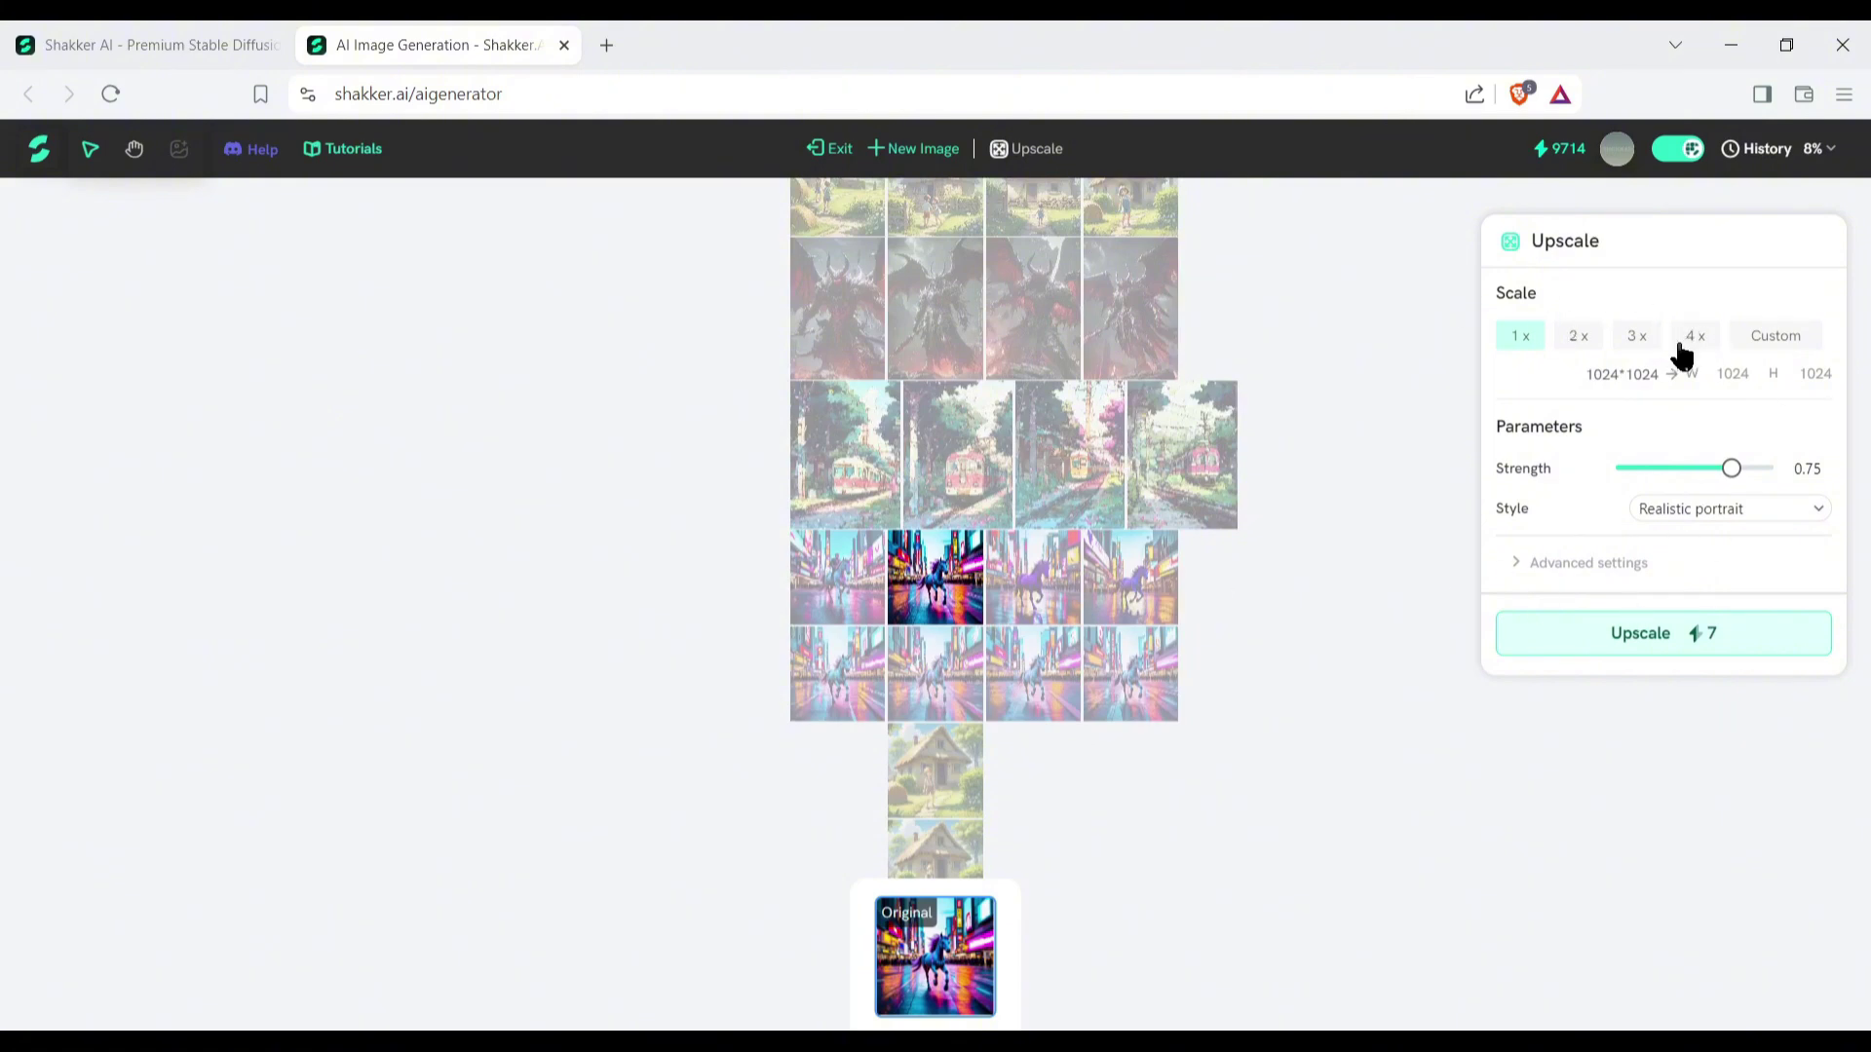
left_click(1697, 343)
left_click(1754, 510)
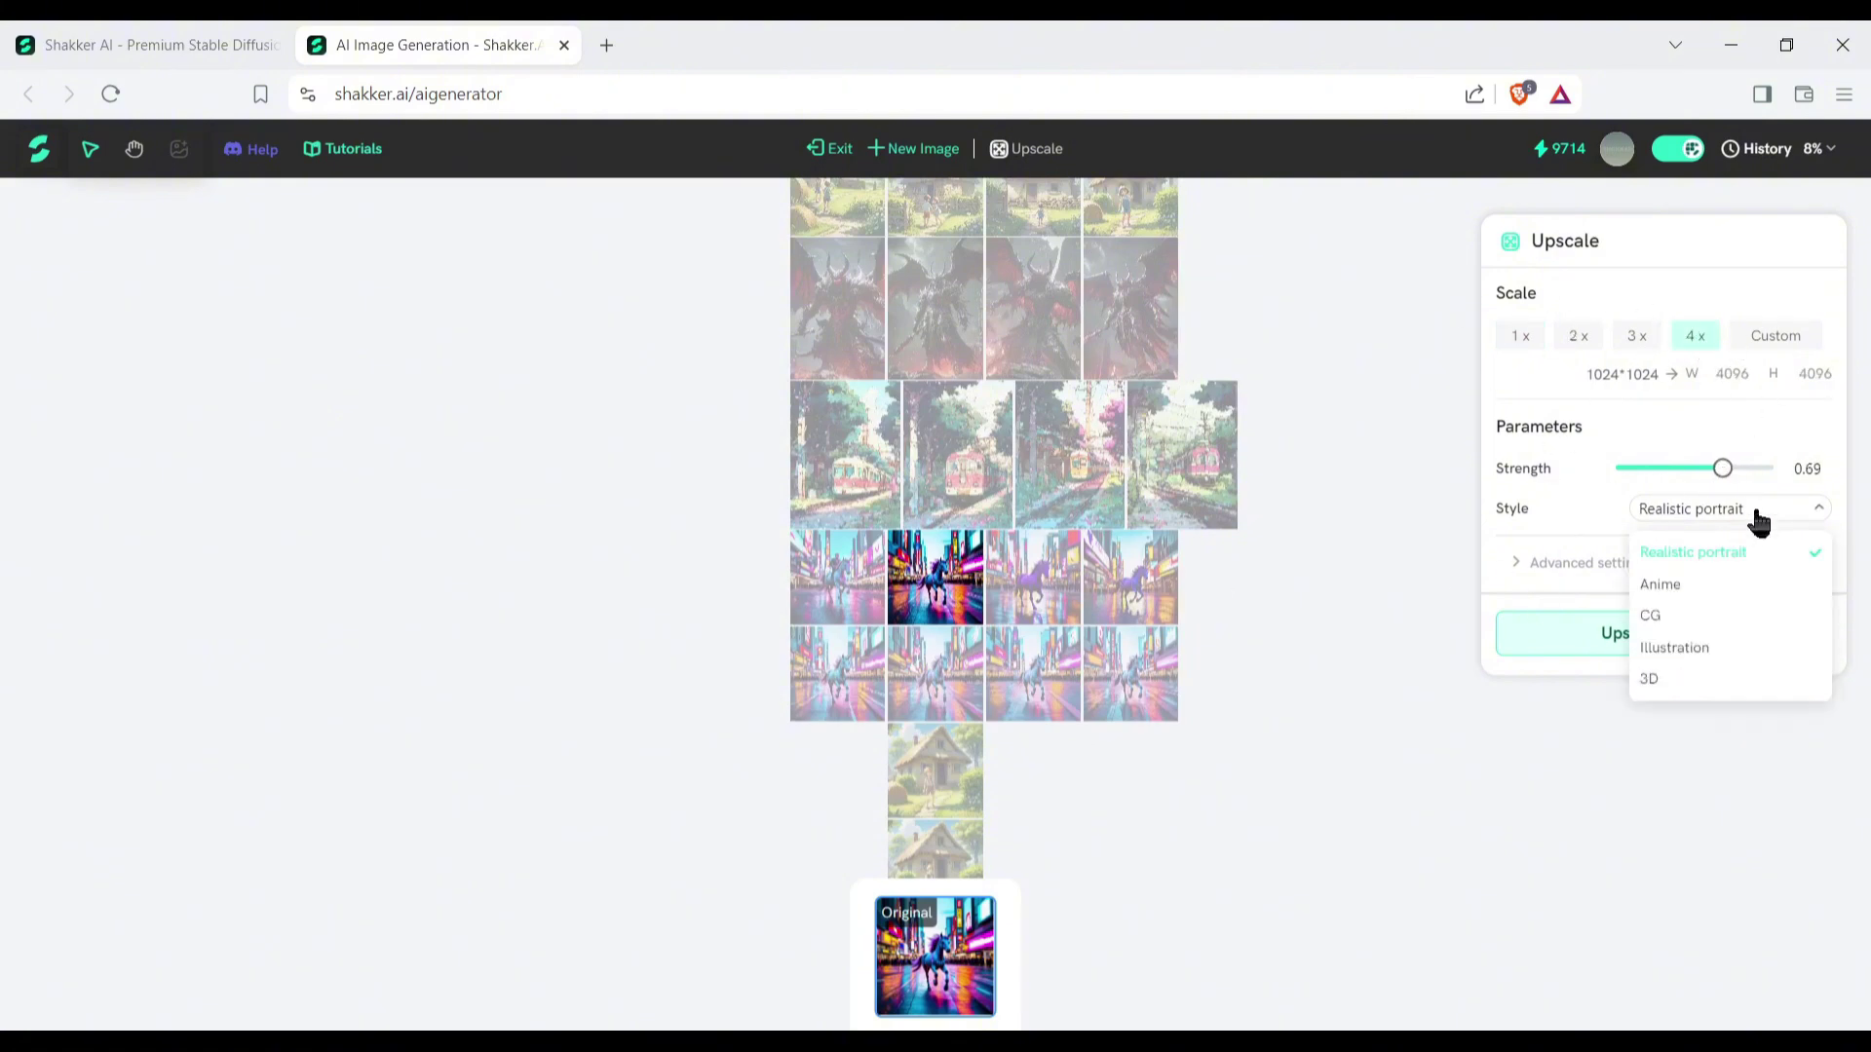
left_click(1696, 587)
left_click(1578, 562)
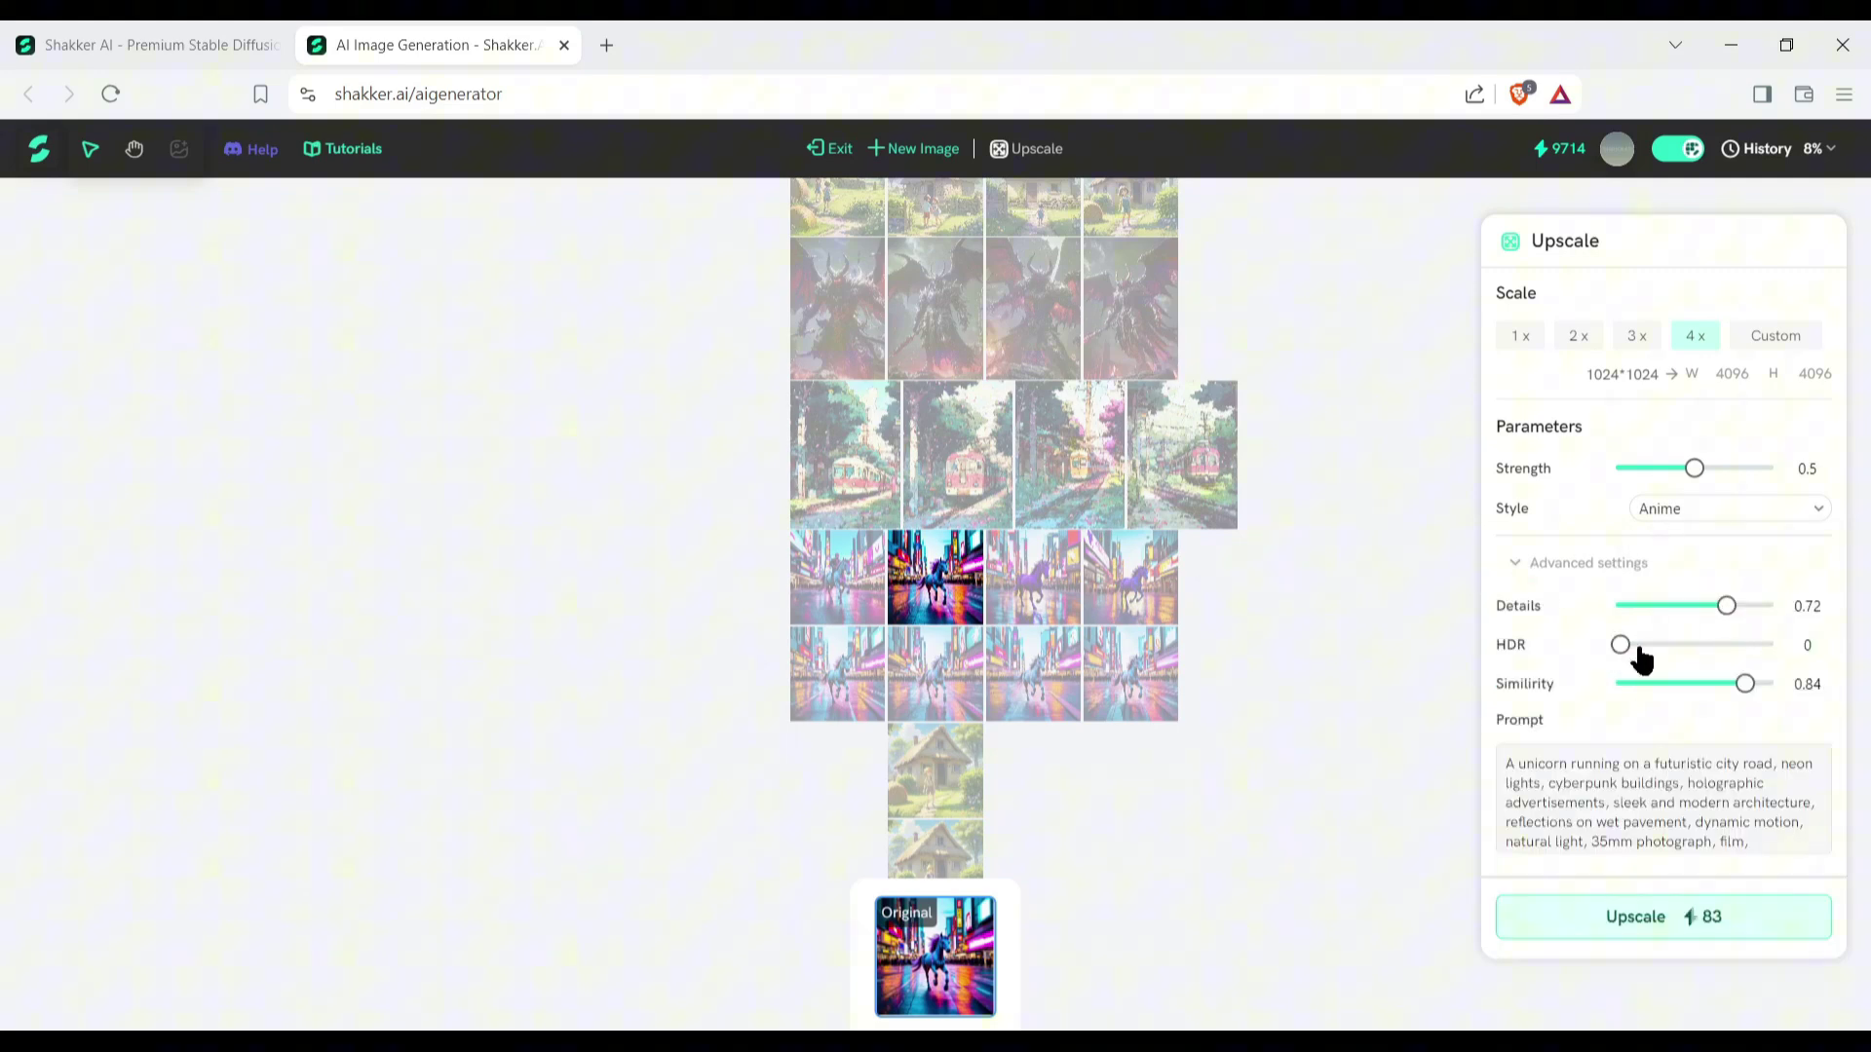
left_click(1759, 688)
left_click_drag(1620, 645, 1638, 645)
Step: Run the upscale and pan to the new 4096 × 4096 image on the canvas
left_click(1670, 926)
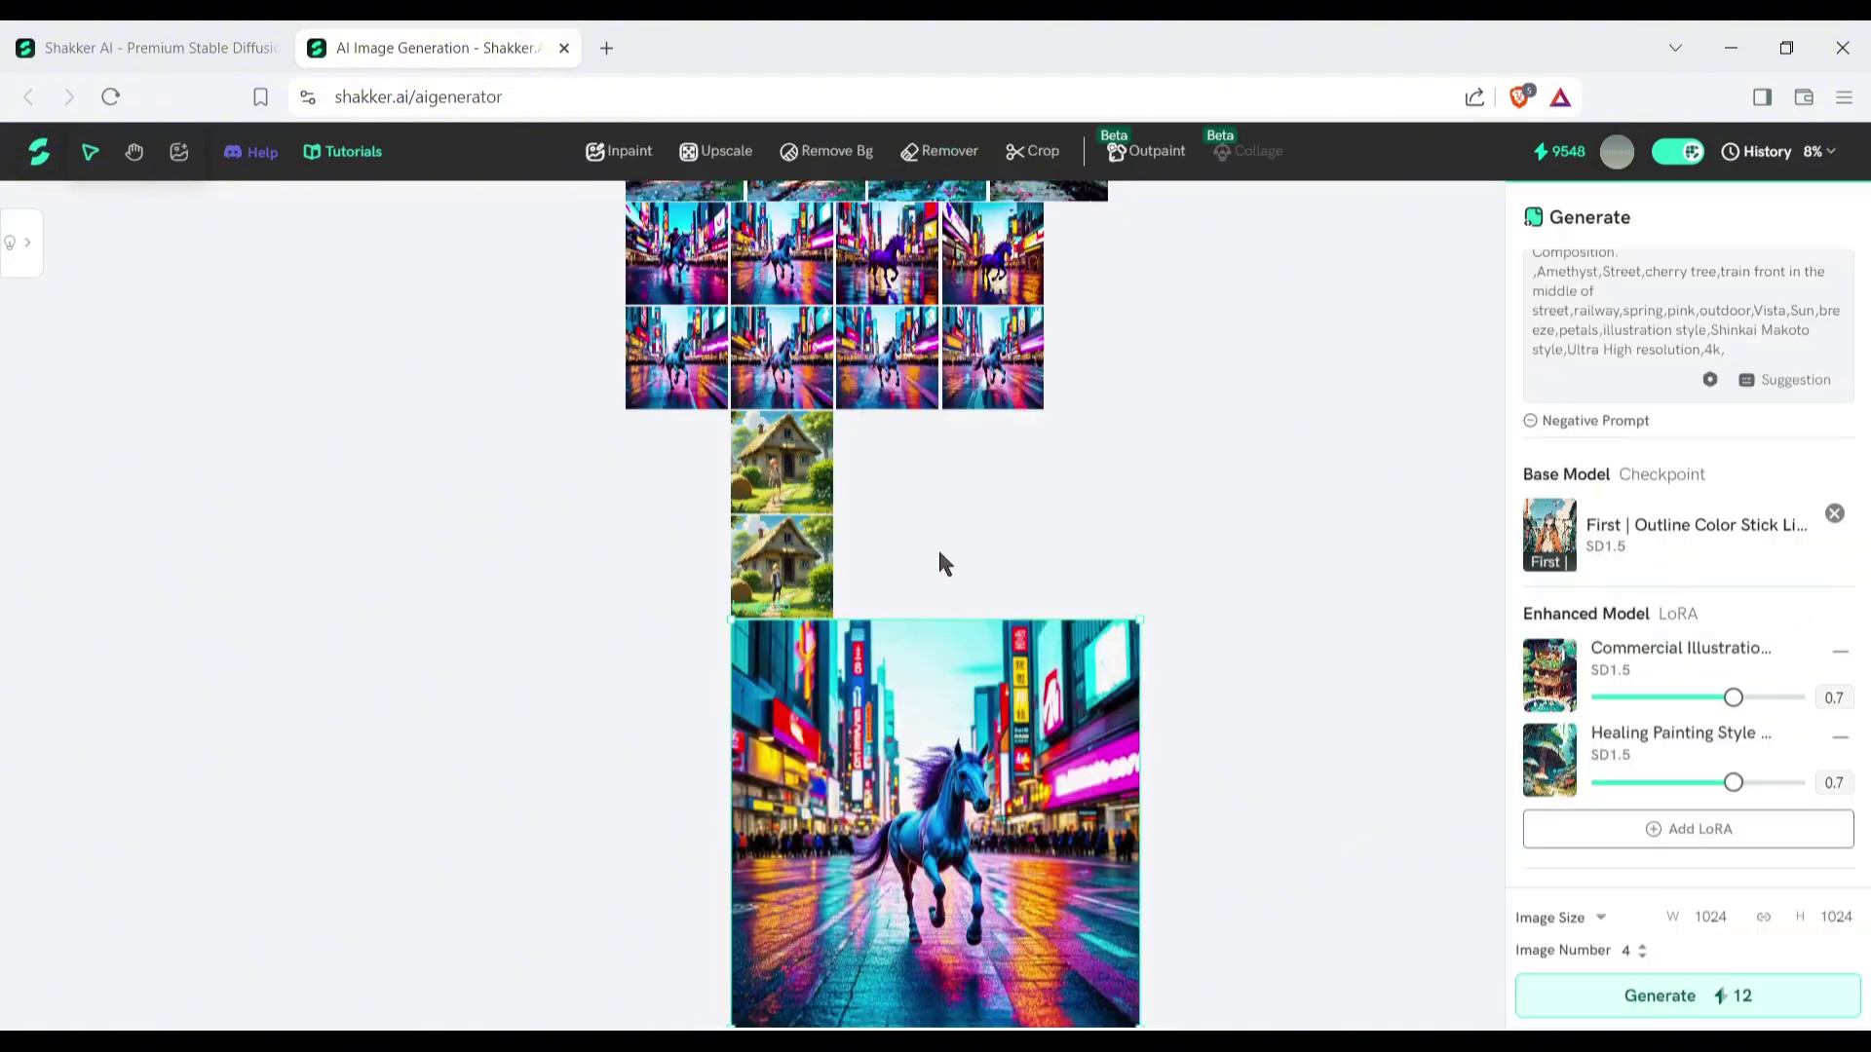
scroll(940, 563, "up", 5)
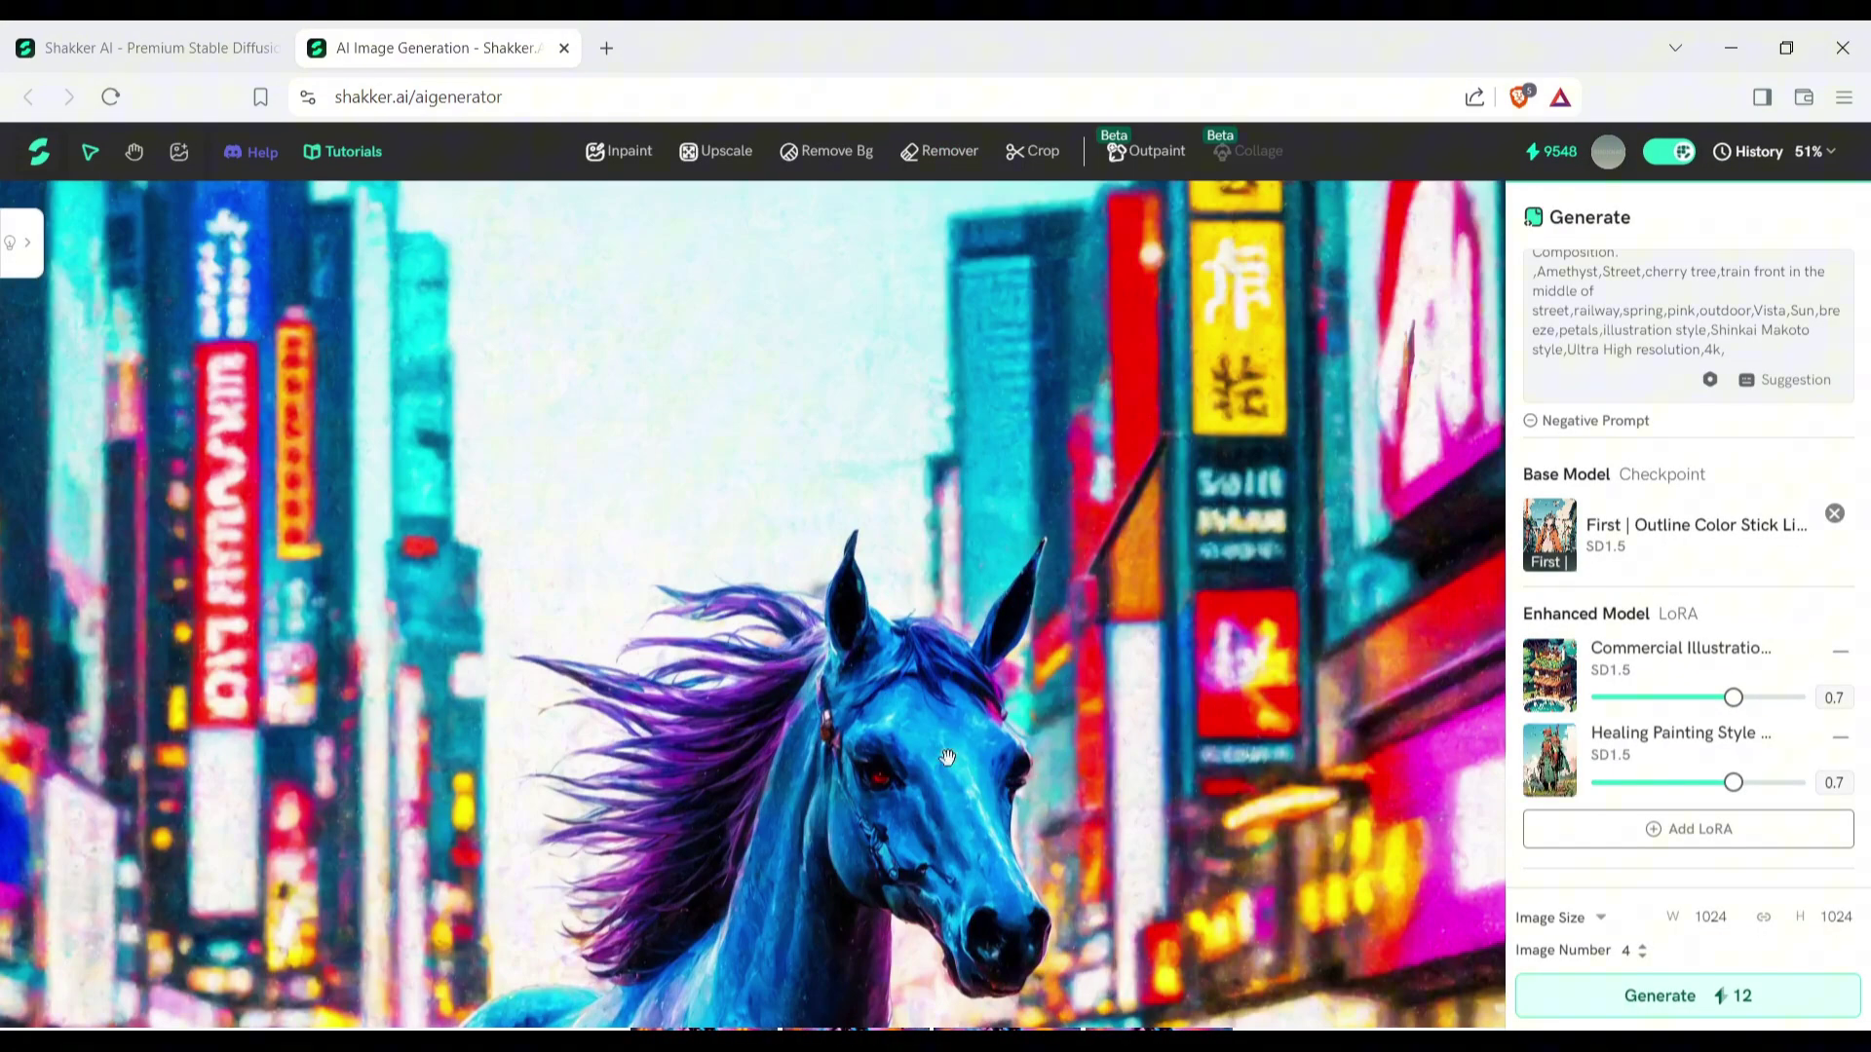
scroll(948, 757, "down", 10)
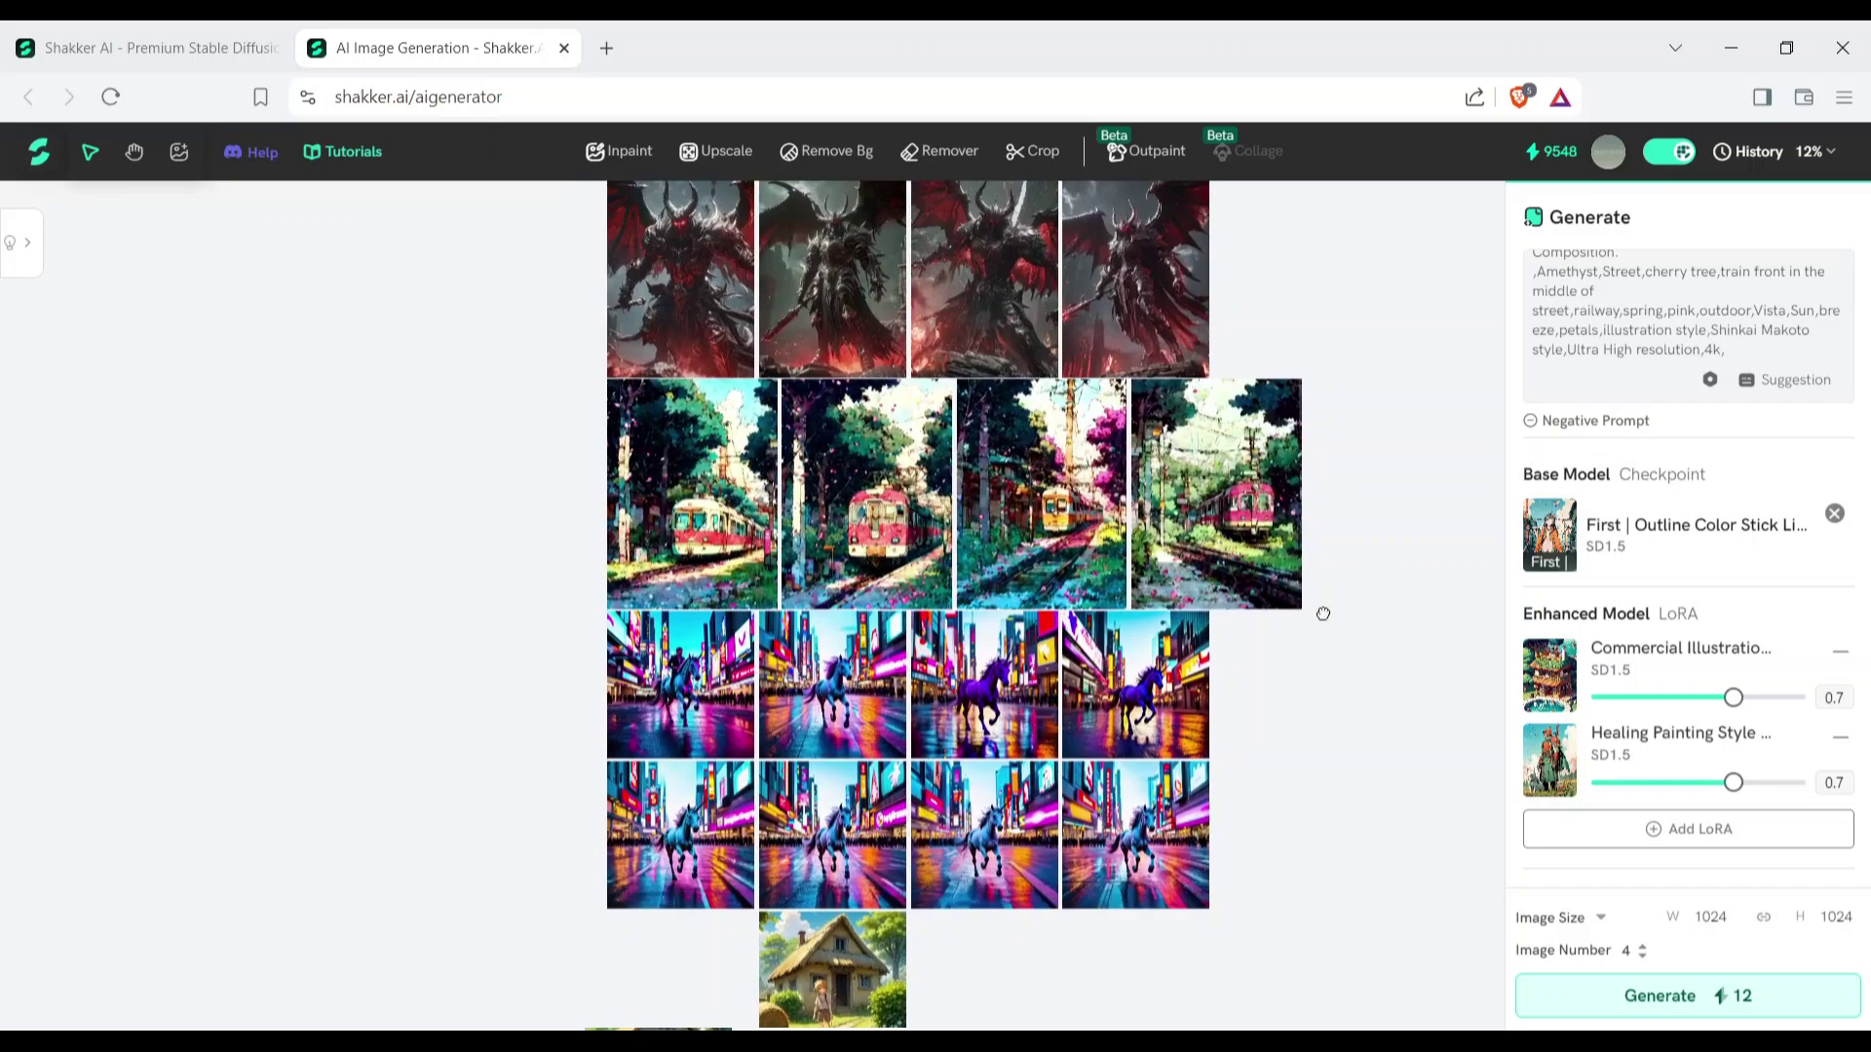
left_click_drag(1324, 614, 1140, 677)
scroll(1242, 482, "down", 3)
Step: Remove the background from neon-city horse Image 14, leaving the blue unicorn isolated
left_click(863, 609)
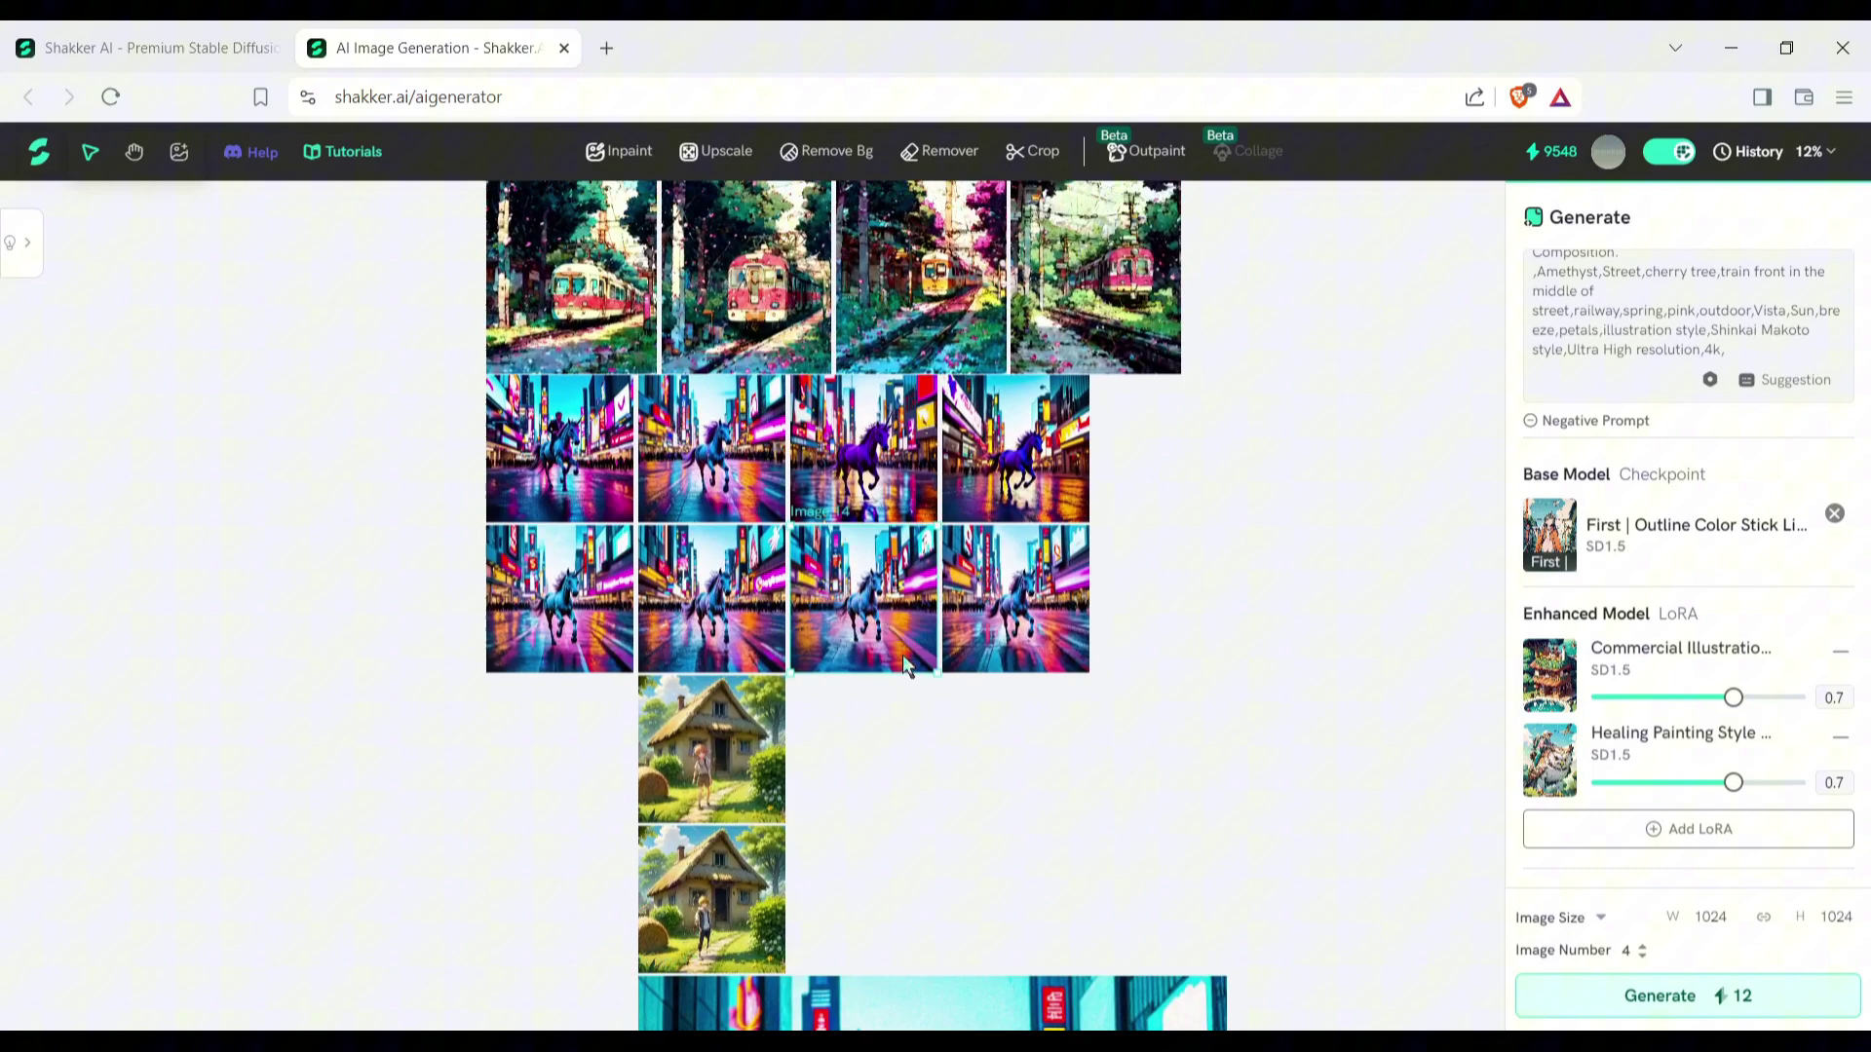
left_click(833, 152)
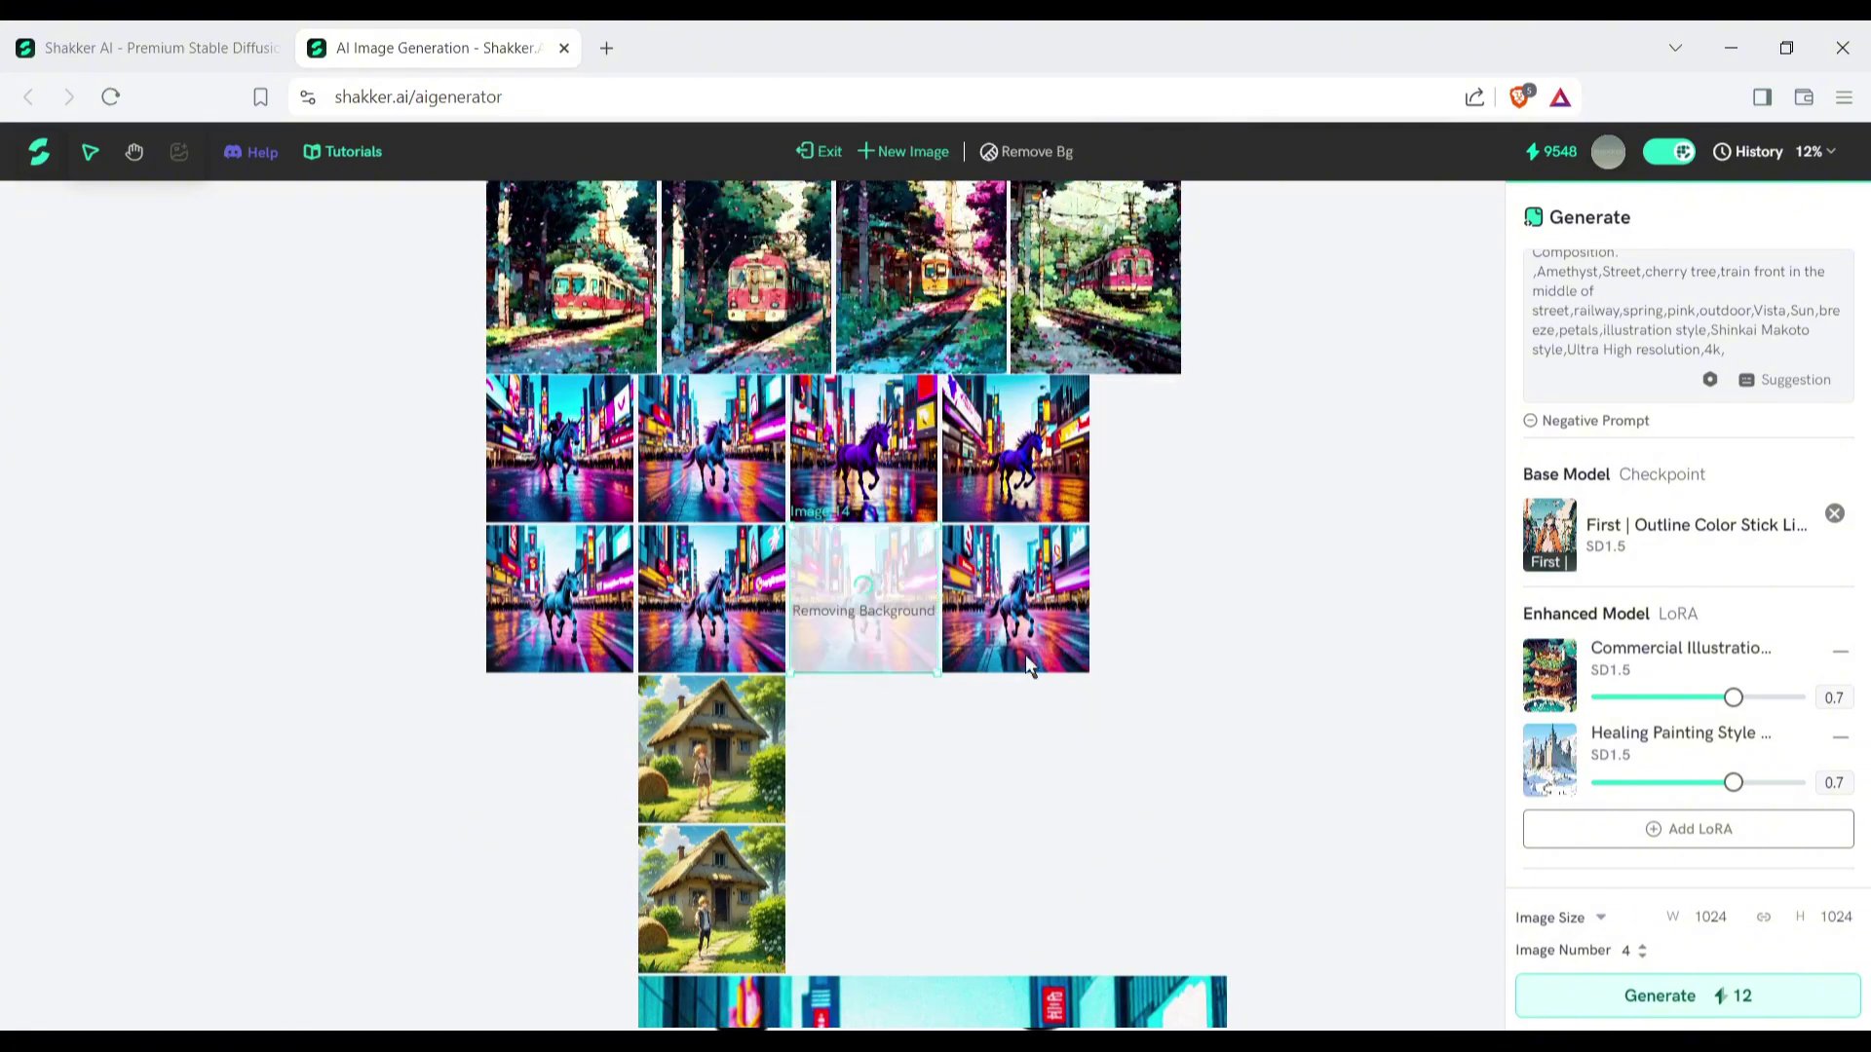
scroll(838, 614, "up", 5)
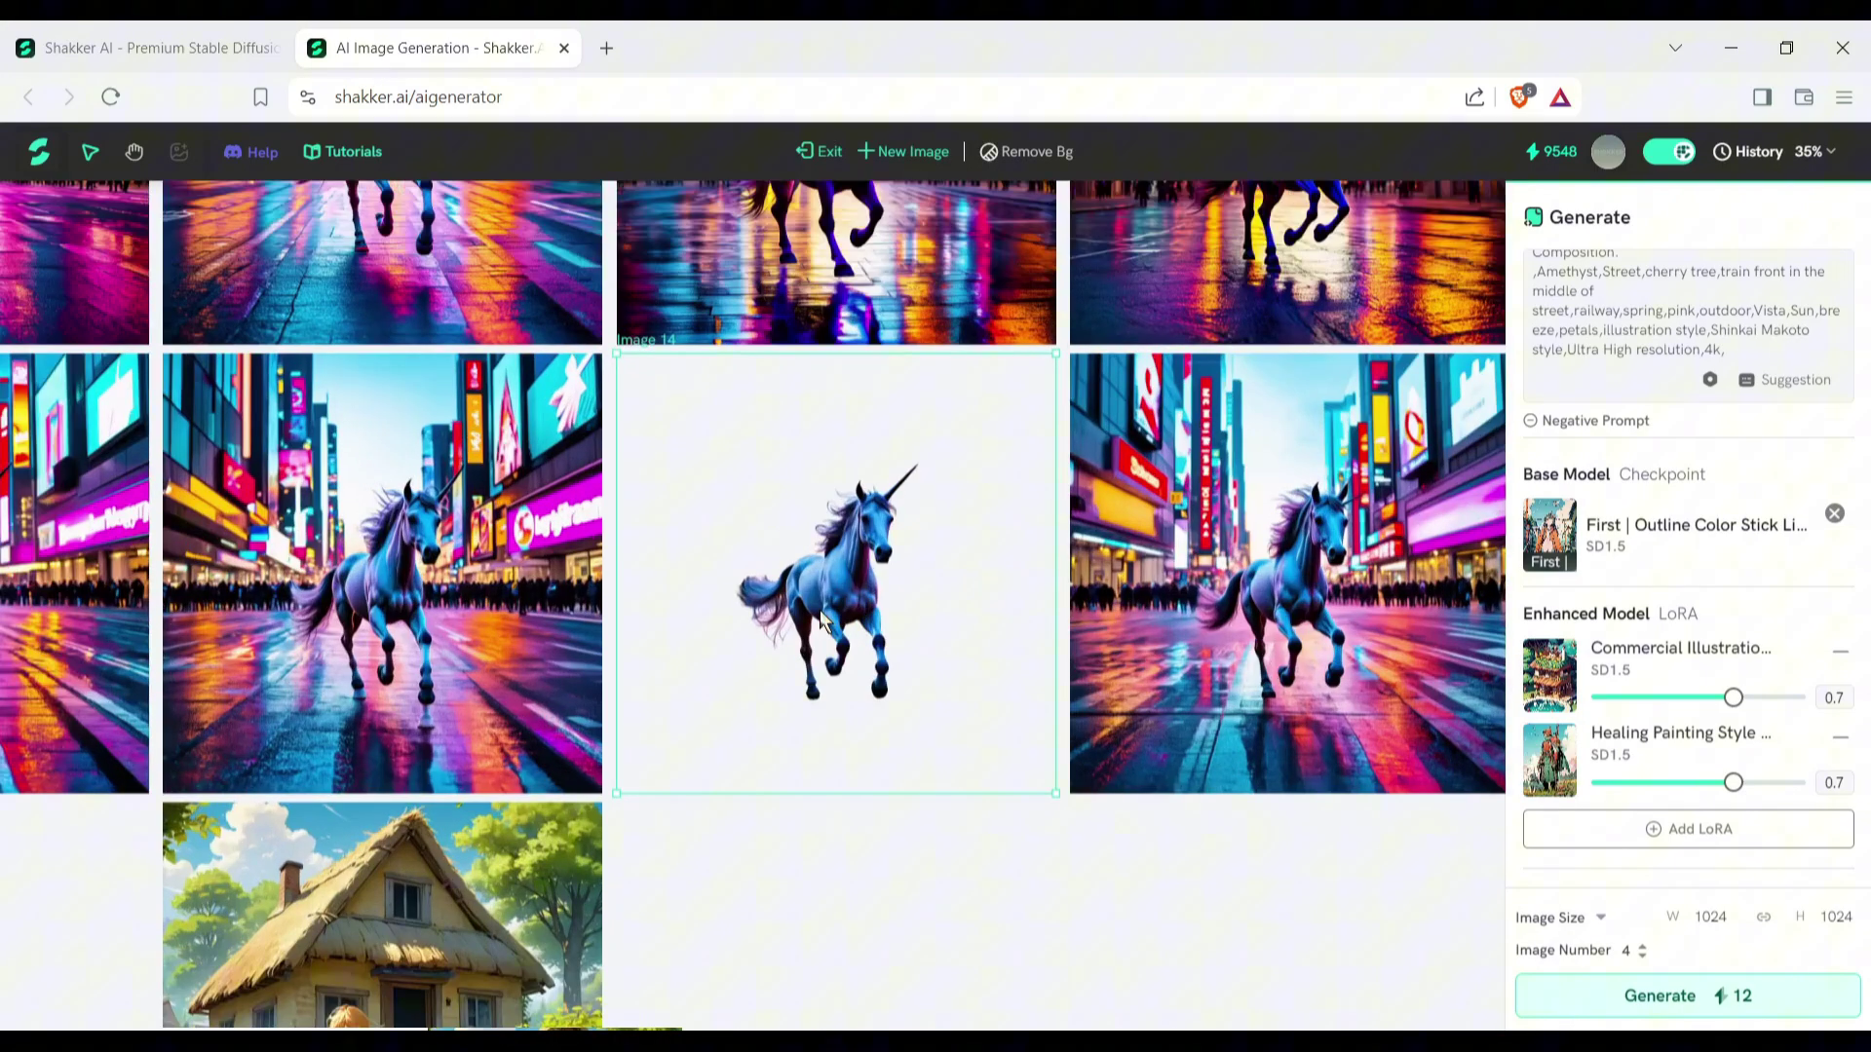
scroll(822, 618, "up", 5)
scroll(821, 618, "down", 8)
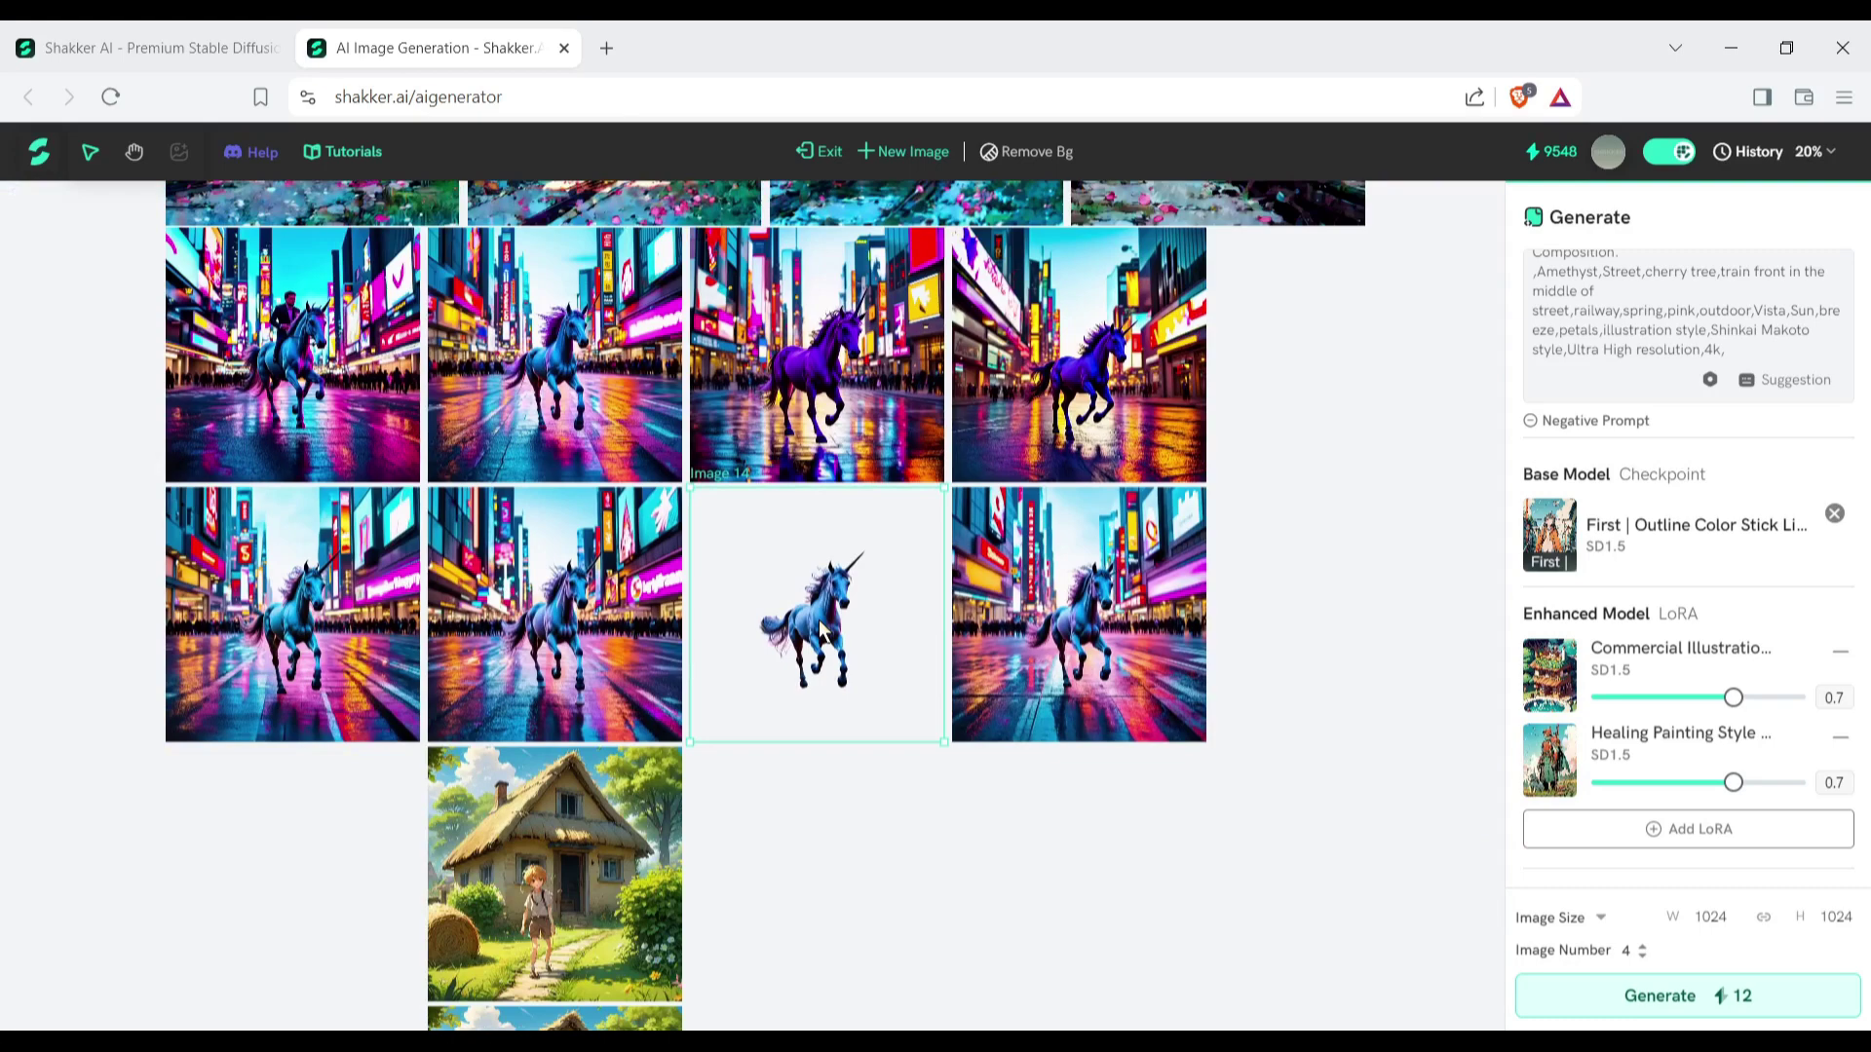
left_click(822, 151)
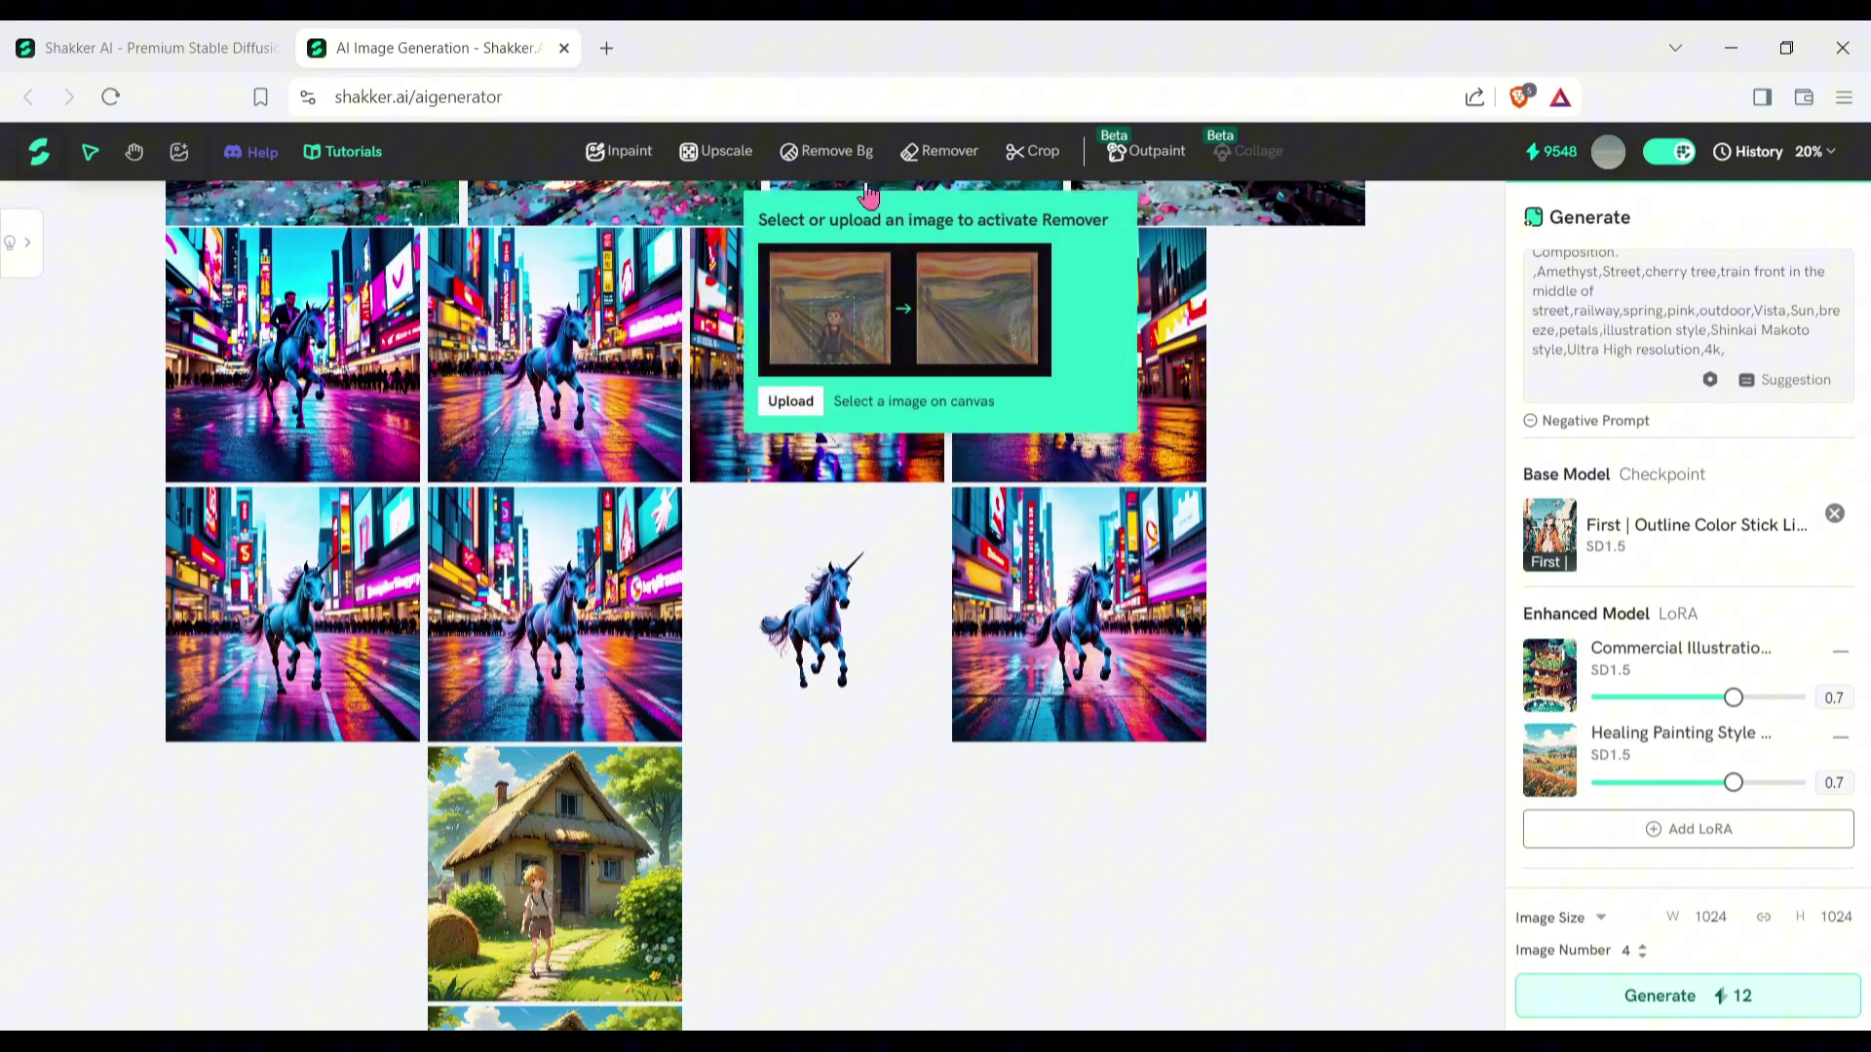
Step: Erase the boy from the cottage image using a rectangle selection in Remover
left_click(534, 850)
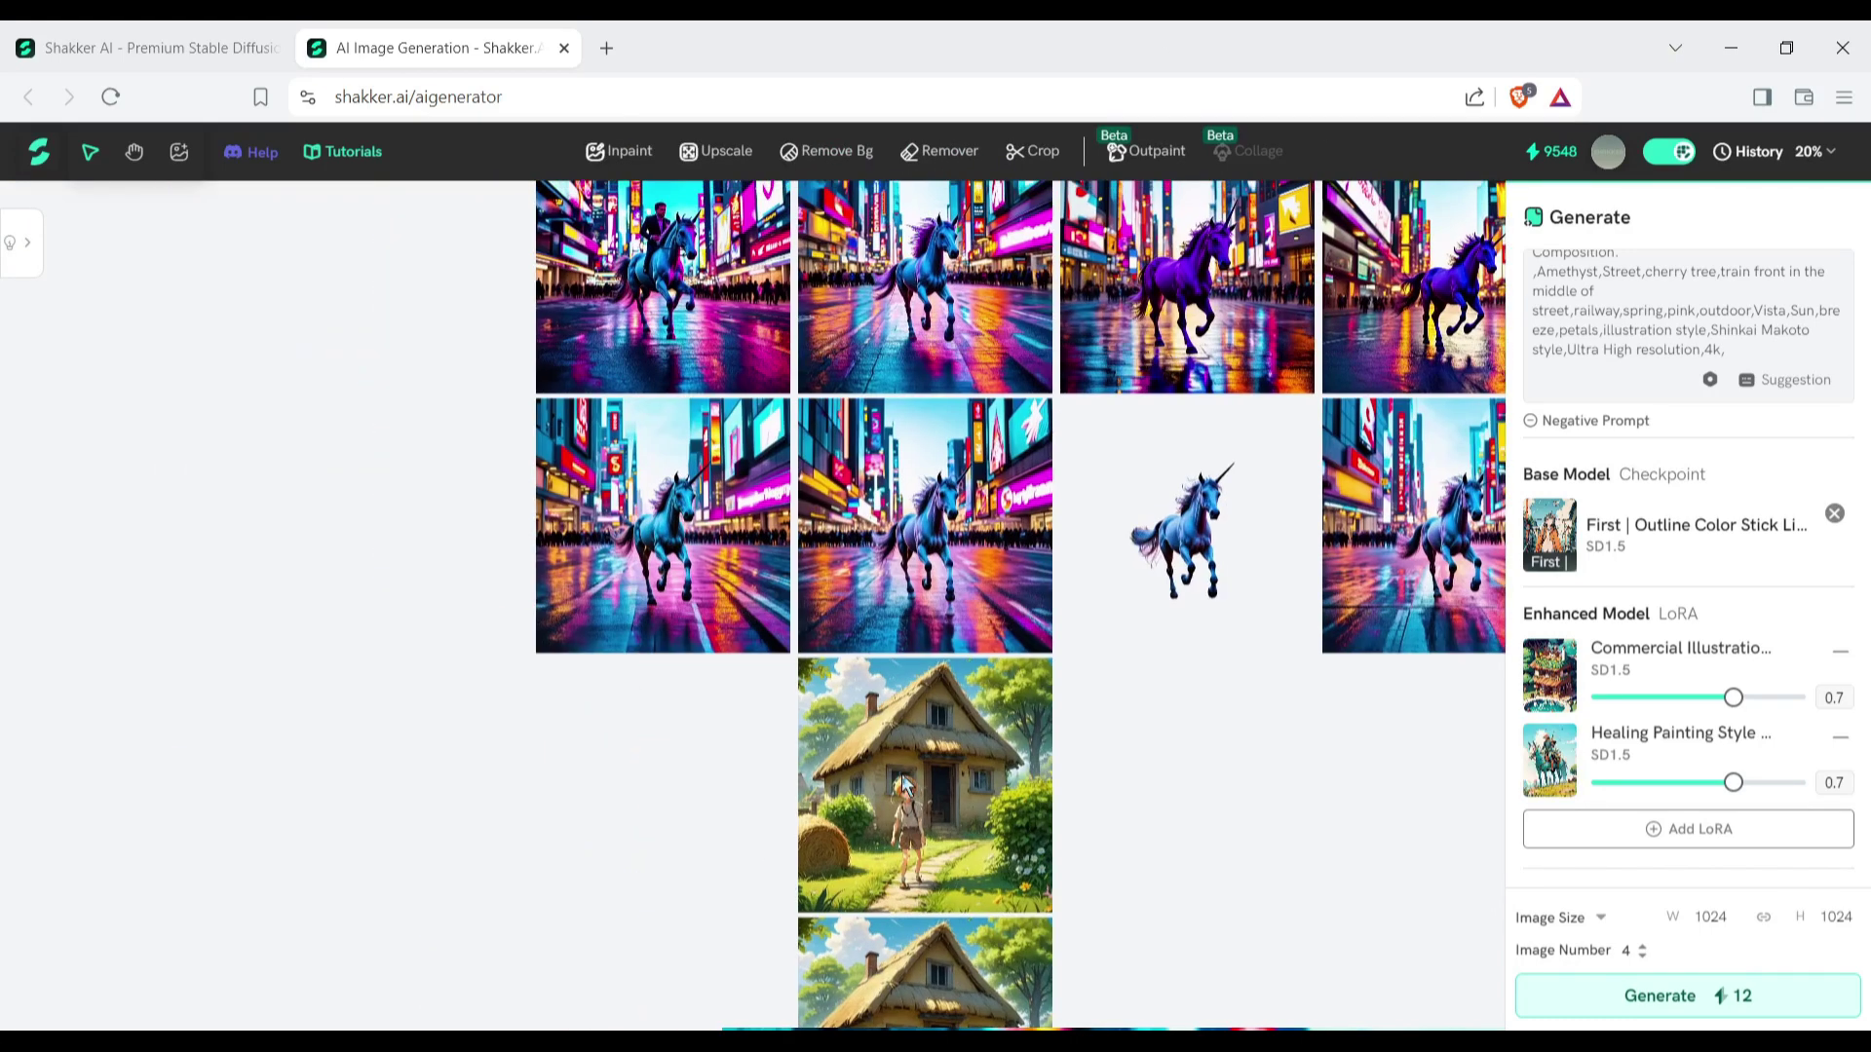
scroll(911, 596, "up", 6)
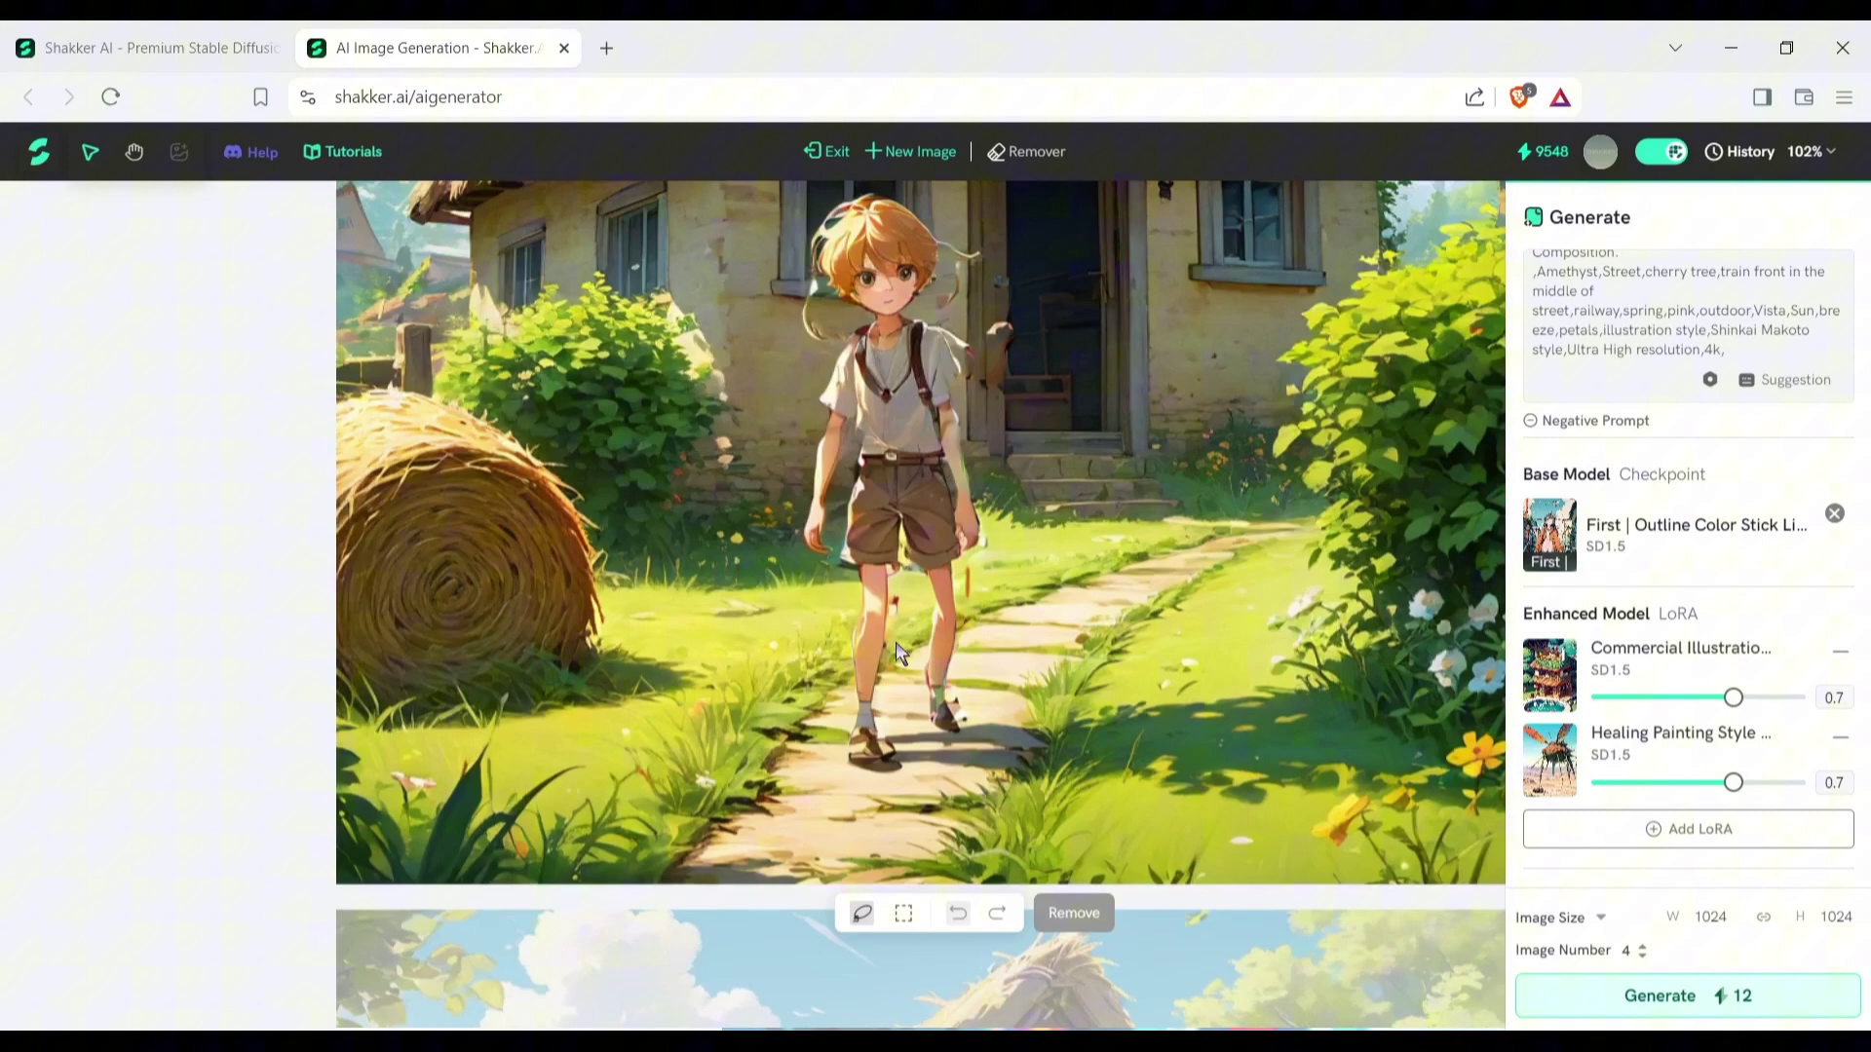
scroll(931, 746, "down", 6)
left_click_drag(888, 570, 958, 765)
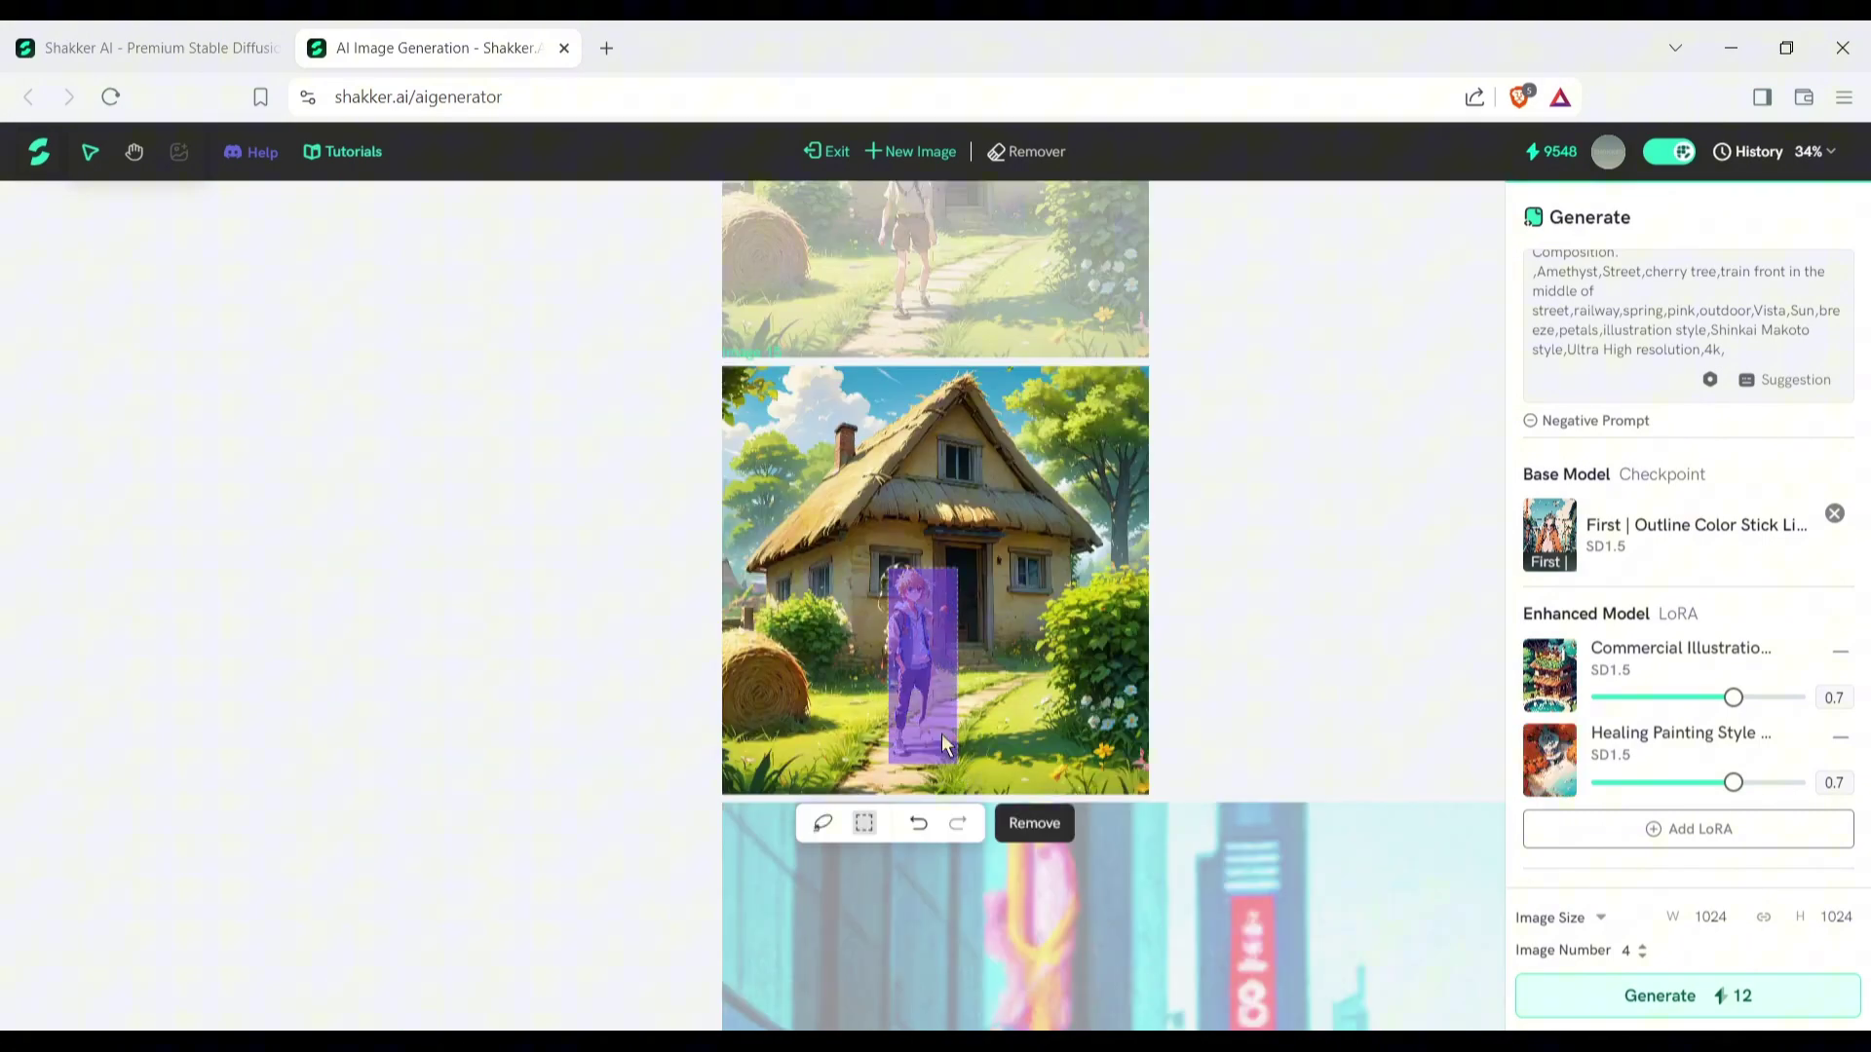
left_click(1018, 826)
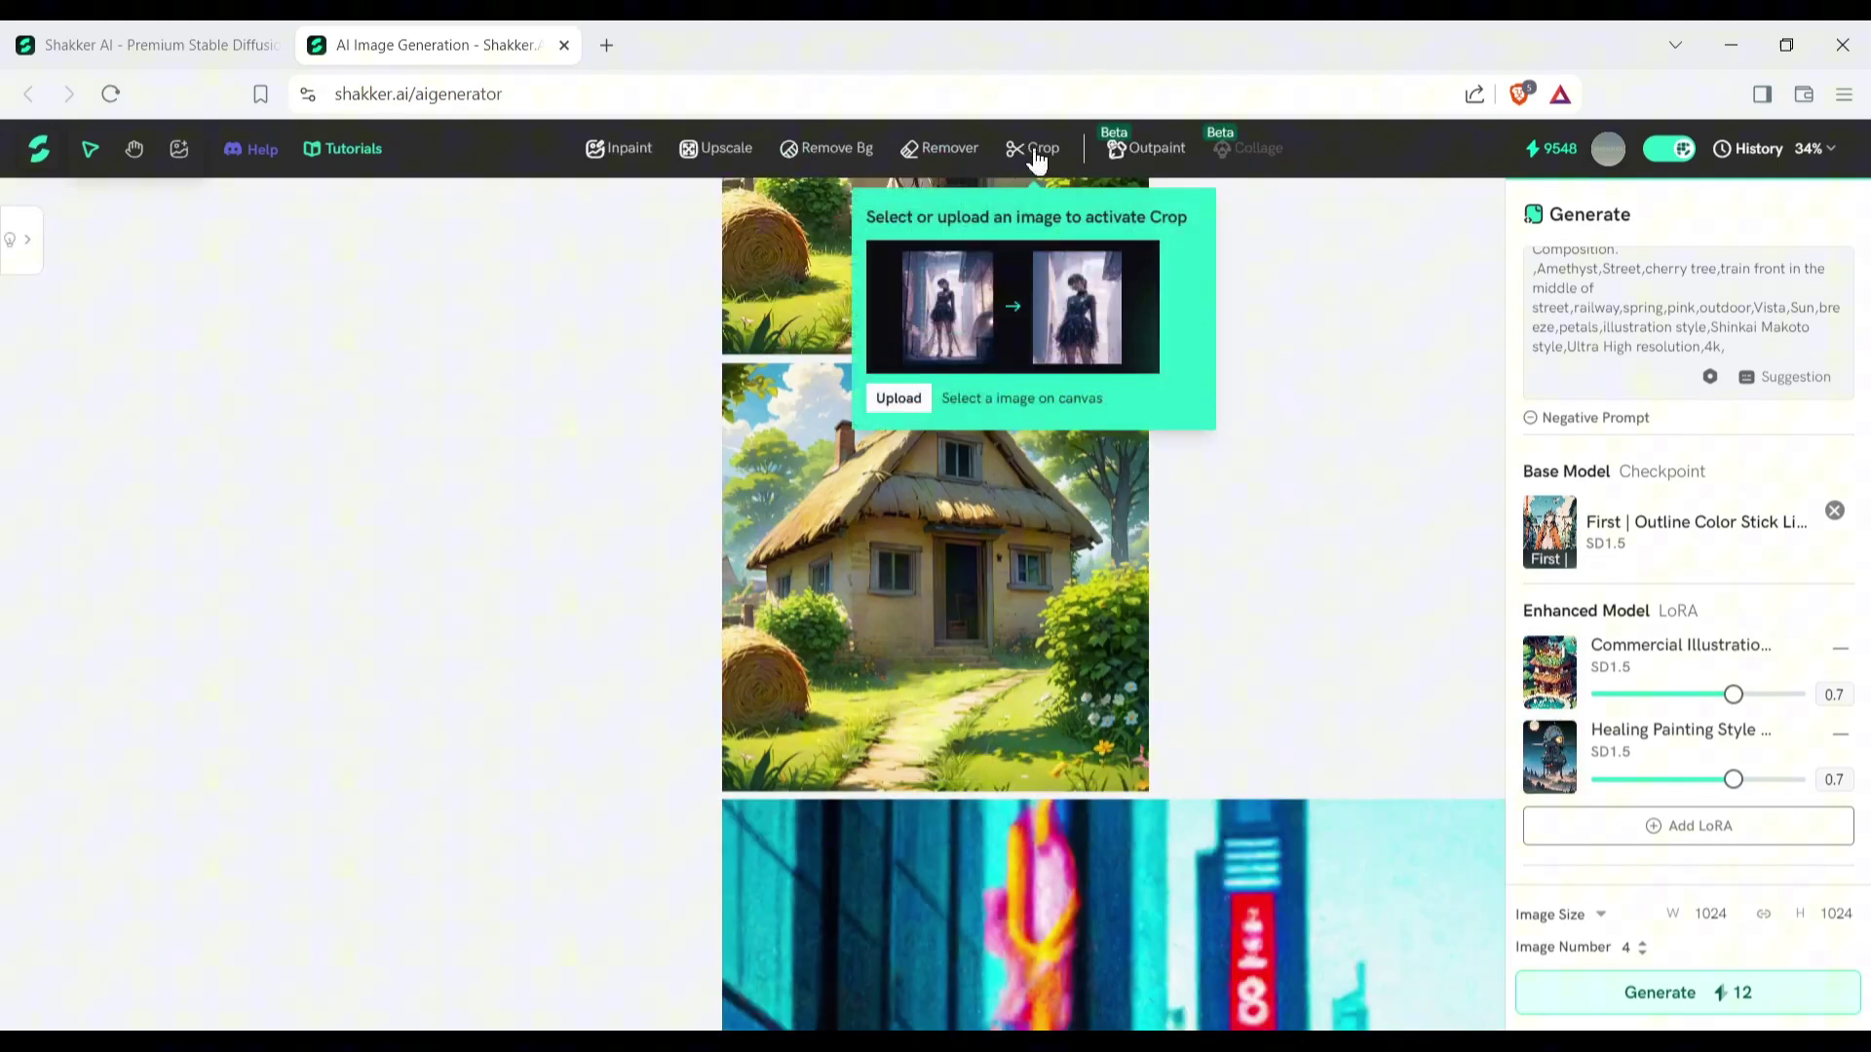
Step: Crop the boy-free cottage image to a wider, shorter frame and open it for outpainting at 1024 × 764
left_click(1060, 151)
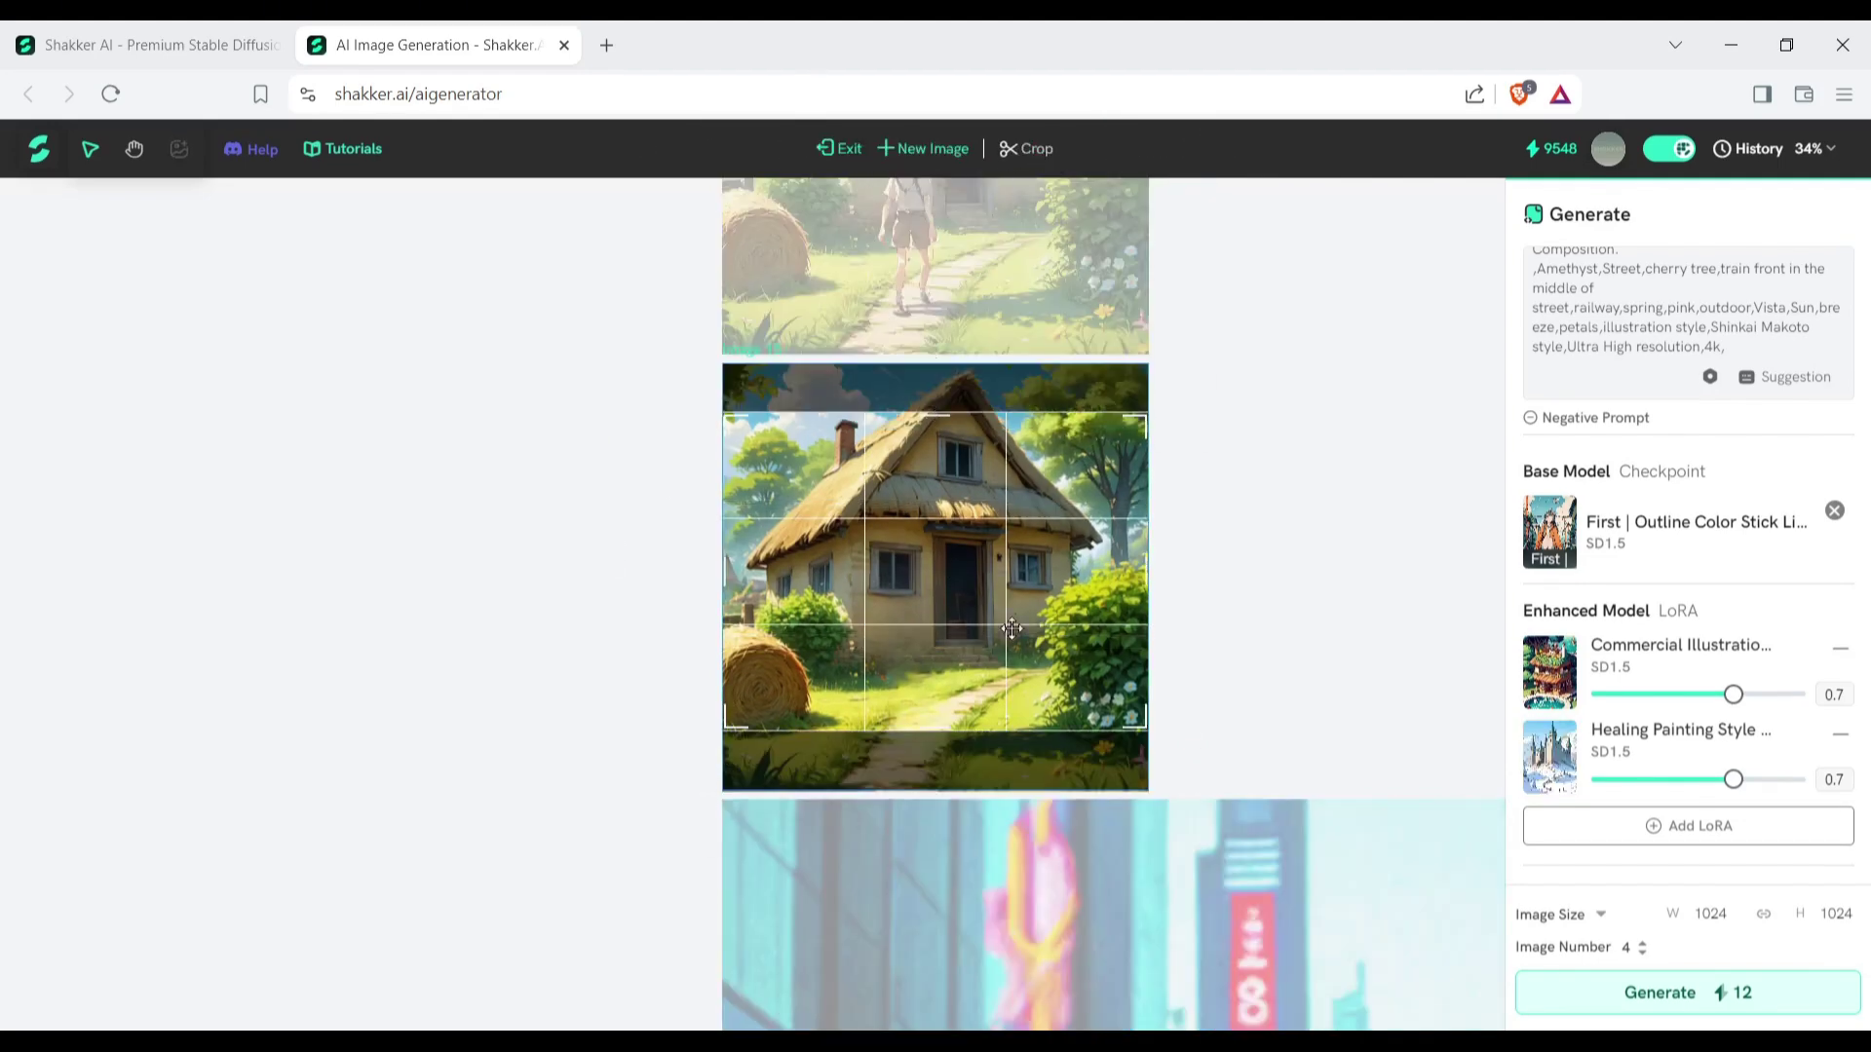
left_click(1031, 148)
scroll(459, 509, "up", 3)
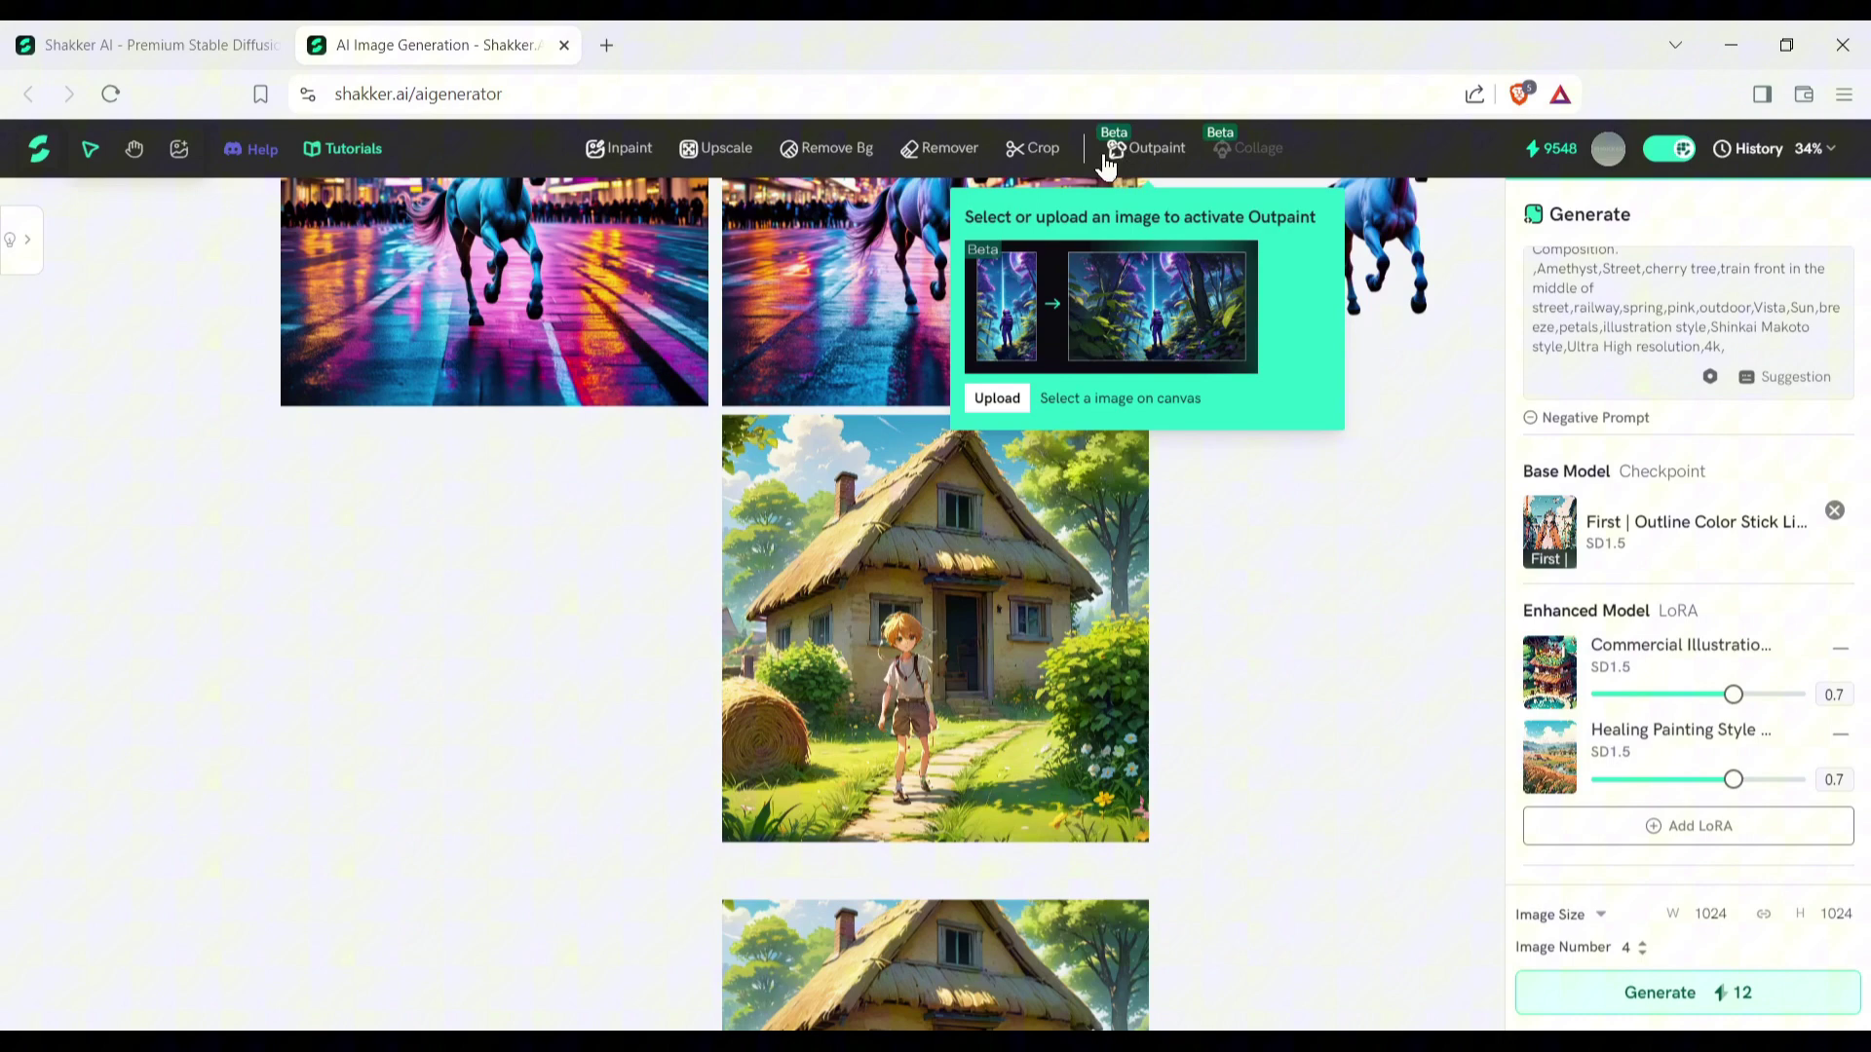
left_click(931, 735)
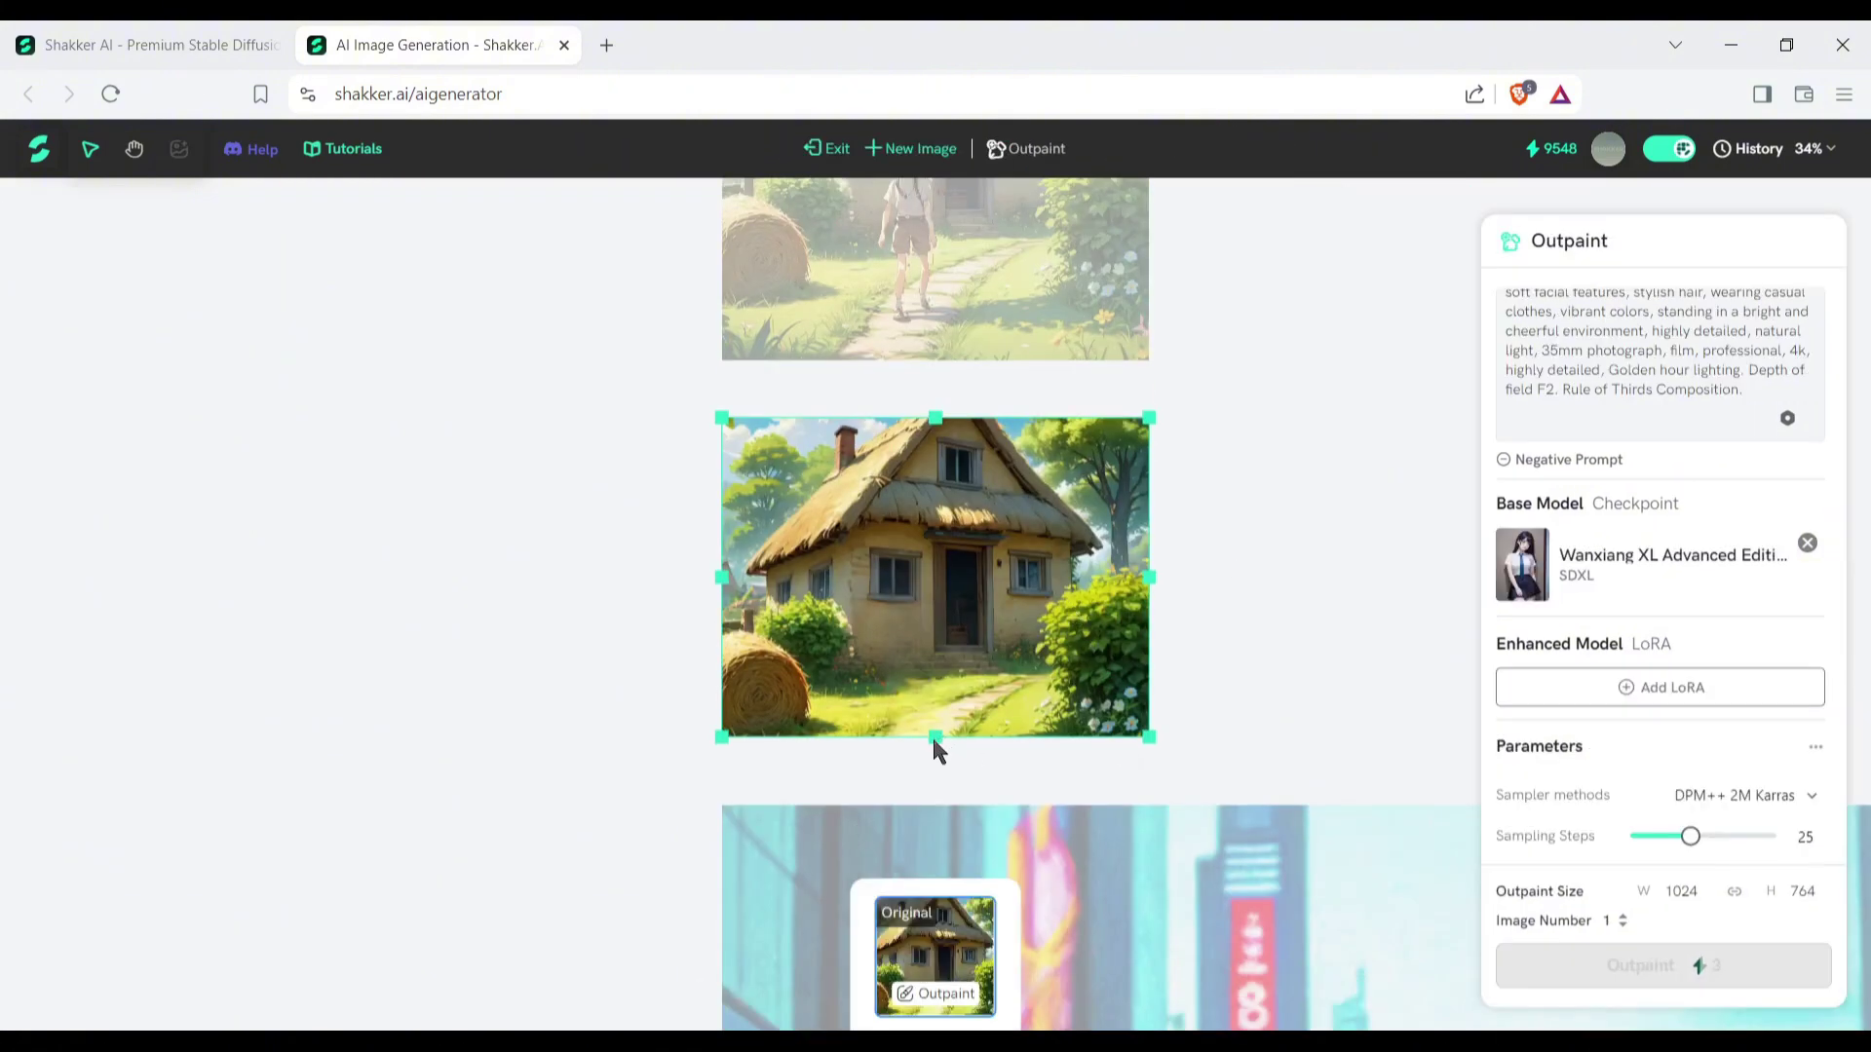
Step: Leave outpainting without generating and select the neon-street unicorn image
left_click(862, 148)
scroll(1149, 506, "down", 3)
scroll(1174, 473, "up", 5)
scroll(1238, 523, "up", 2)
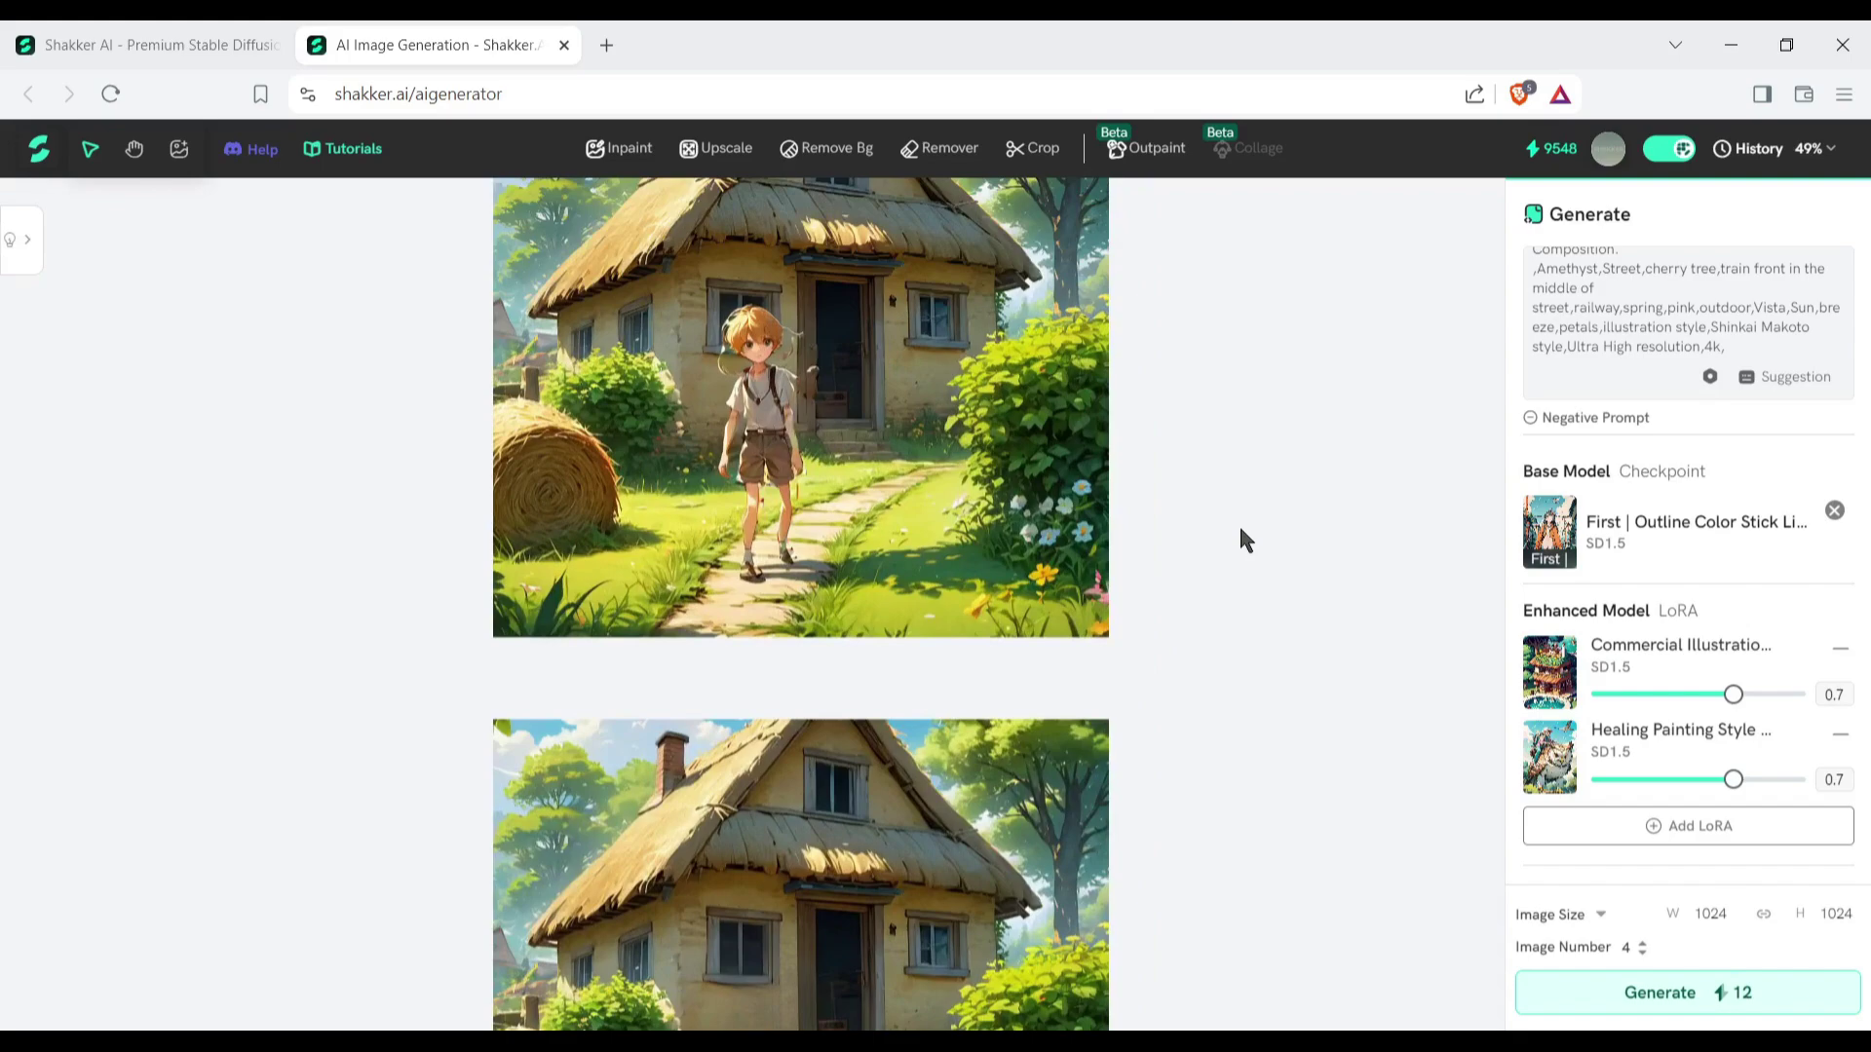
scroll(1237, 523, "down", 4)
left_click_drag(1234, 443, 1230, 703)
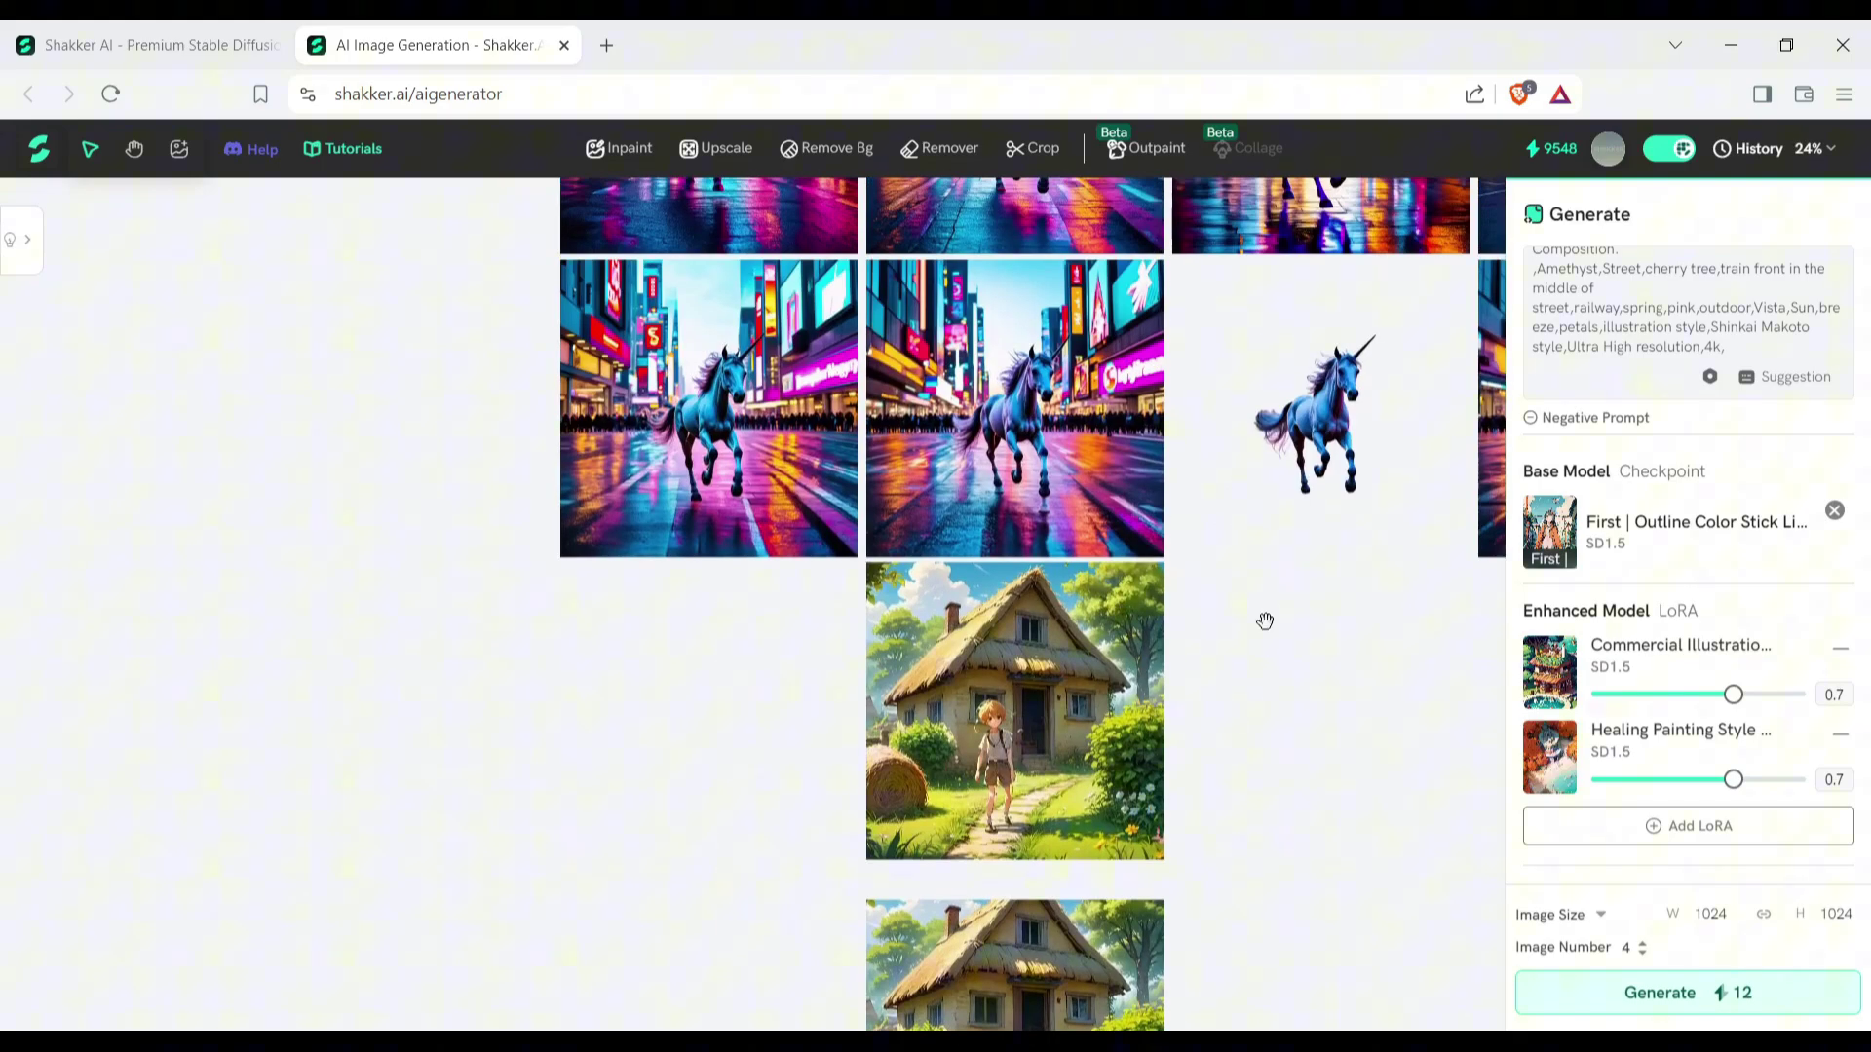
left_click(695, 421)
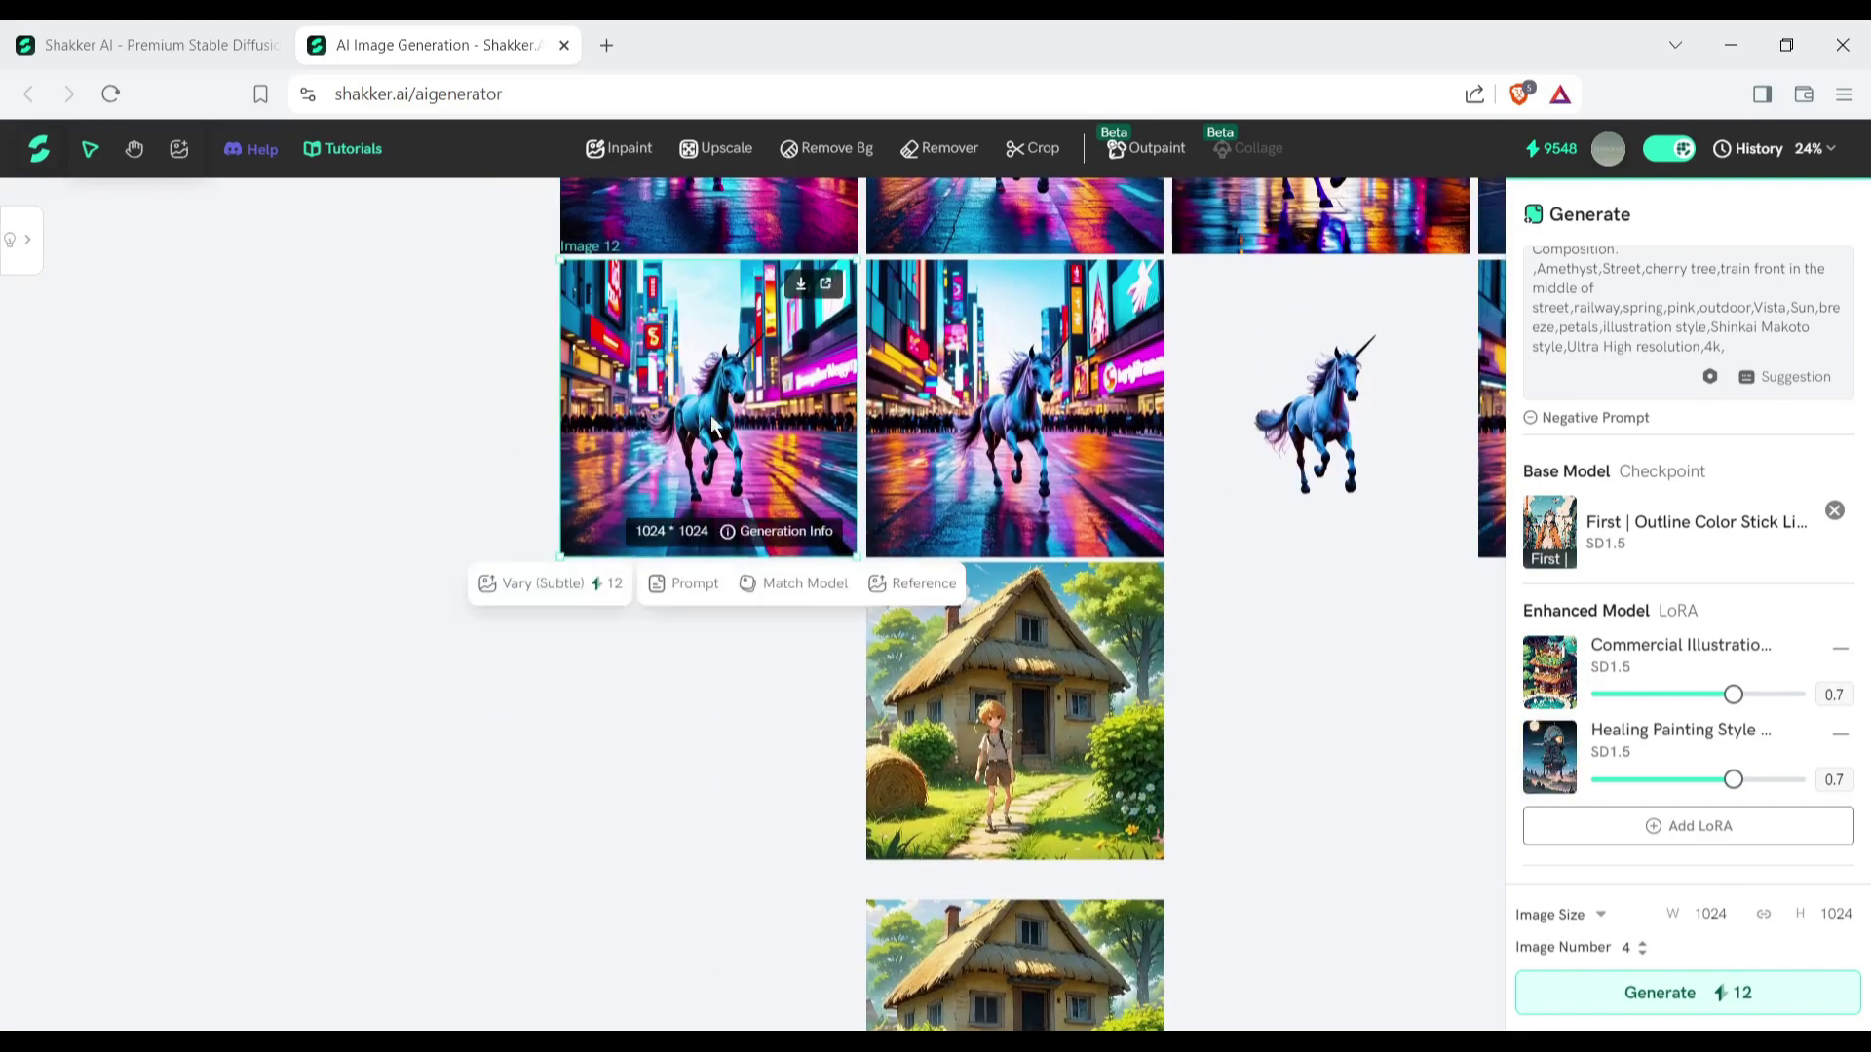
scroll(698, 544, "up", 10)
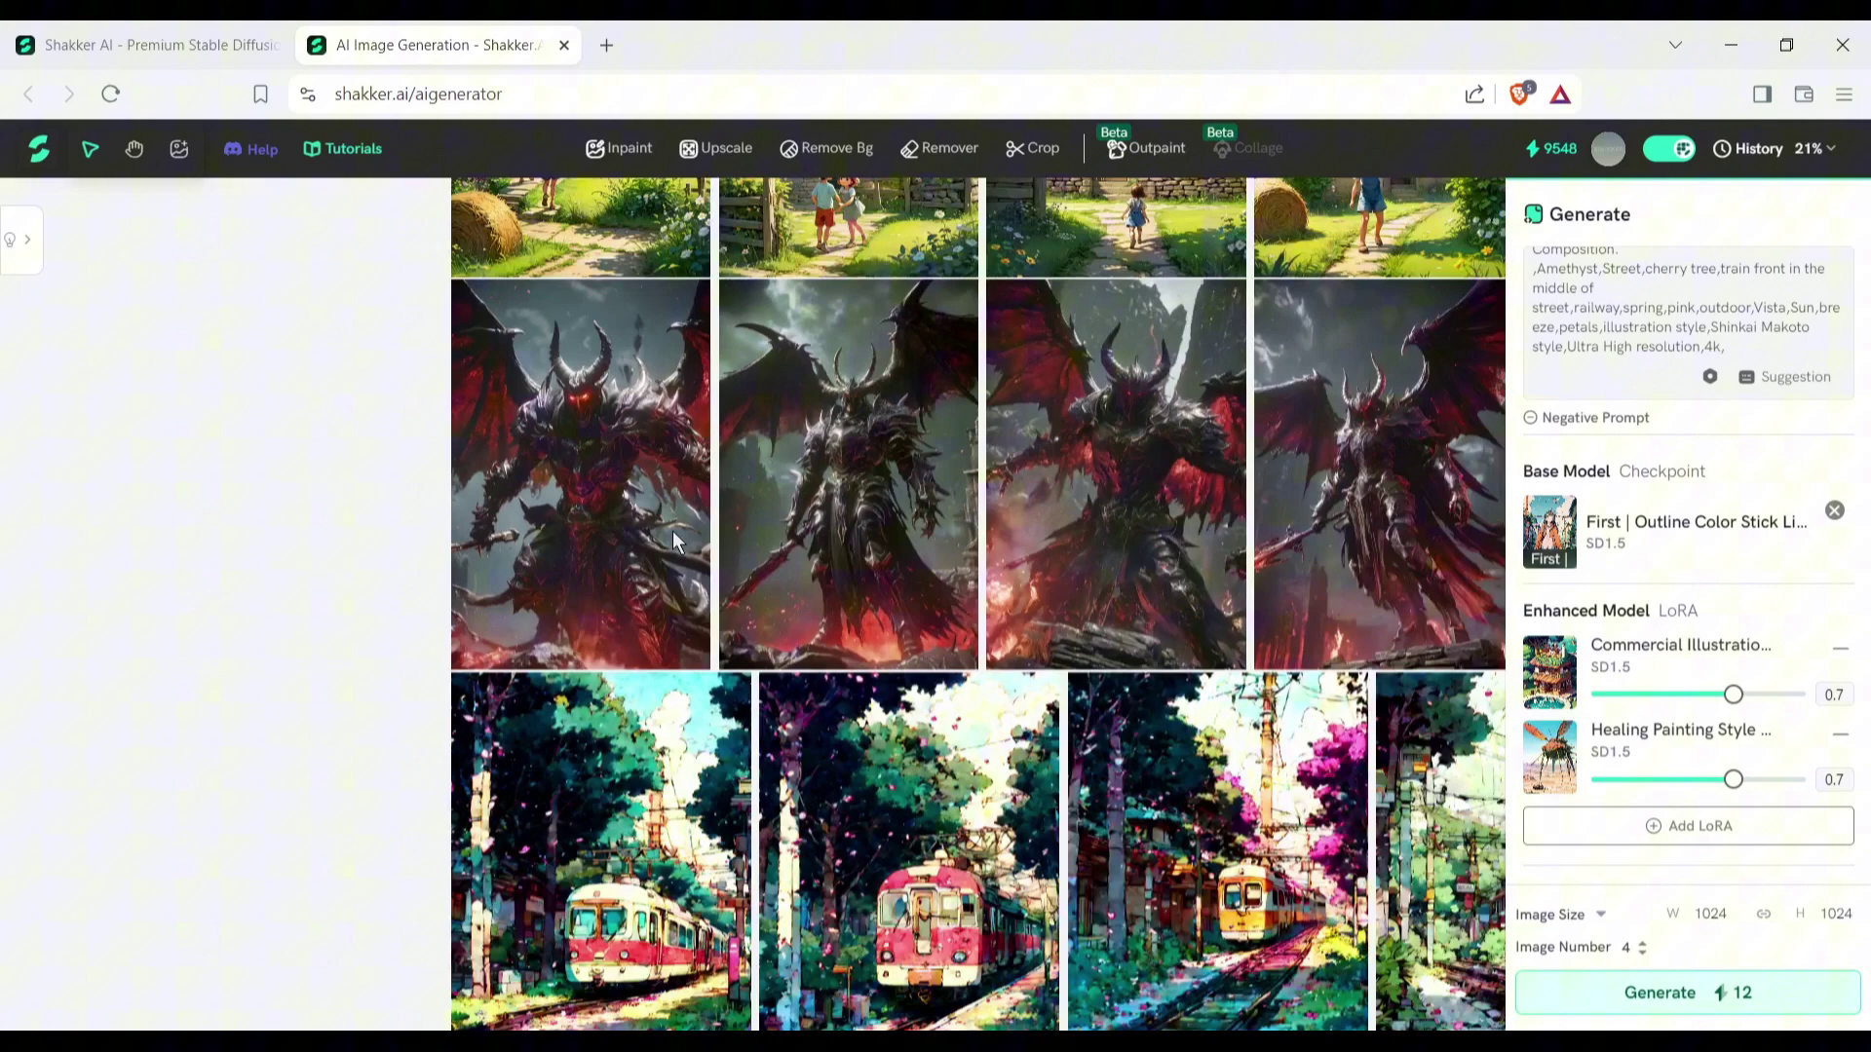
scroll(675, 543, "down", 4)
Step: Move the hay-path house, demon, train and purple unicorn images to the left of the grid
left_click(628, 345)
left_click_drag(628, 345, 268, 367)
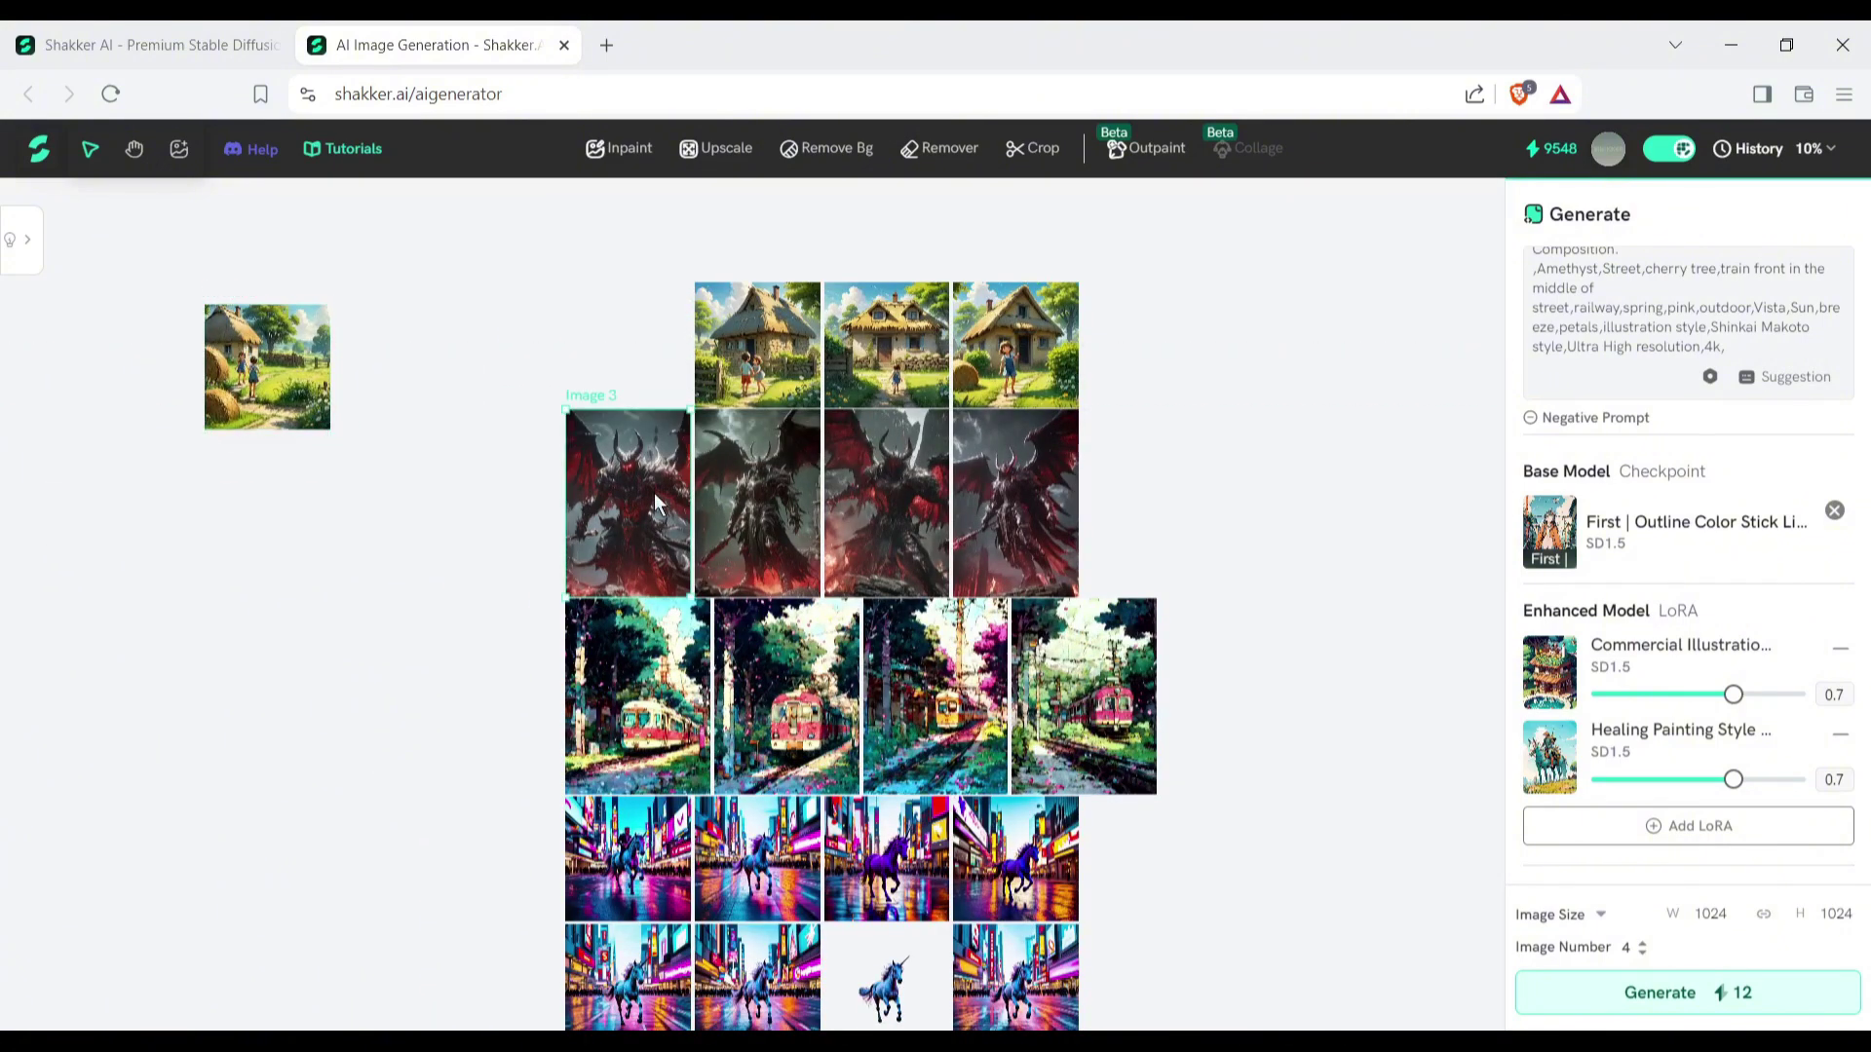
left_click_drag(796, 491, 173, 427)
left_click_drag(936, 696, 416, 439)
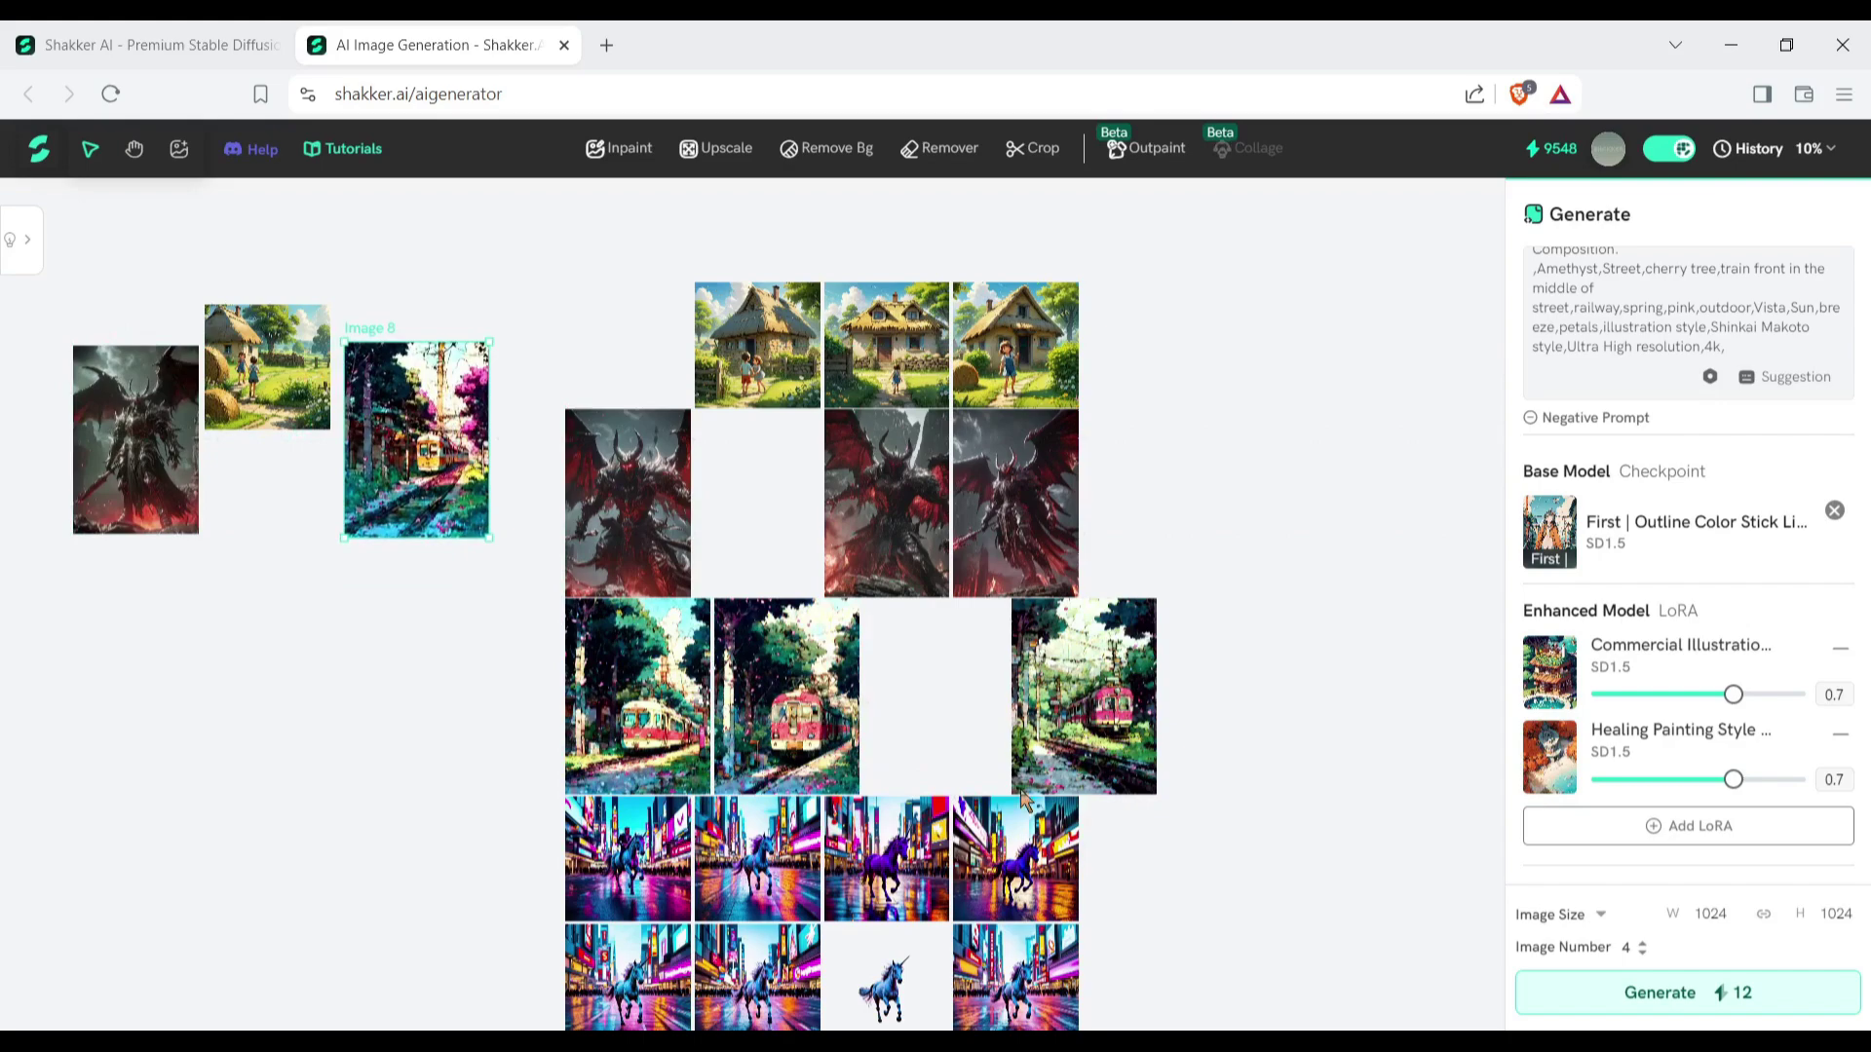
left_click_drag(886, 857, 268, 503)
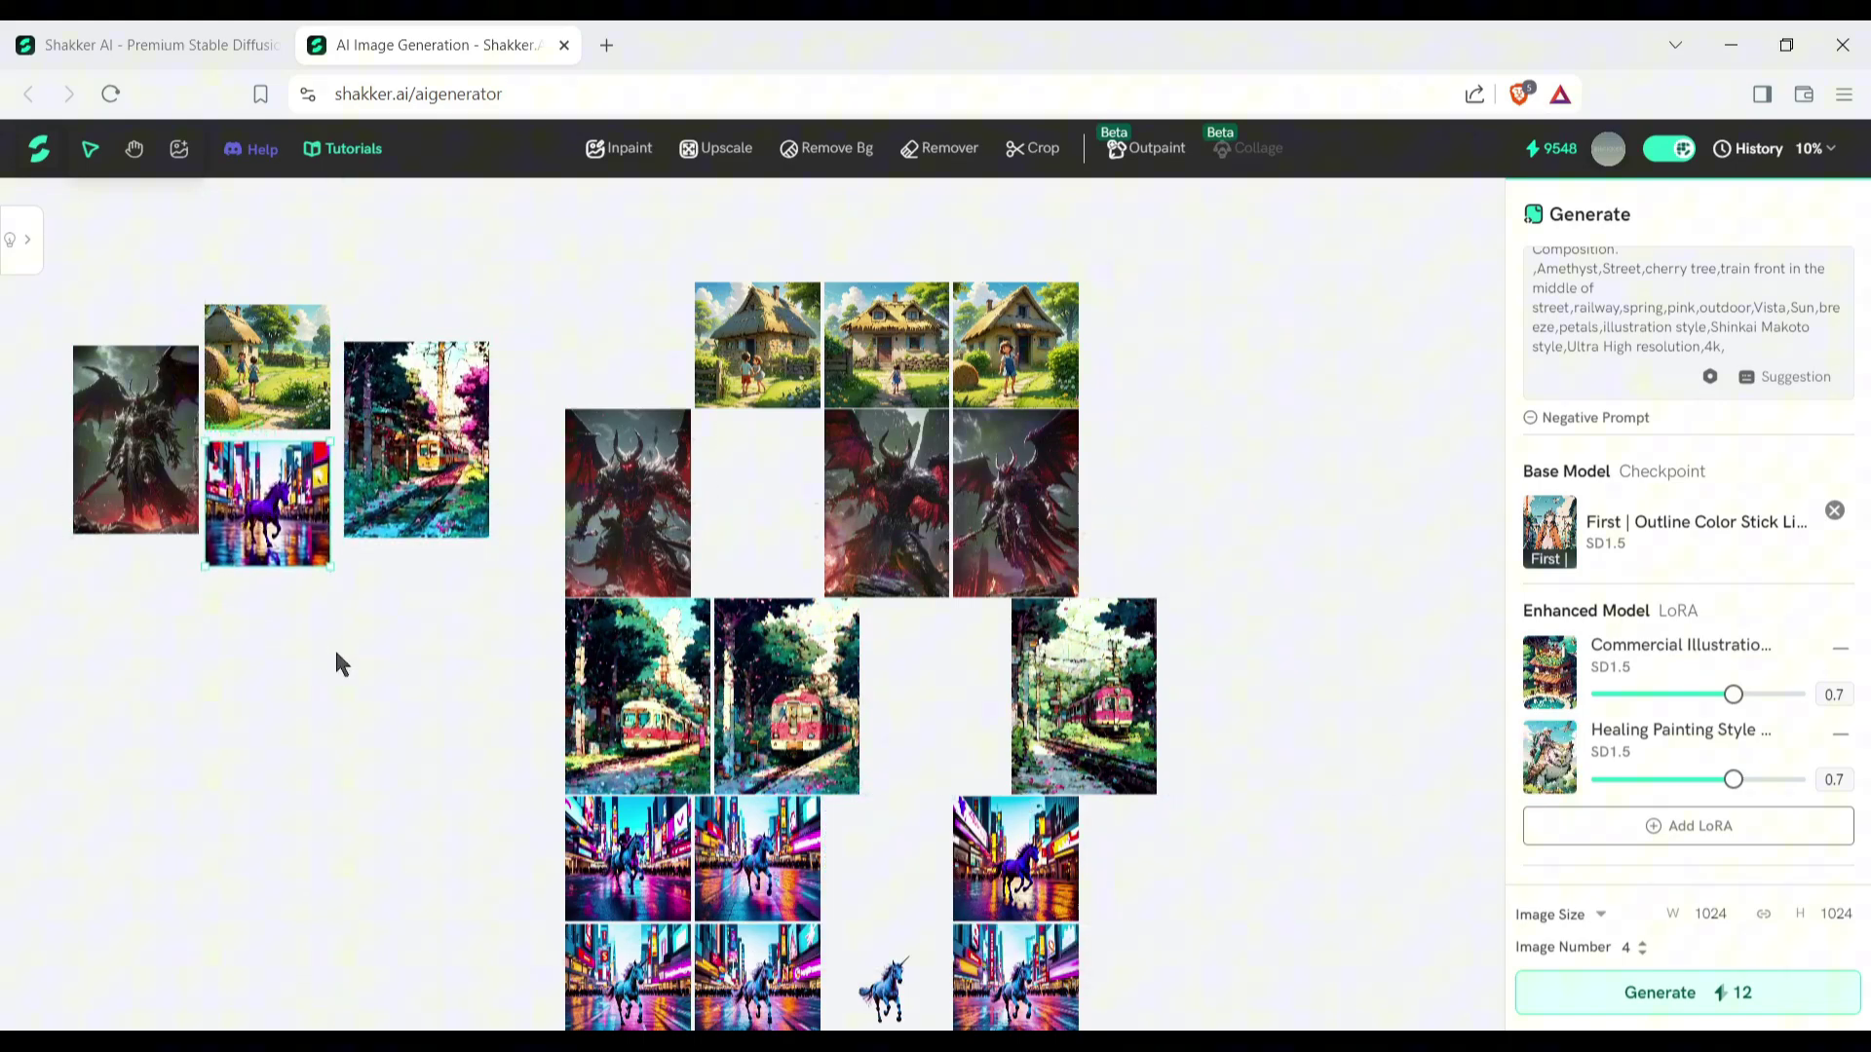
scroll(1119, 815, "down", 4)
scroll(1202, 823, "up", 4)
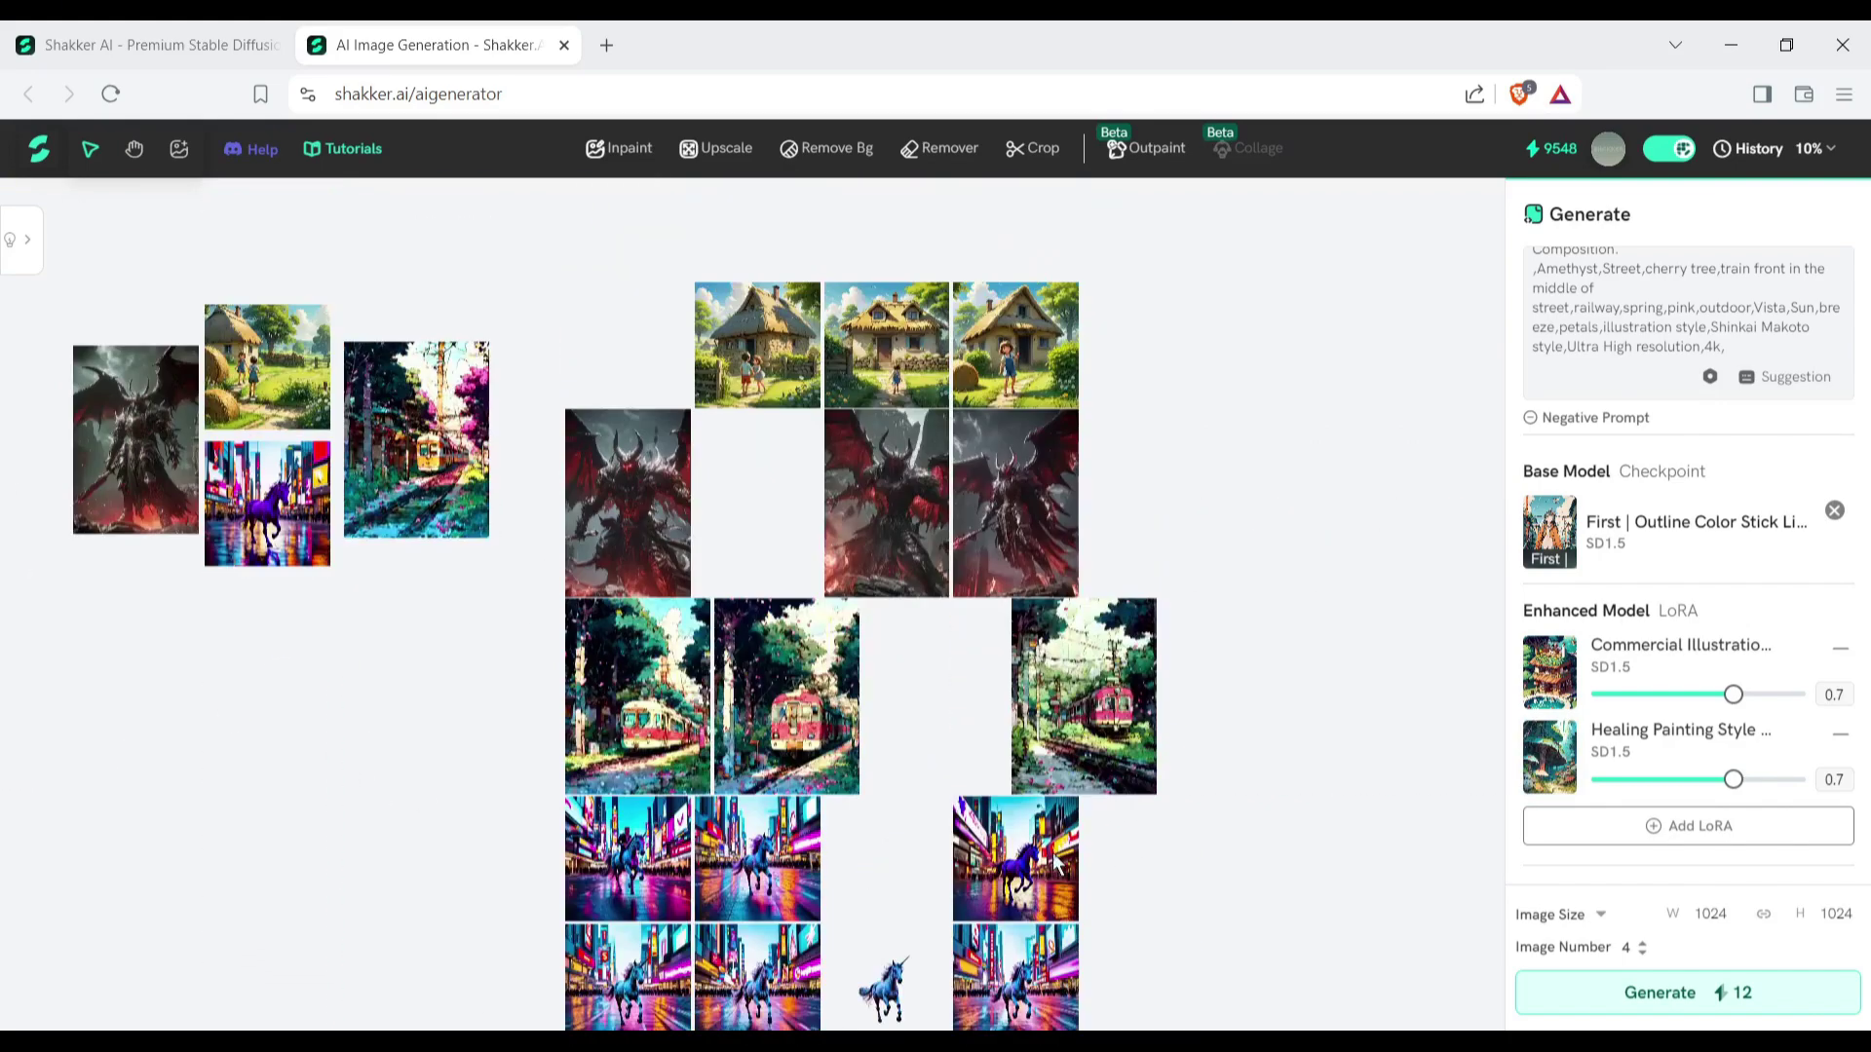
scroll(1057, 862, "down", 3)
left_click_drag(1058, 862, 413, 476)
scroll(390, 614, "up", 1)
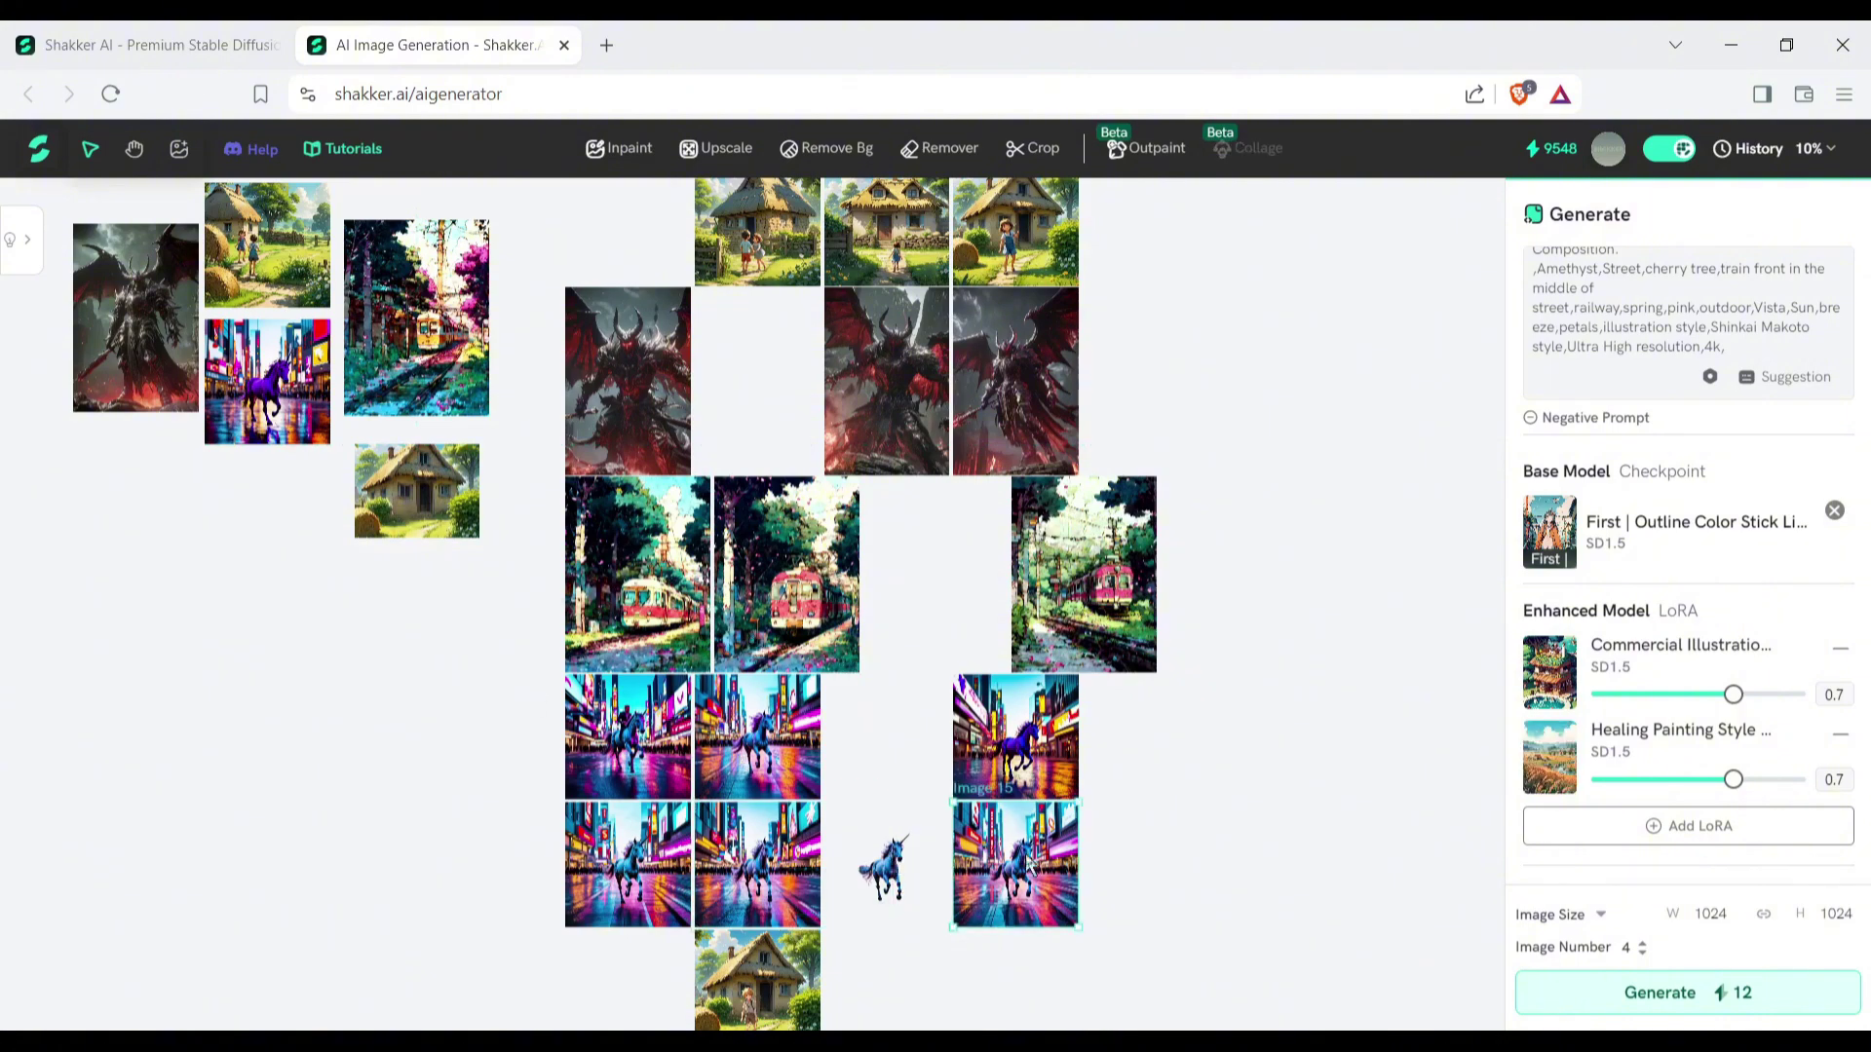
Step: Select the left group of images and collage them into two blended images
left_click(1019, 742)
scroll(419, 722, "up", 3)
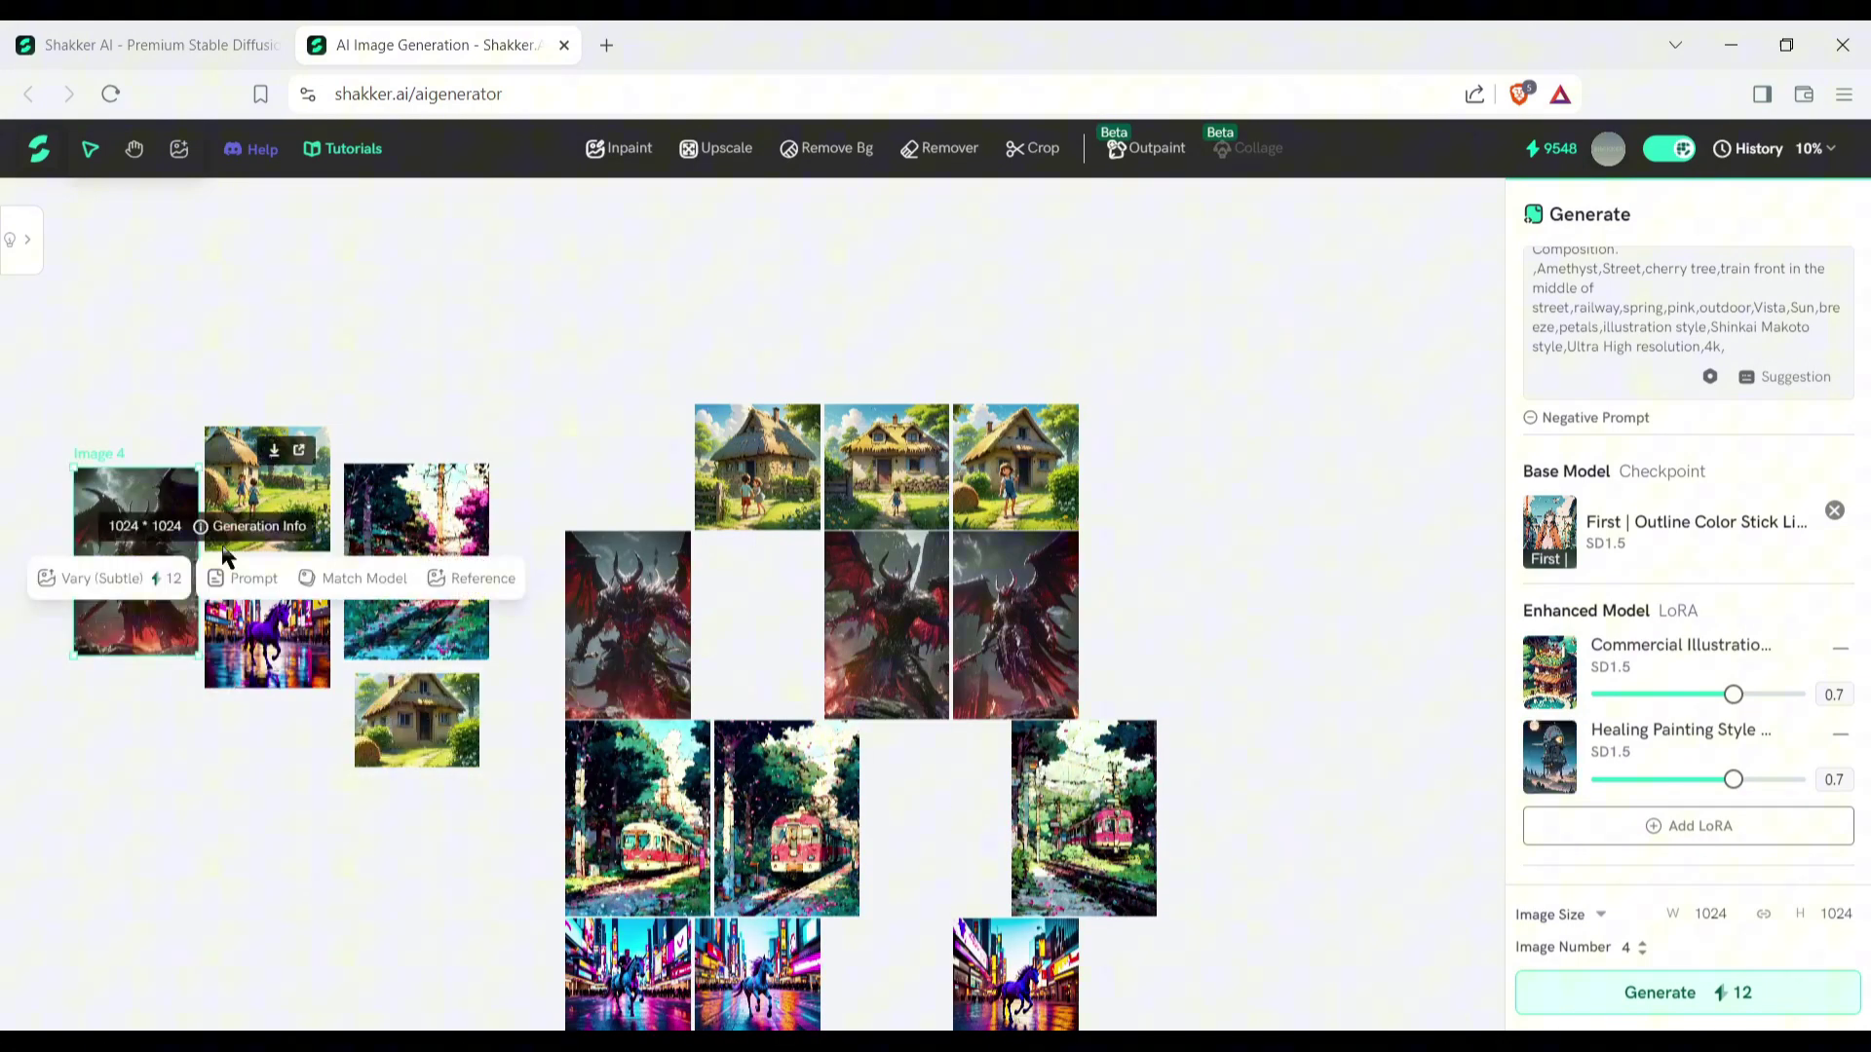
left_click(137, 585)
left_click(1248, 148)
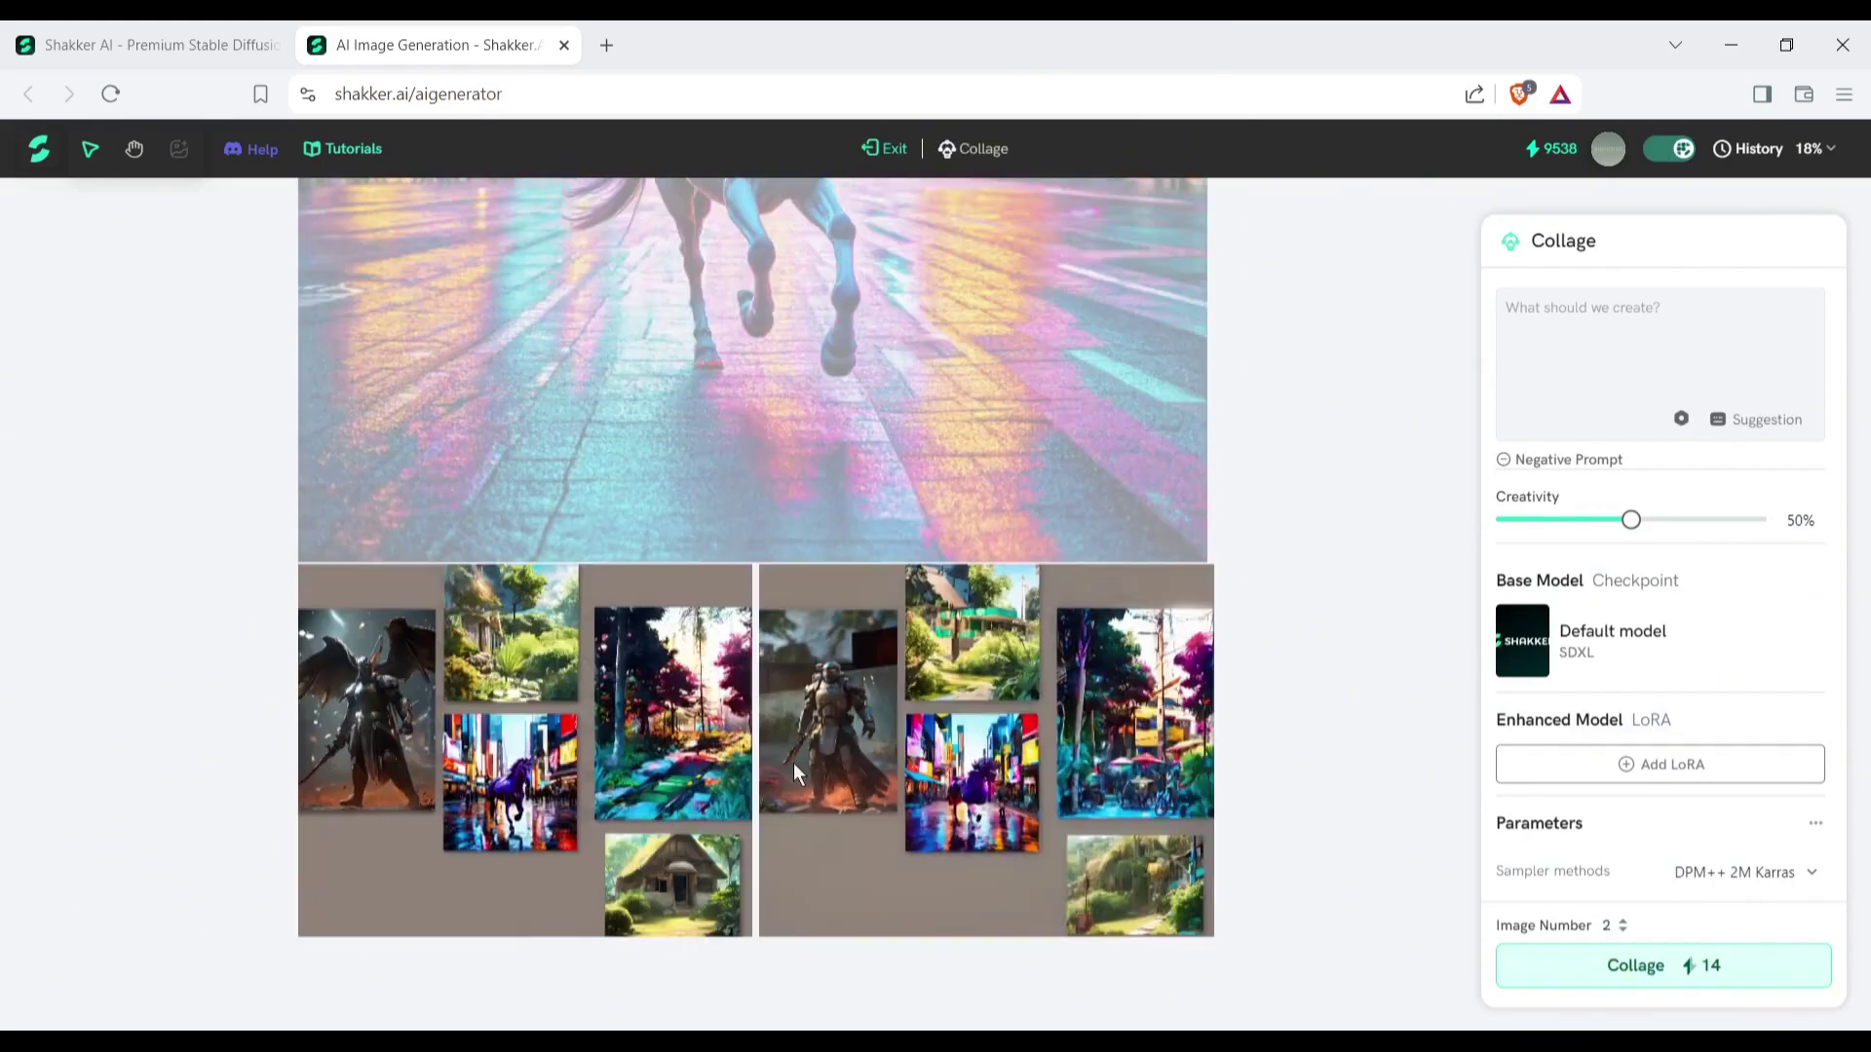
Step: Exit collage, download neon-street horse Image 15 as a 31.4 MB PNG and open it
left_click(889, 148)
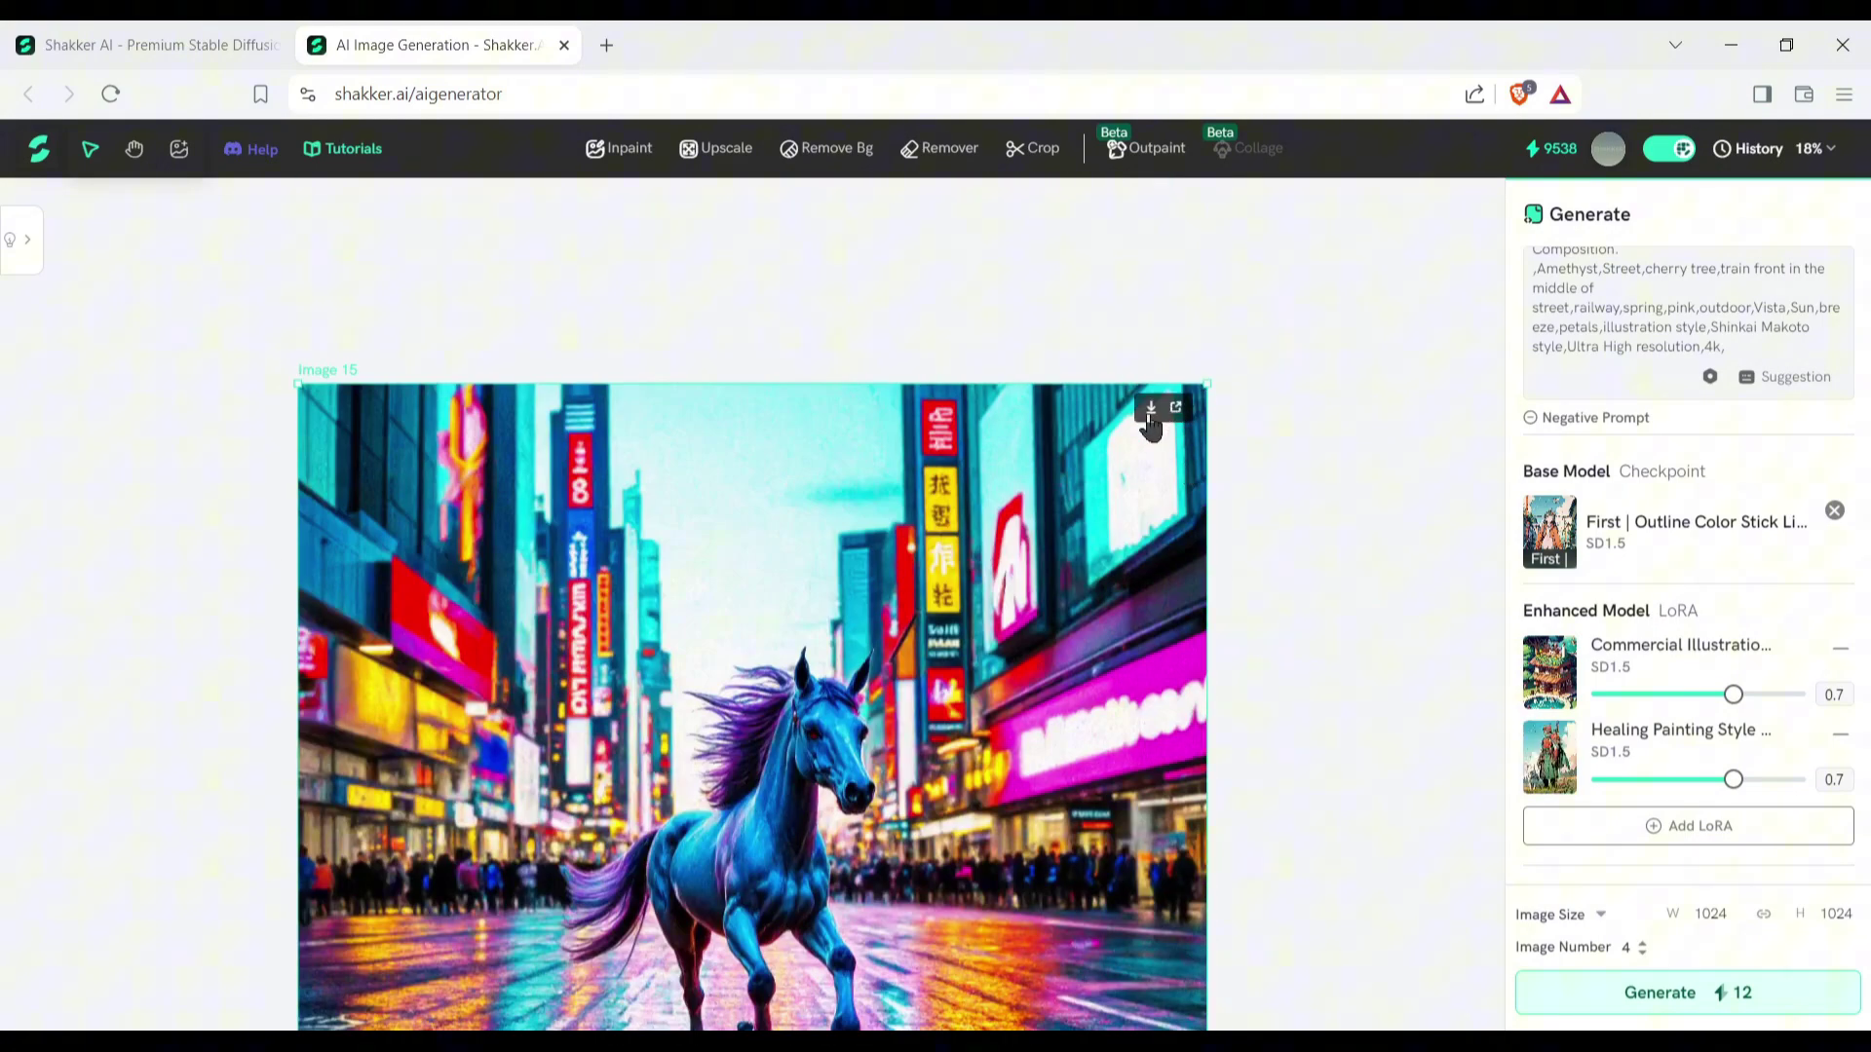
left_click(1152, 407)
left_click(1721, 94)
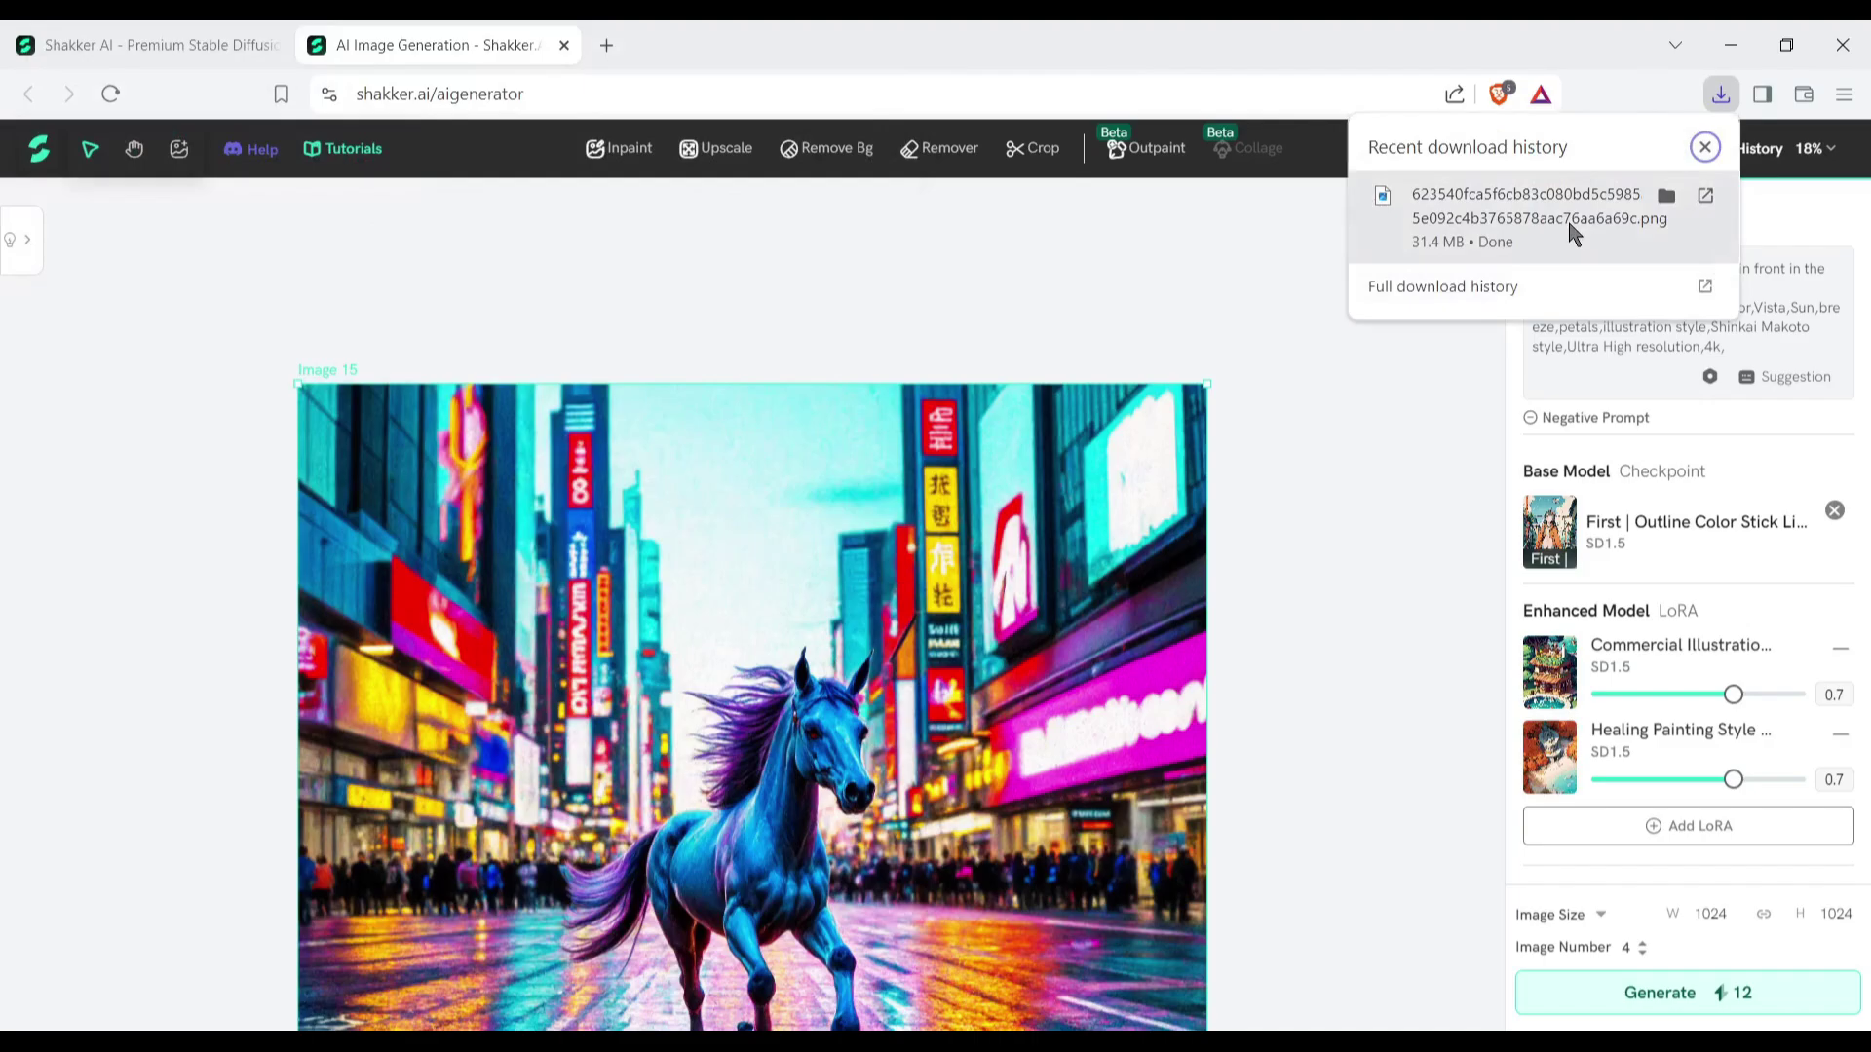
left_click(1569, 220)
Step: Zoom in on the horse's eye and back out, pan to its body, then close Photos
scroll(932, 446, "up", 6)
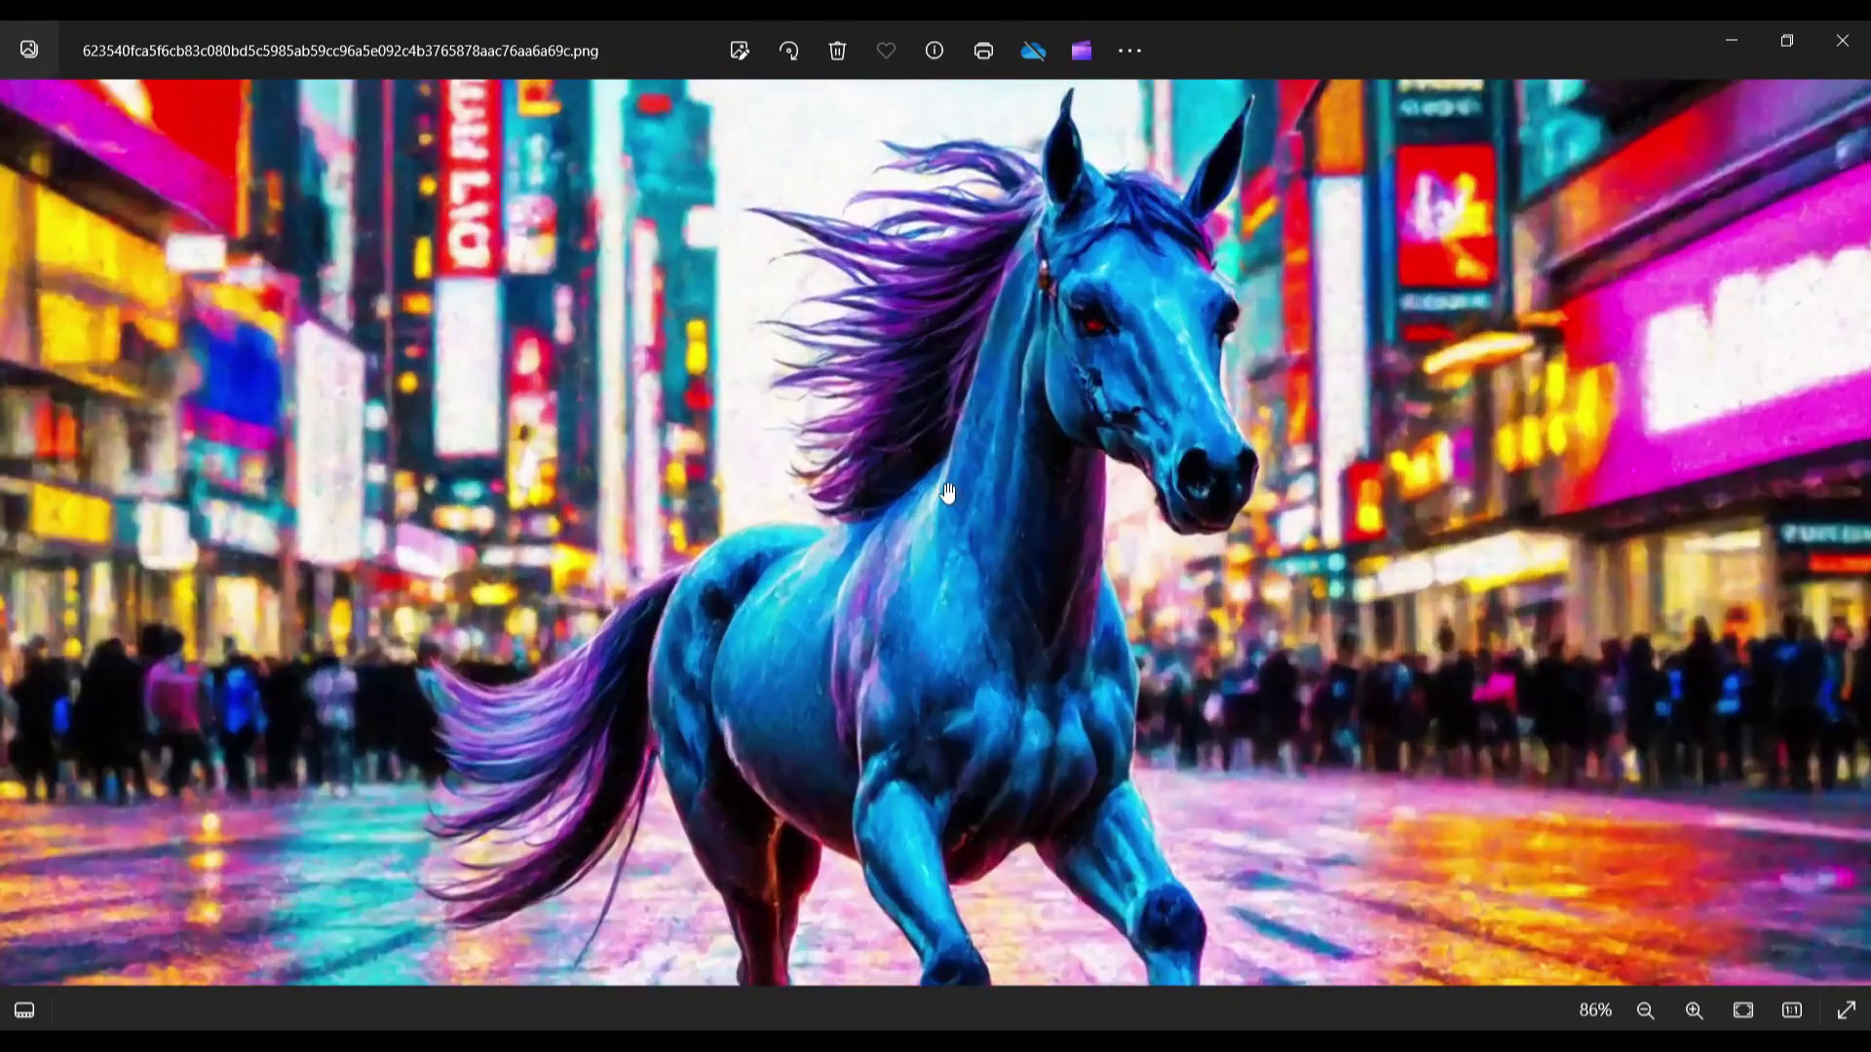
scroll(888, 511, "up", 8)
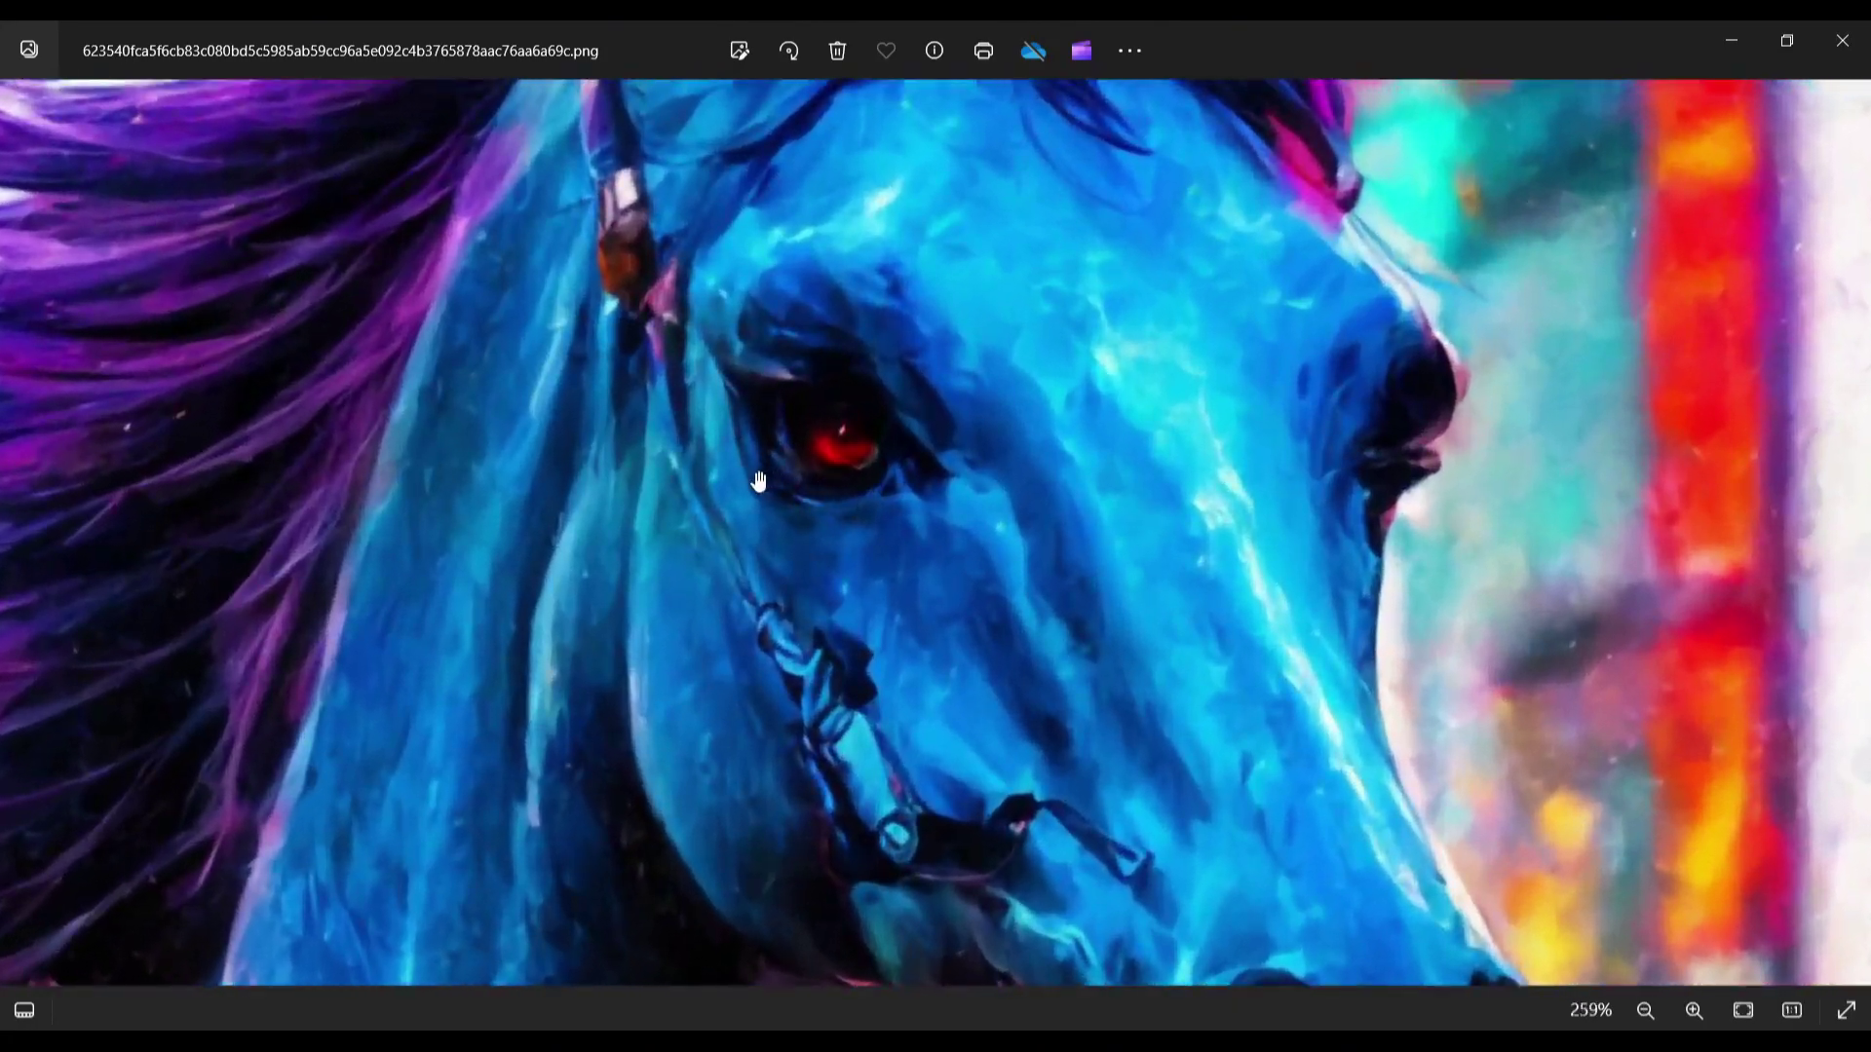
scroll(1075, 421, "down", 12)
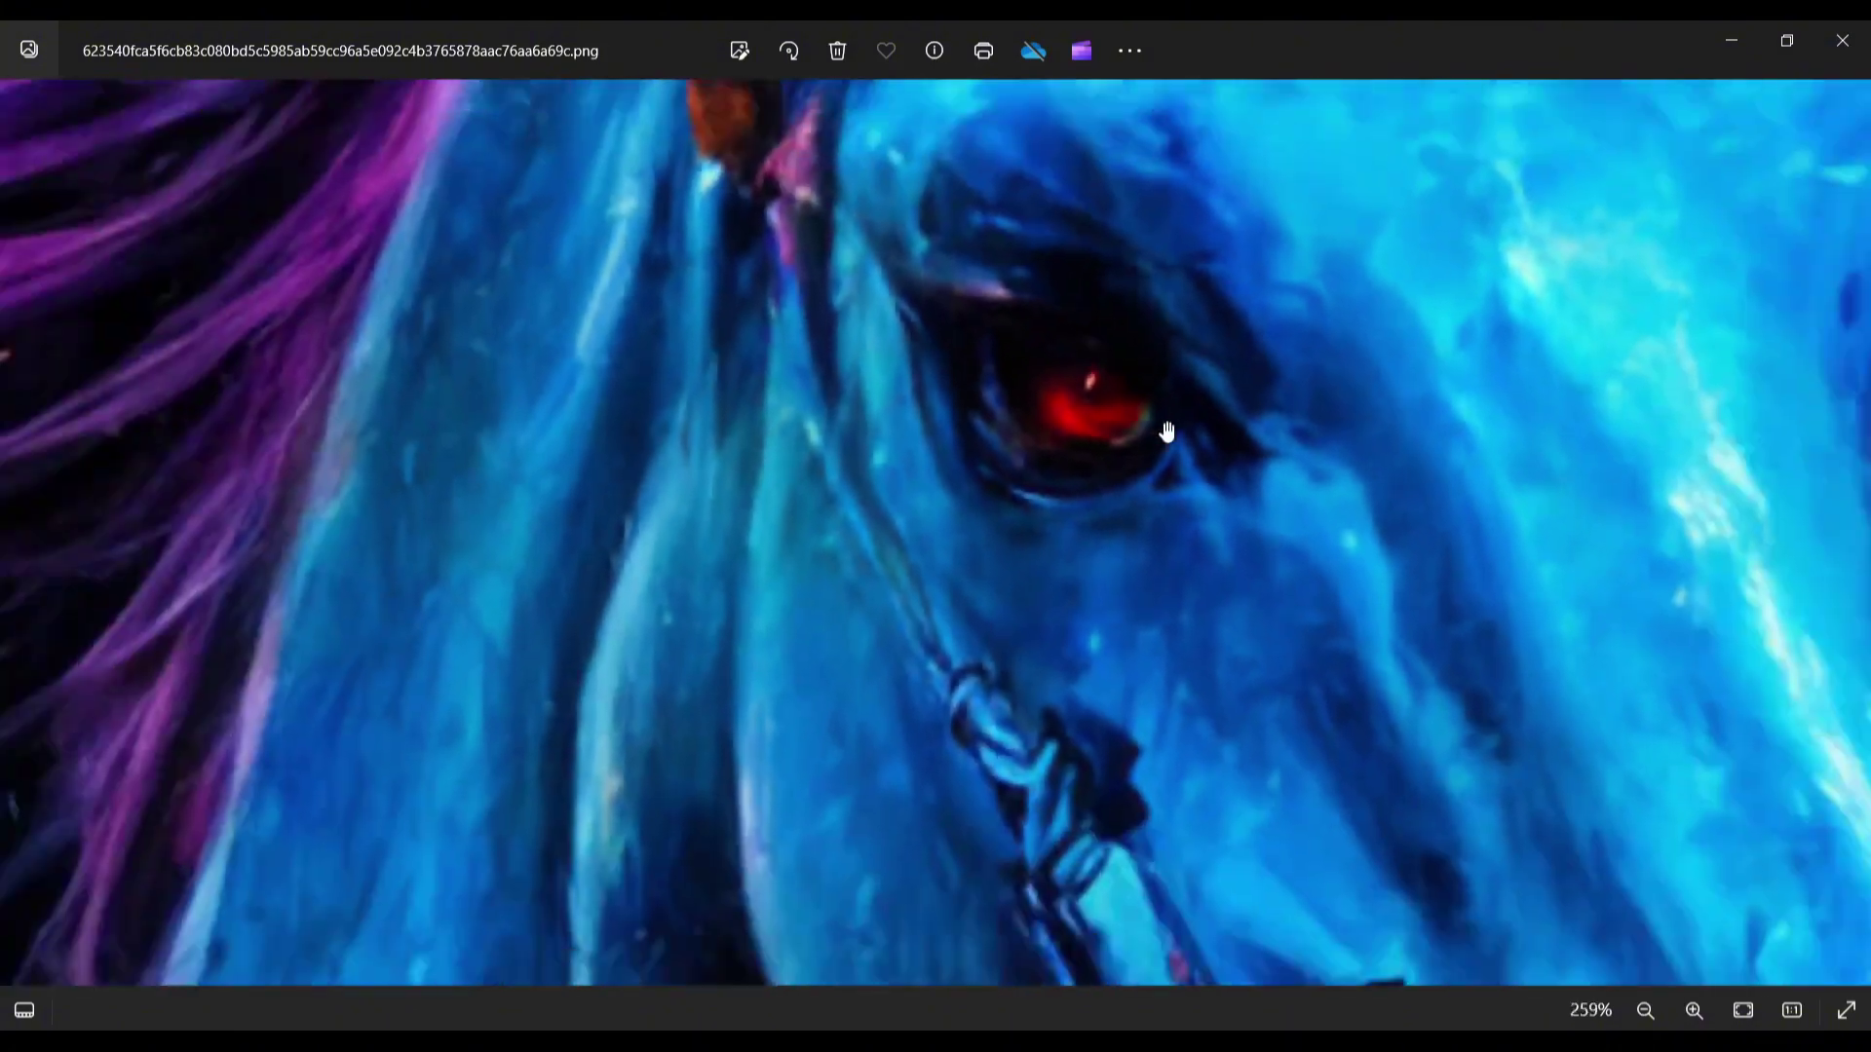
scroll(1161, 524, "down", 2)
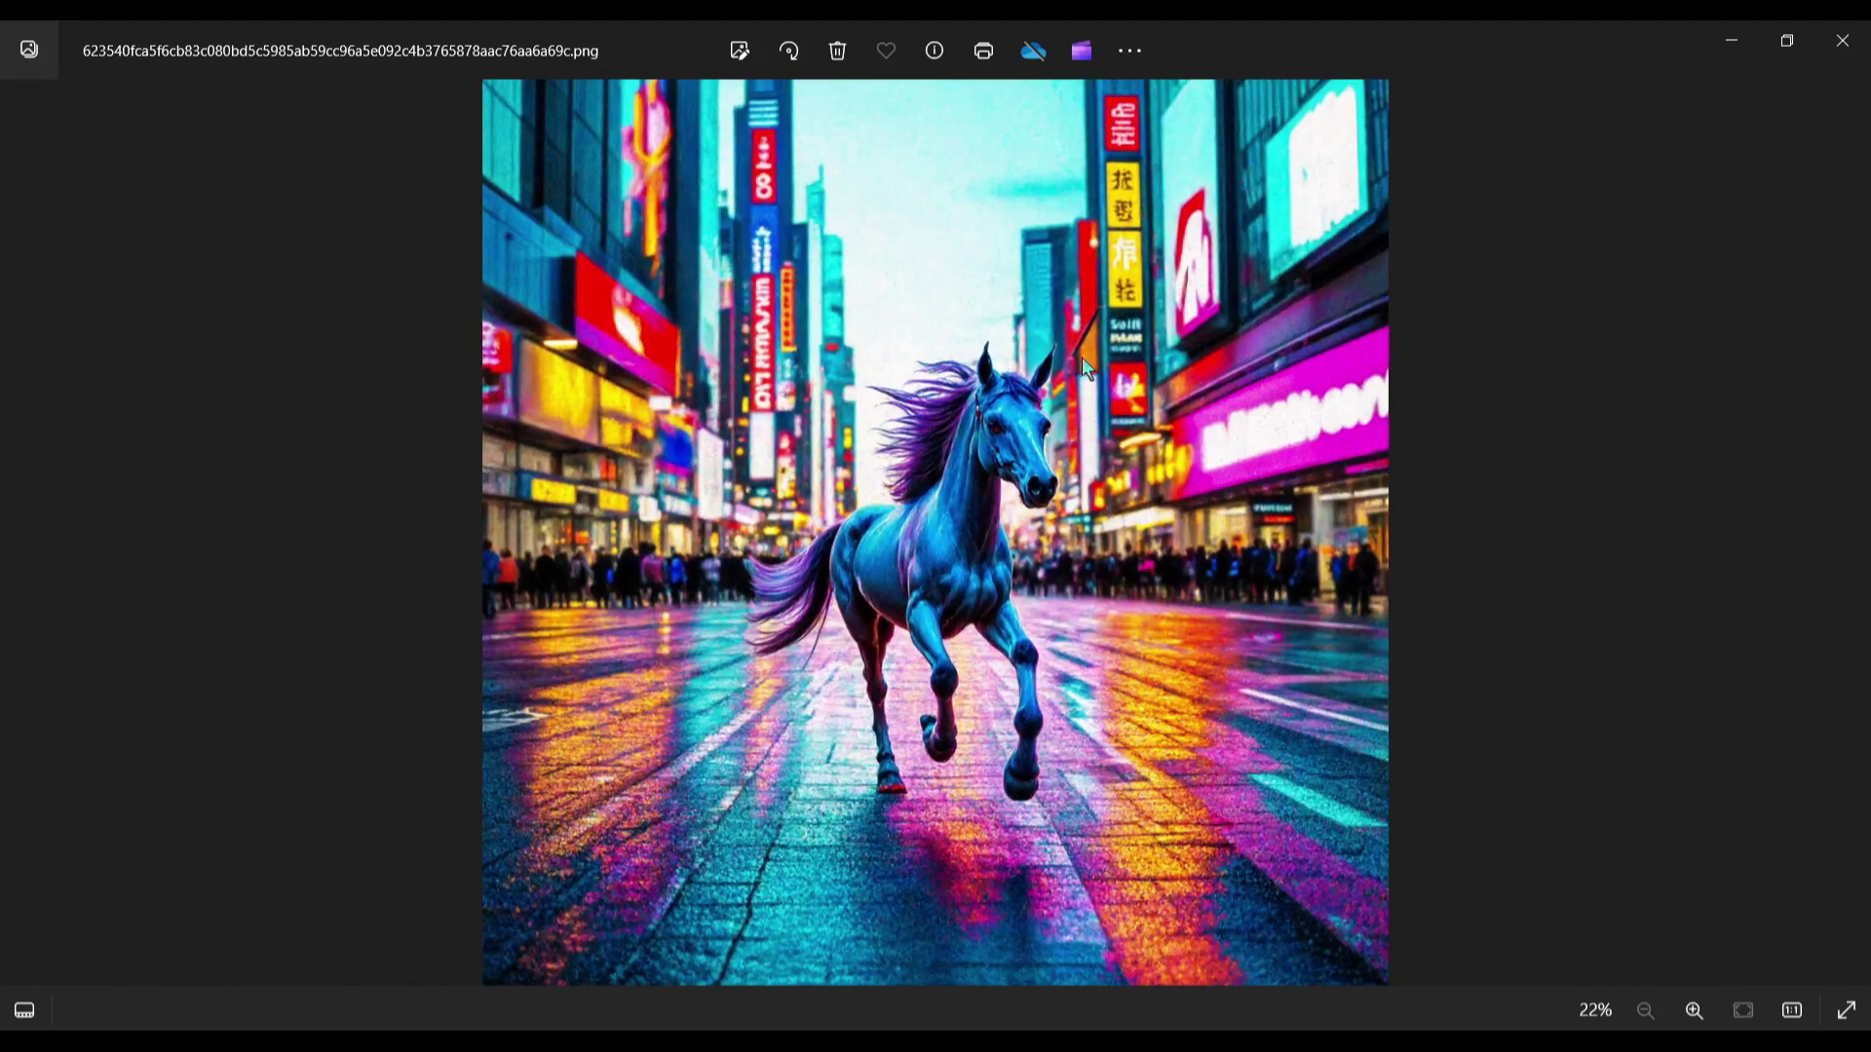
scroll(1076, 370, "up", 2)
scroll(1042, 419, "down", 2)
scroll(1023, 343, "up", 3)
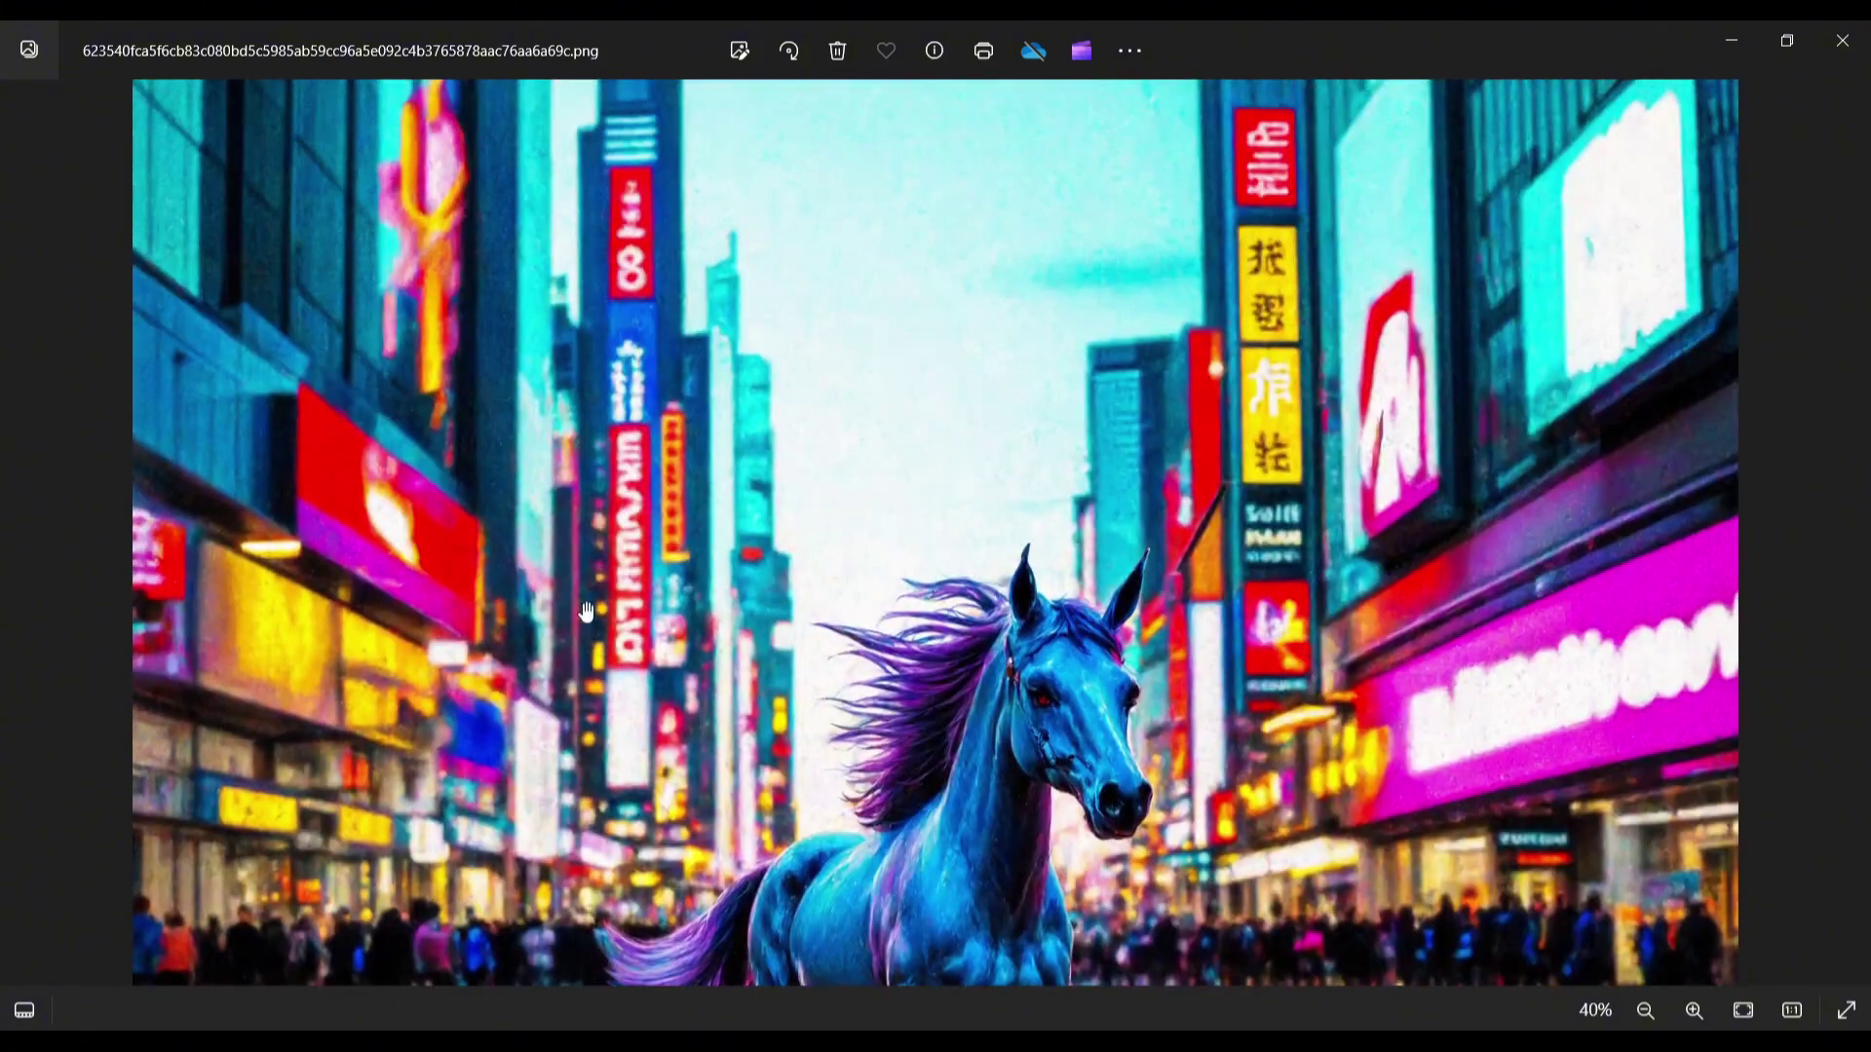
left_click_drag(586, 611, 858, 207)
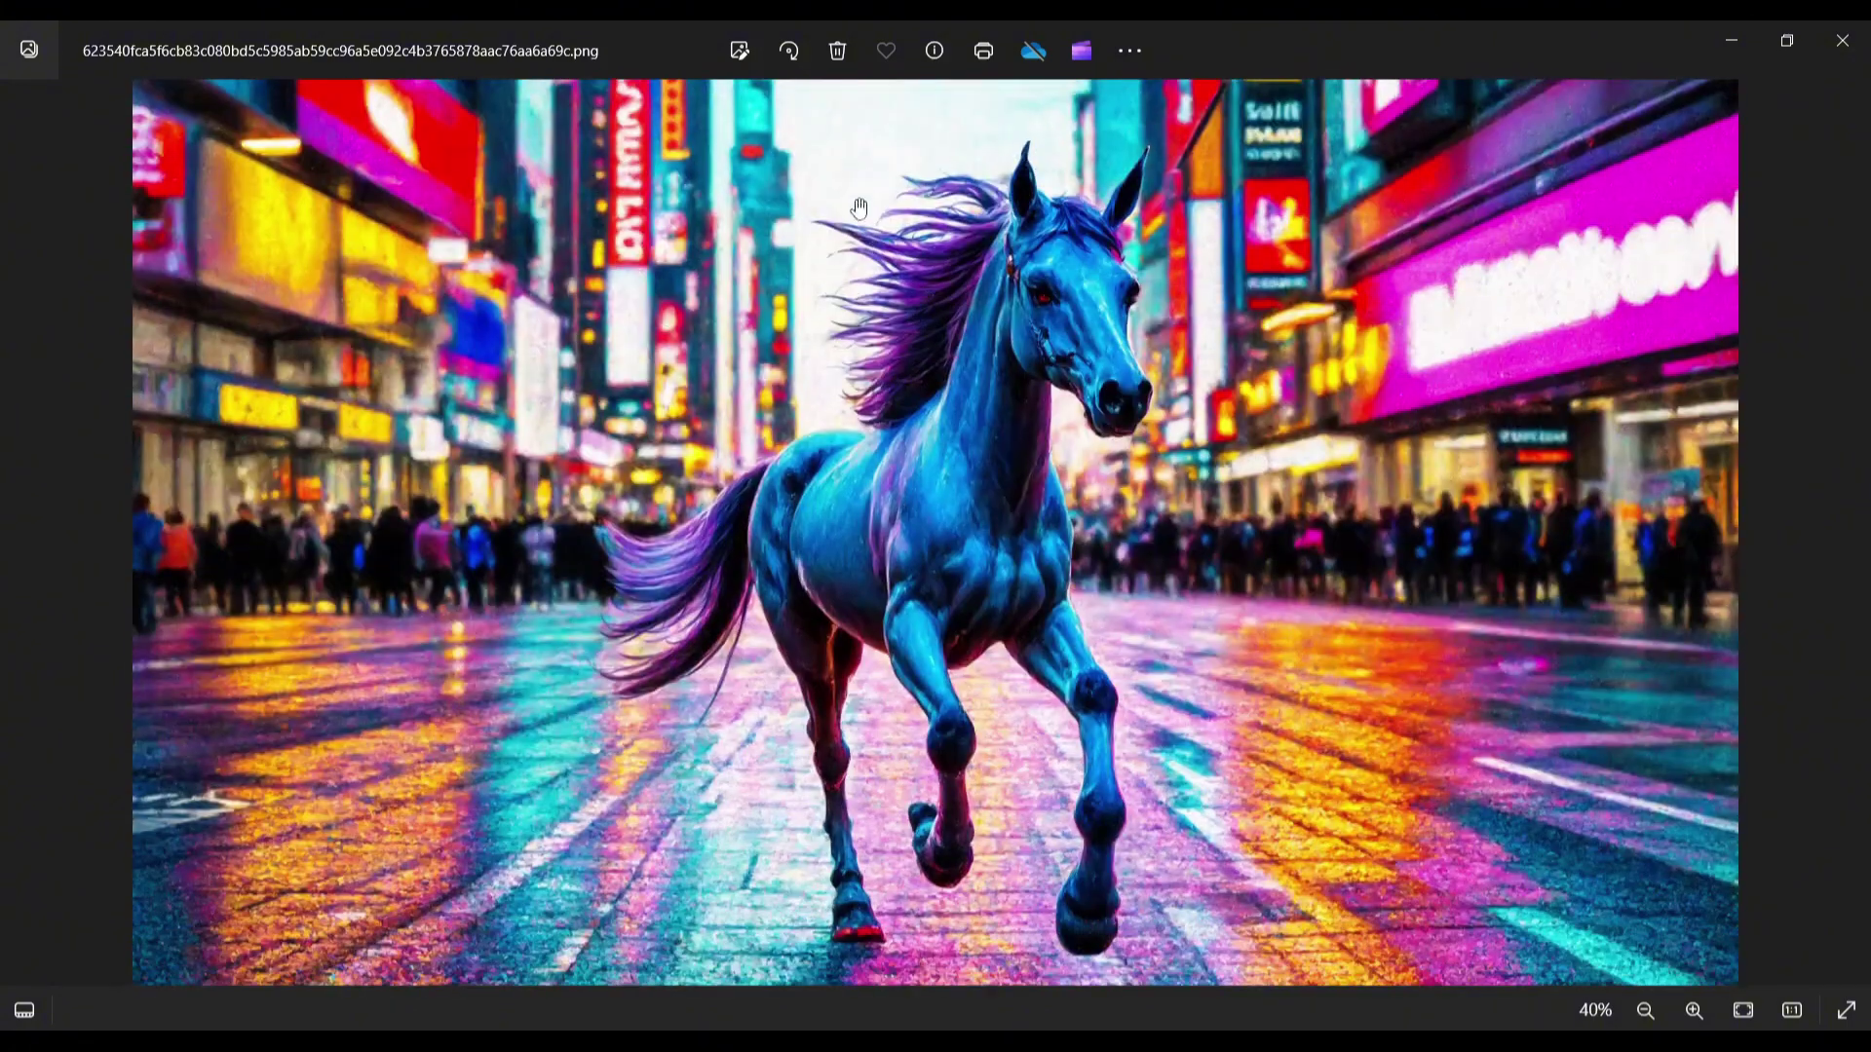
left_click(1861, 41)
Step: Highlight the Free plan's 200 fast tokens line and the Basic plan's yearly billing note
scroll(827, 510, "down", 8)
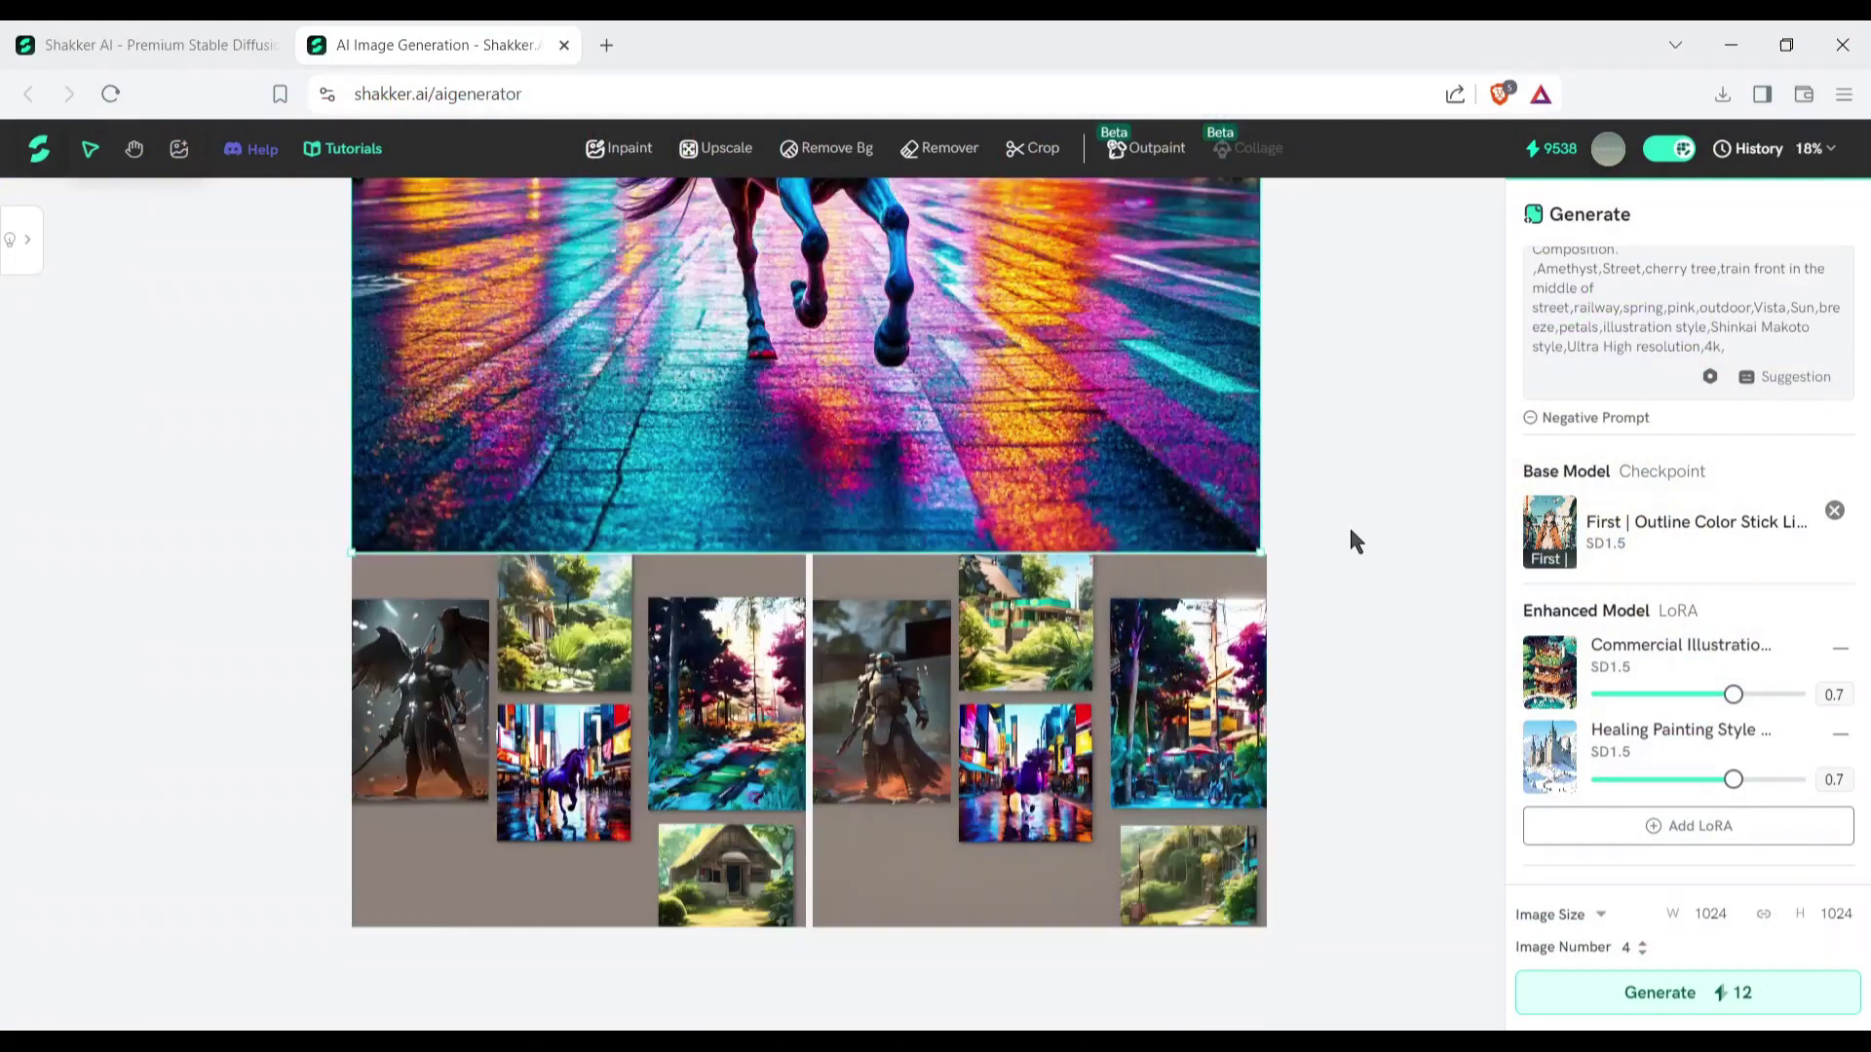
scroll(1349, 539, "down", 5)
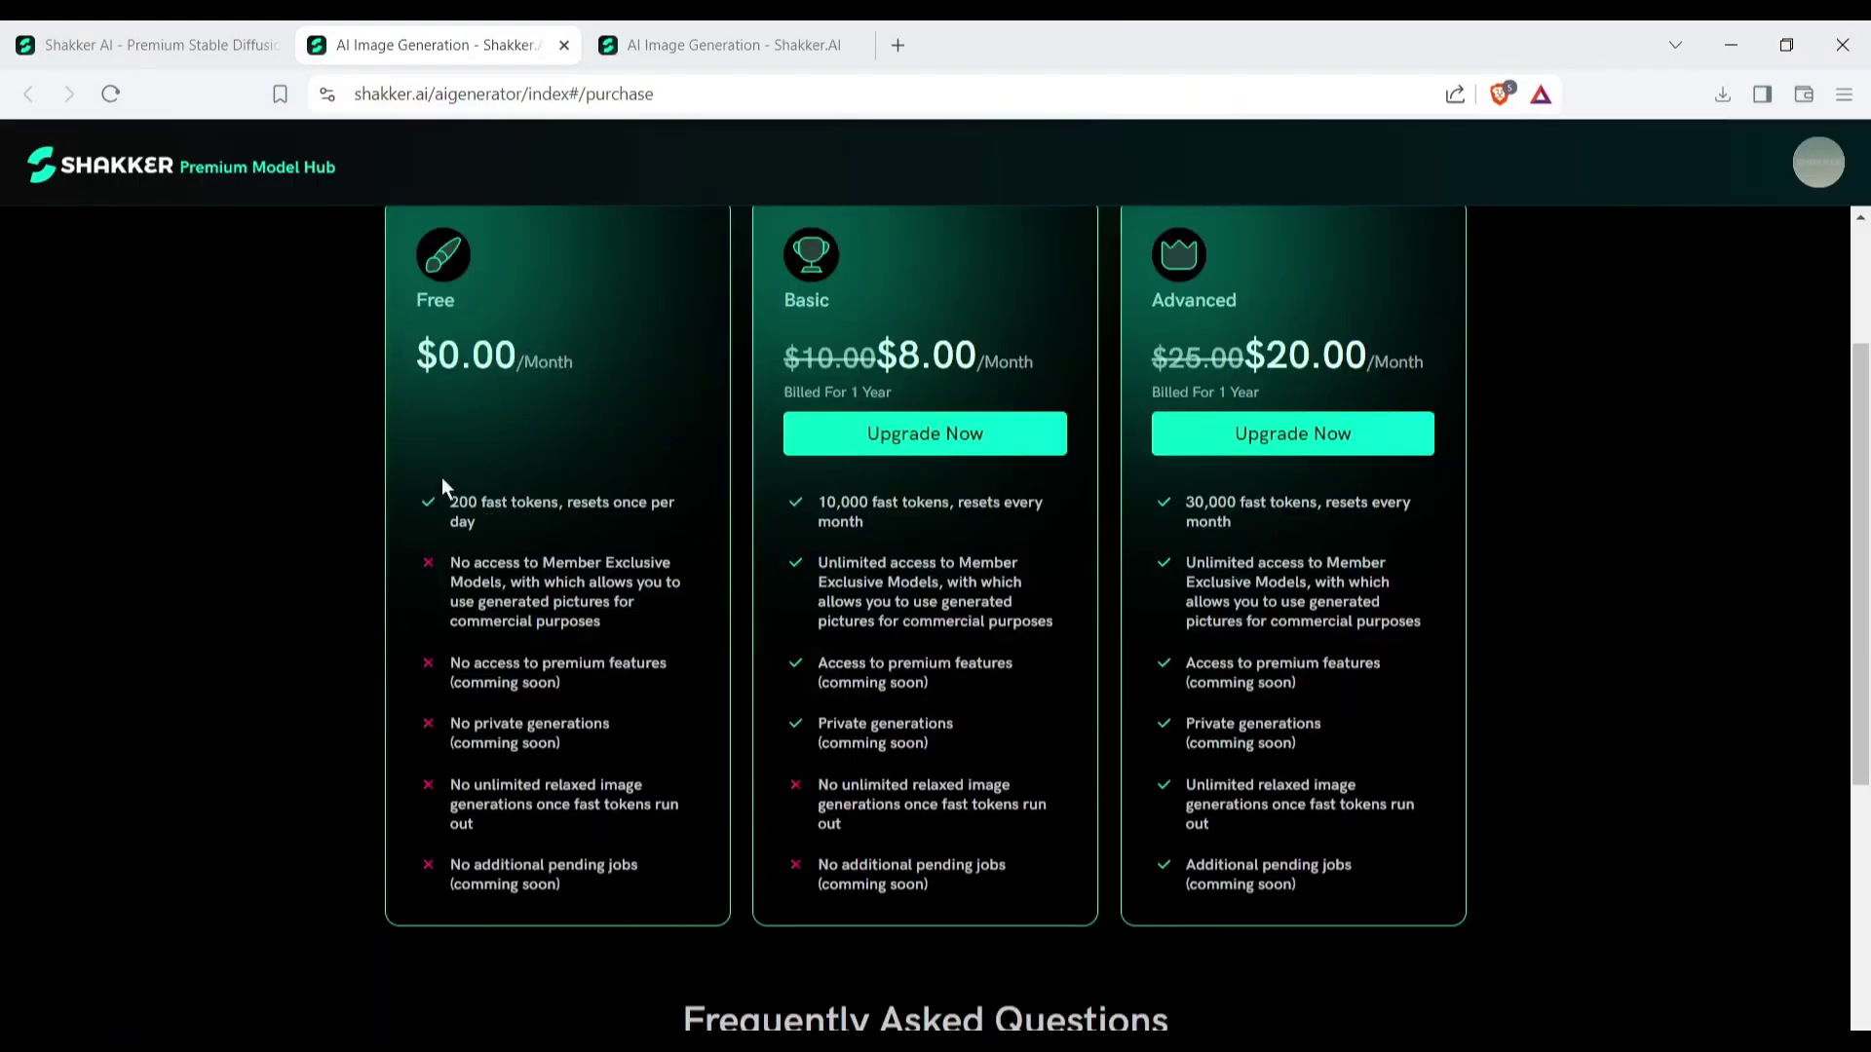
left_click_drag(450, 501, 534, 527)
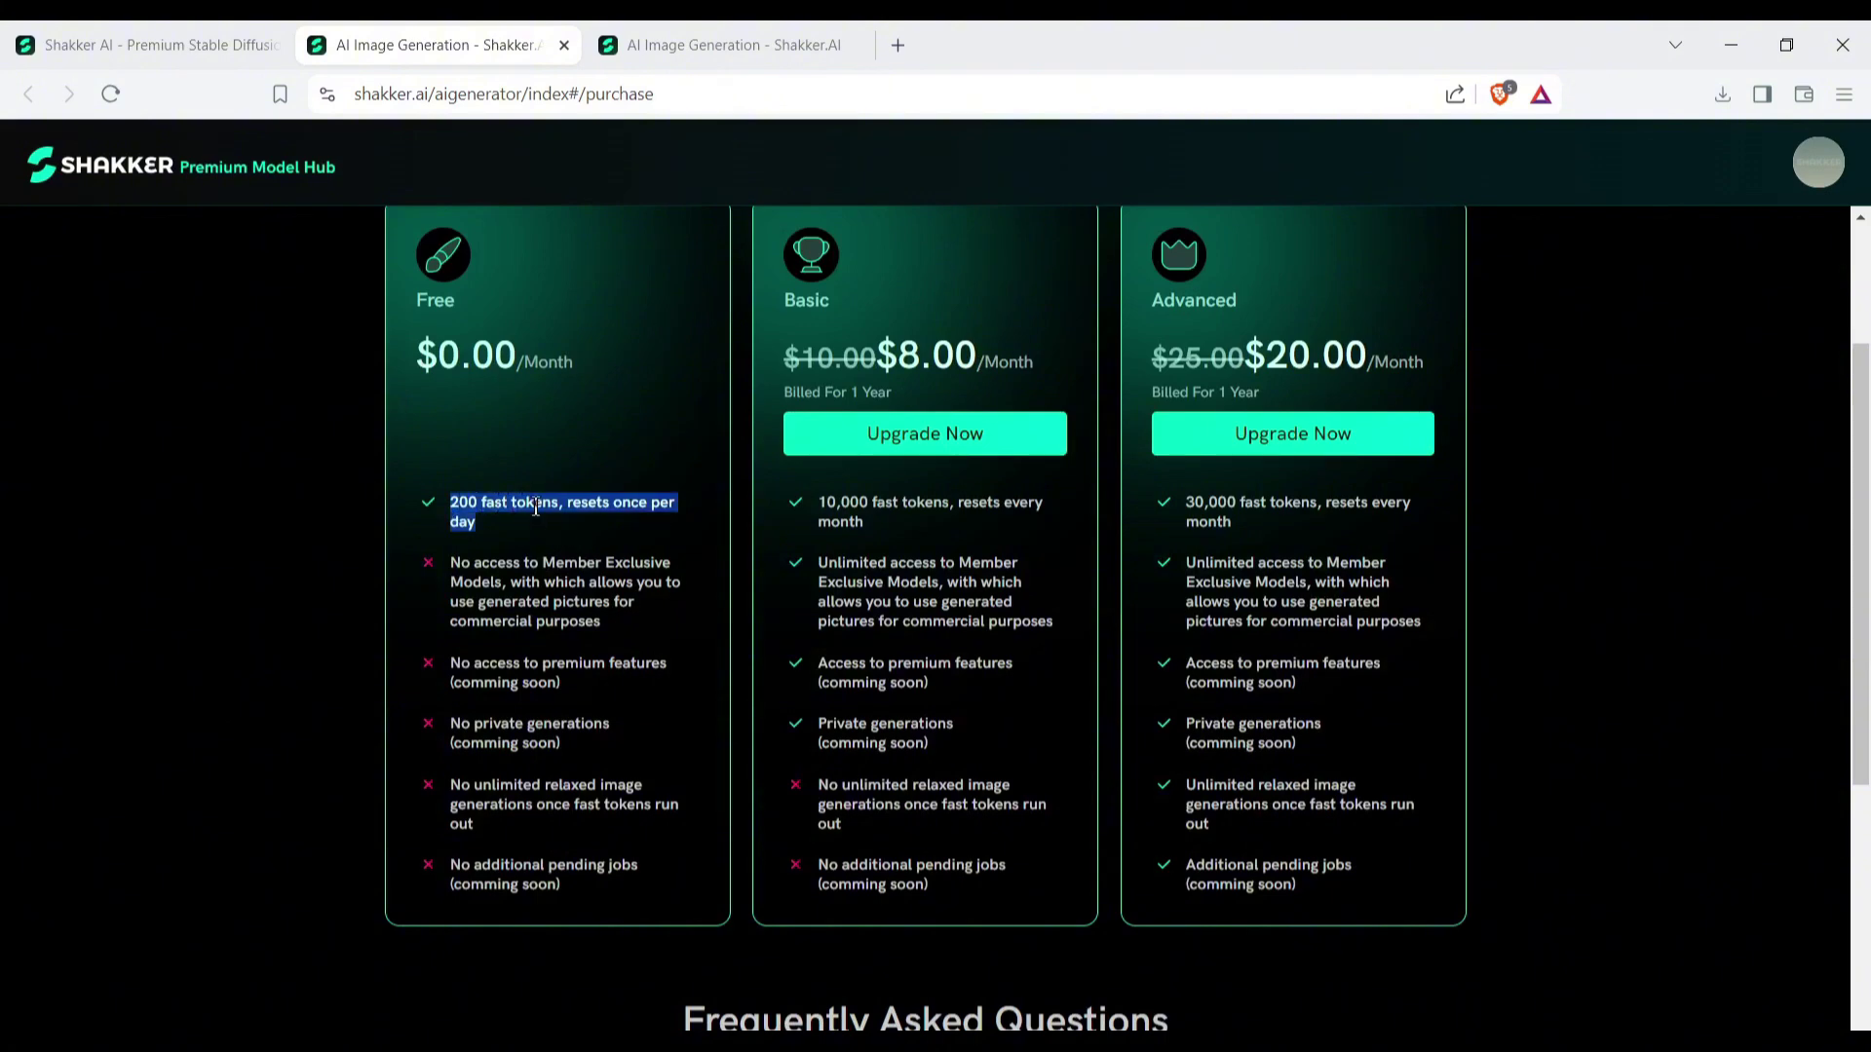
left_click(536, 507)
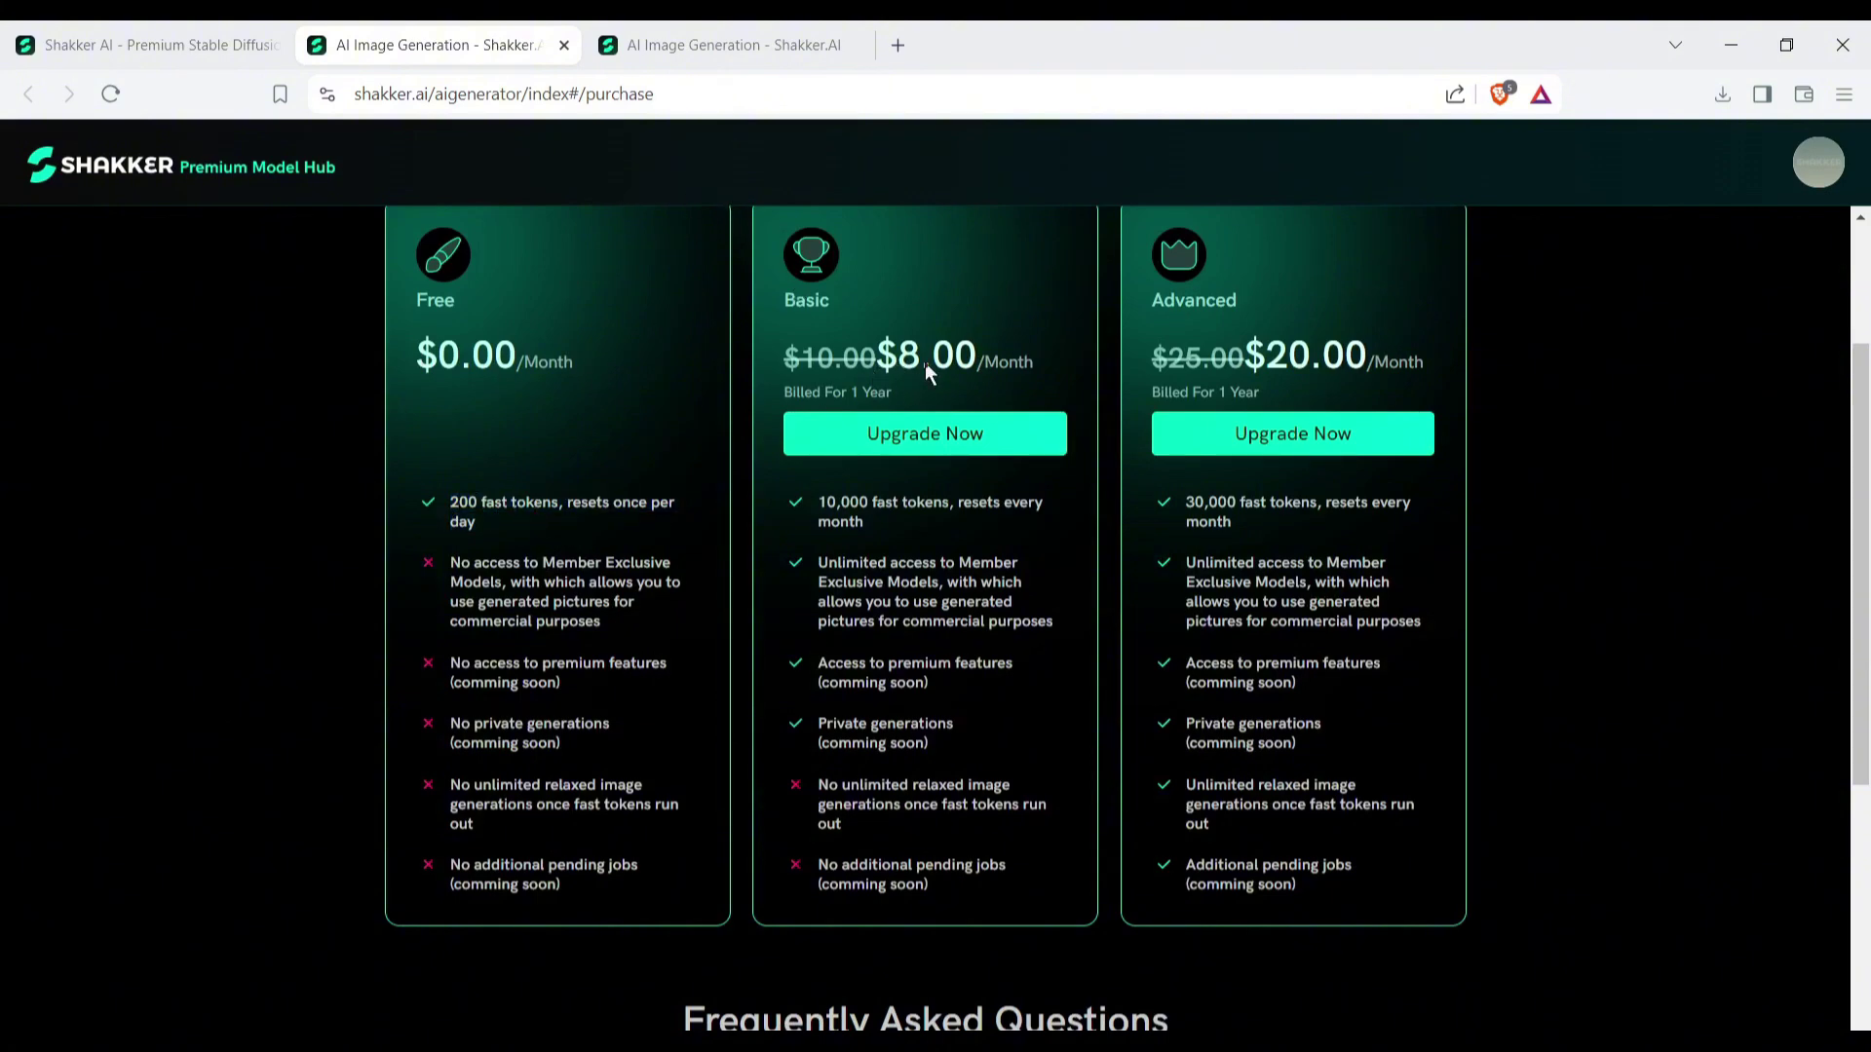
left_click_drag(882, 356, 941, 348)
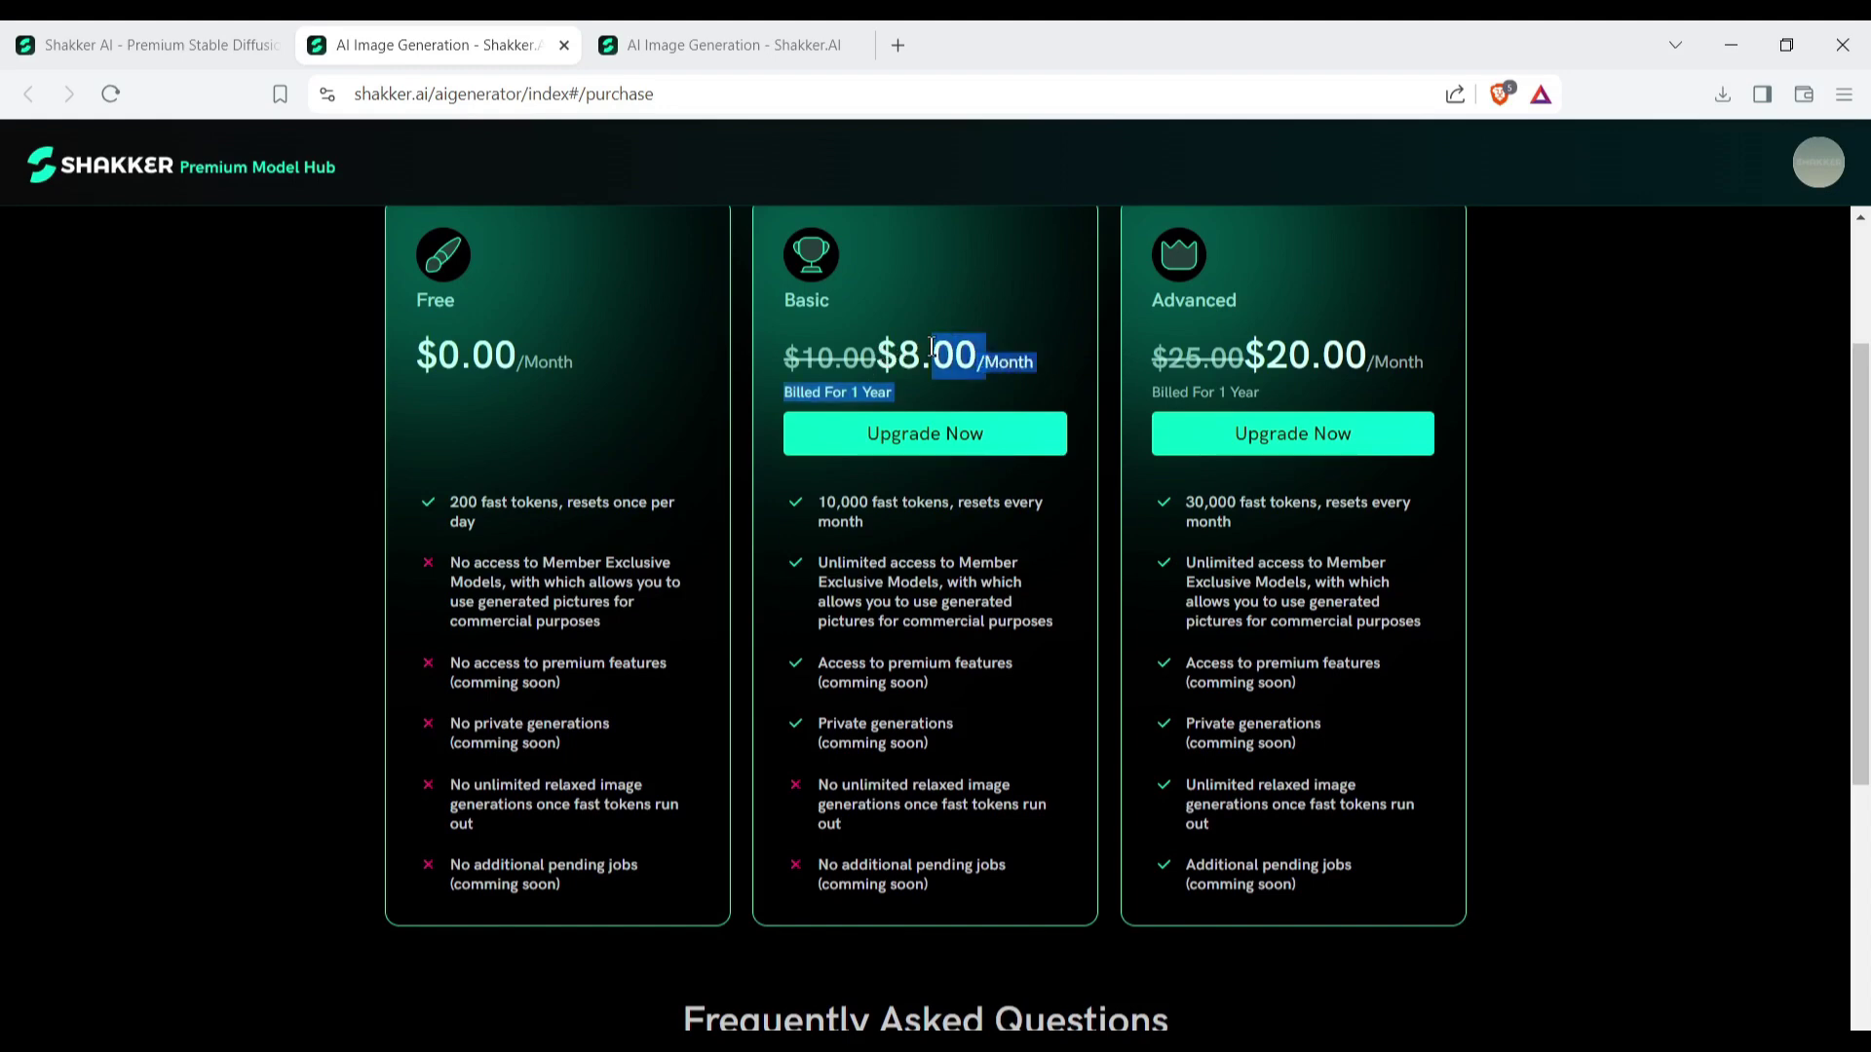
left_click(933, 348)
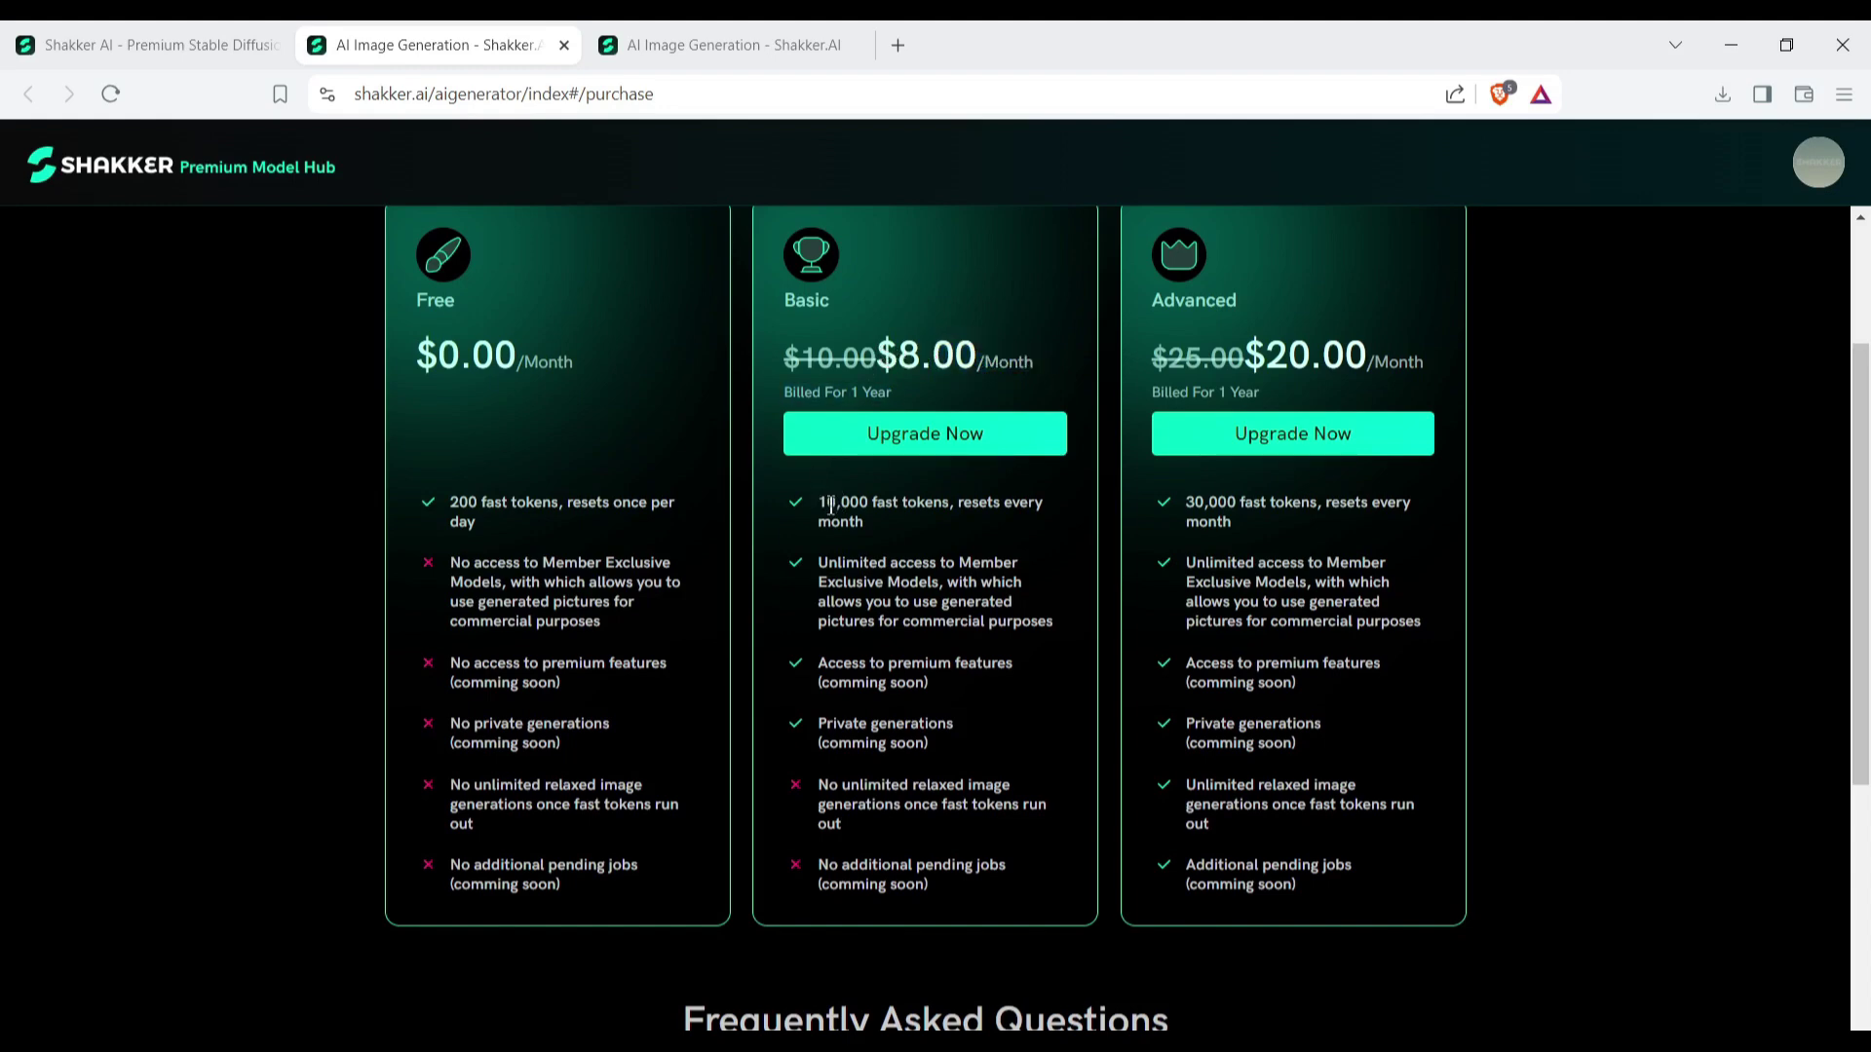
left_click(947, 523)
Step: Highlight the Advanced plan's yearly billing note and 30,000 tokens line, then scroll down to the FAQ and back
left_click_drag(1265, 394, 1363, 364)
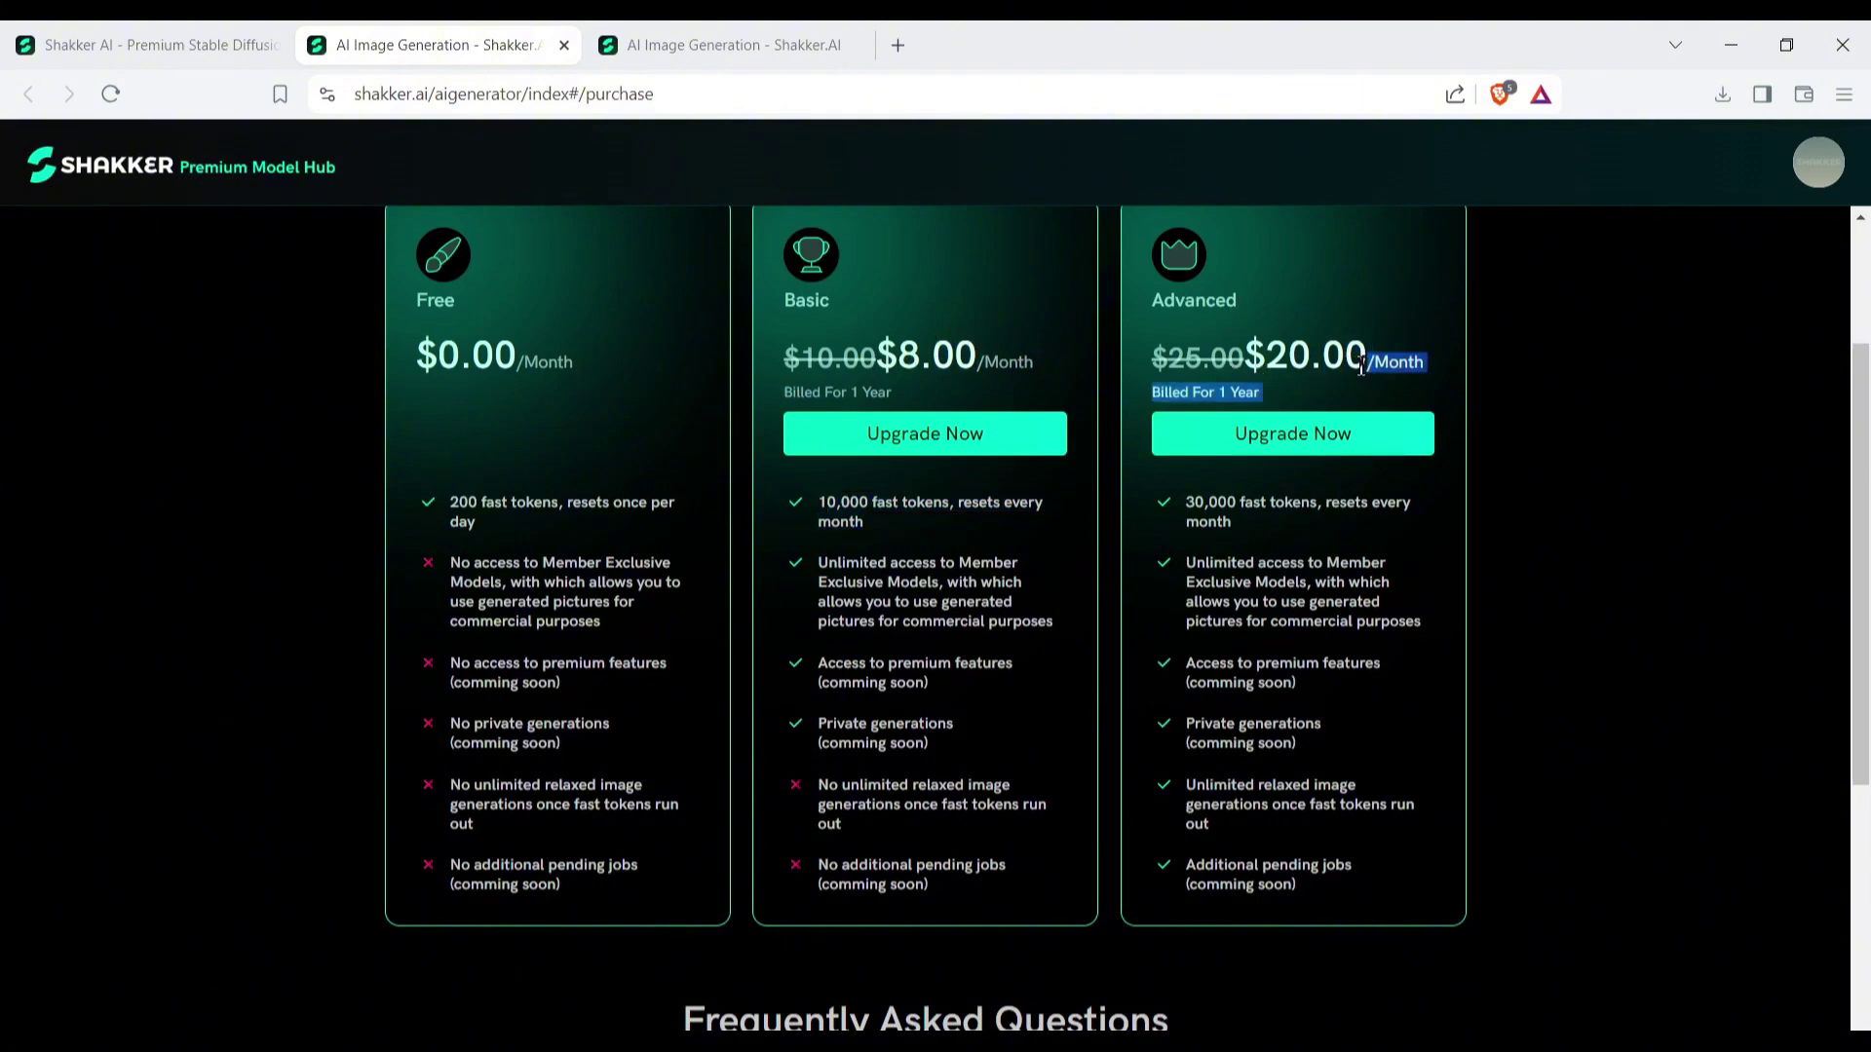
left_click(1188, 509)
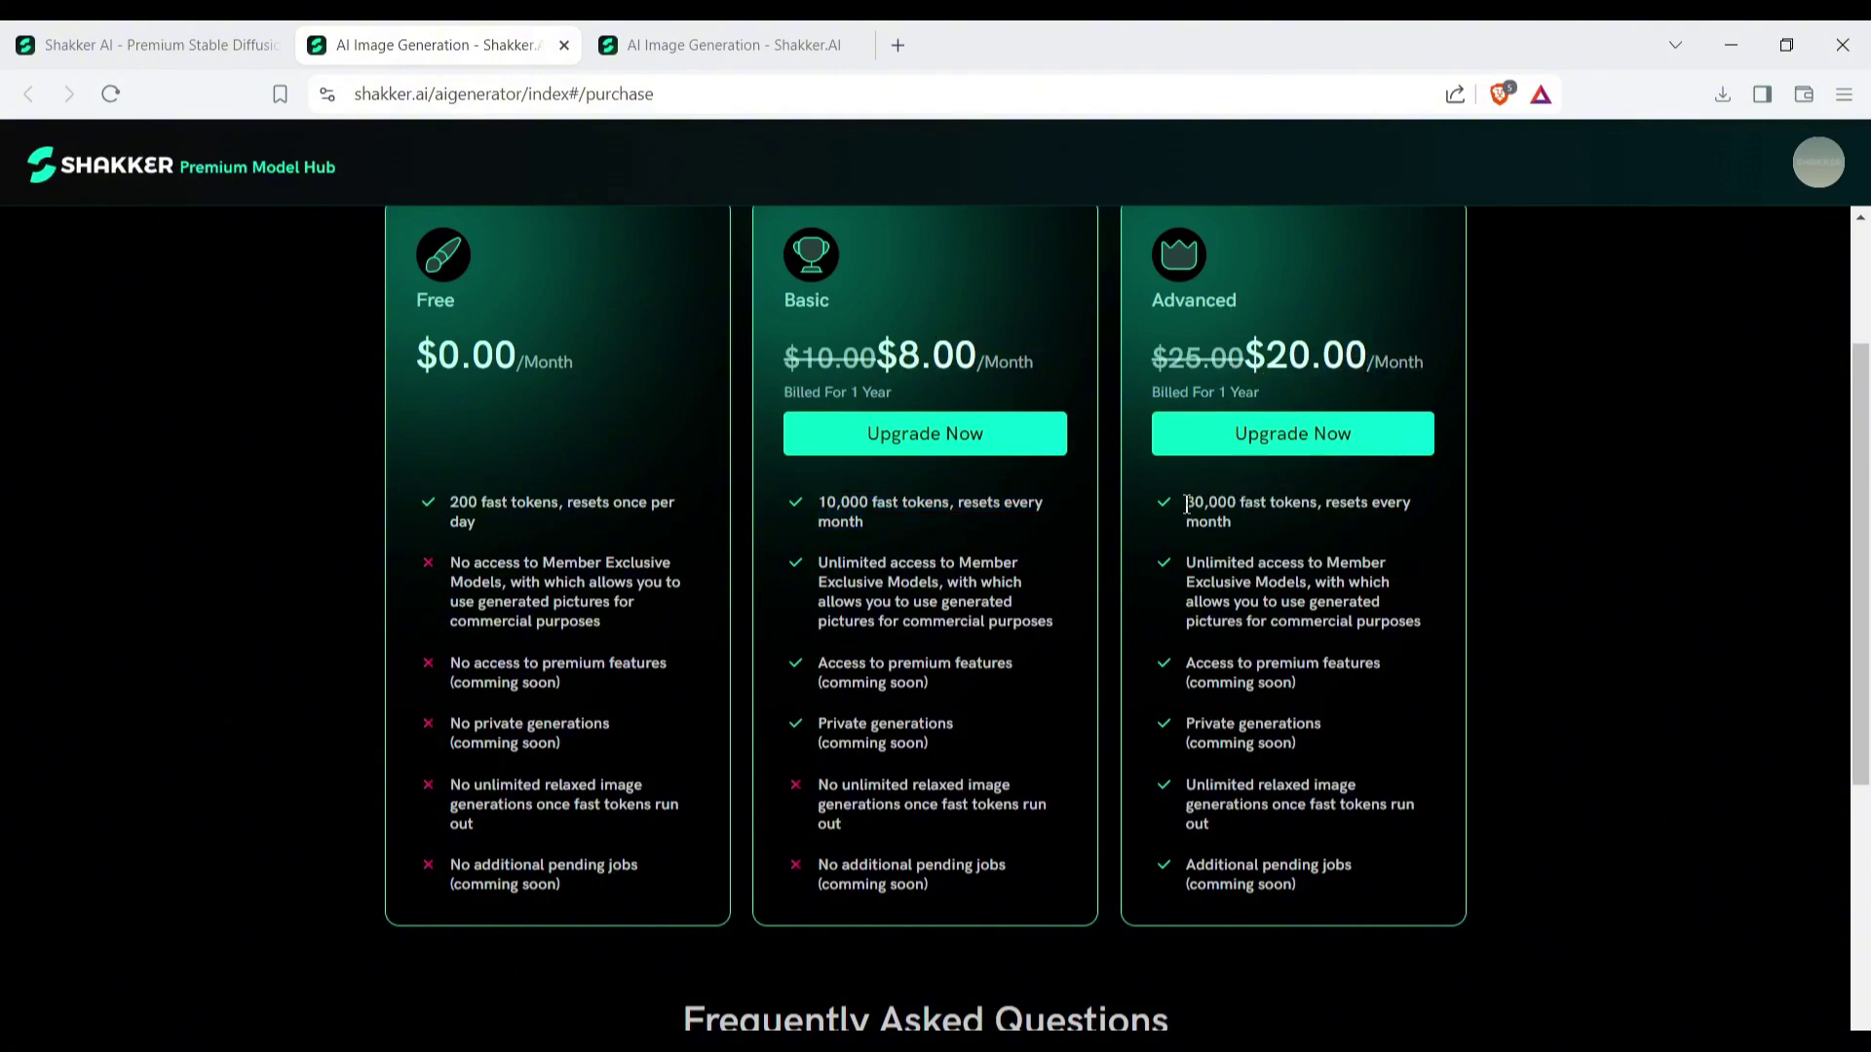
left_click_drag(1187, 505, 1243, 524)
left_click(1284, 545)
scroll(1286, 552, "down", 5)
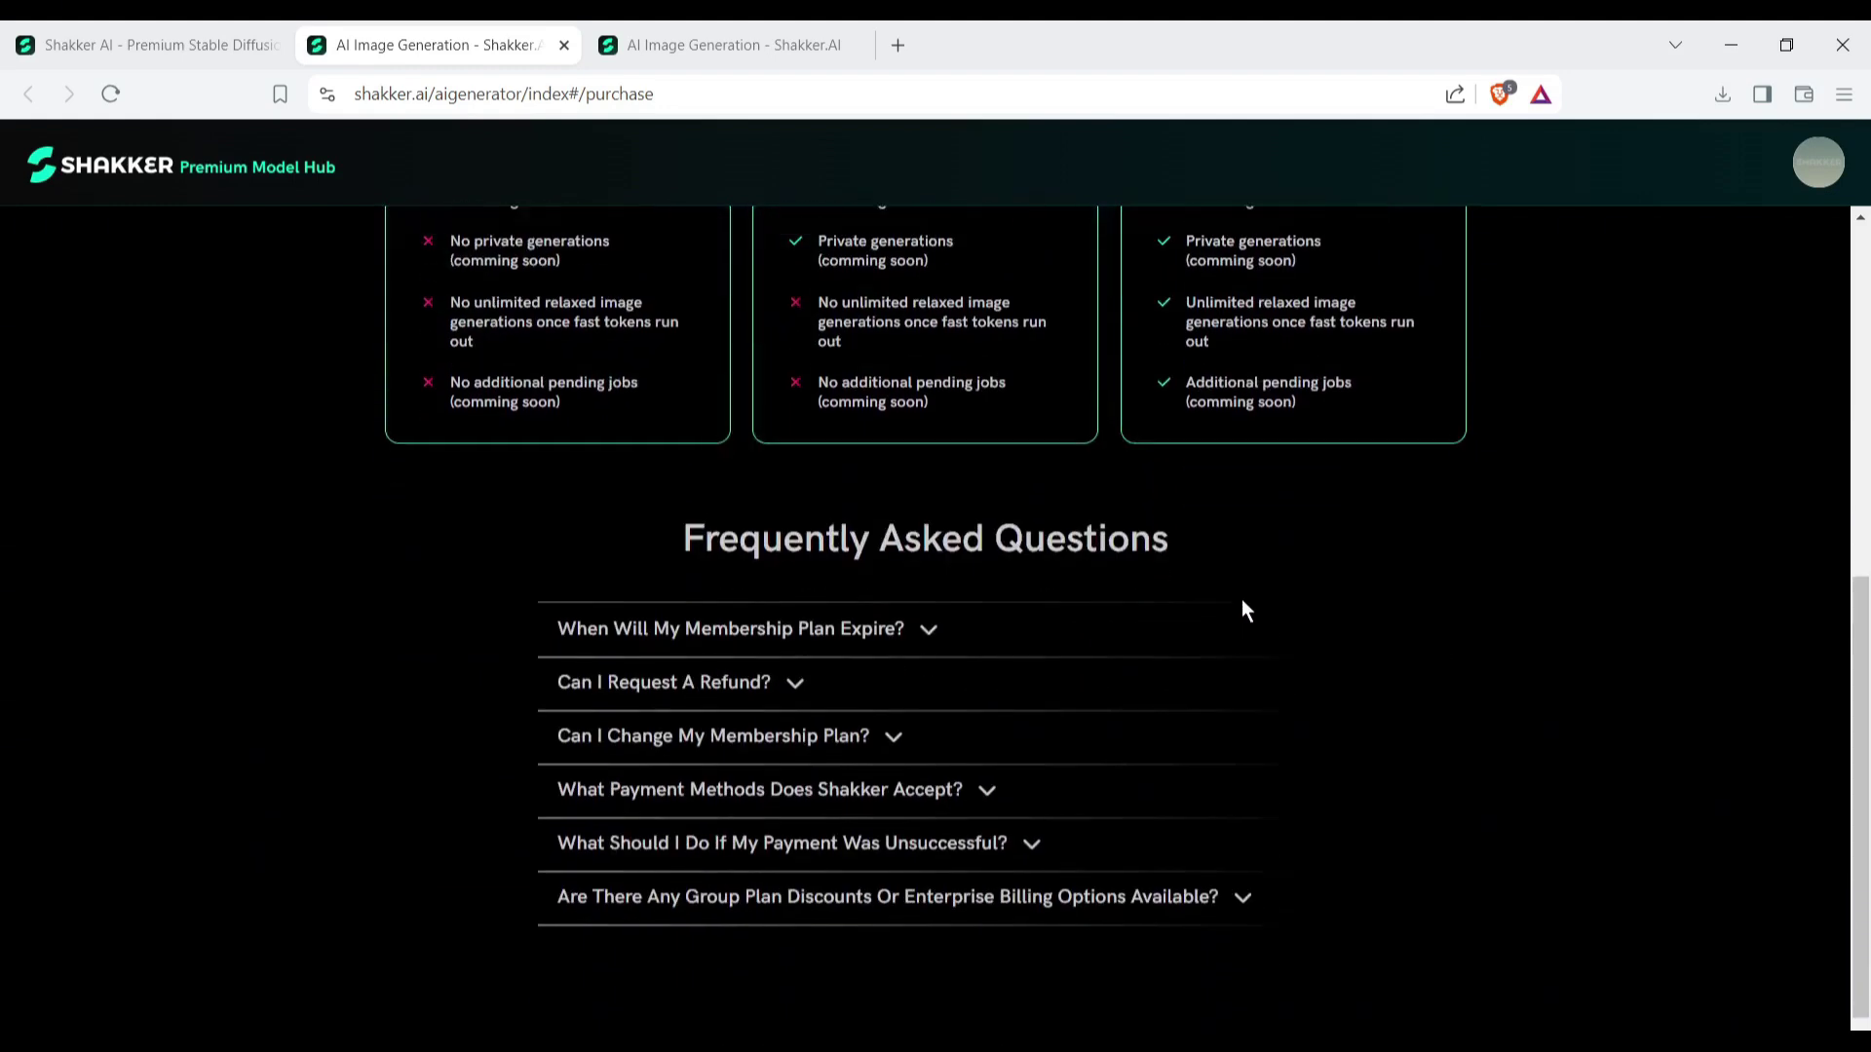
scroll(1354, 596, "up", 5)
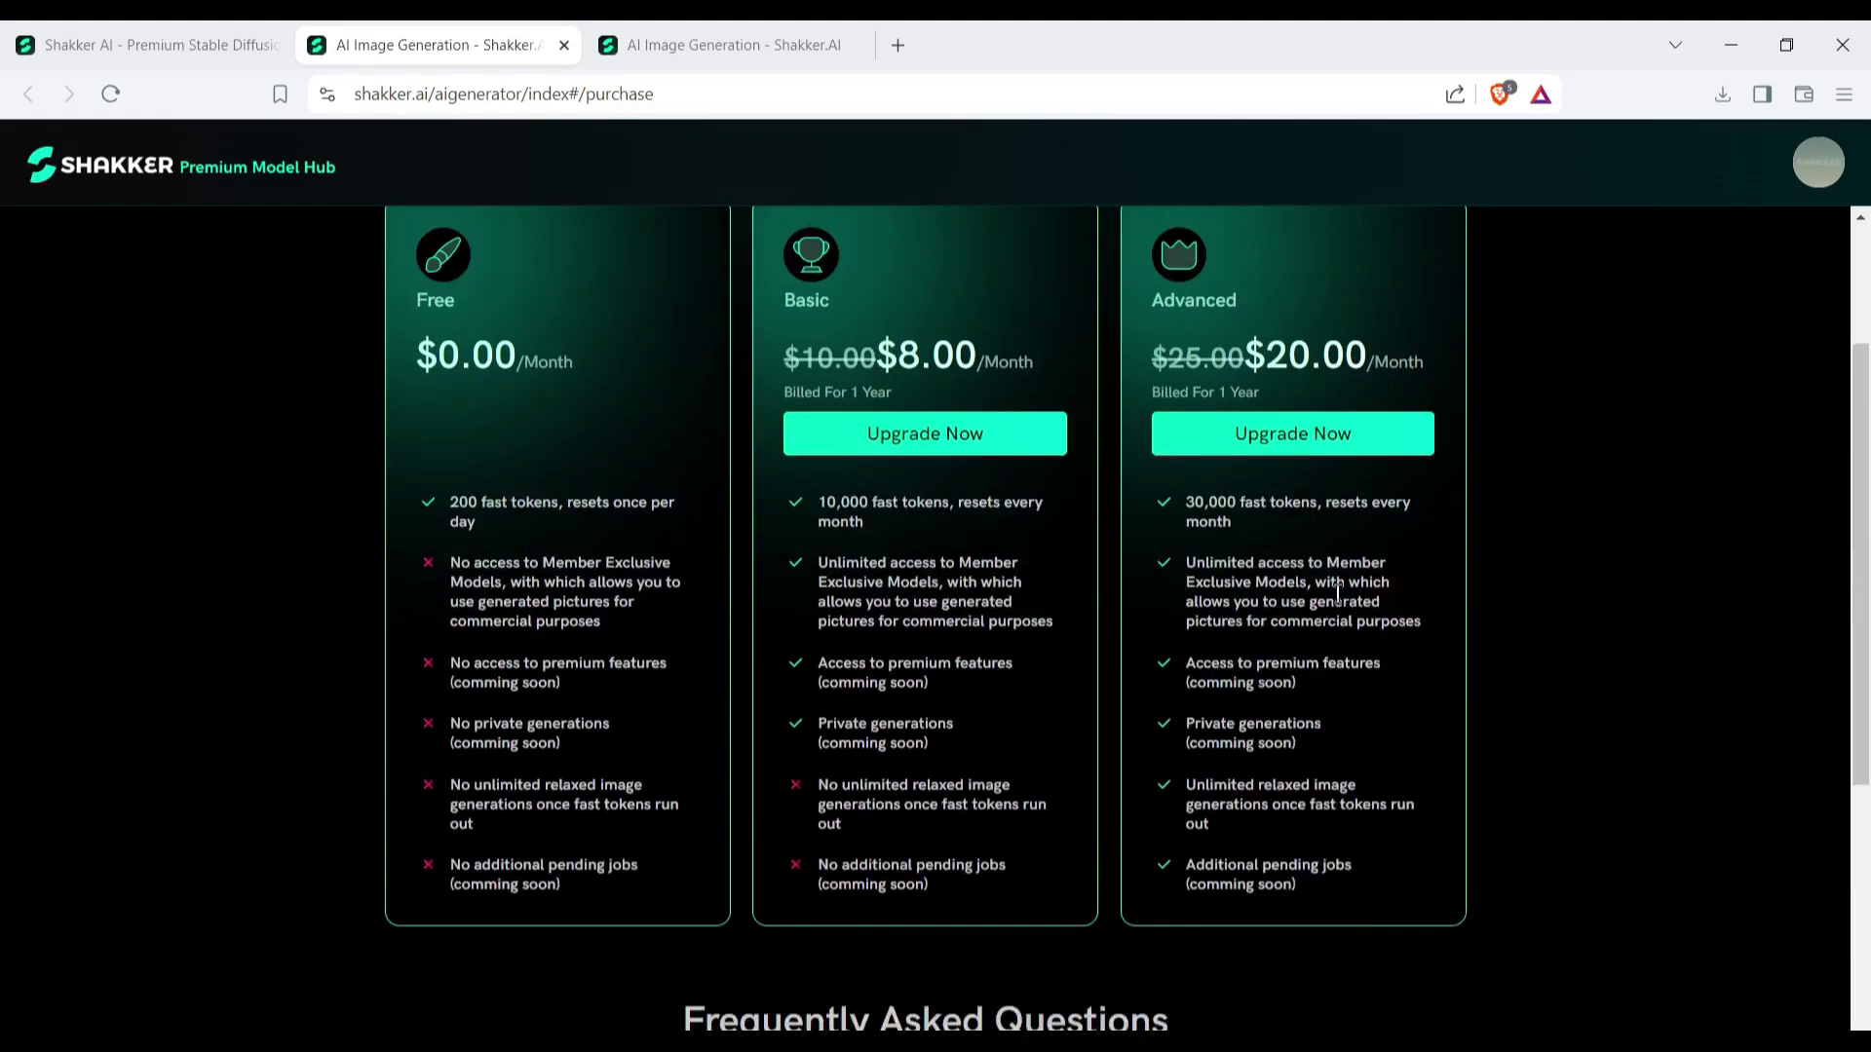
scroll(1312, 589, "up", 2)
scroll(1267, 580, "down", 1)
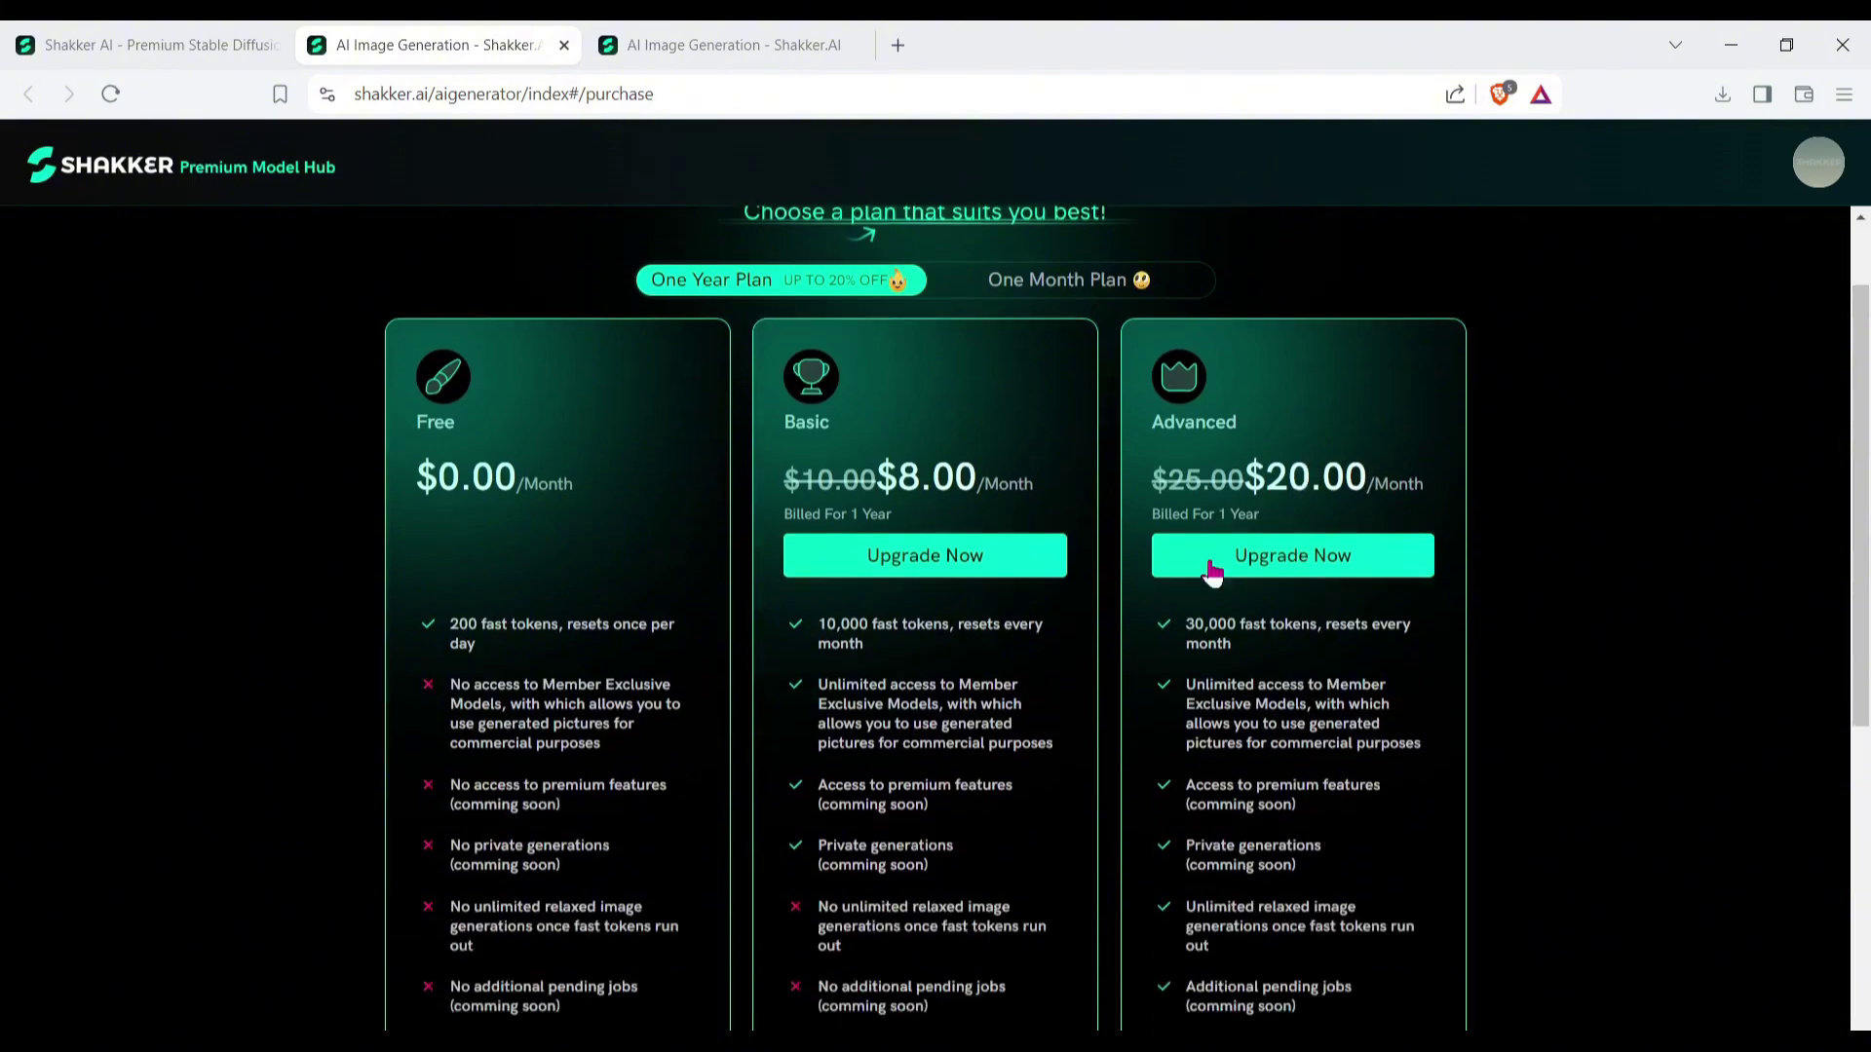